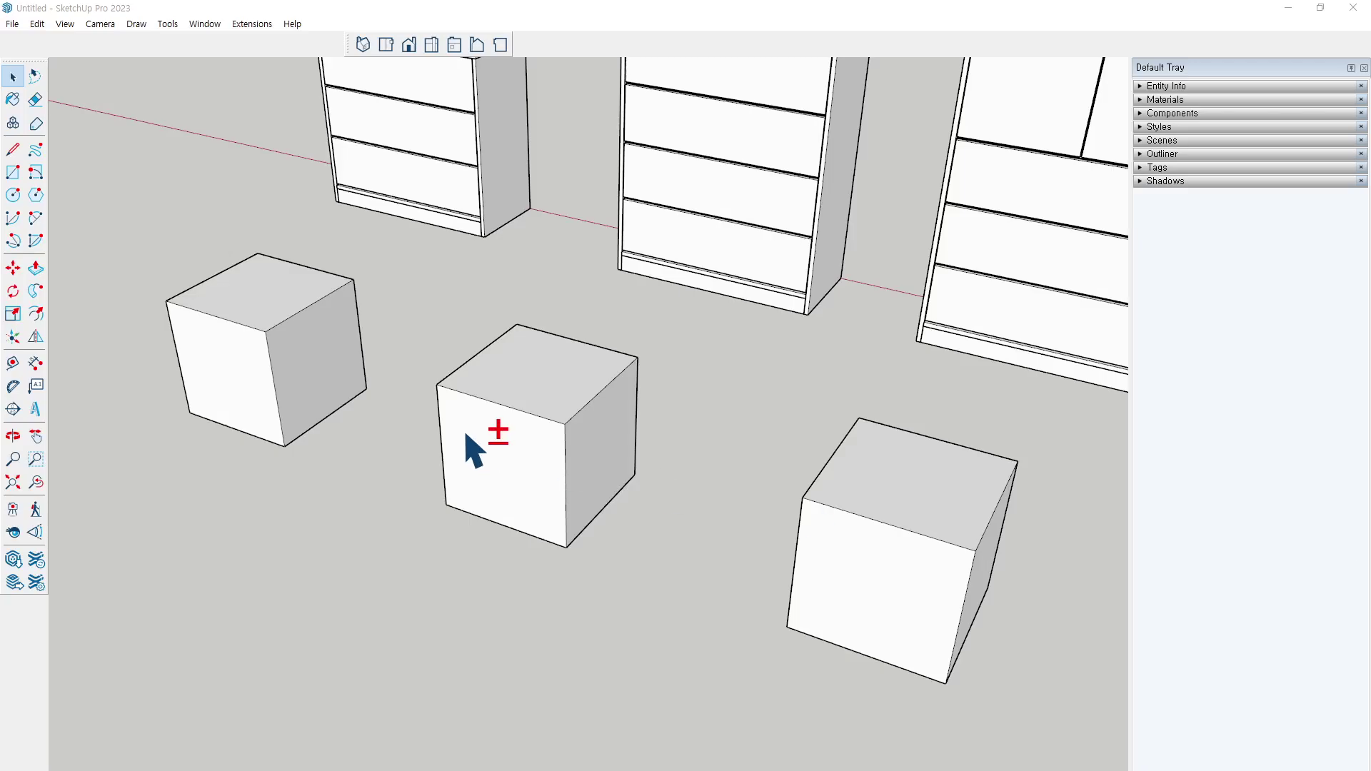
# Pan across the scene and zoom in until the left cube fills the view
pyautogui.keyDown('shift'); pyautogui.moveTo(474, 453); pyautogui.dragTo(612, 459, button='middle'); pyautogui.keyUp('shift')
pyautogui.keyDown('shift'); pyautogui.moveTo(498, 451); pyautogui.dragTo(673, 484, button='middle'); pyautogui.keyUp('shift')
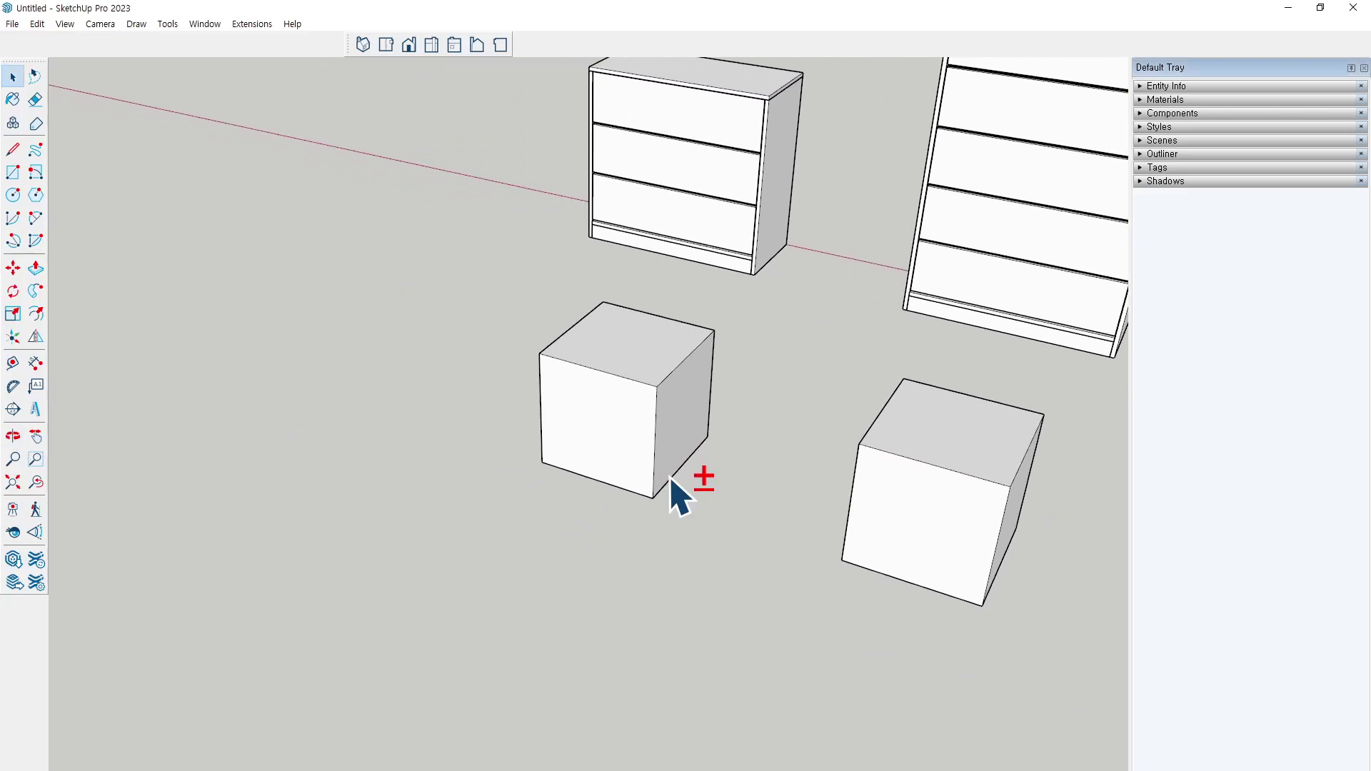
pyautogui.scroll(3, 646, 414)
pyautogui.scroll(1, 658, 422)
pyautogui.scroll(2, 720, 498)
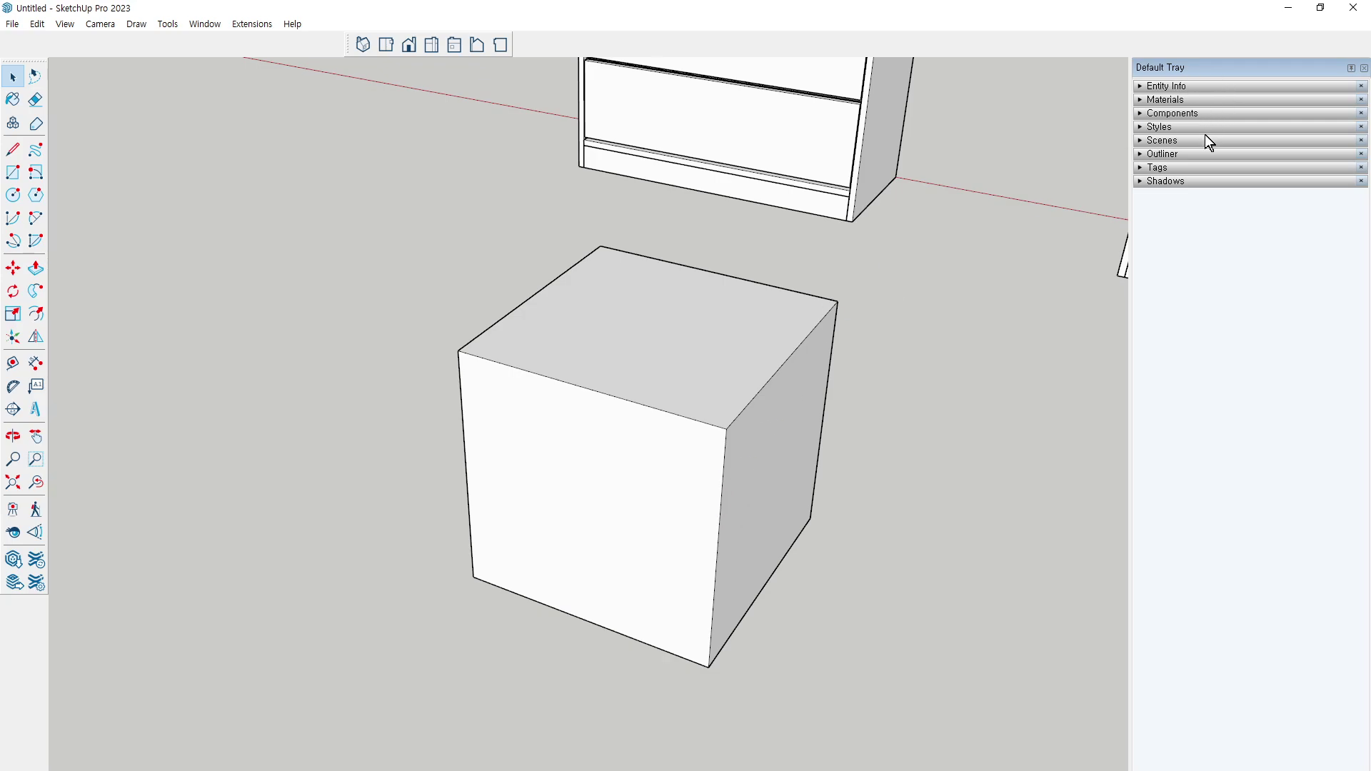
# Expand the Materials panel in the Default Tray, toggling Components, leaving Materials open on Metal
pyautogui.click(1190, 100)
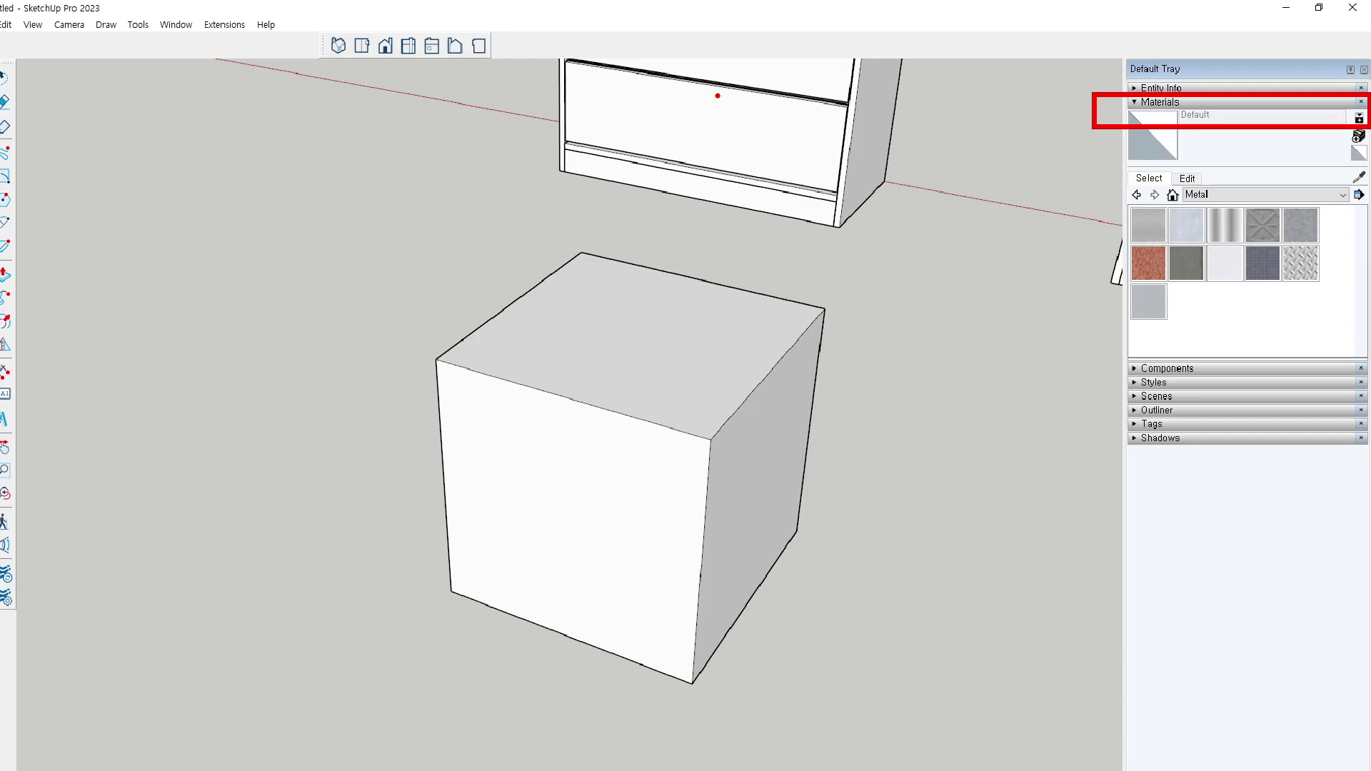
pyautogui.click(199, 29)
pyautogui.moveTo(232, 41)
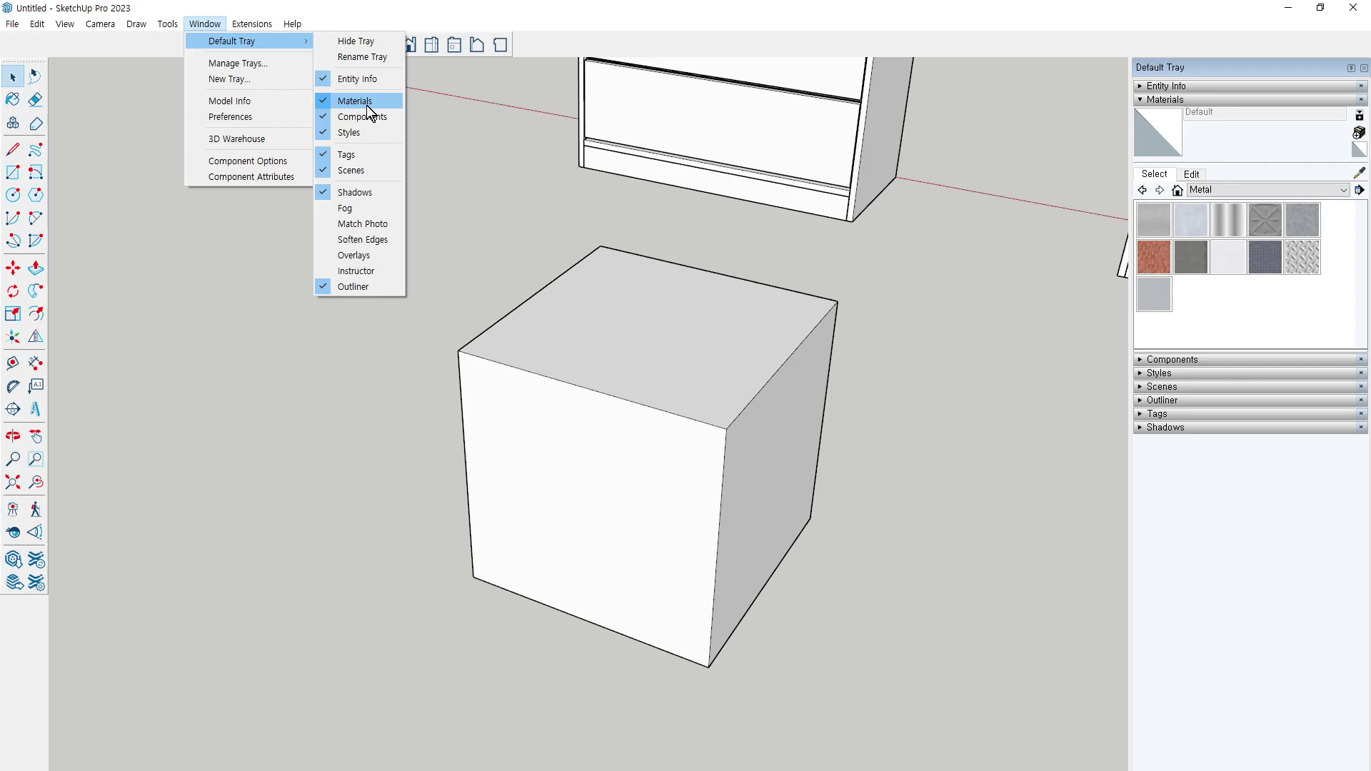
pyautogui.click(1188, 101)
pyautogui.click(1189, 101)
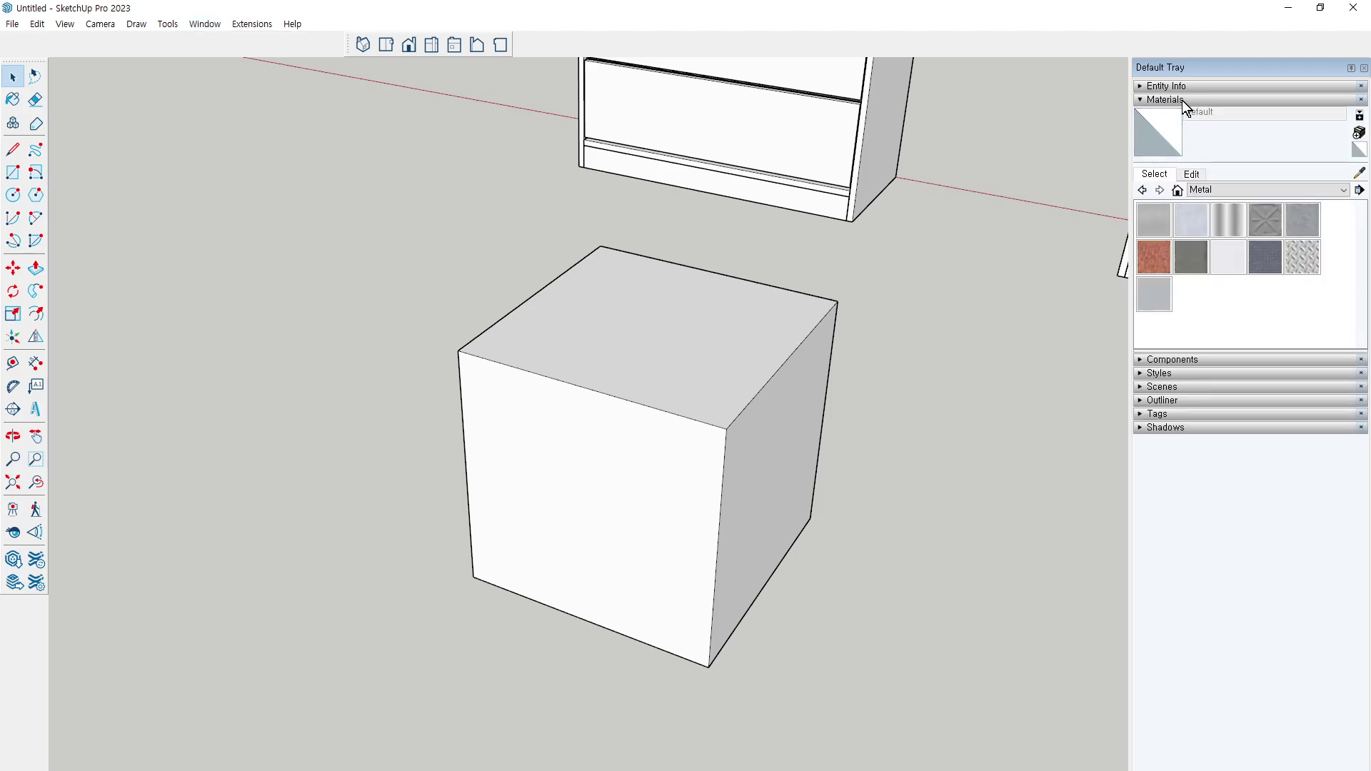
pyautogui.click(1185, 102)
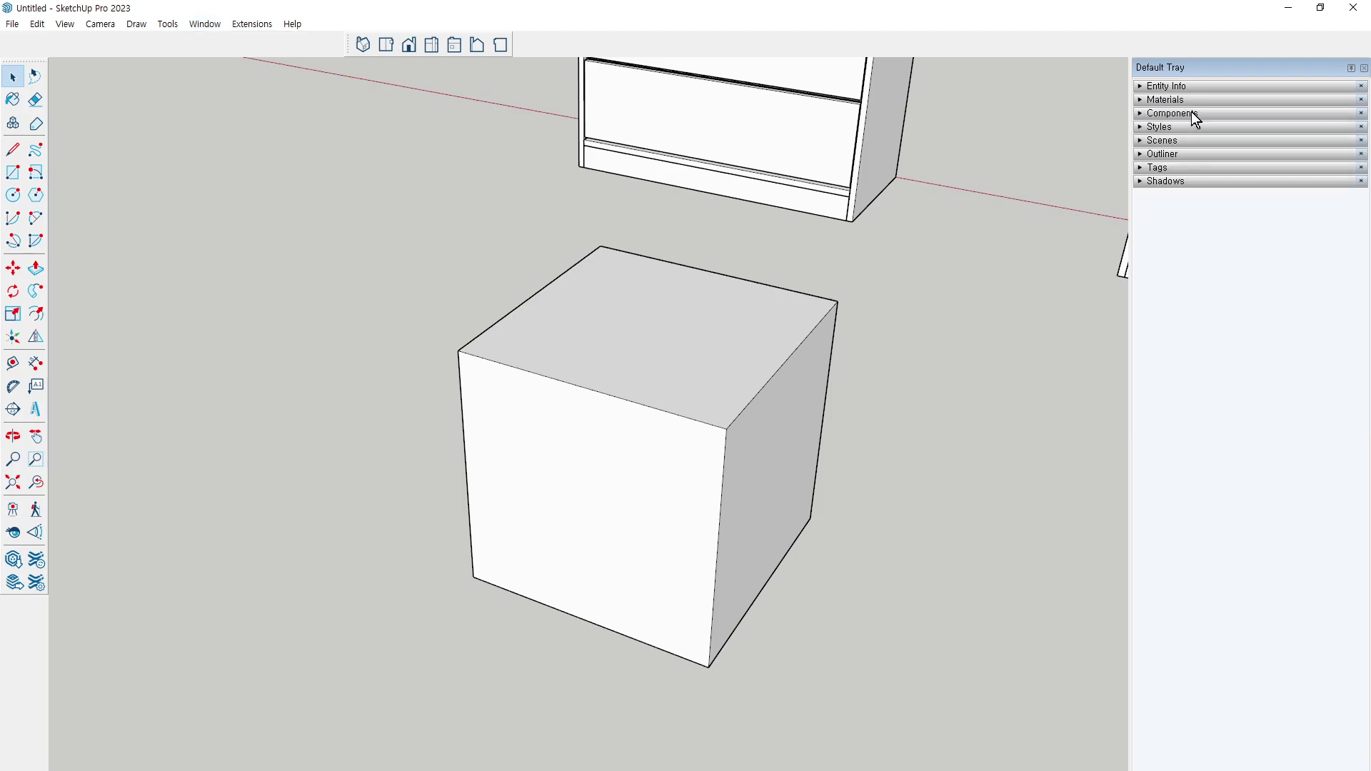
pyautogui.click(1161, 113)
pyautogui.click(1161, 113)
pyautogui.click(1175, 102)
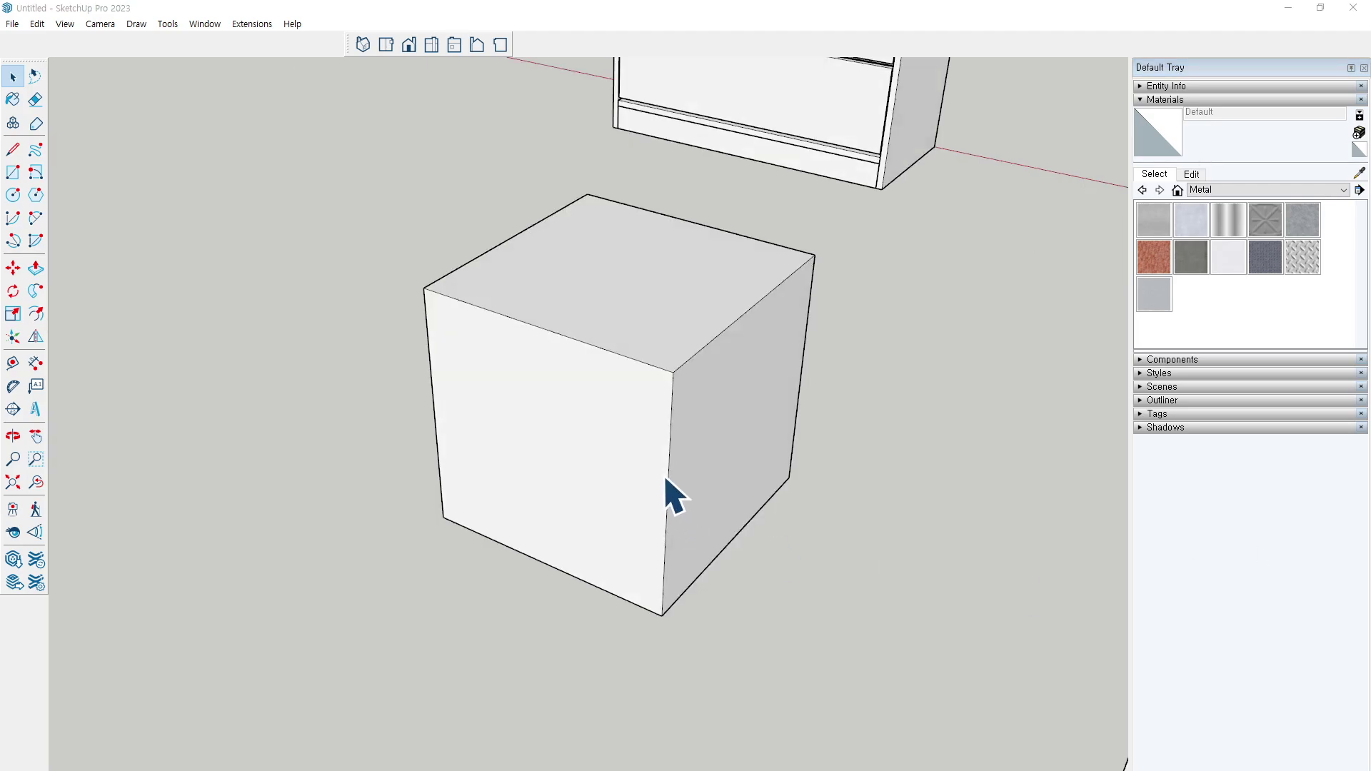
# Orbit the cube, try several Metal swatches and settle on Metal Embossed
pyautogui.moveTo(735, 486); pyautogui.dragTo(707, 485, button='middle')
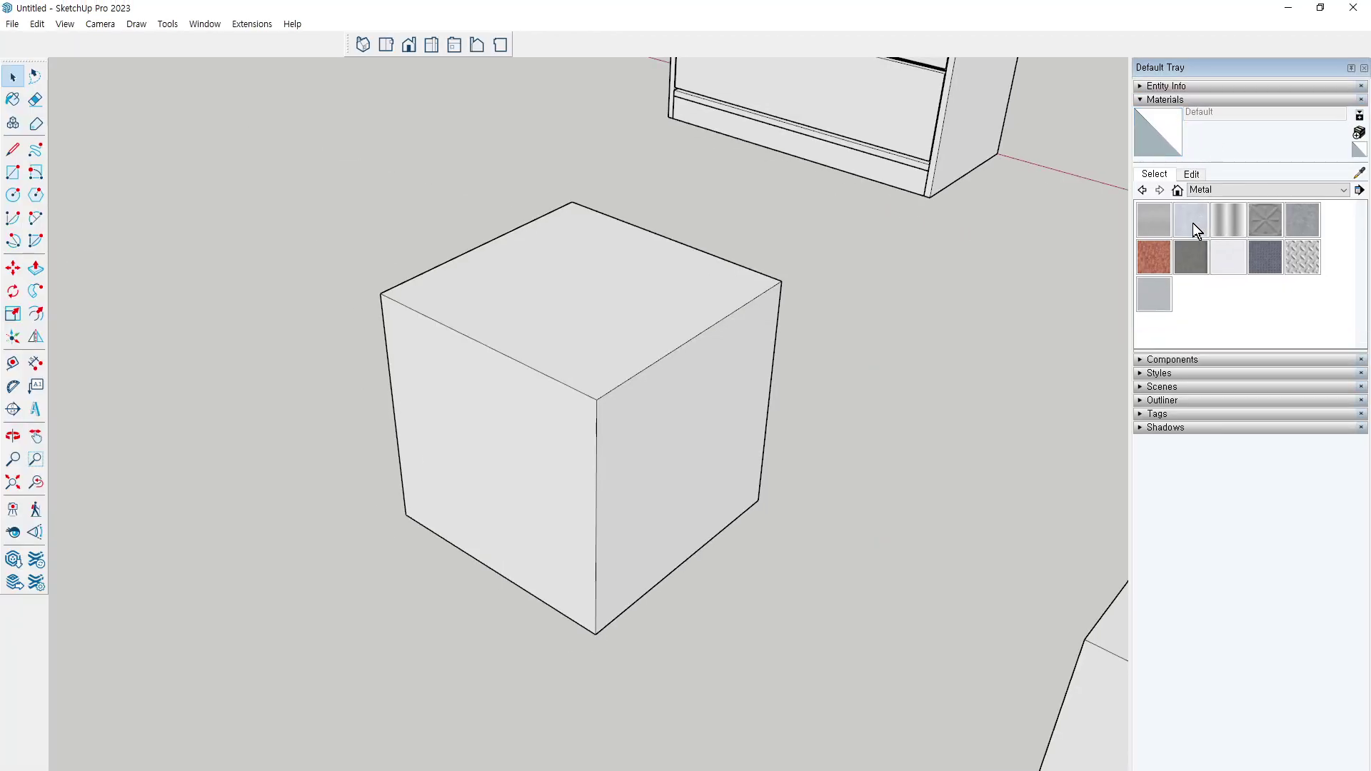
pyautogui.click(1193, 222)
pyautogui.click(1153, 293)
pyautogui.click(1157, 256)
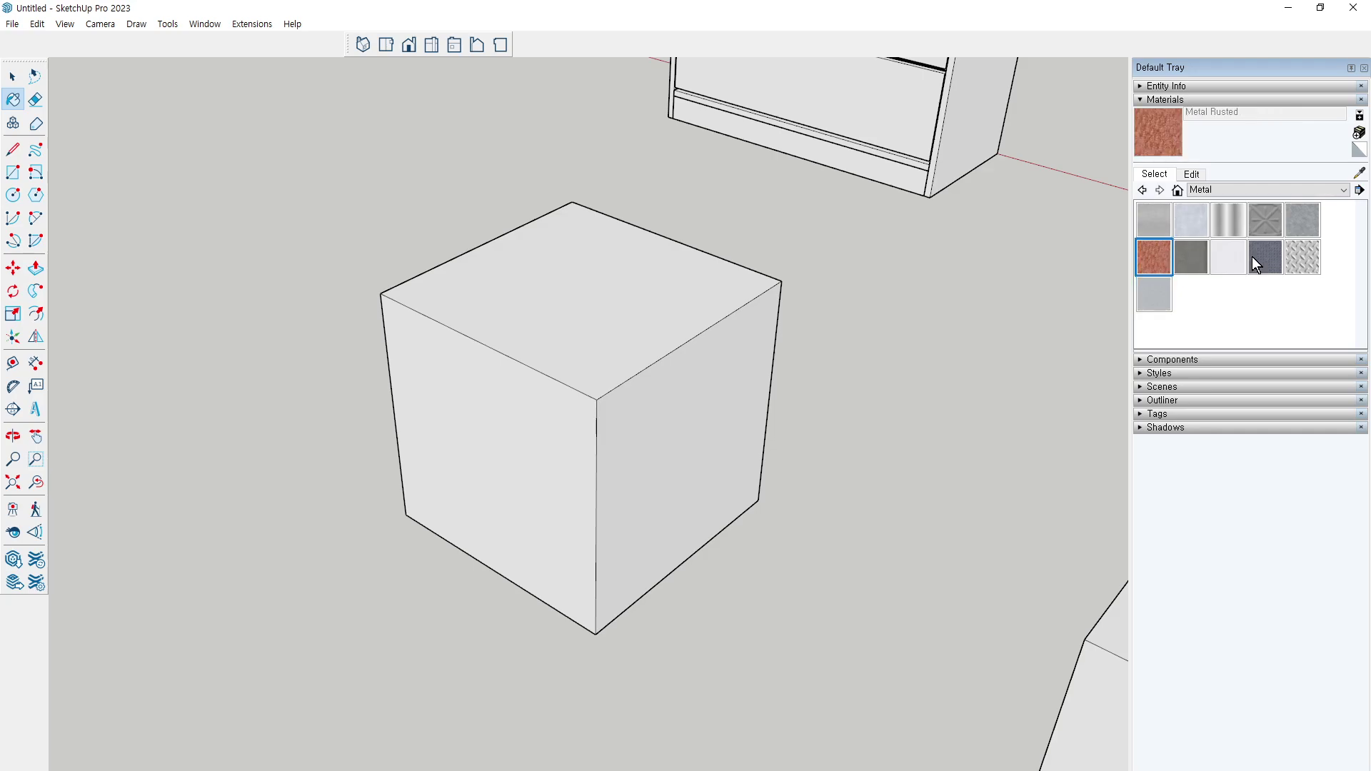
pyautogui.click(1263, 256)
pyautogui.click(1194, 259)
pyautogui.click(1154, 221)
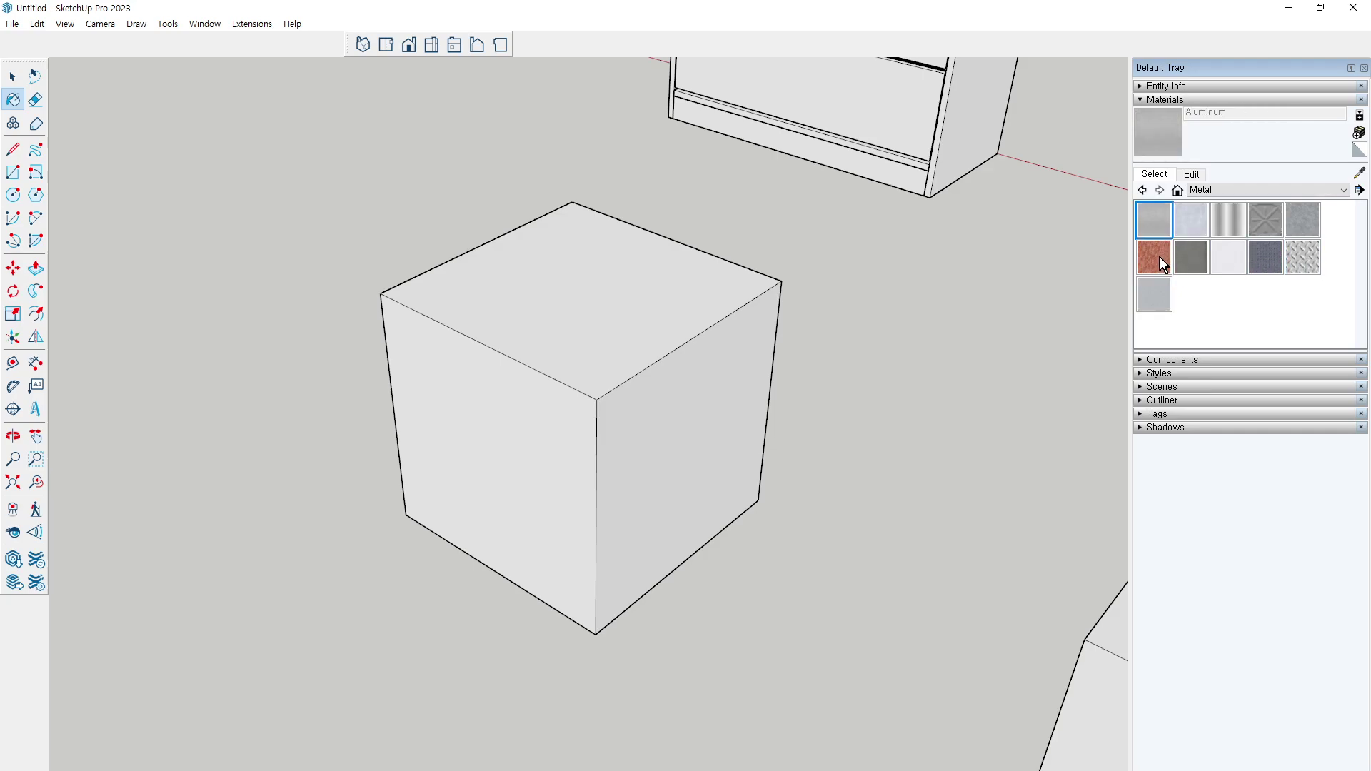
pyautogui.click(1159, 256)
pyautogui.click(1160, 293)
pyautogui.click(1190, 221)
pyautogui.click(1248, 222)
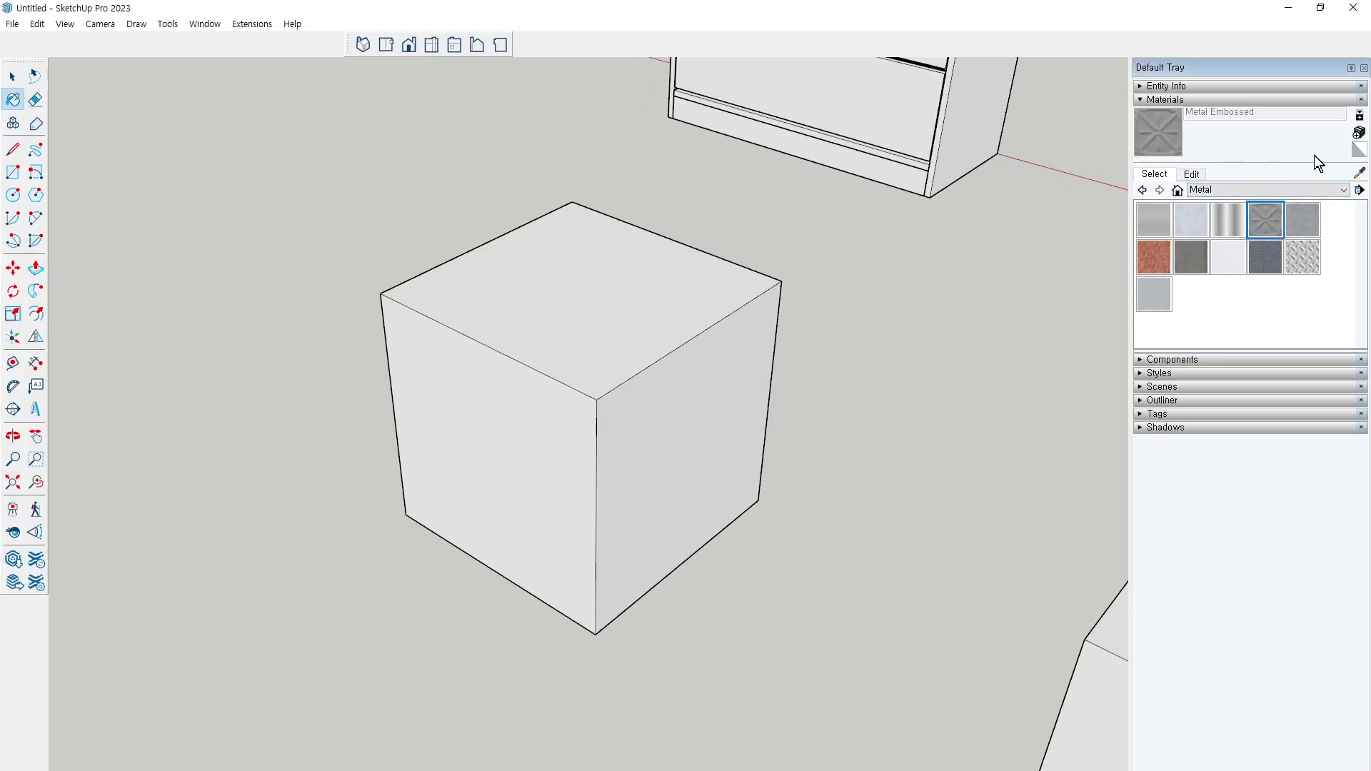
# Cancel the Create Material dialog and toggle the secondary selection pane
pyautogui.click(1361, 135)
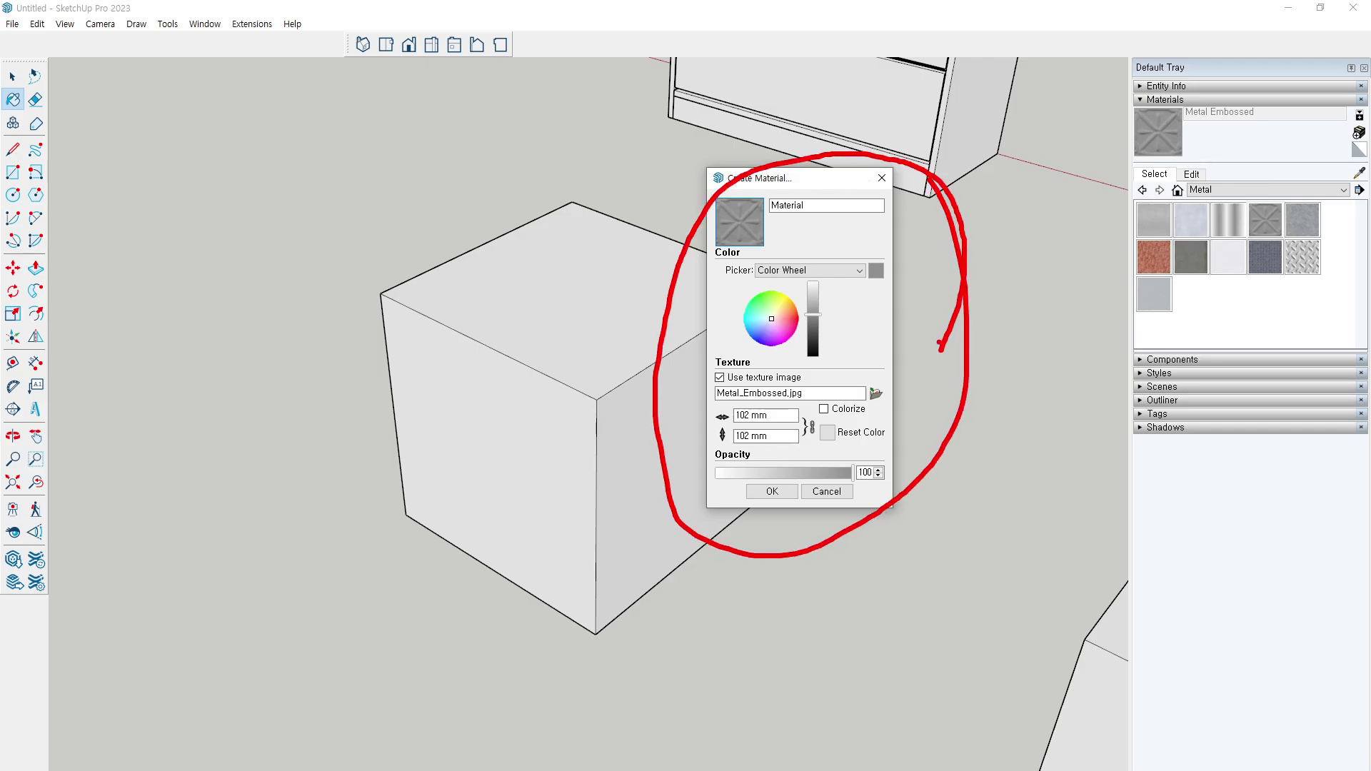
pyautogui.click(887, 175)
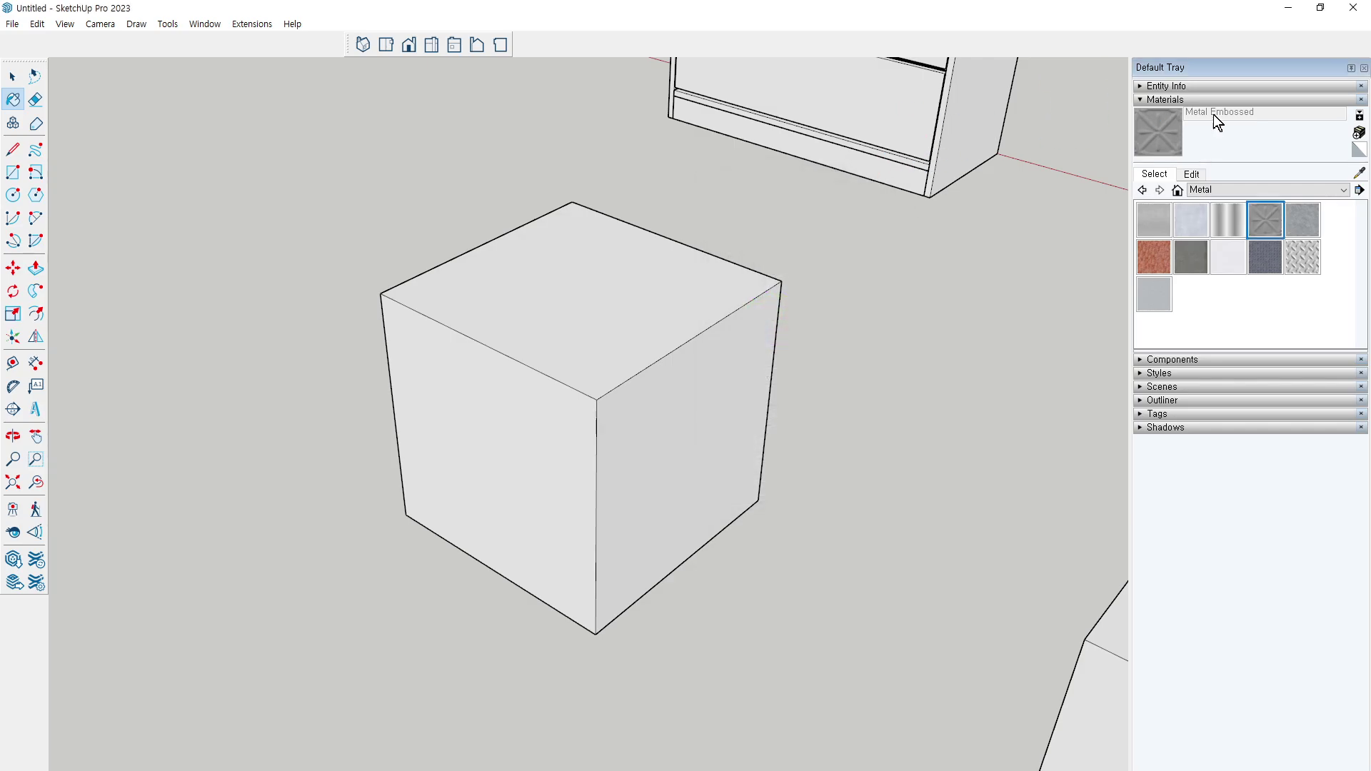
pyautogui.click(1360, 116)
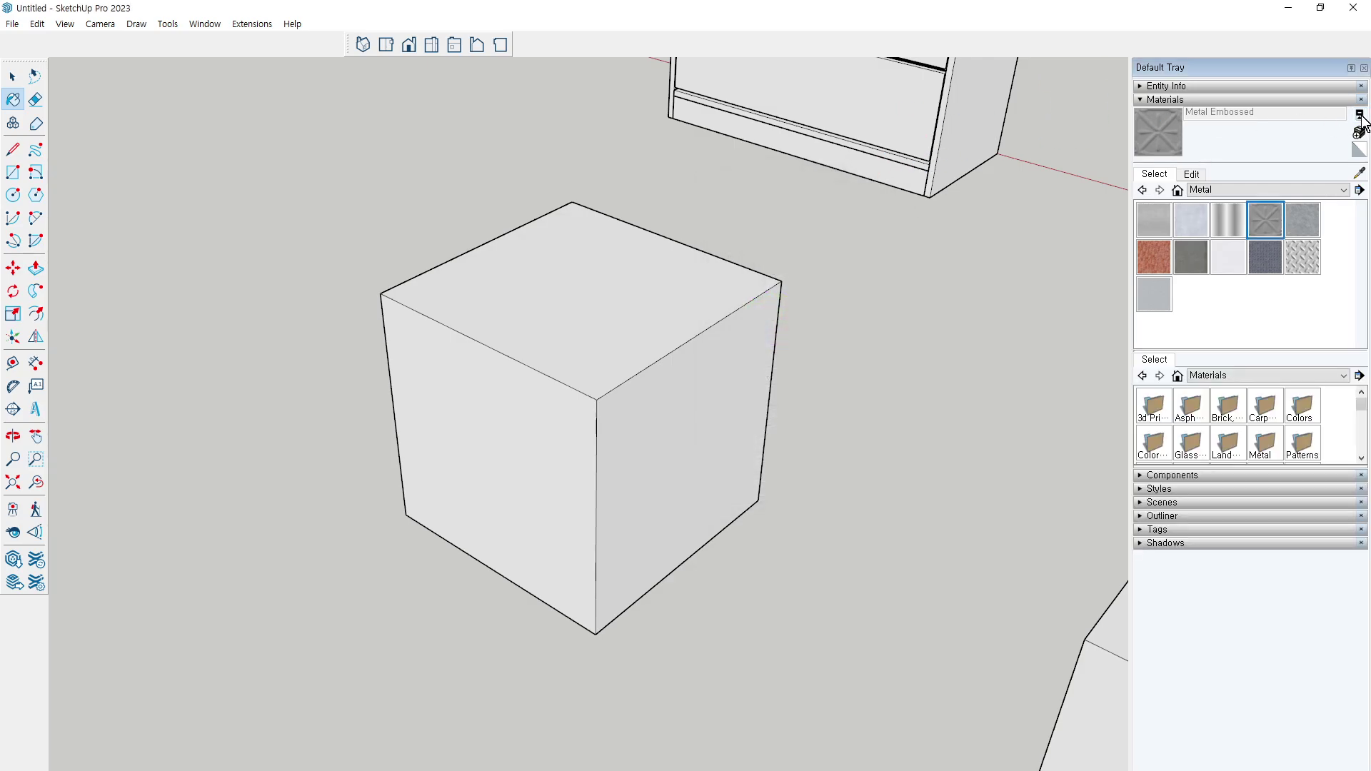
pyautogui.click(1360, 118)
pyautogui.click(1361, 118)
# Keep the Metal collection selected and reset the current material to Default
pyautogui.click(1283, 186)
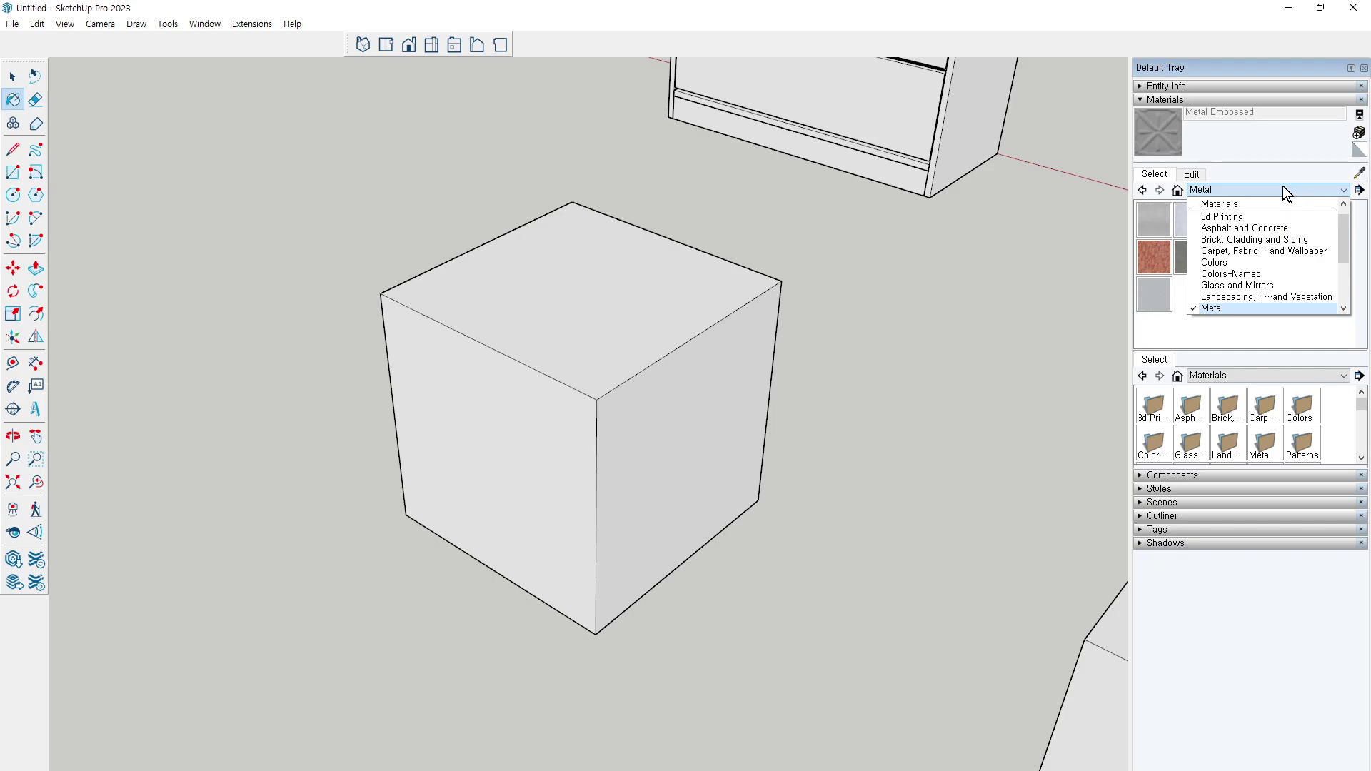
pyautogui.click(1284, 186)
pyautogui.click(1359, 113)
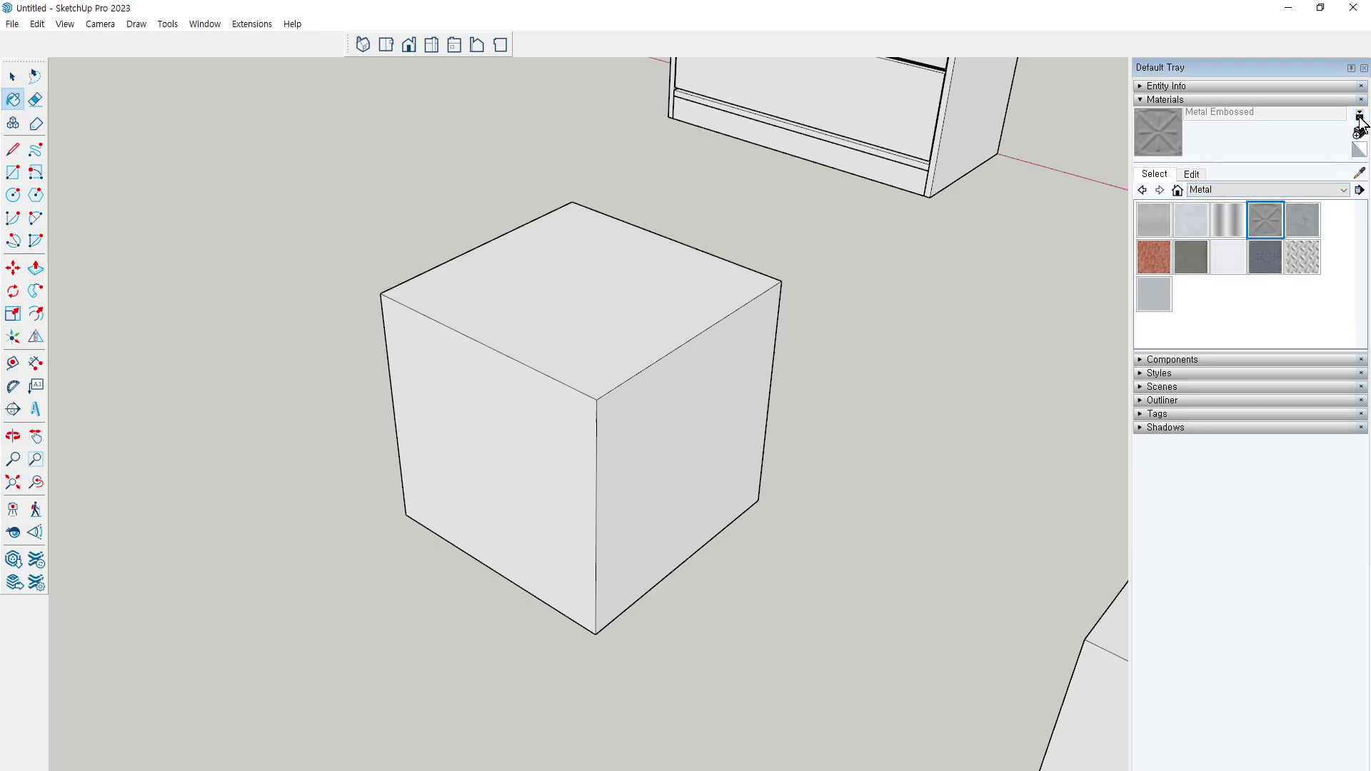
pyautogui.click(1359, 116)
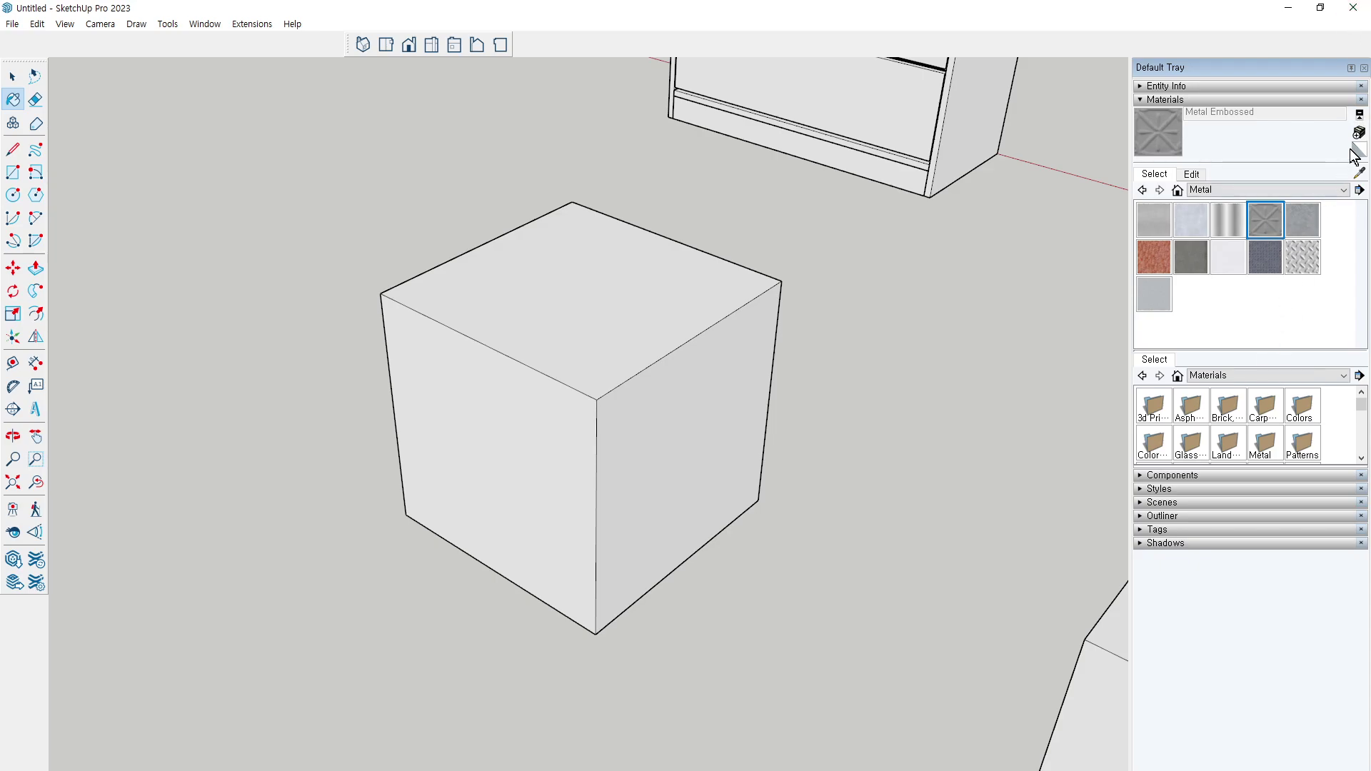
pyautogui.click(1362, 115)
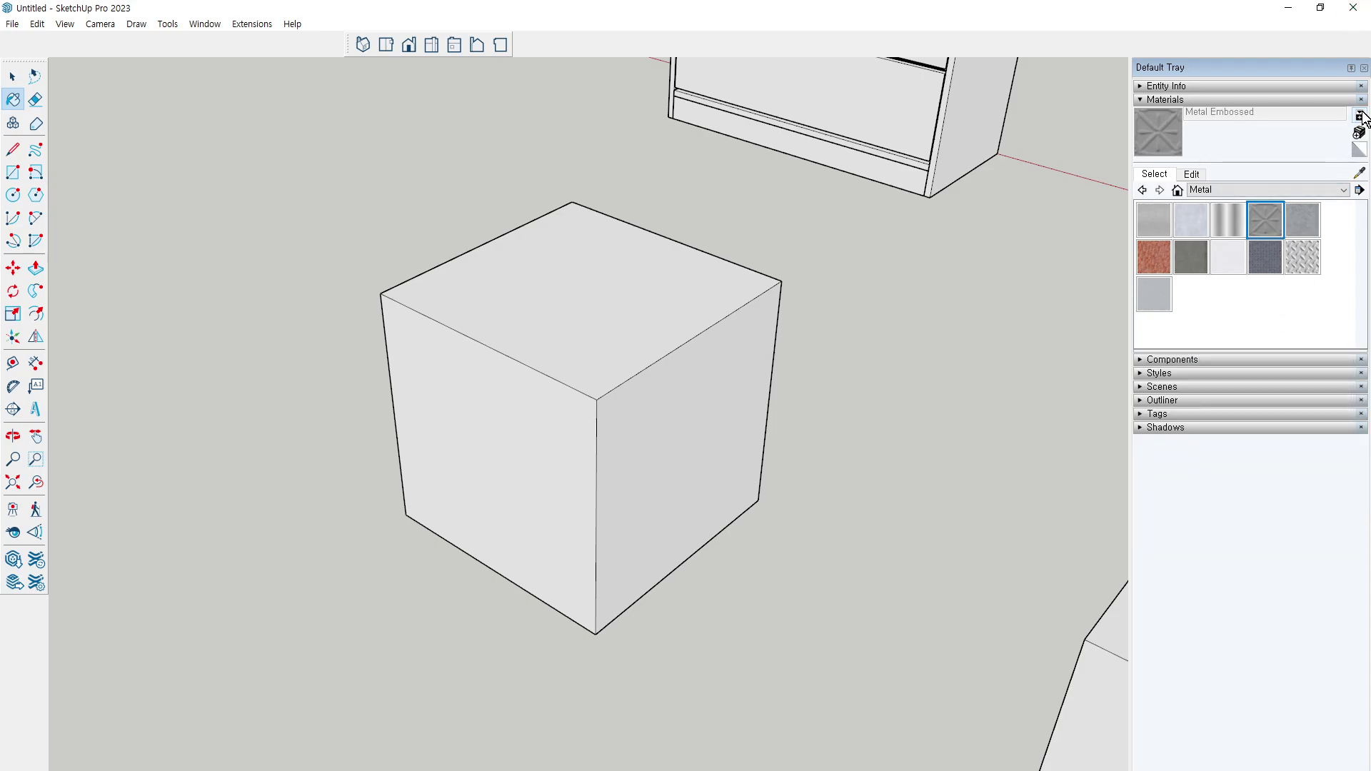
pyautogui.click(1343, 190)
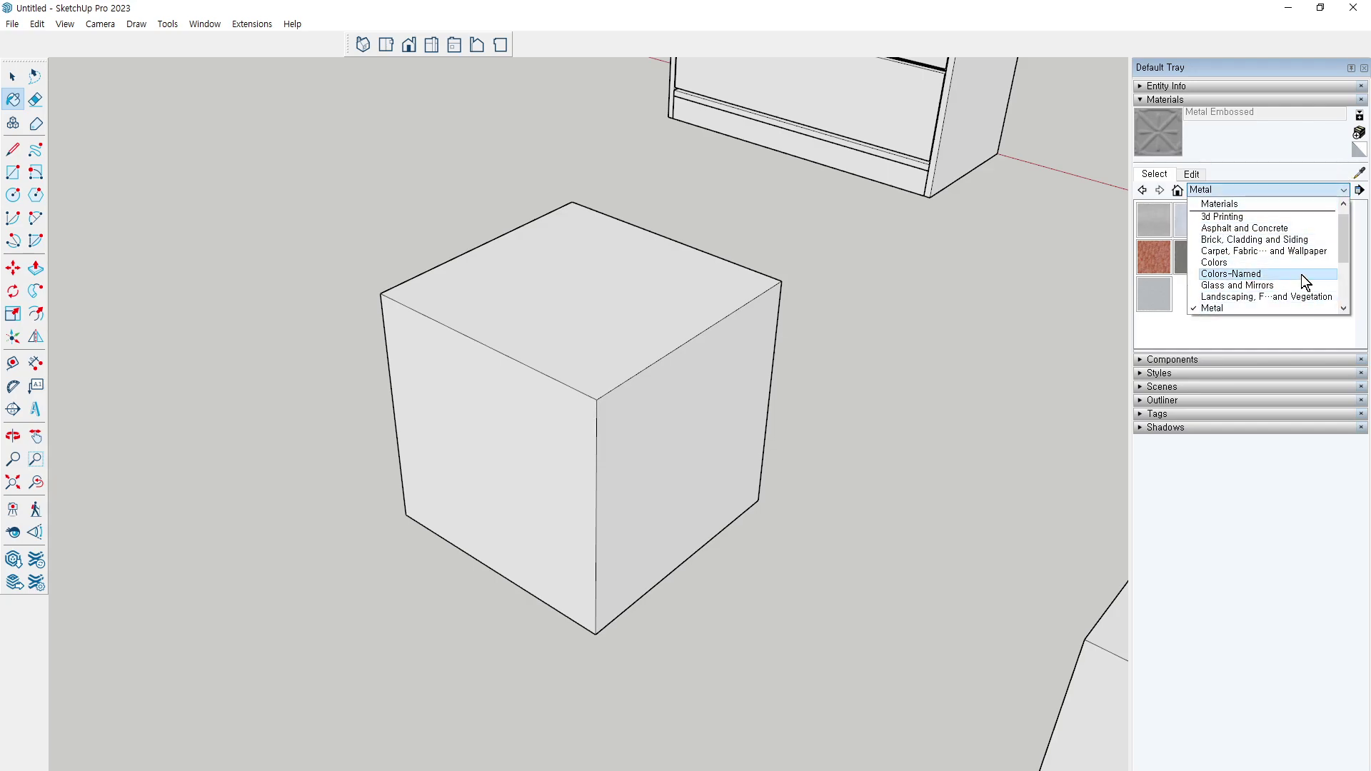
pyautogui.scroll(1, 1301, 274)
pyautogui.click(1197, 336)
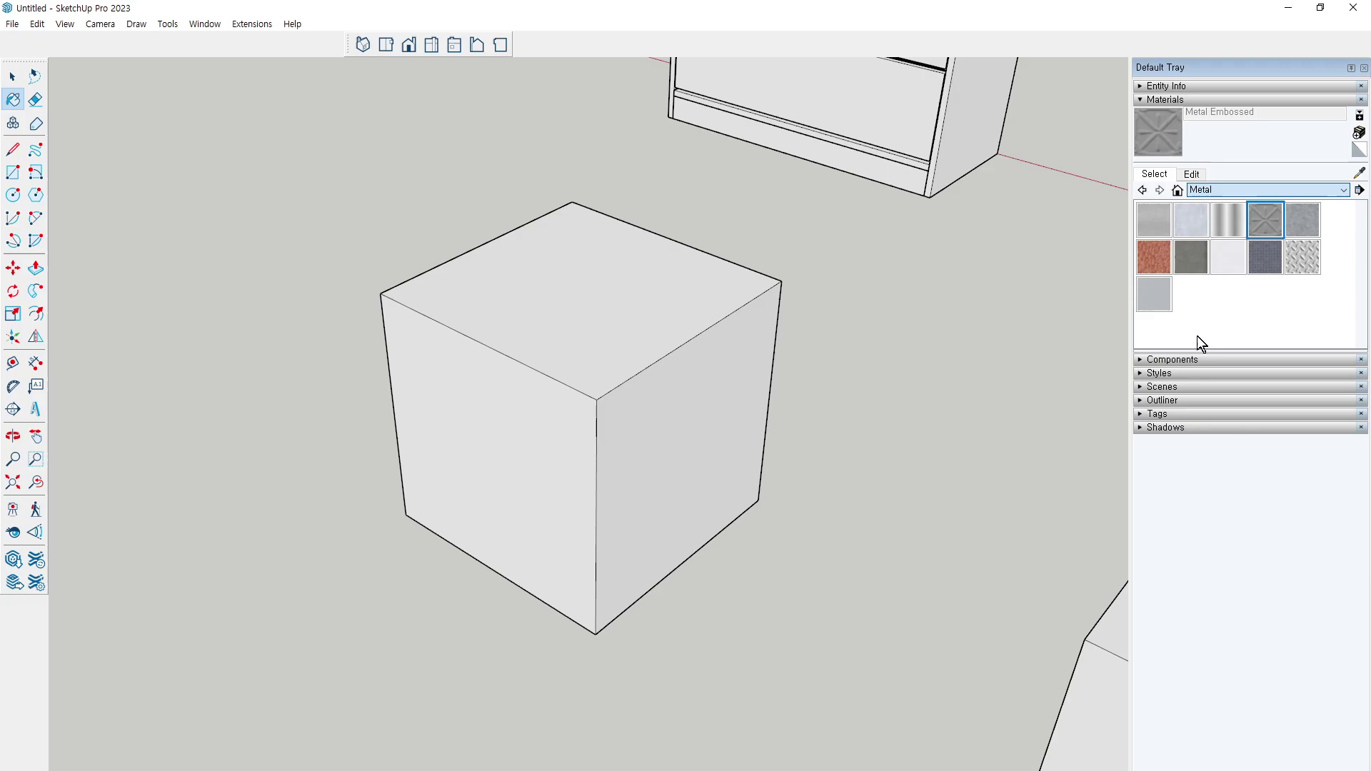
pyautogui.click(1360, 150)
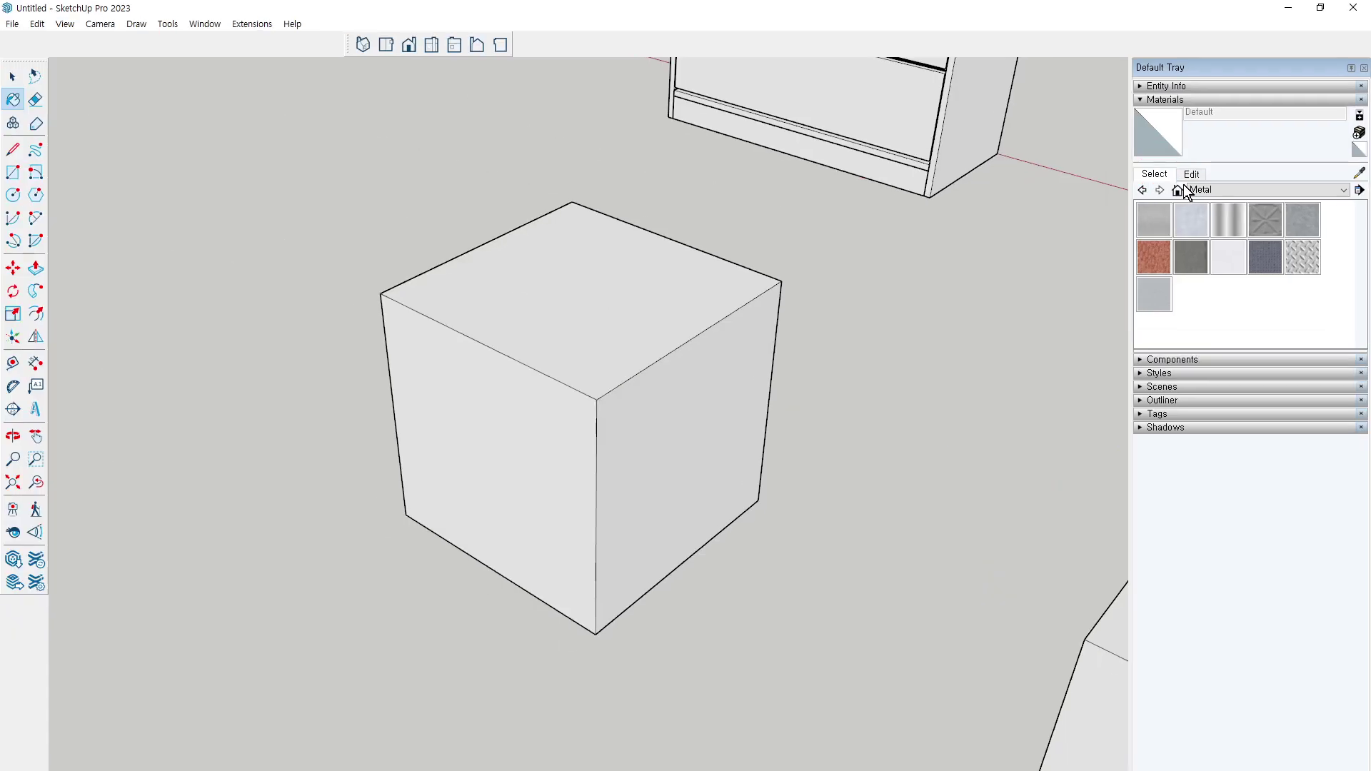
# Browse the collection dropdown's categories and choose the In Model collection
pyautogui.click(1330, 197)
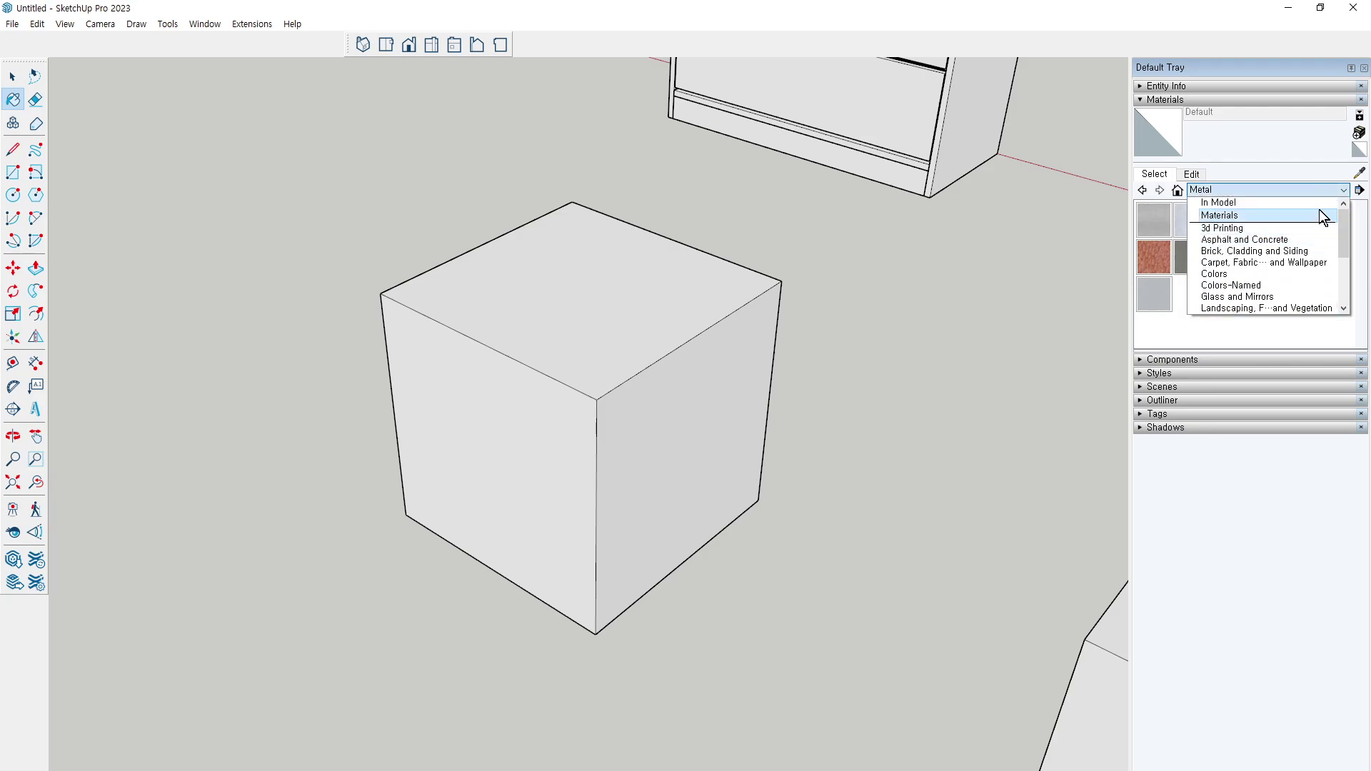
pyautogui.click(1300, 187)
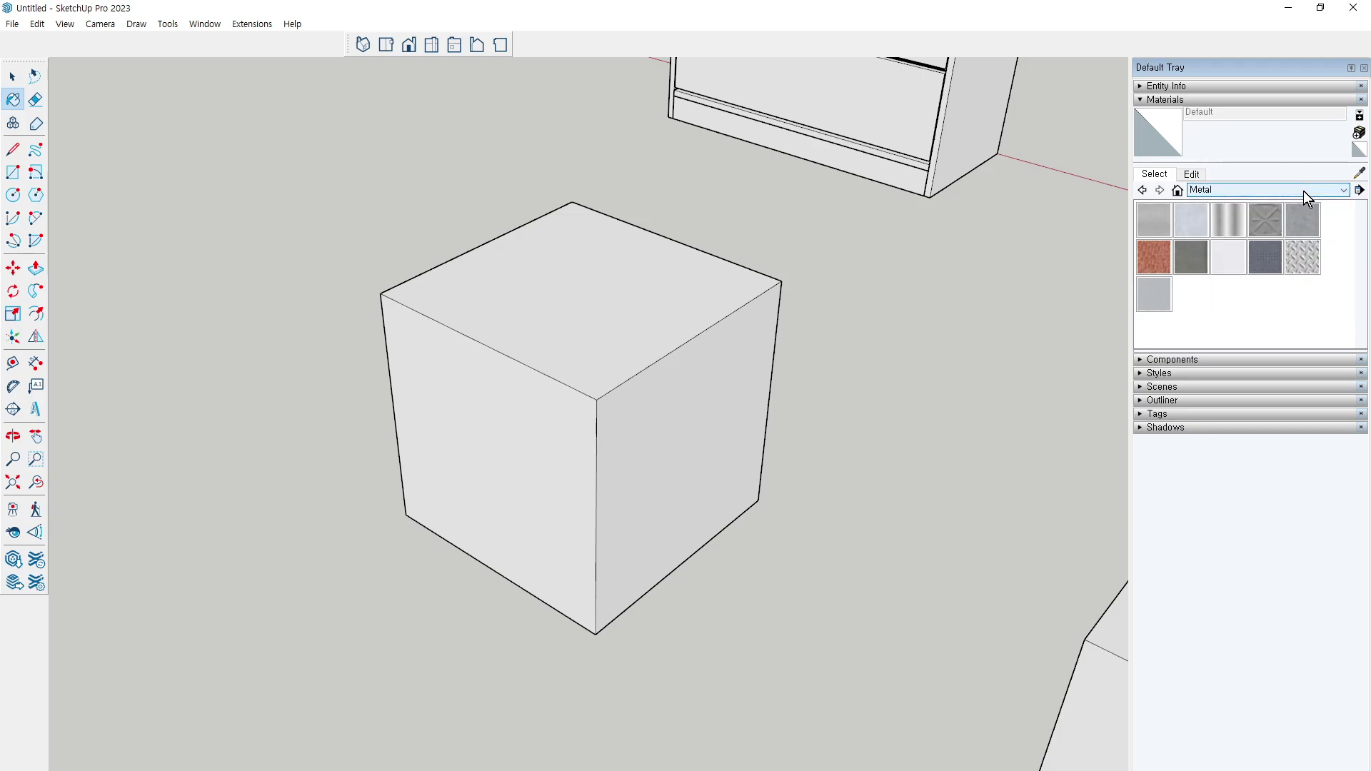
pyautogui.scroll(-3, 1311, 250)
pyautogui.scroll(3, 1303, 263)
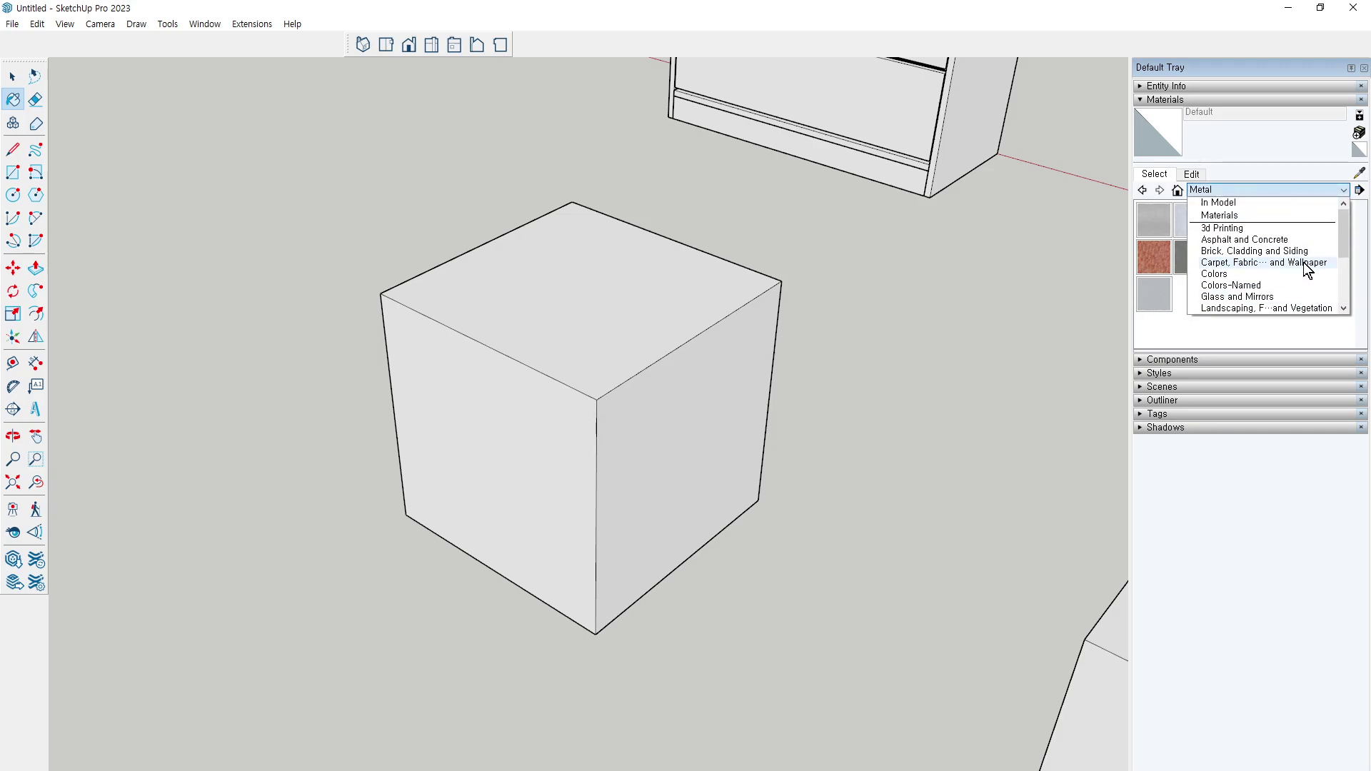
pyautogui.scroll(-3, 1305, 258)
pyautogui.scroll(3, 1297, 247)
pyautogui.scroll(-1, 1293, 243)
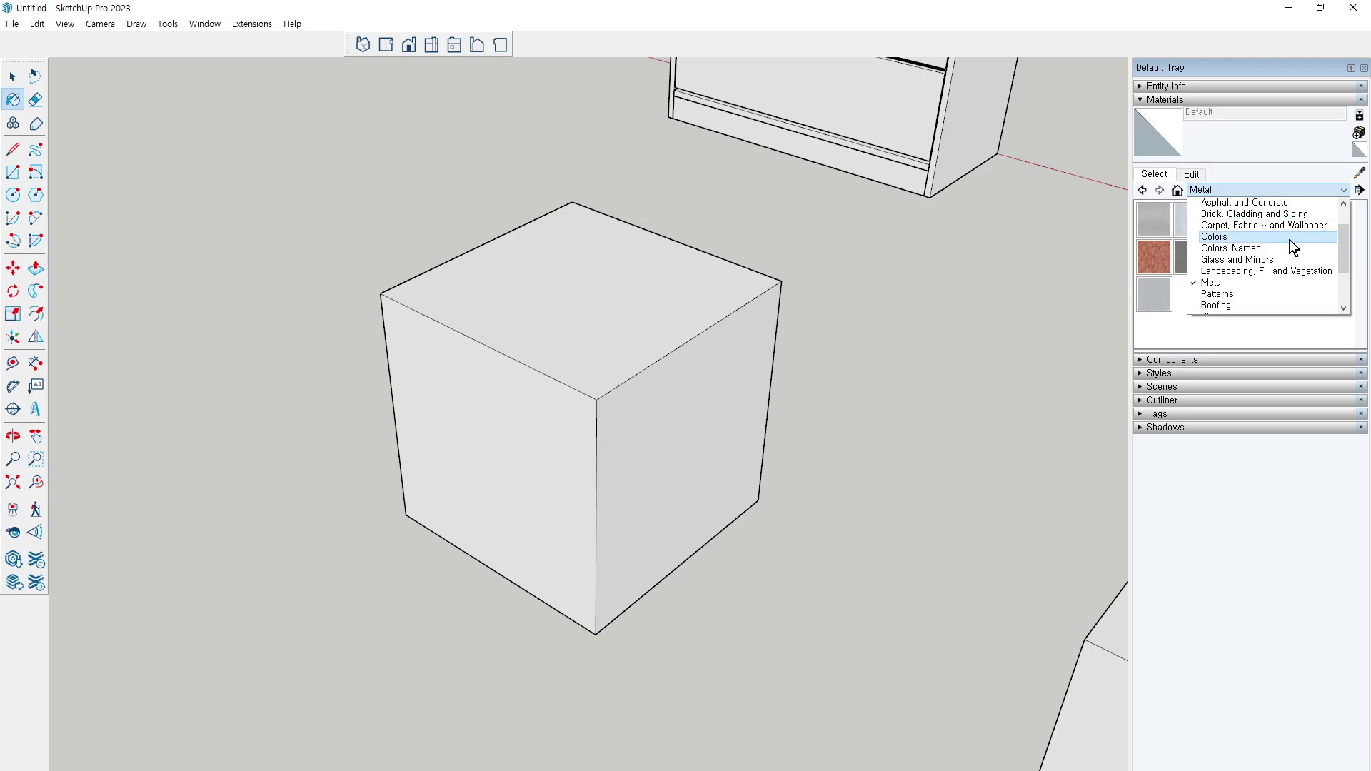
pyautogui.scroll(-2, 1288, 243)
pyautogui.scroll(3, 1290, 246)
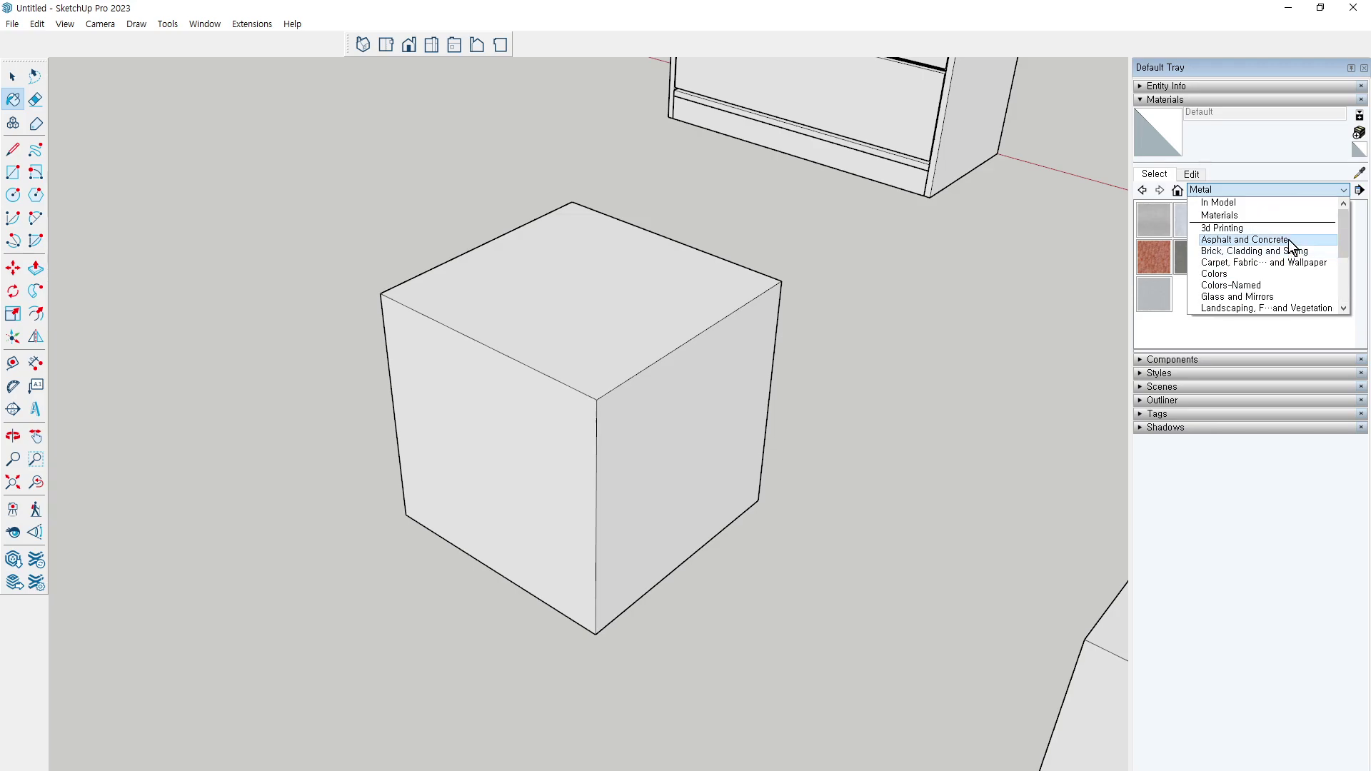
pyautogui.click(1280, 203)
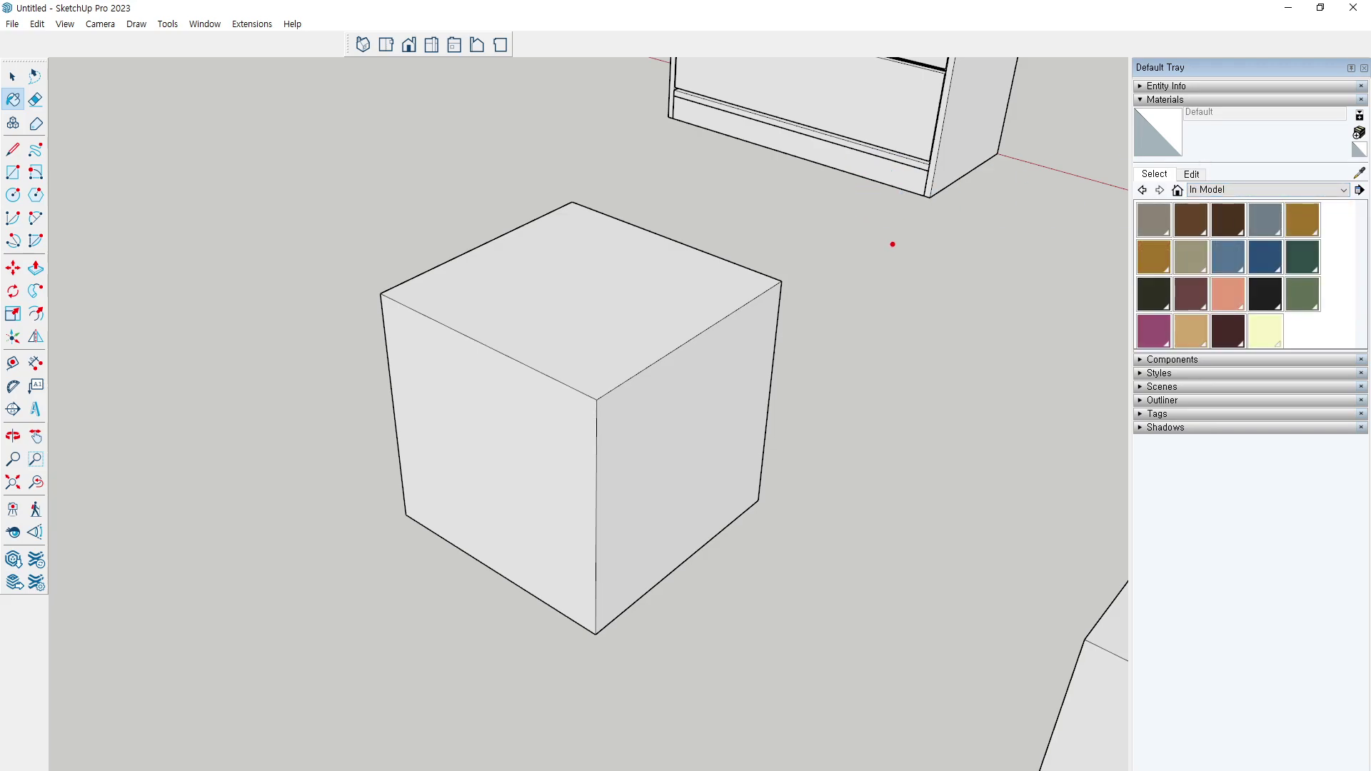
# Choose Materials in the collection dropdown to show its category folders
pyautogui.moveTo(951, 187)
pyautogui.mouseDown()
pyautogui.moveTo(758, 299)
pyautogui.moveTo(795, 307)
pyautogui.mouseUp()
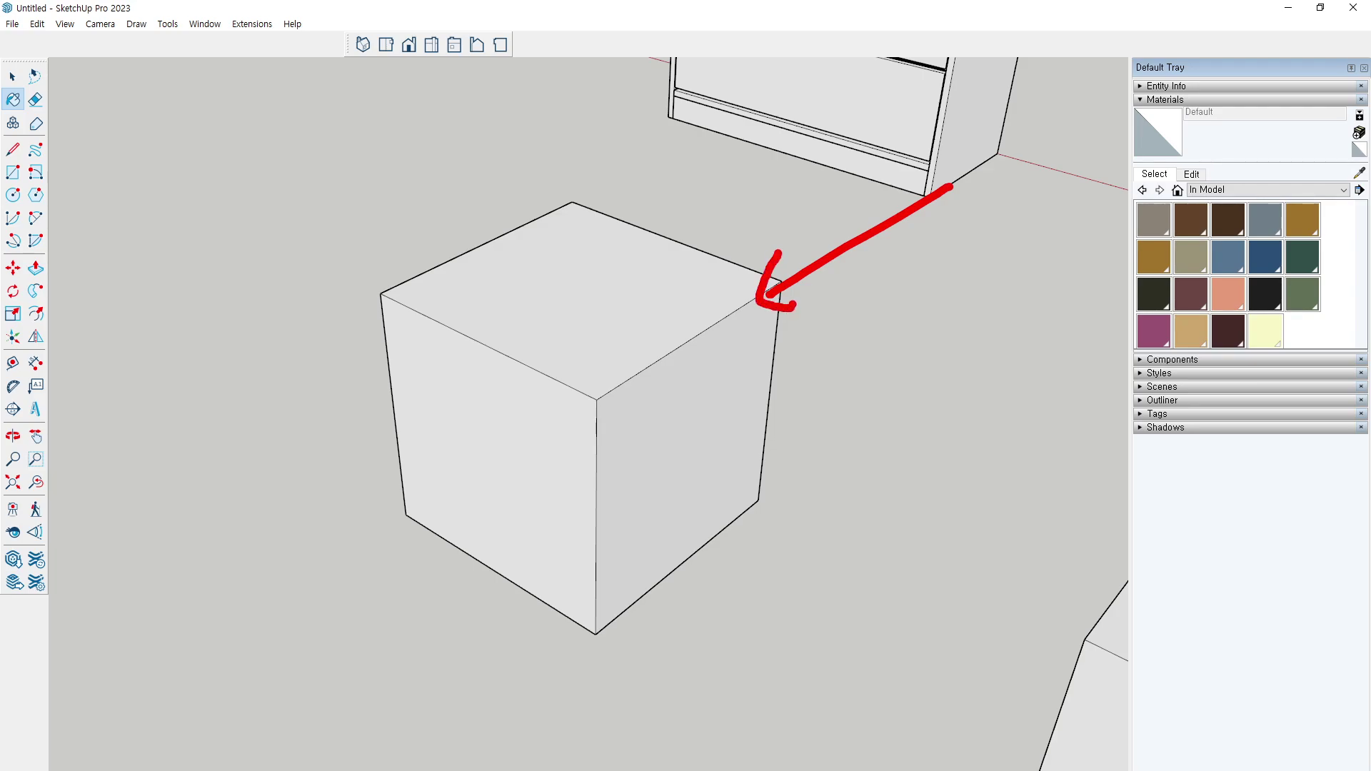
pyautogui.moveTo(1137, 201)
pyautogui.mouseDown()
pyautogui.moveTo(1255, 343)
pyautogui.moveTo(1340, 363)
pyautogui.mouseUp()
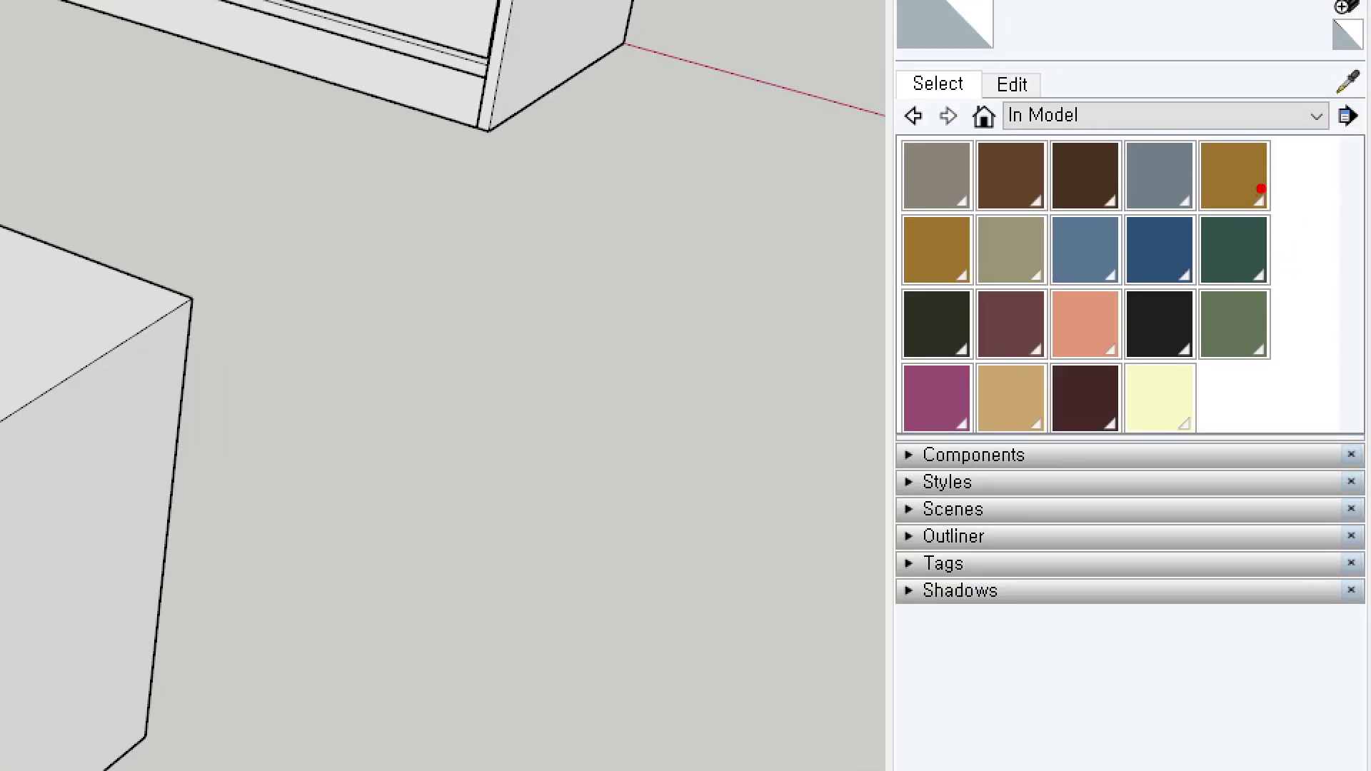
pyautogui.moveTo(1263, 184)
pyautogui.mouseDown()
pyautogui.moveTo(1278, 212)
pyautogui.moveTo(1266, 214)
pyautogui.mouseUp()
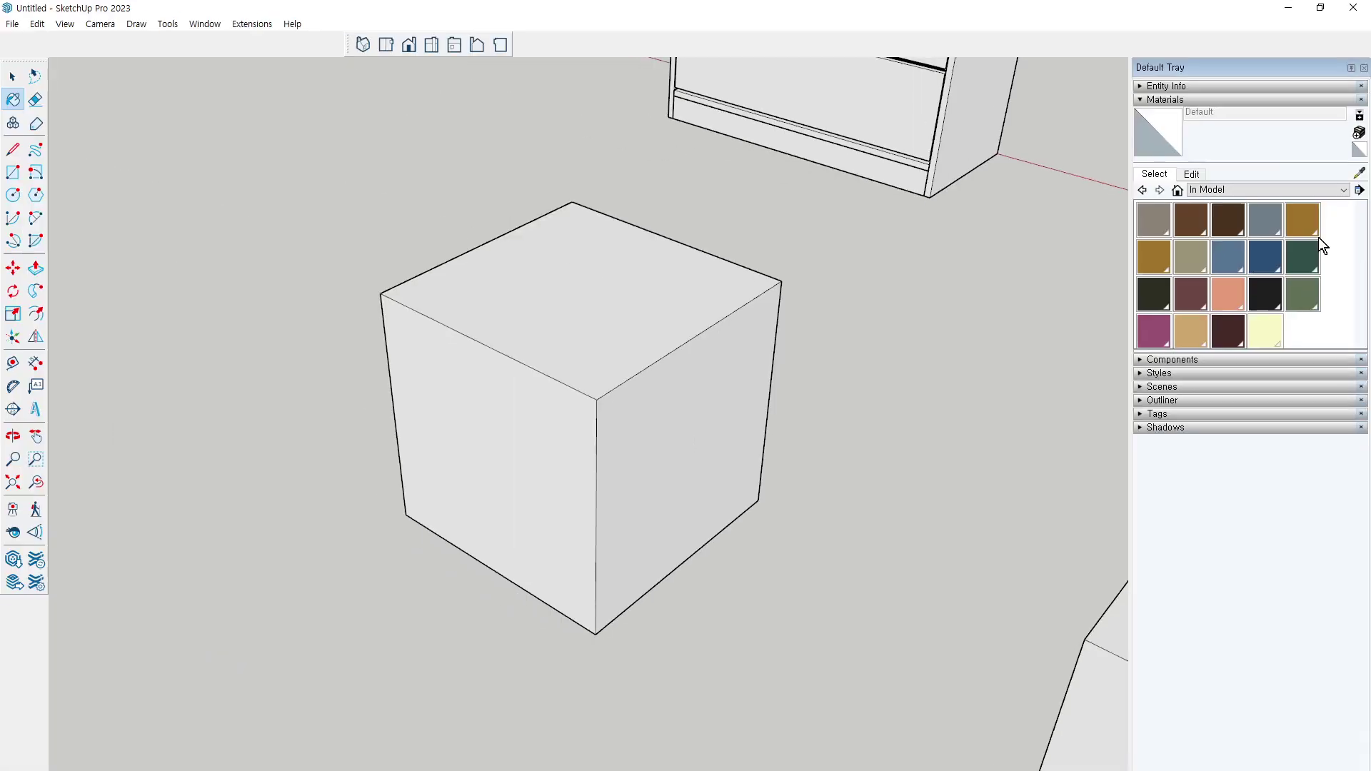
pyautogui.click(1341, 190)
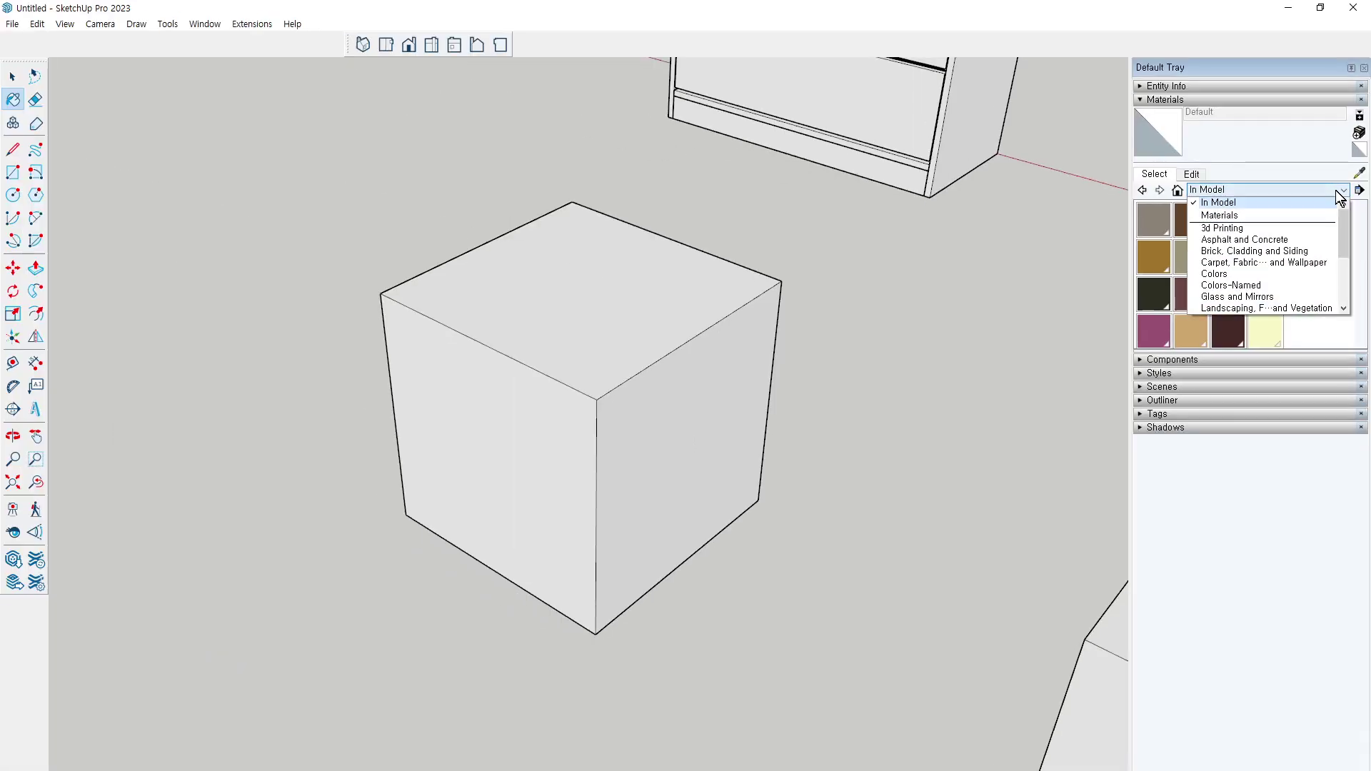
pyautogui.click(1260, 214)
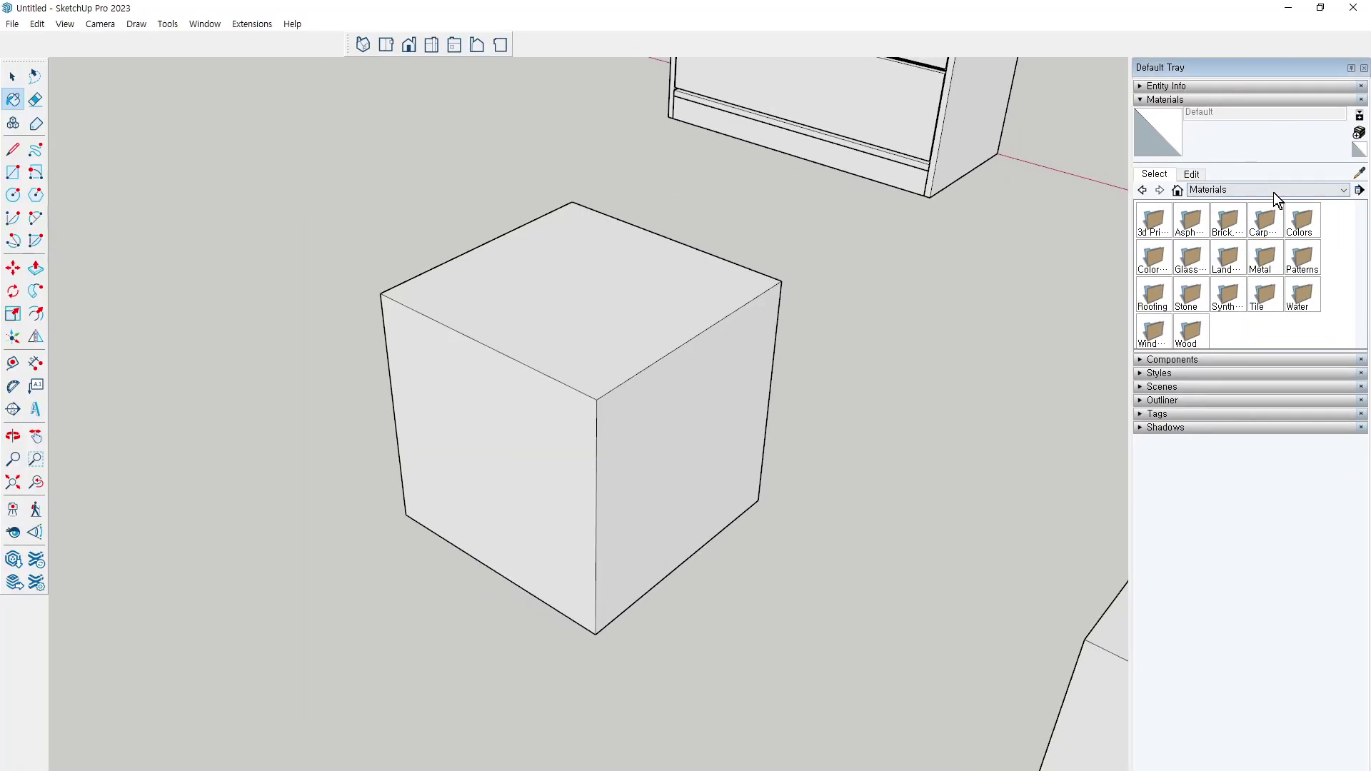
# Scroll the collection dropdown and open the Wood folder
pyautogui.click(1276, 188)
pyautogui.scroll(-3, 1300, 250)
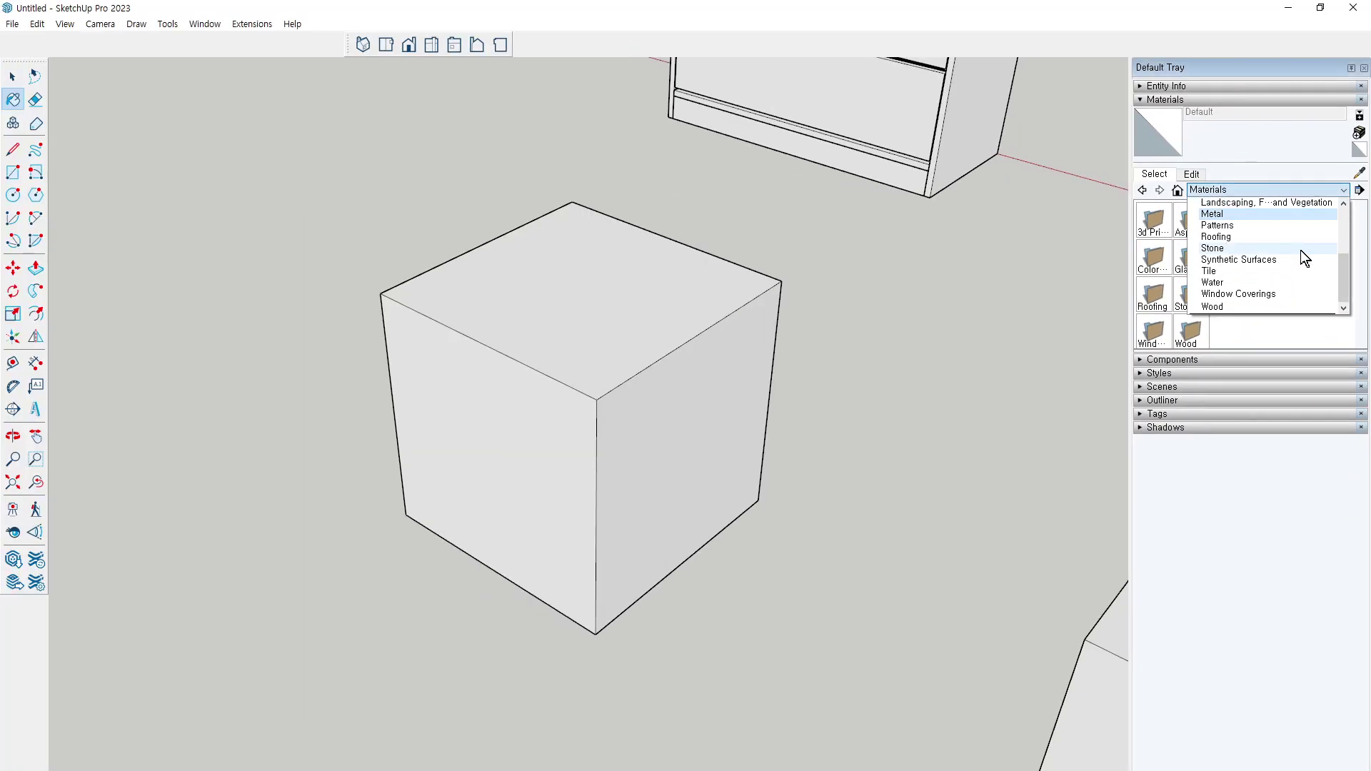
pyautogui.scroll(4, 1301, 250)
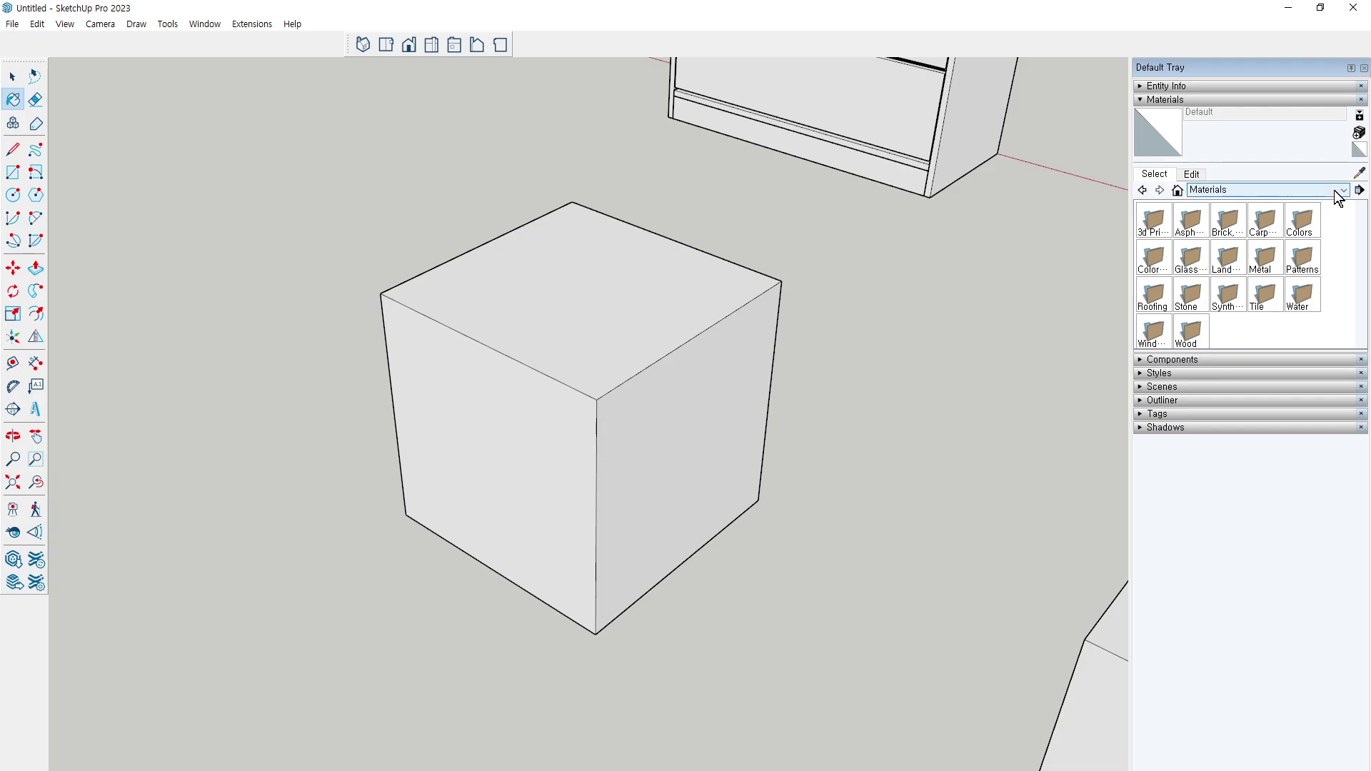
pyautogui.click(1342, 190)
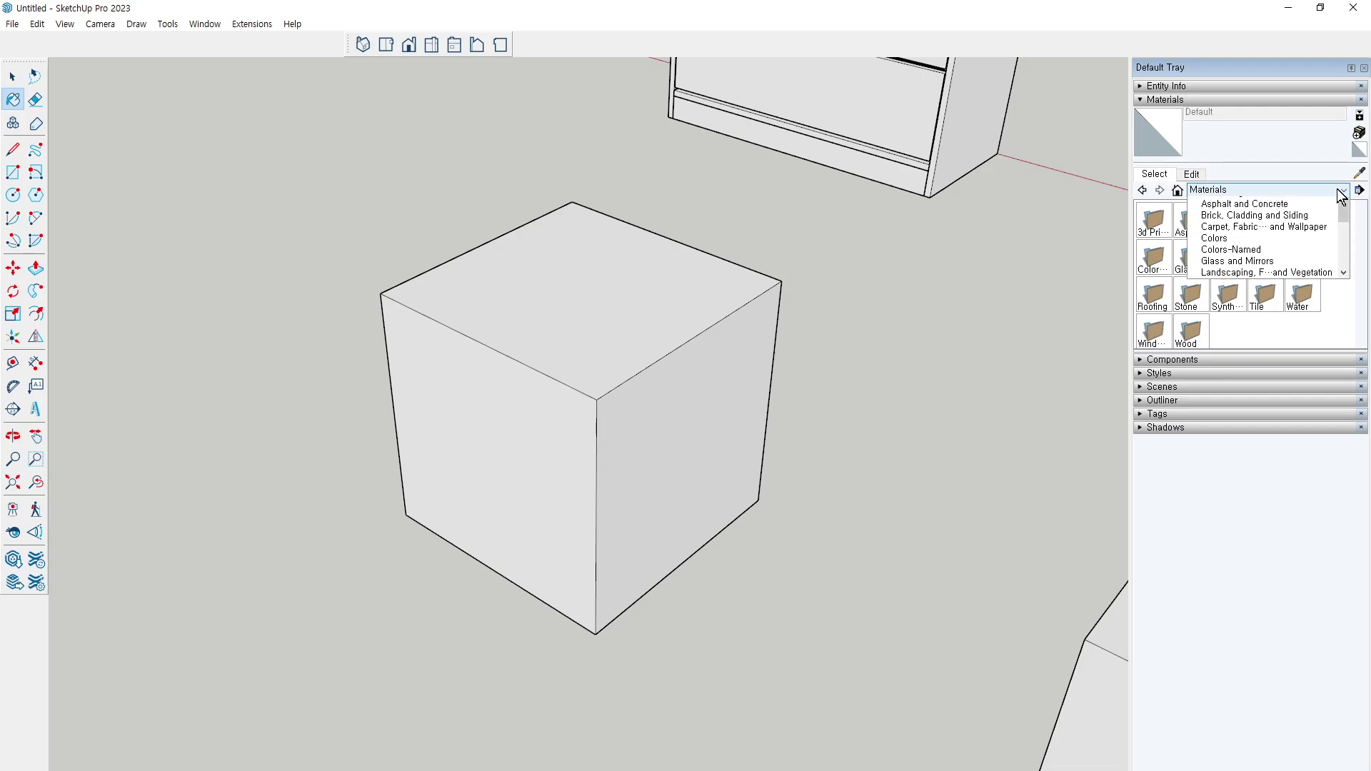
pyautogui.scroll(-3, 1289, 272)
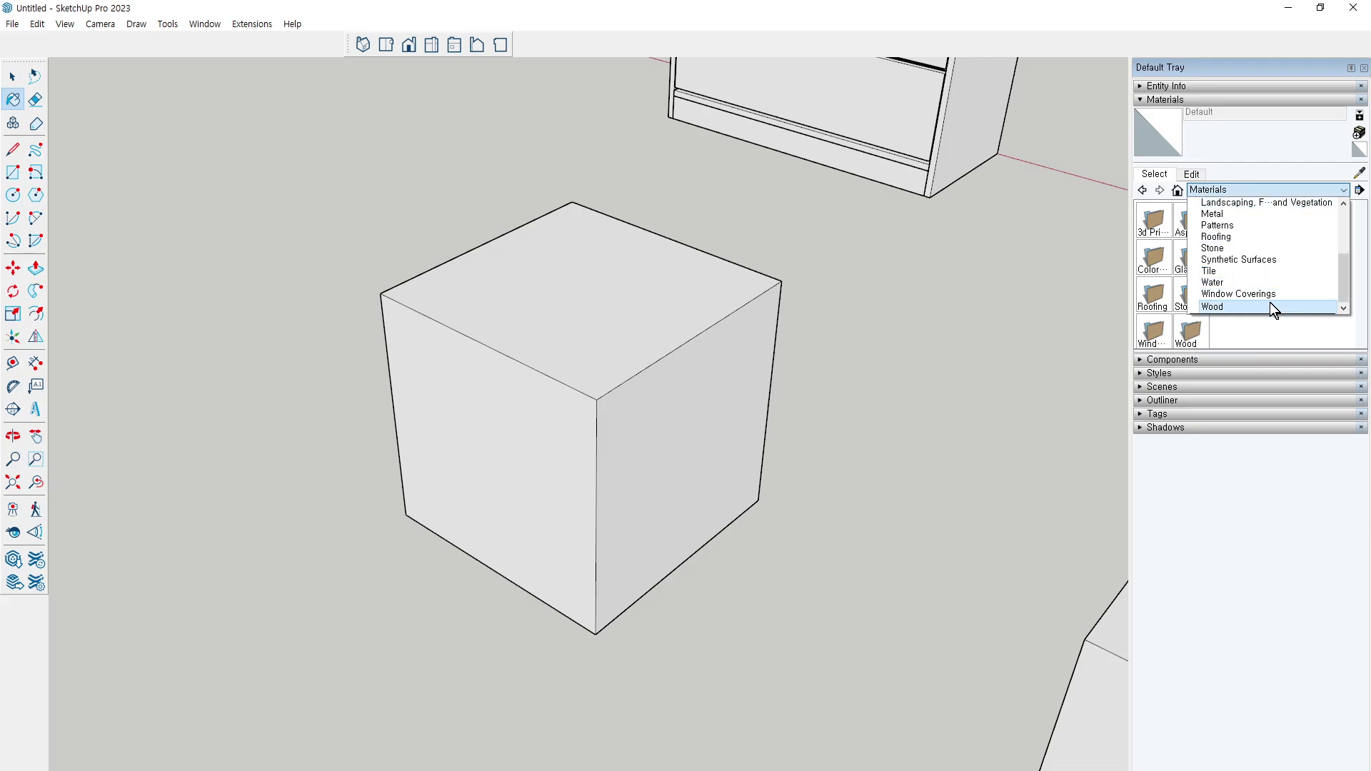
pyautogui.click(1270, 306)
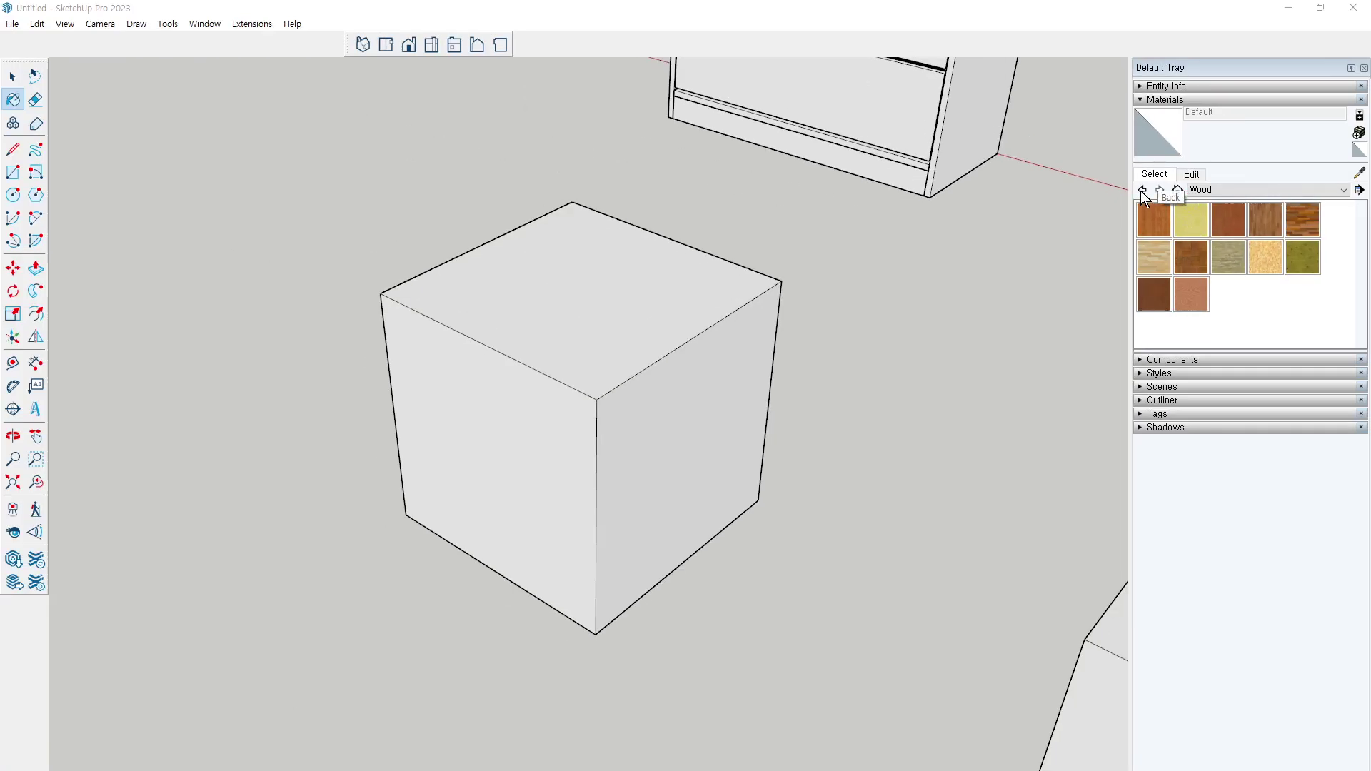
pyautogui.click(1142, 190)
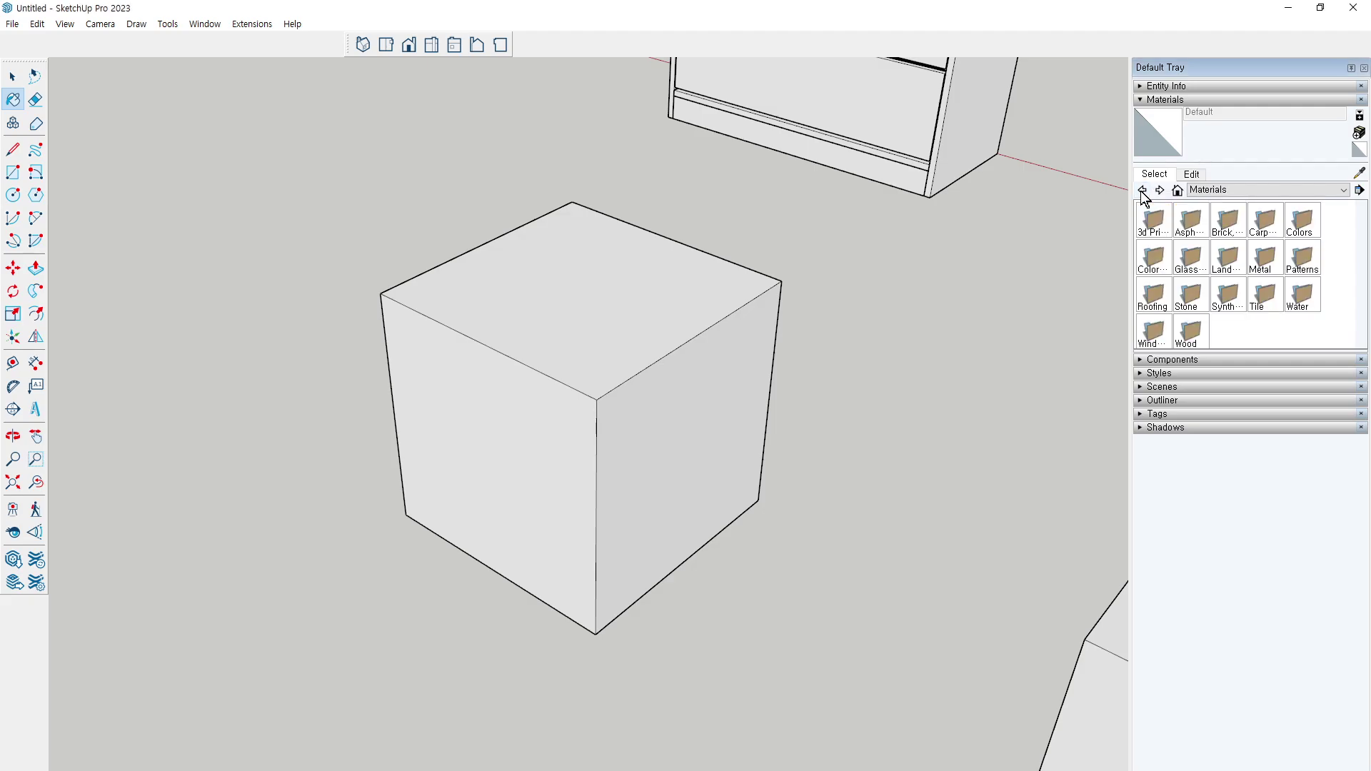
pyautogui.click(1160, 190)
pyautogui.click(1159, 190)
pyautogui.click(1143, 190)
pyautogui.click(1160, 191)
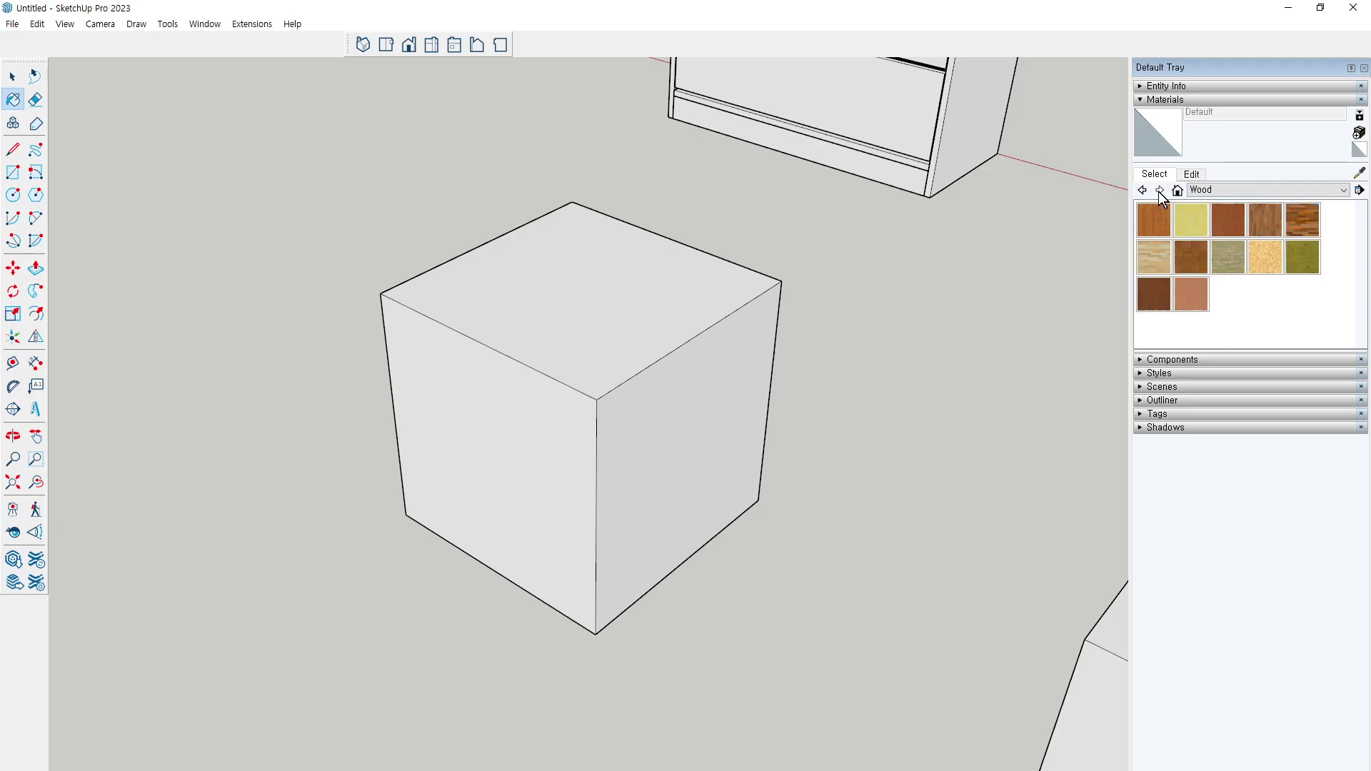
pyautogui.click(1177, 190)
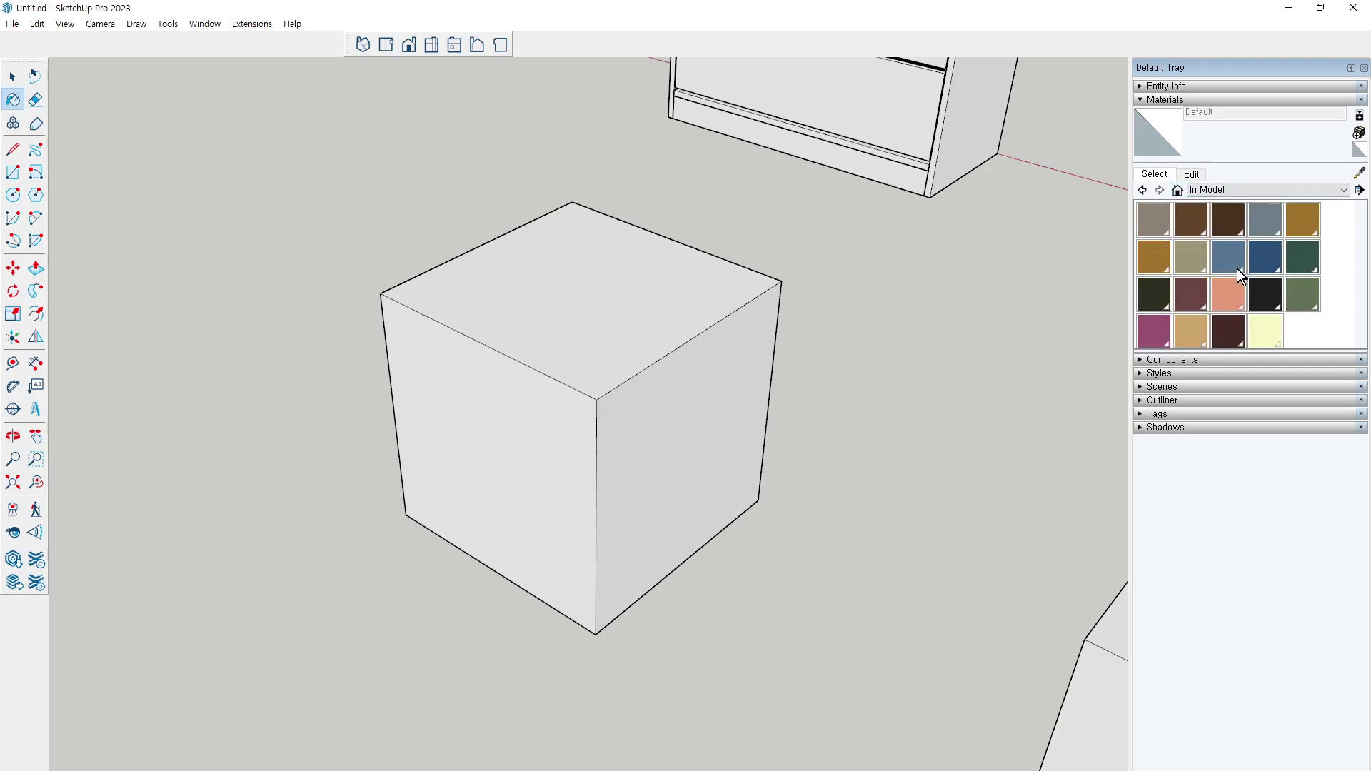
pyautogui.click(1254, 189)
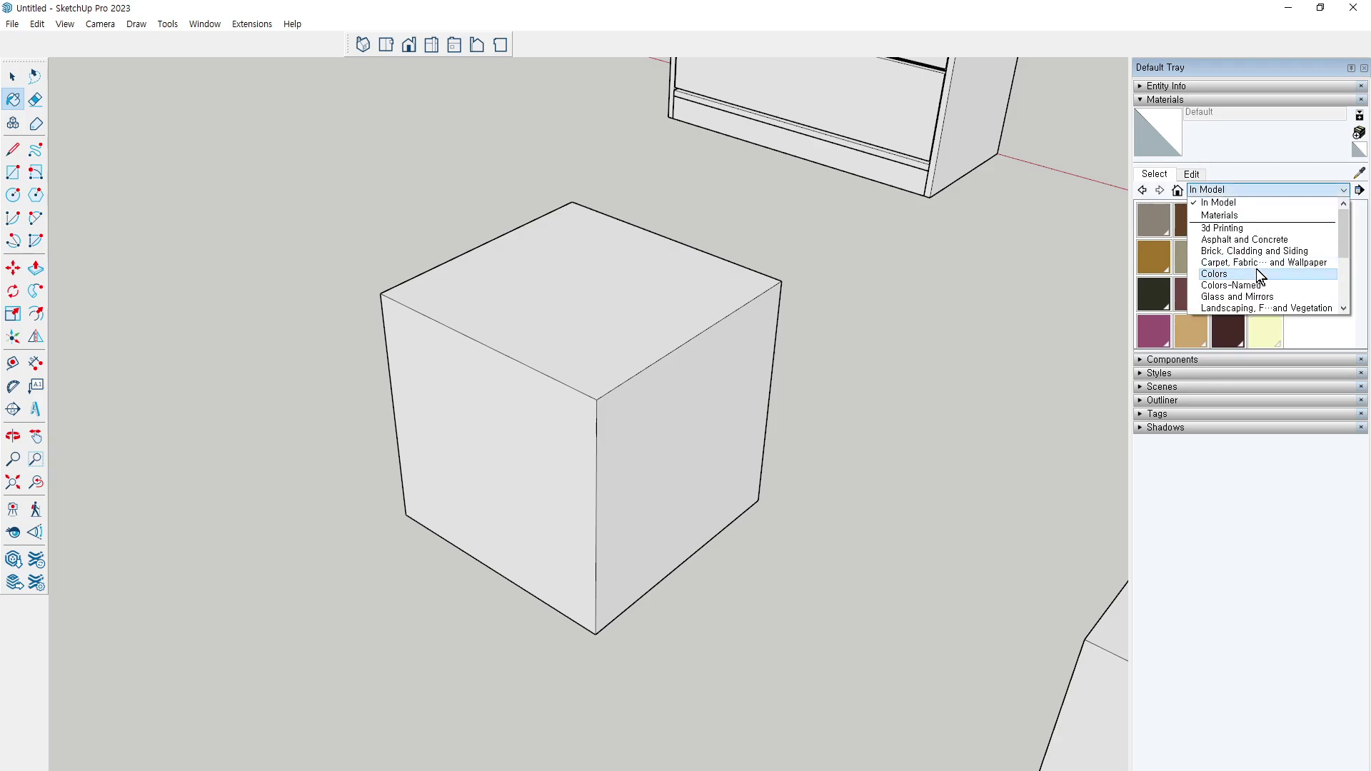
pyautogui.scroll(-3, 1256, 286)
pyautogui.click(1250, 306)
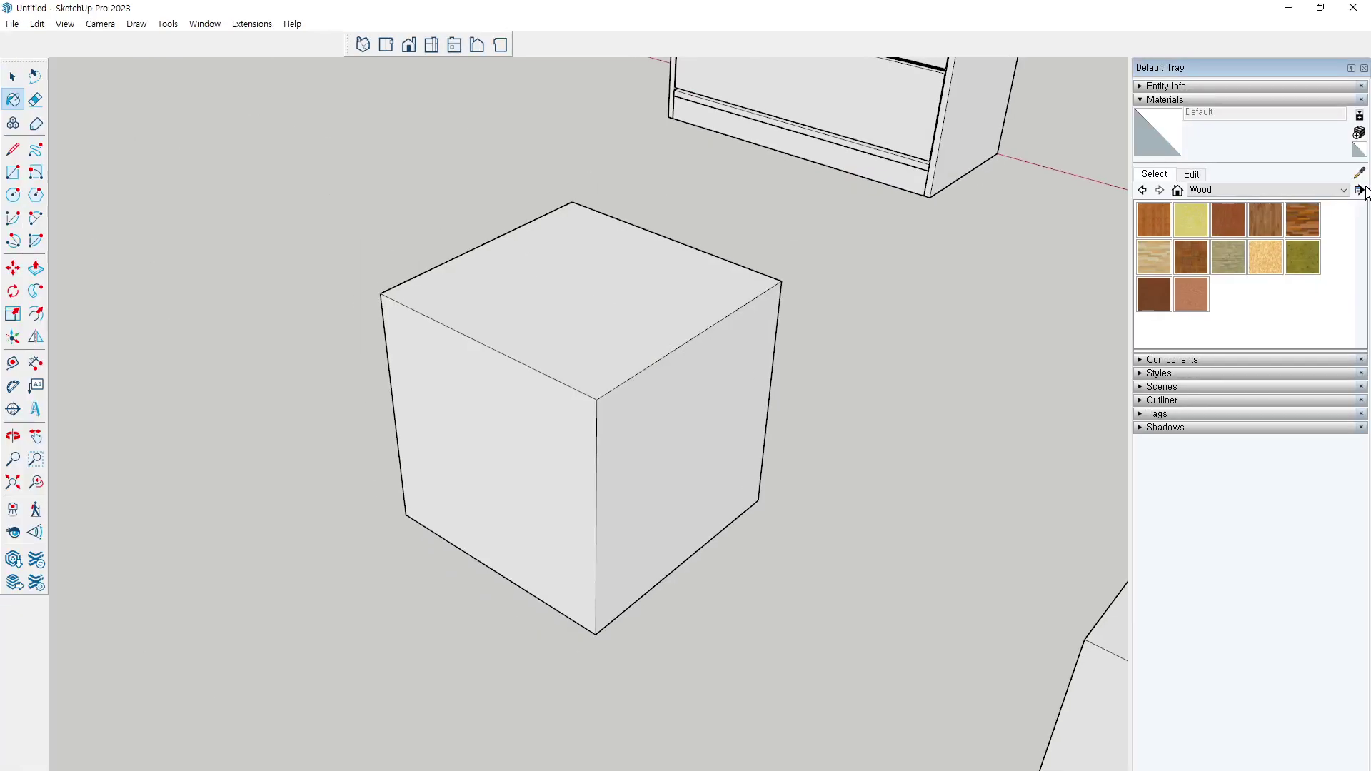
pyautogui.click(1359, 191)
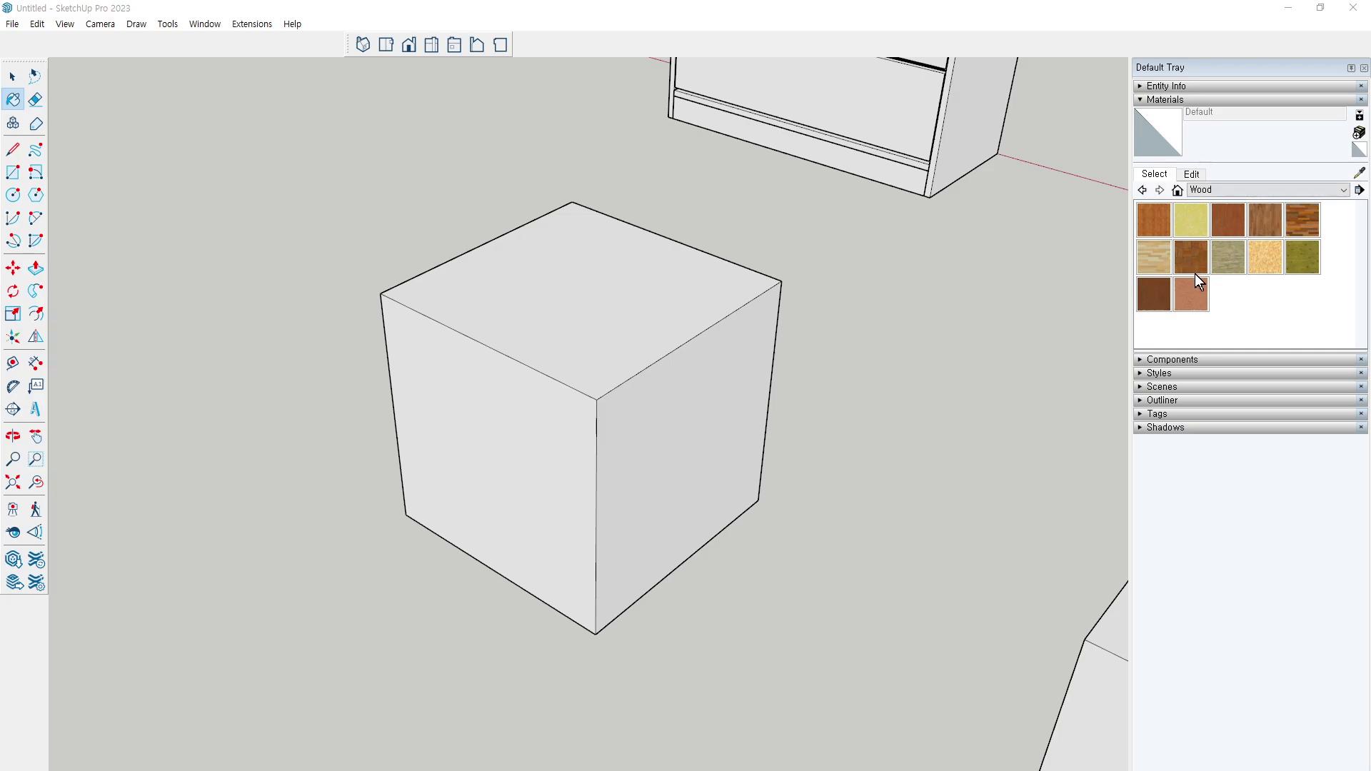
# Paint only the cube's right face with Wood Floor, undoing an accidental whole-cube paint
pyautogui.click(1264, 220)
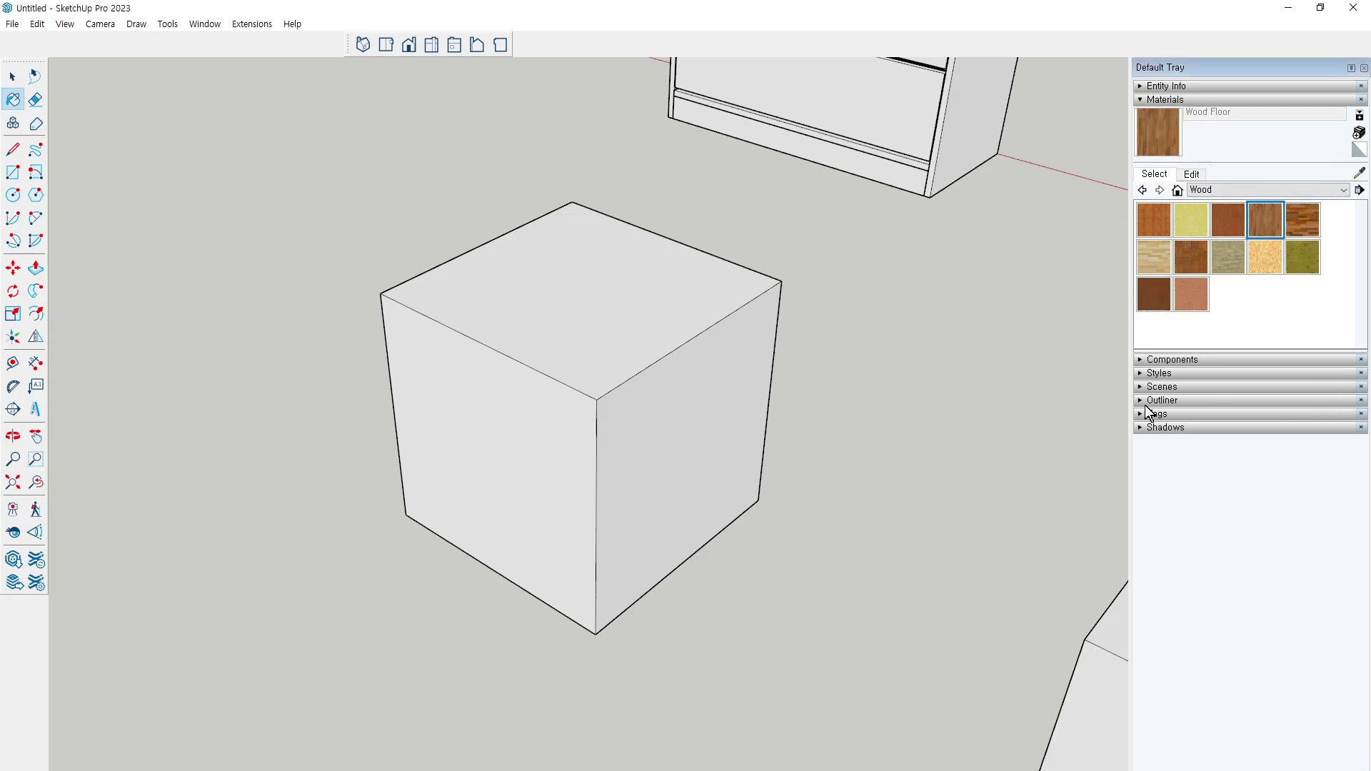
pyautogui.click(492, 427)
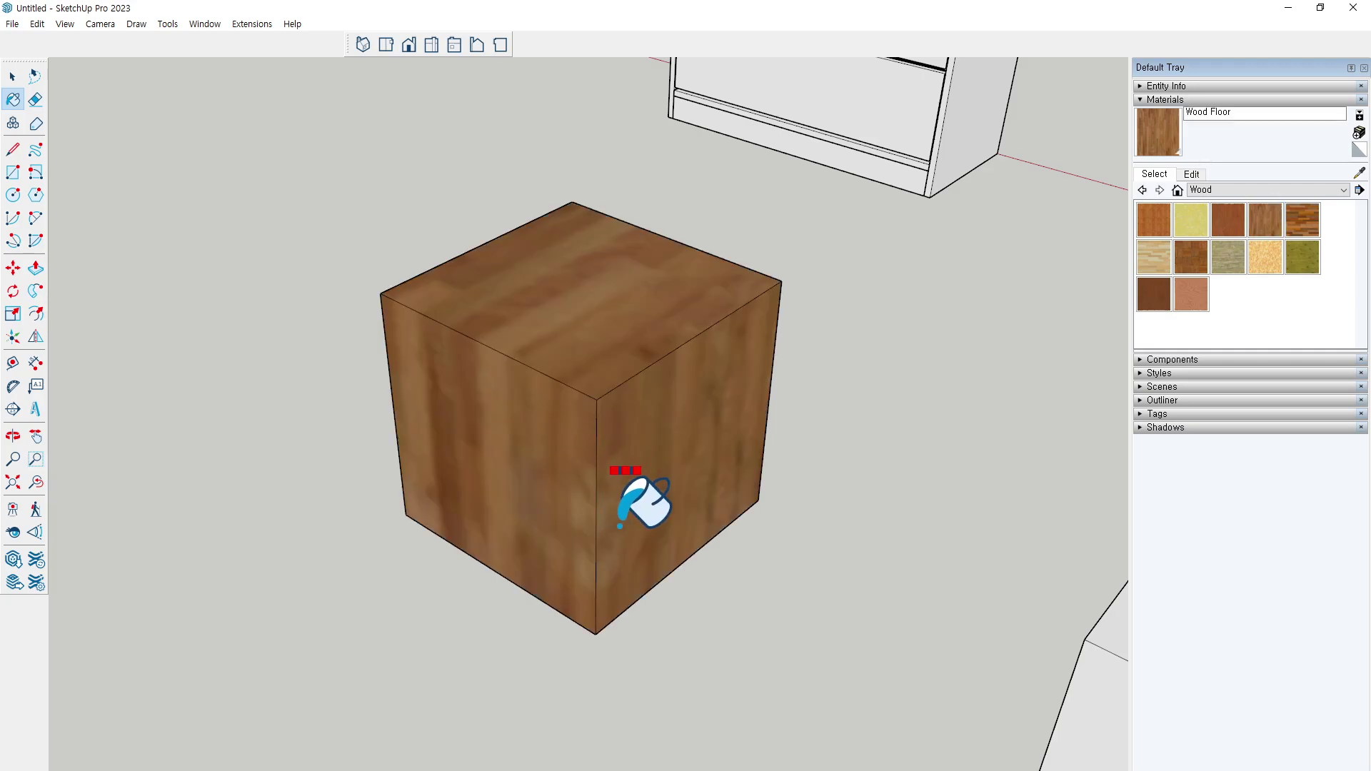
pyautogui.hotkey('ctrl', 'z')
pyautogui.press('space')
pyautogui.click(677, 500)
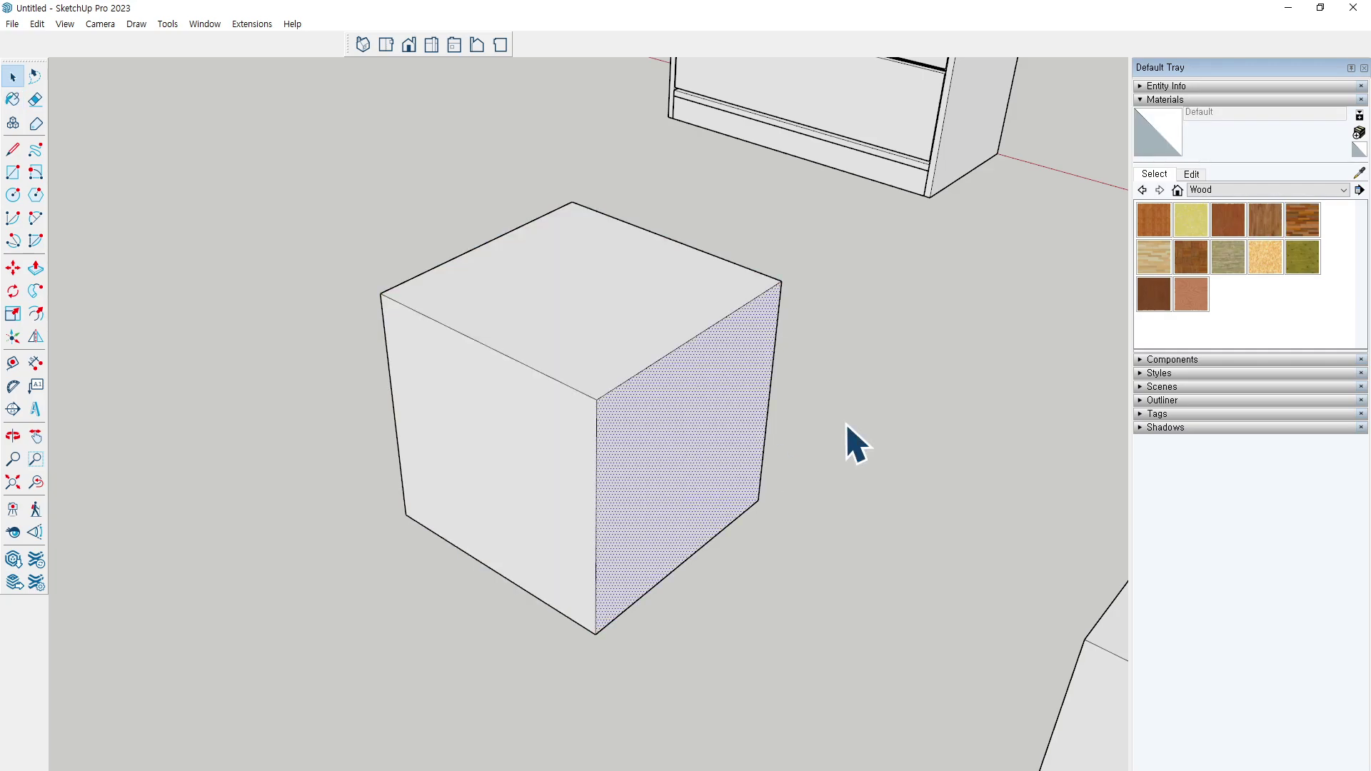
pyautogui.click(1261, 222)
pyautogui.click(689, 410)
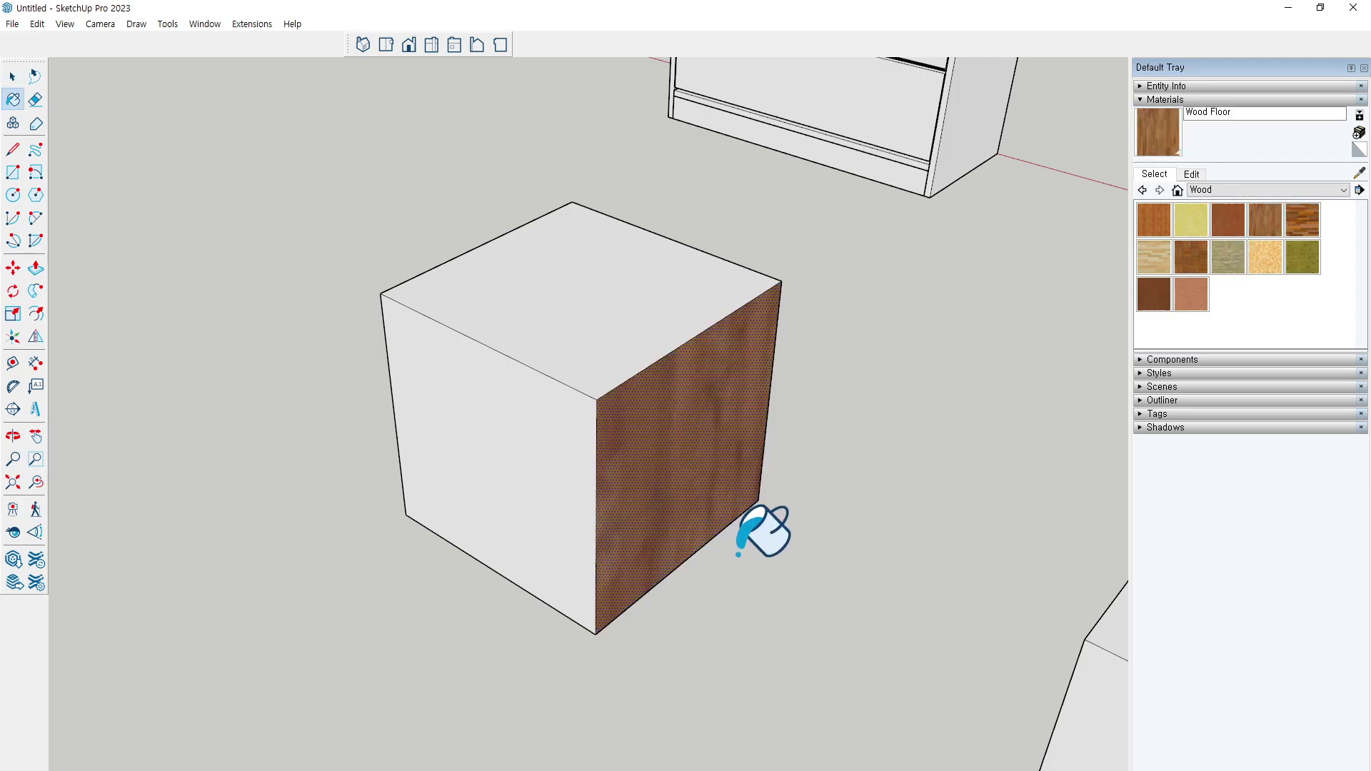
pyautogui.press('space')
pyautogui.click(907, 520)
# Paint the top face with Wood Floor Light, then sample it as current material
pyautogui.click(1159, 263)
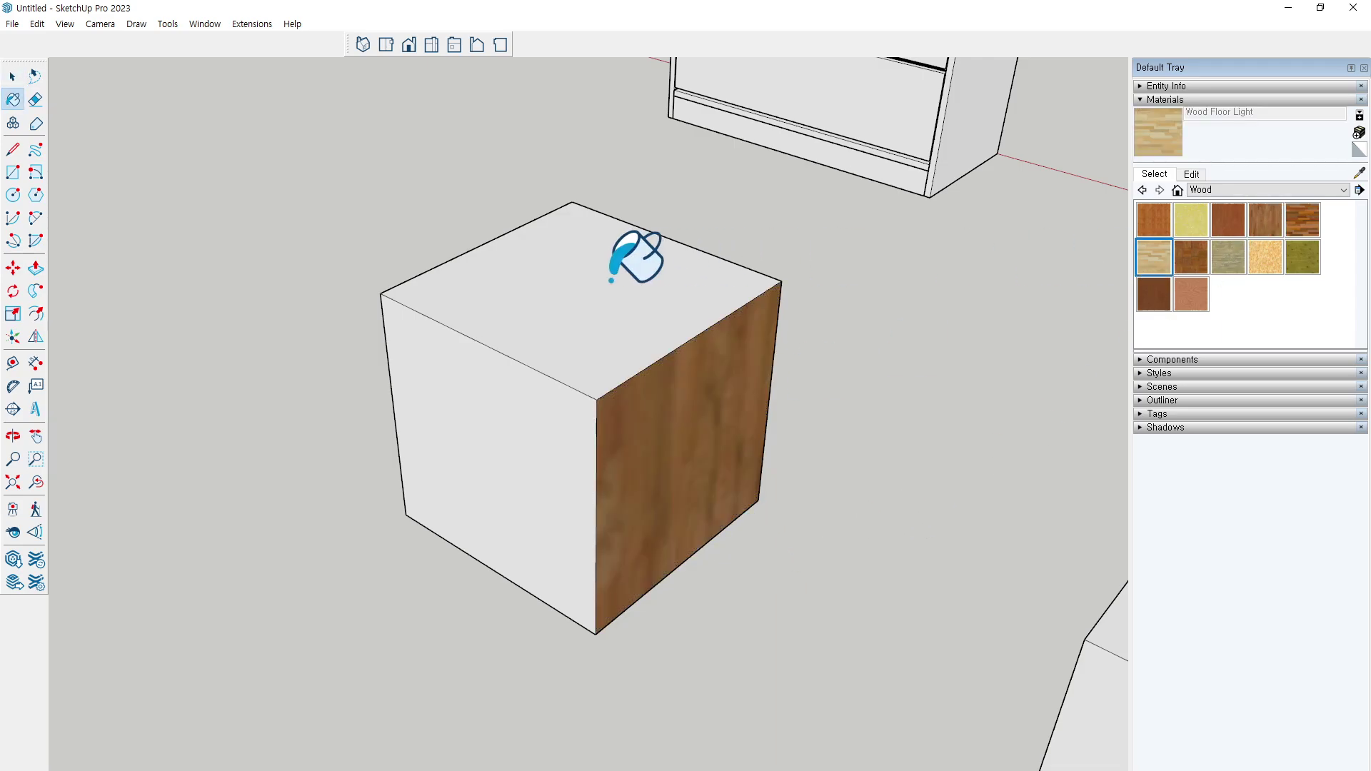
pyautogui.click(636, 260)
pyautogui.press('space')
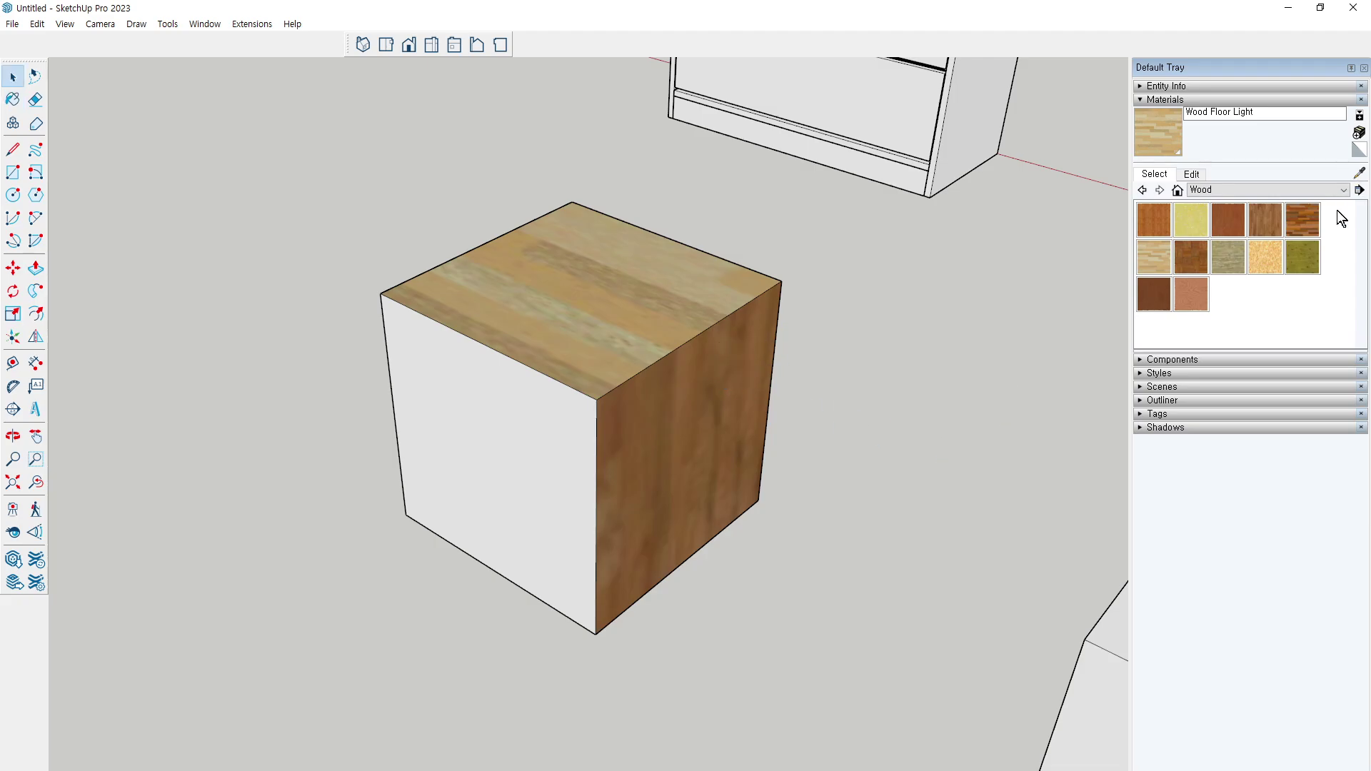
pyautogui.click(1267, 260)
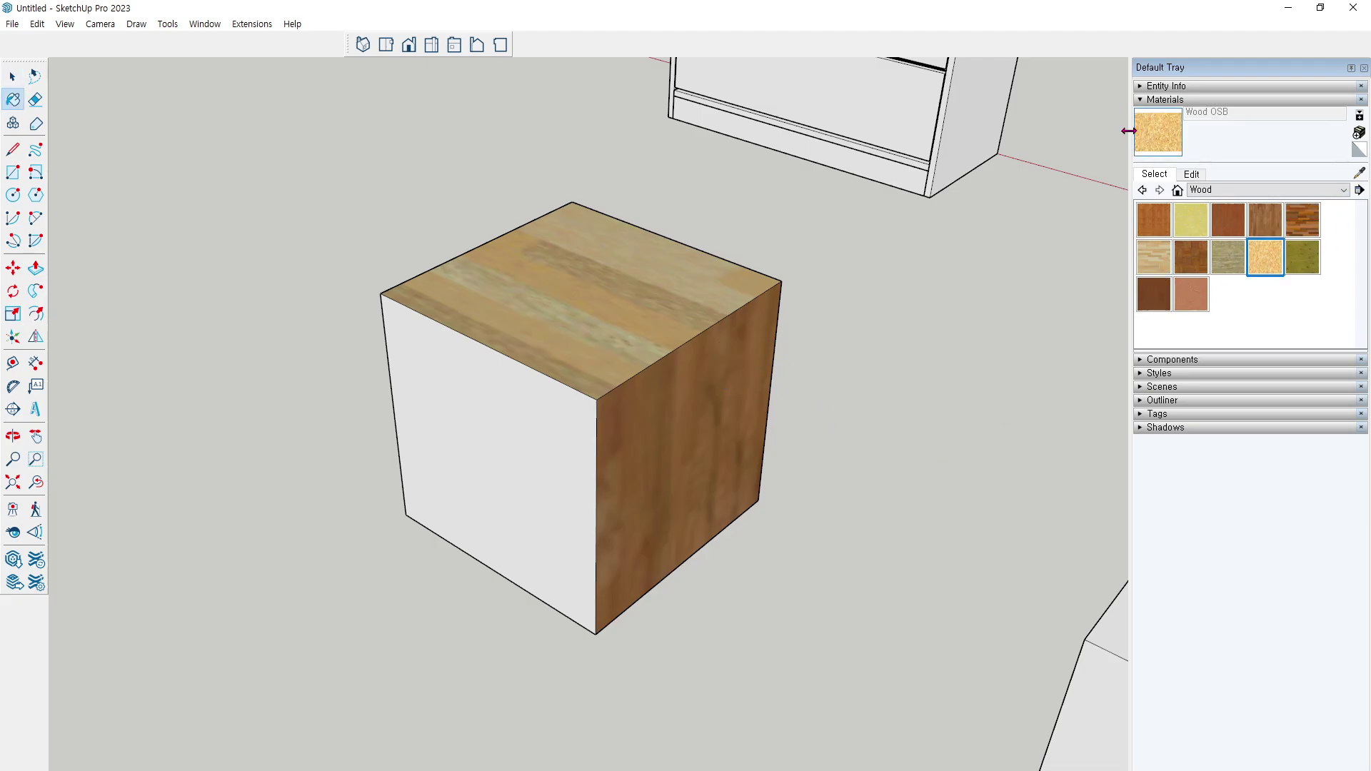
pyautogui.click(1360, 172)
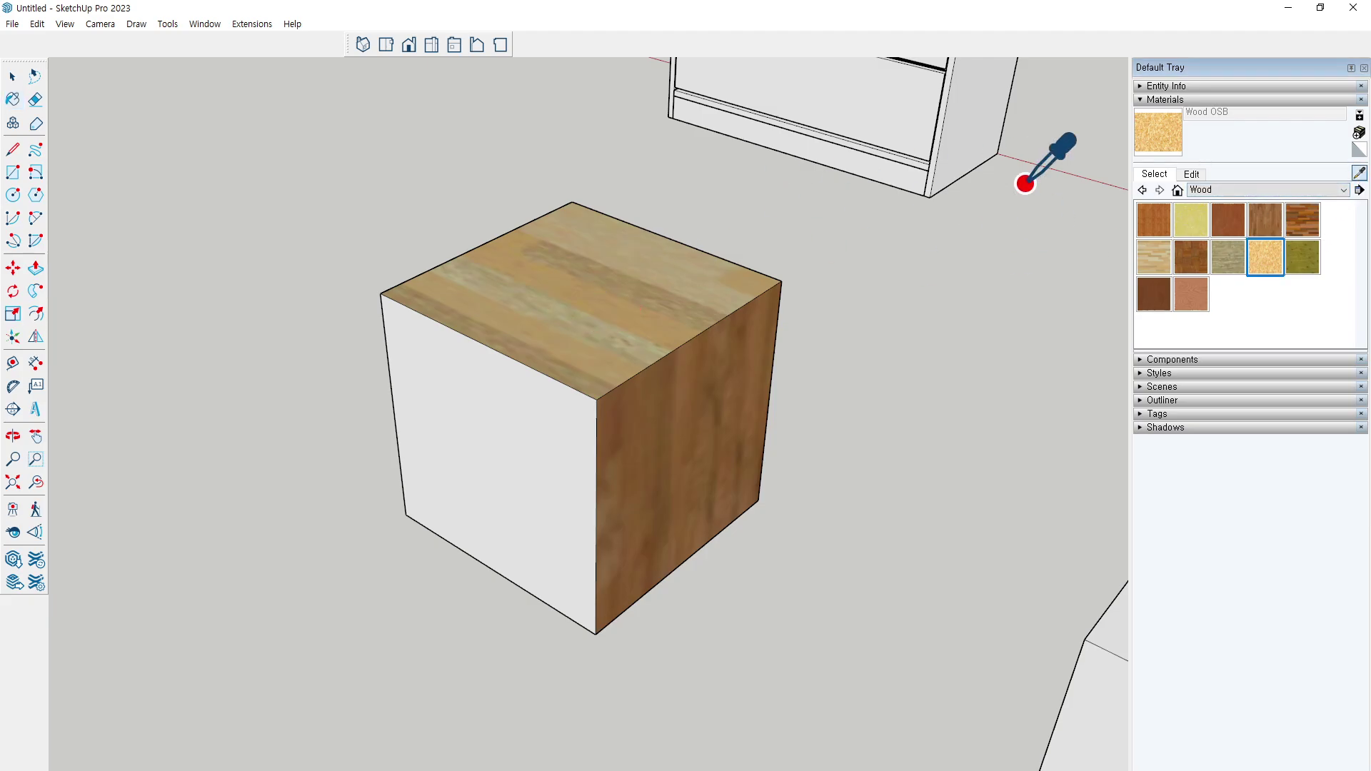
pyautogui.click(608, 308)
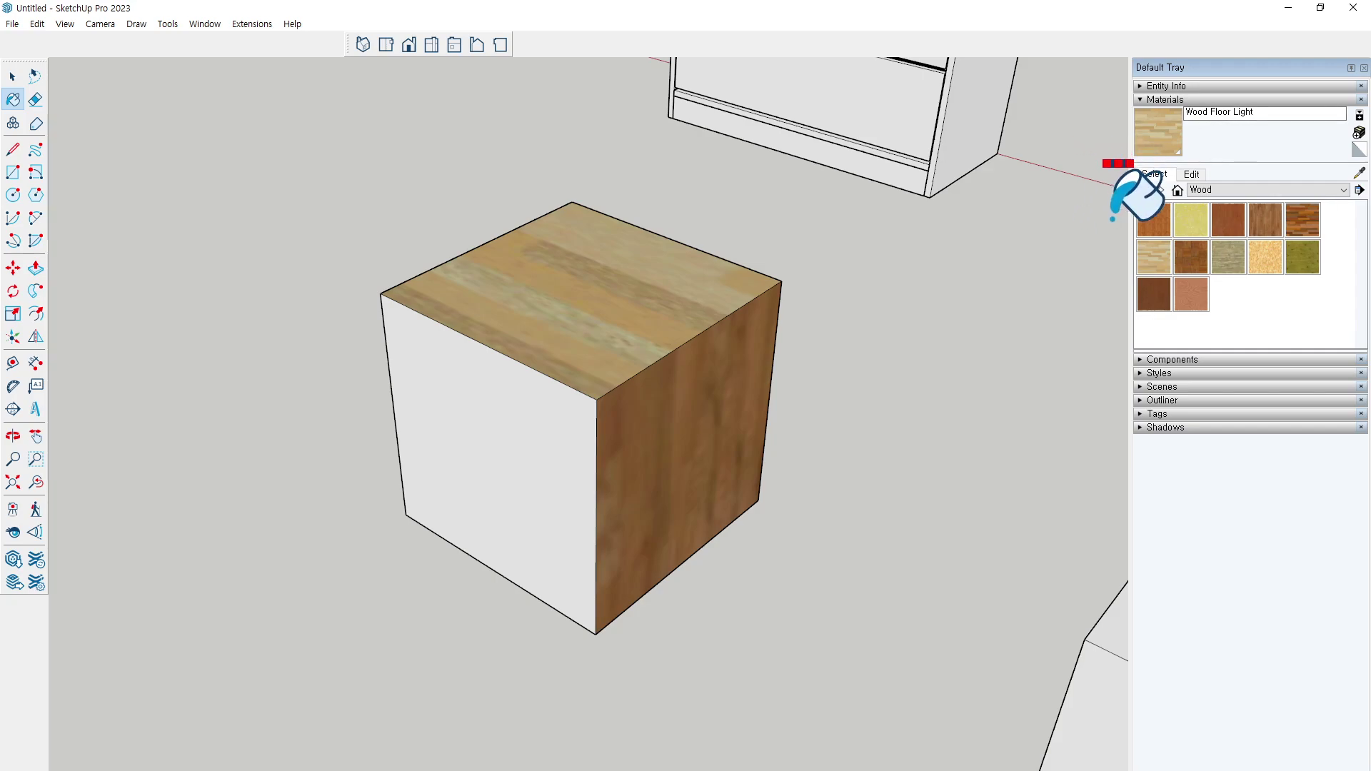
# Keep the Wood collection, pick Wood Floor Dark, and undo the top and right face paint
pyautogui.click(1328, 191)
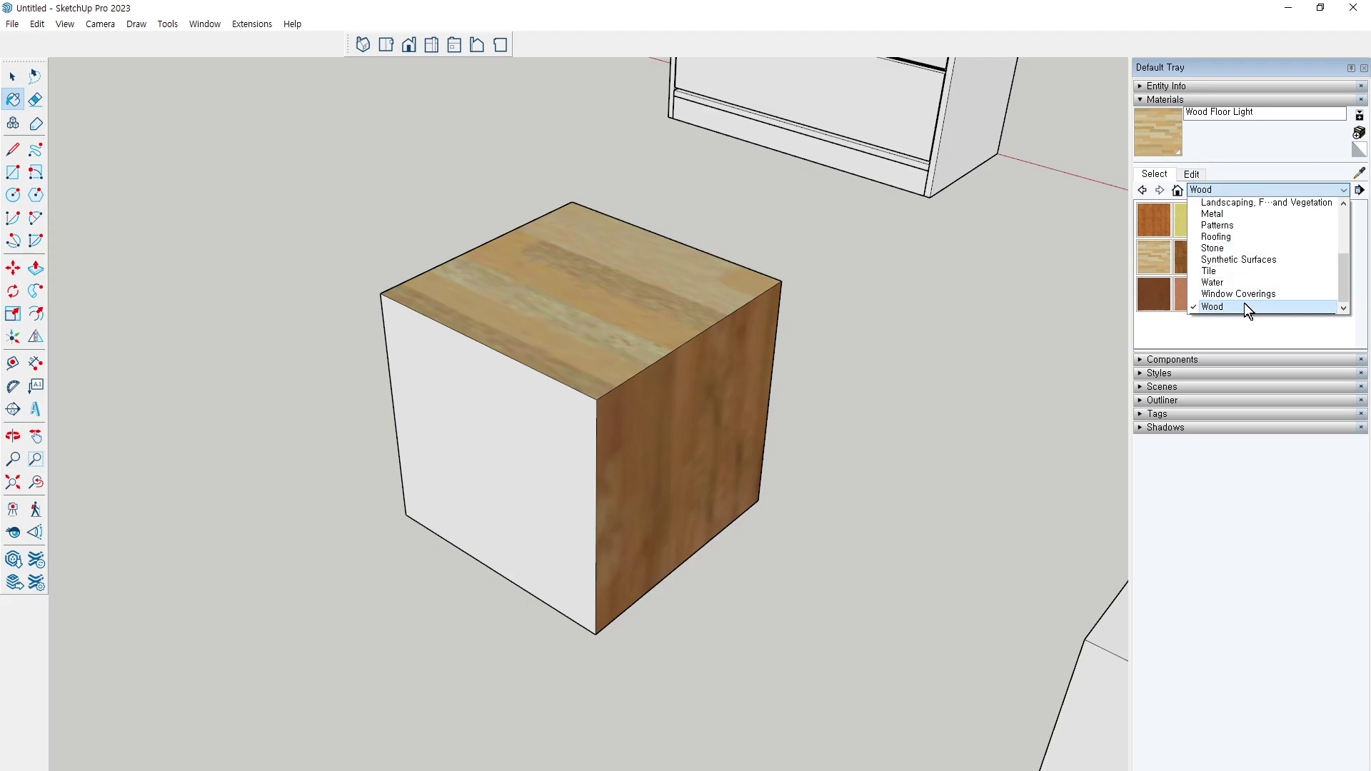
pyautogui.click(1244, 305)
pyautogui.click(1295, 220)
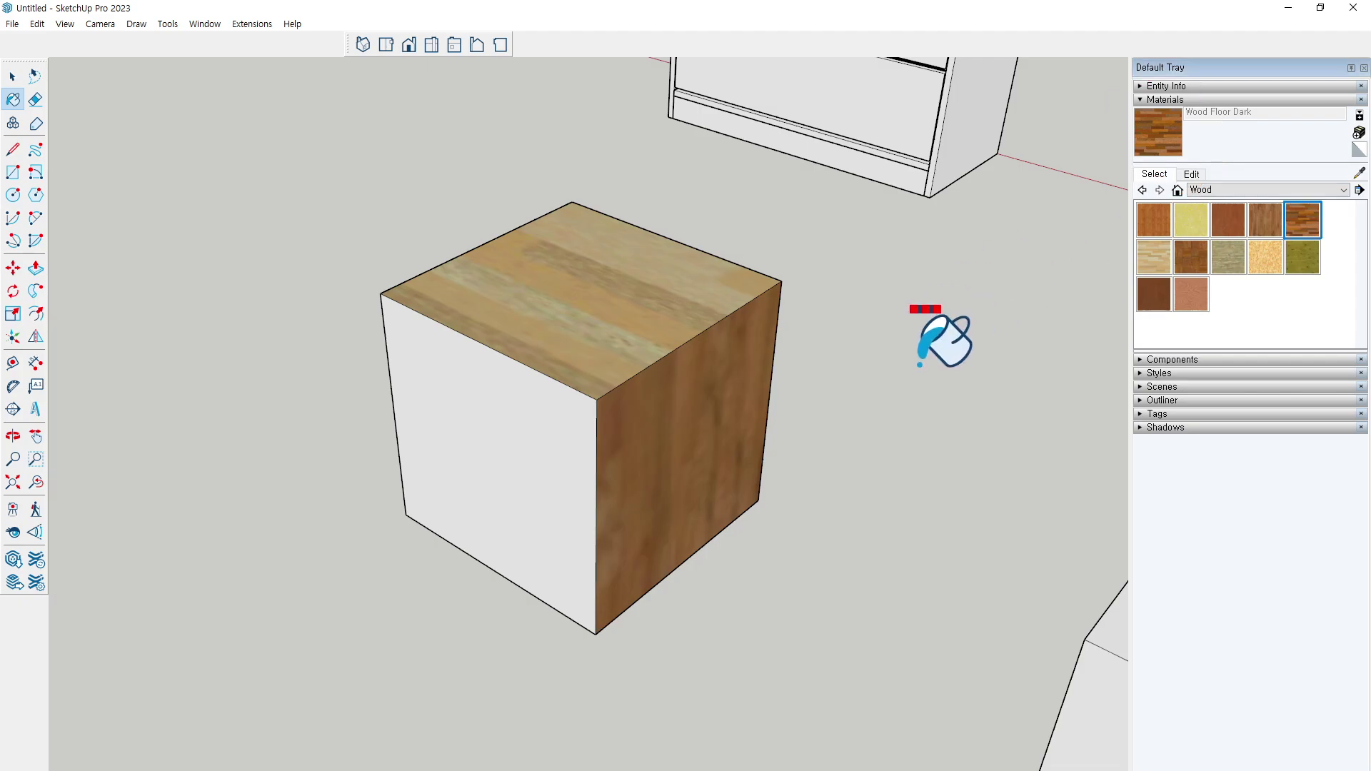
pyautogui.press('space')
pyautogui.hotkey('ctrl', 'z')
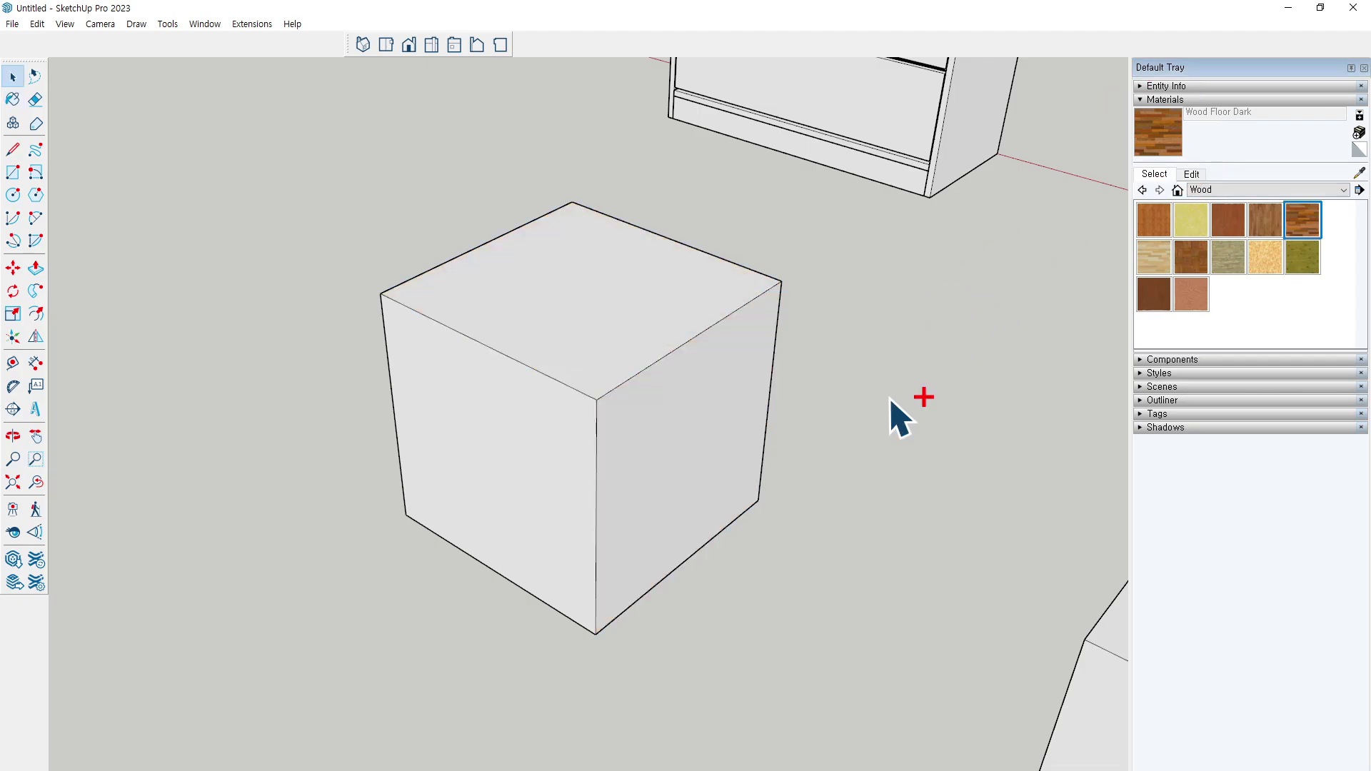
pyautogui.hotkey('ctrl', 'z')
# Paint the top, left and right faces Wood Floor Dark, then undo the side faces
pyautogui.click(1296, 214)
pyautogui.scroll(-3, 885, 321)
pyautogui.scroll(-1, 901, 357)
pyautogui.scroll(4, 683, 343)
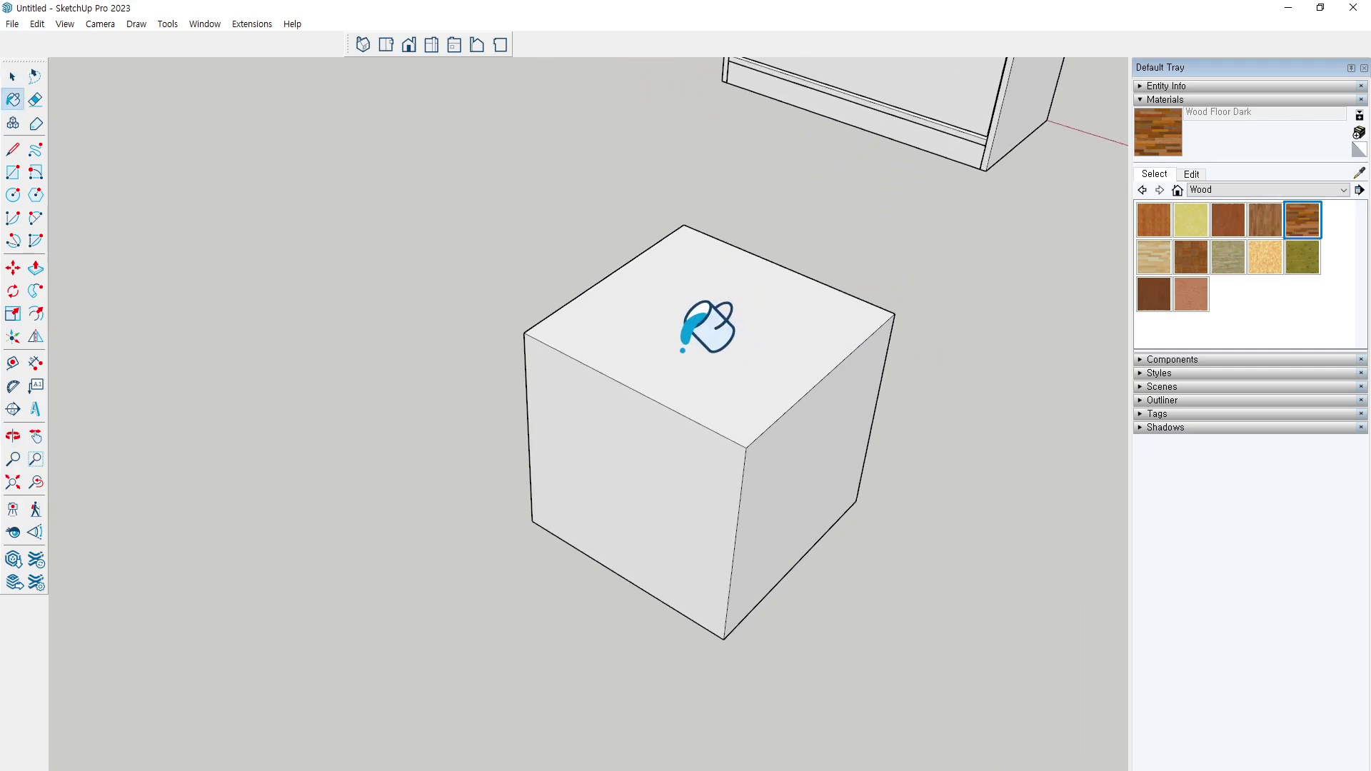
pyautogui.click(703, 327)
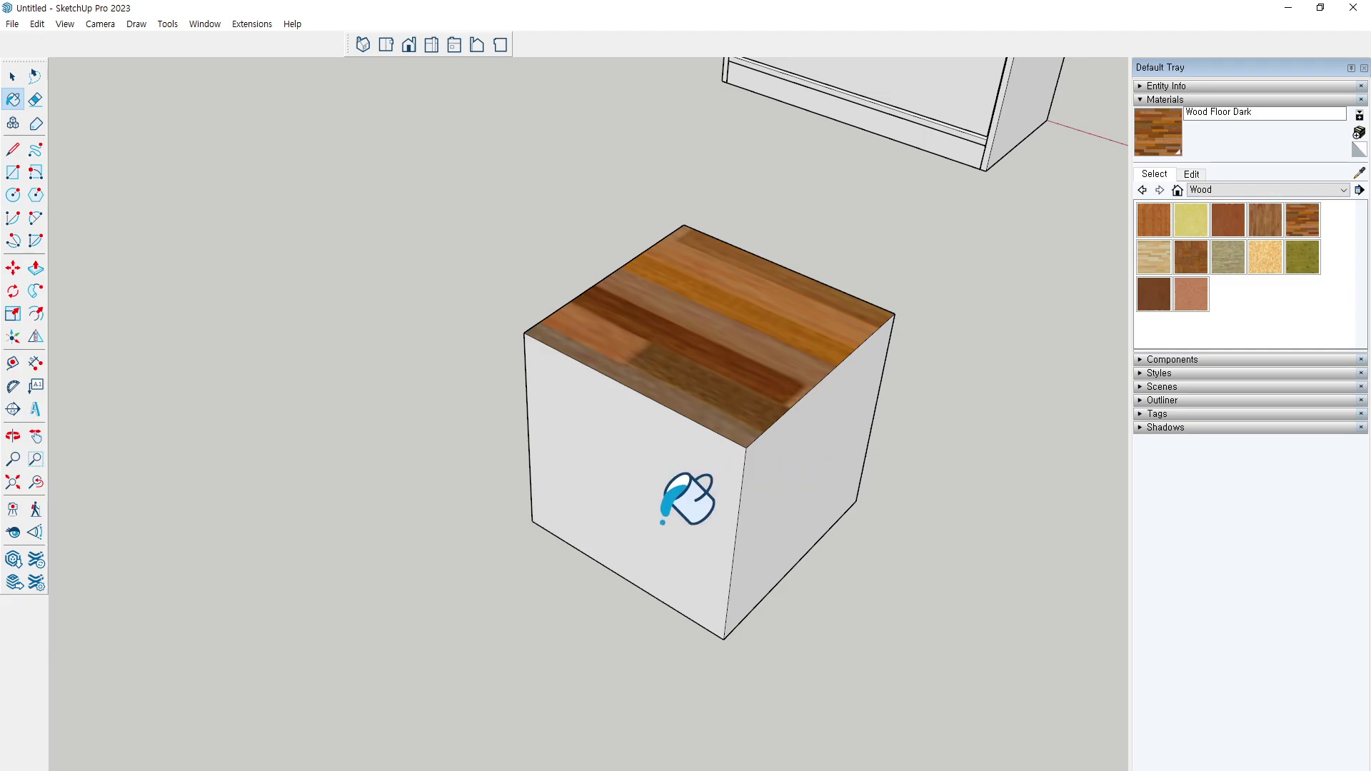
pyautogui.click(651, 498)
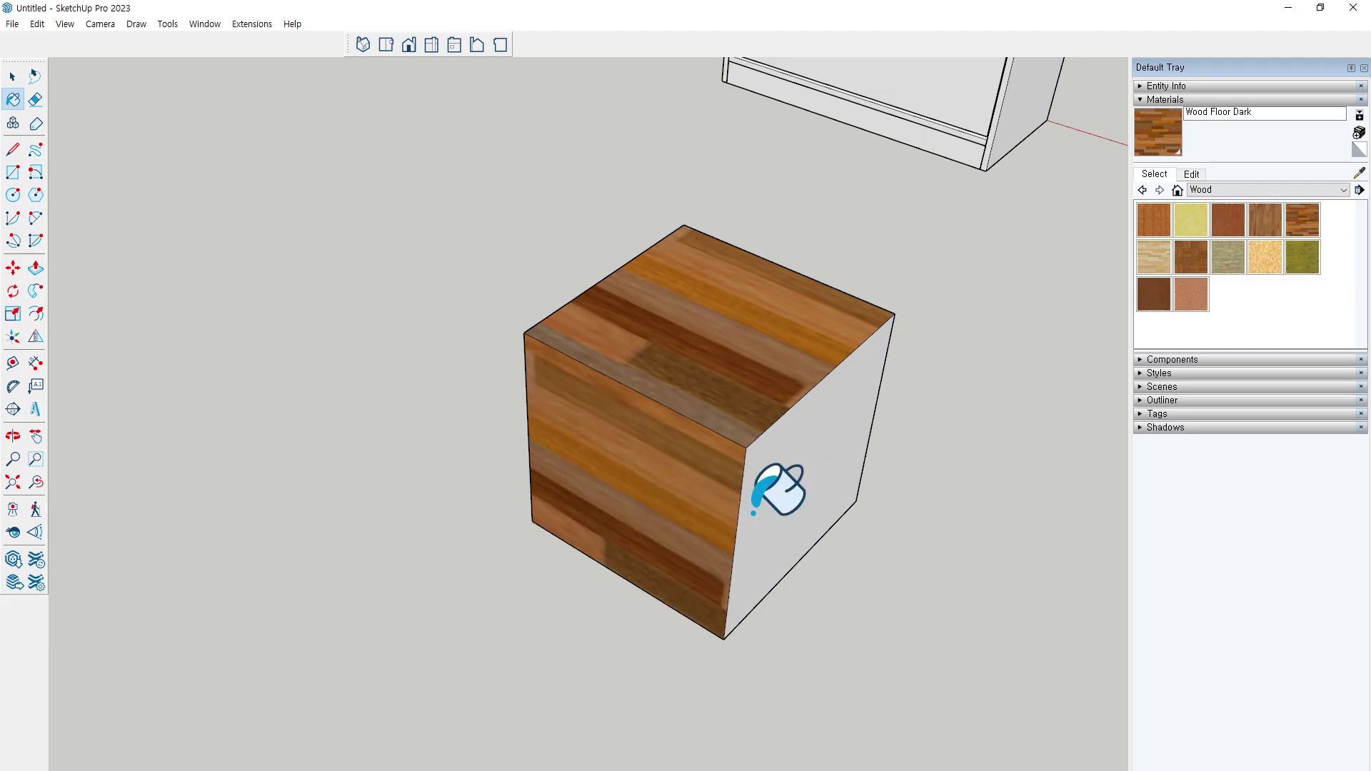
pyautogui.click(777, 482)
pyautogui.press('o')
pyautogui.moveTo(906, 557)
pyautogui.mouseDown()
pyautogui.moveTo(631, 428)
pyautogui.moveTo(842, 450)
pyautogui.moveTo(955, 484)
pyautogui.mouseUp()
pyautogui.press('b')
pyautogui.hotkey('ctrl', 'z')
pyautogui.hotkey('ctrl', 'z')
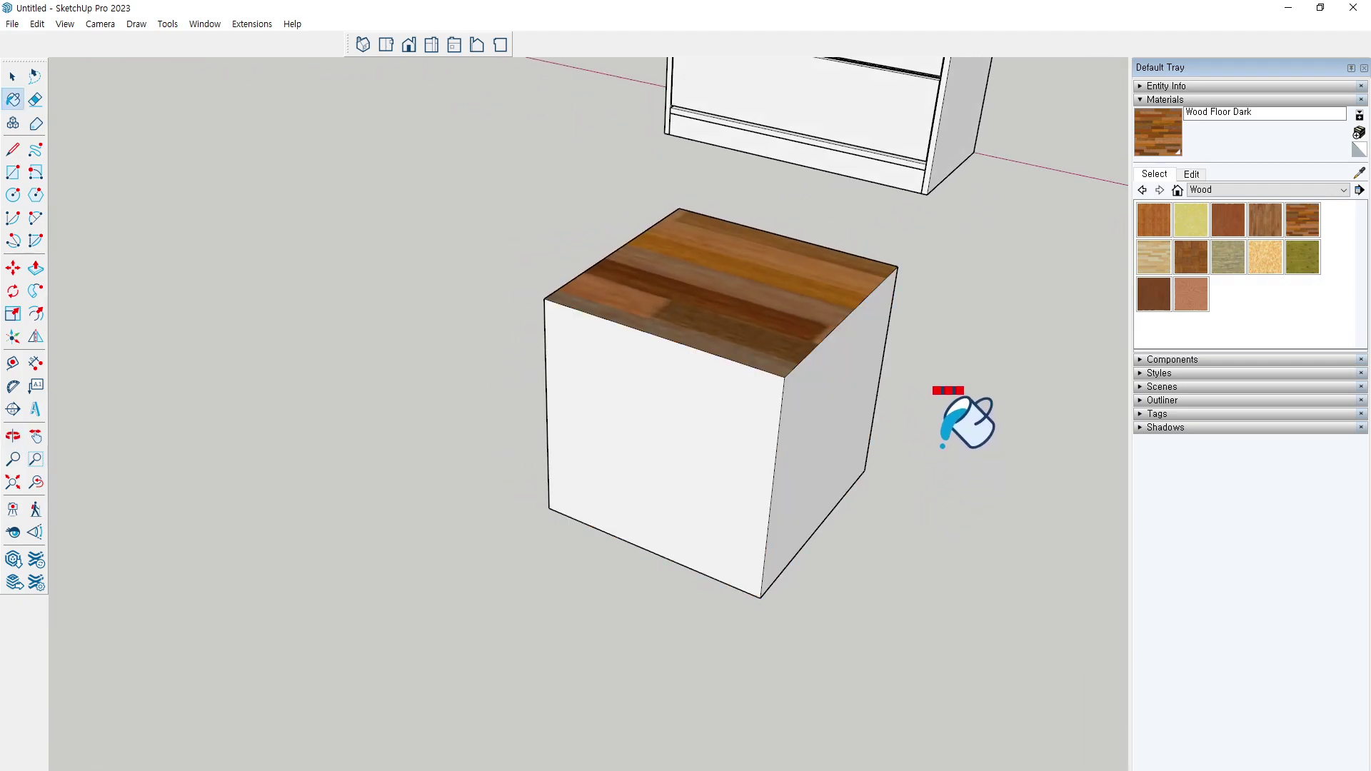
pyautogui.hotkey('ctrl', 'z')
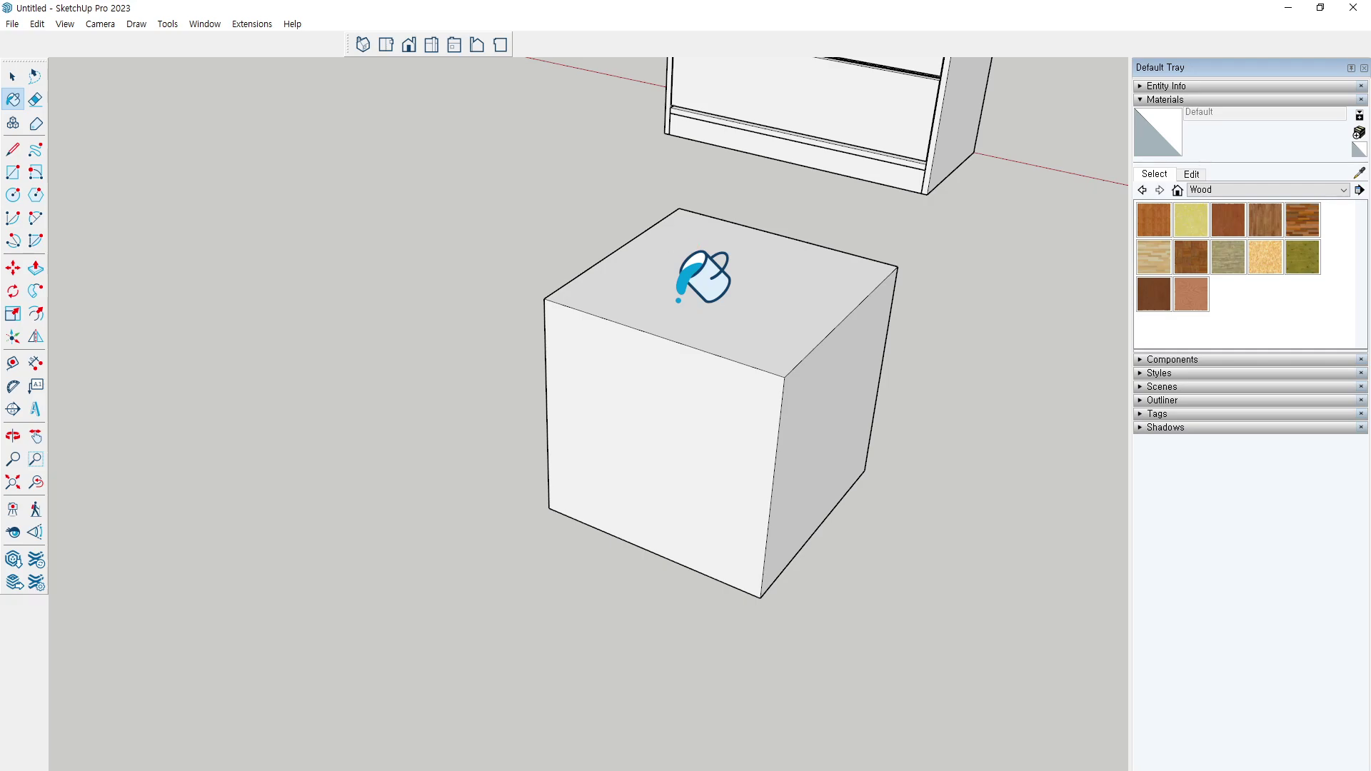
# Repaint the top and front-left faces with Wood Floor Dark, then undo the wood paint
pyautogui.moveTo(778, 374); pyautogui.dragTo(917, 321, button='middle')
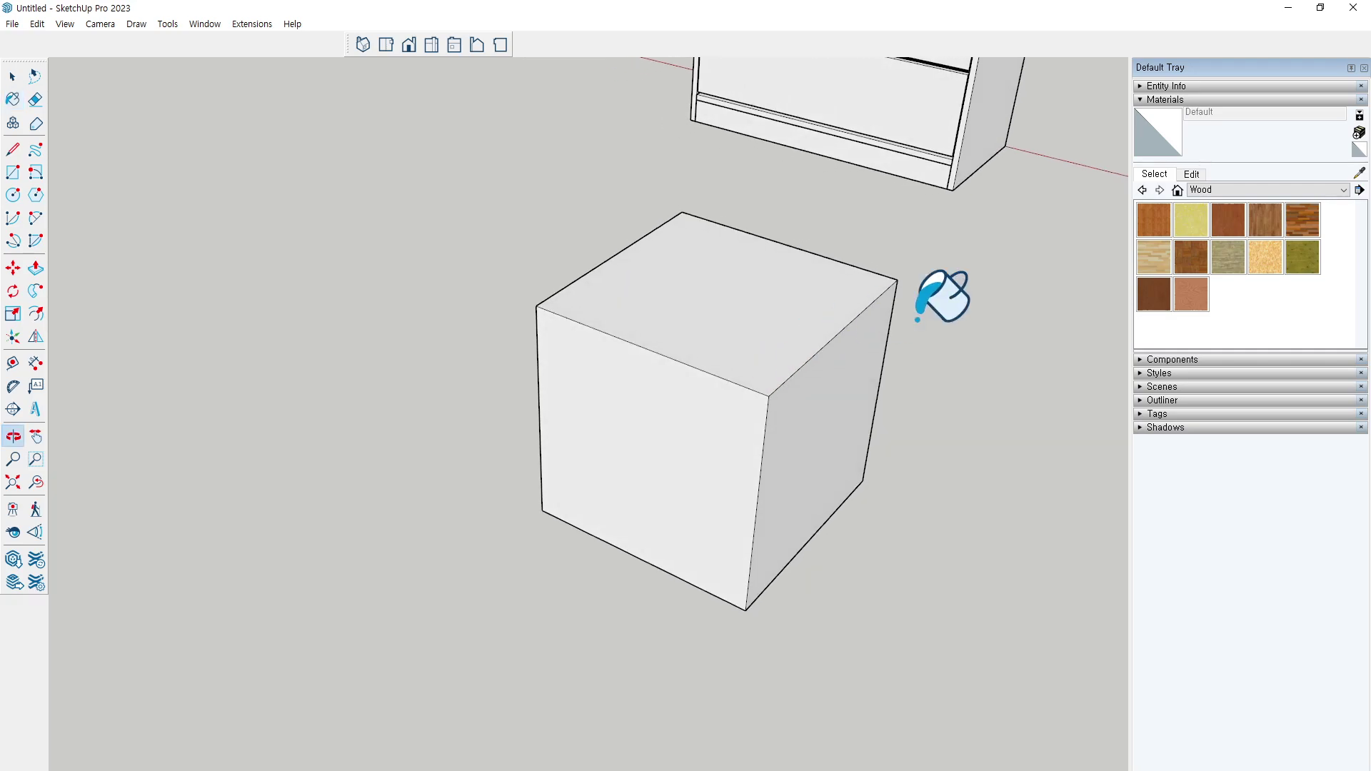
pyautogui.click(1304, 211)
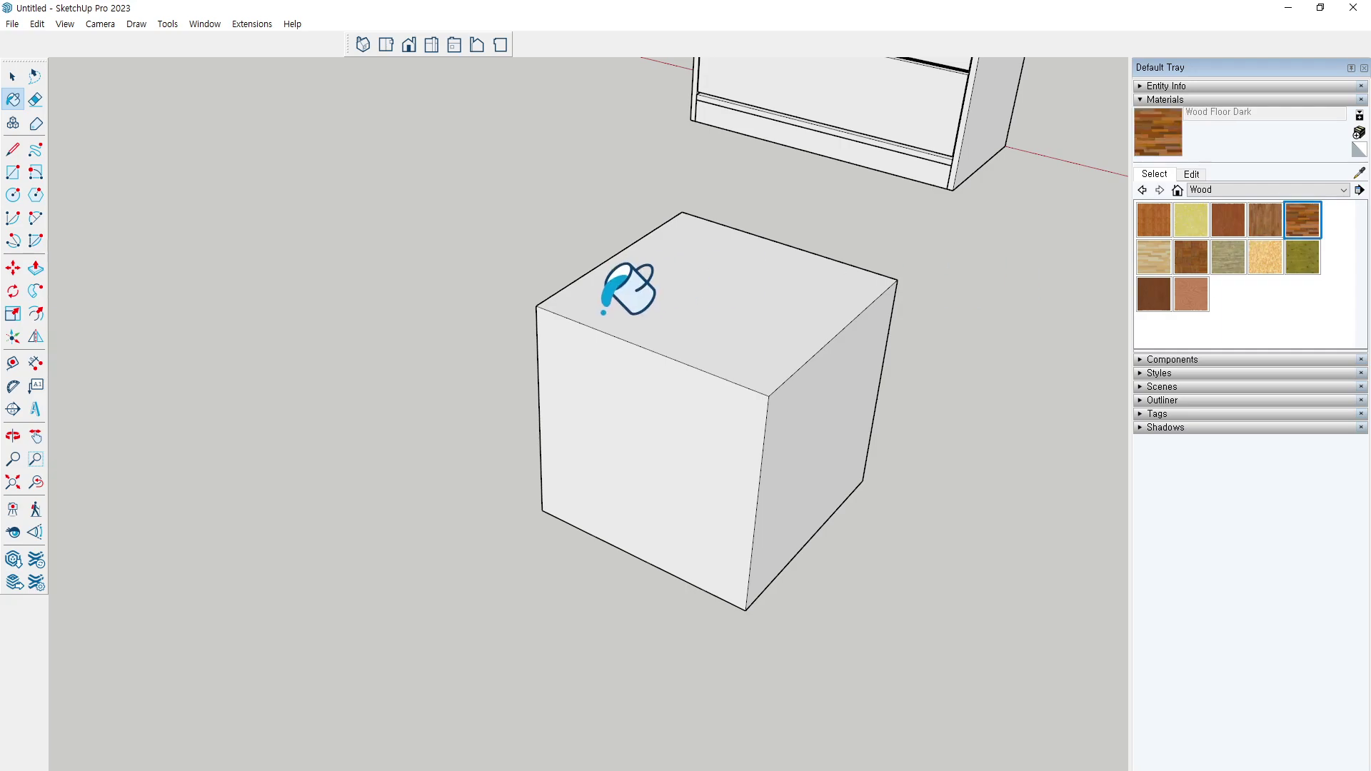
pyautogui.click(703, 302)
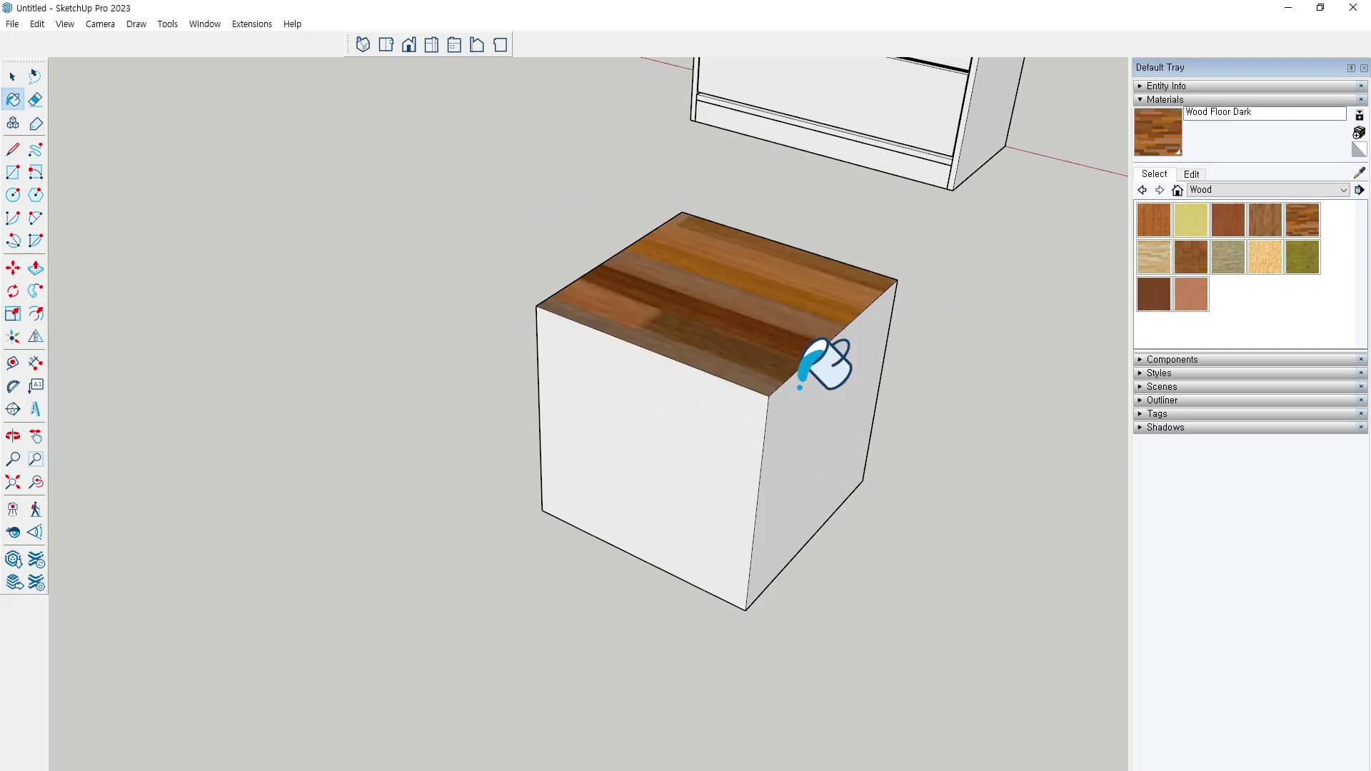
pyautogui.click(672, 414)
pyautogui.moveTo(885, 443)
pyautogui.mouseDown(button='middle')
pyautogui.moveTo(866, 391)
pyautogui.moveTo(815, 400)
pyautogui.moveTo(772, 327)
pyautogui.mouseUp(button='middle')
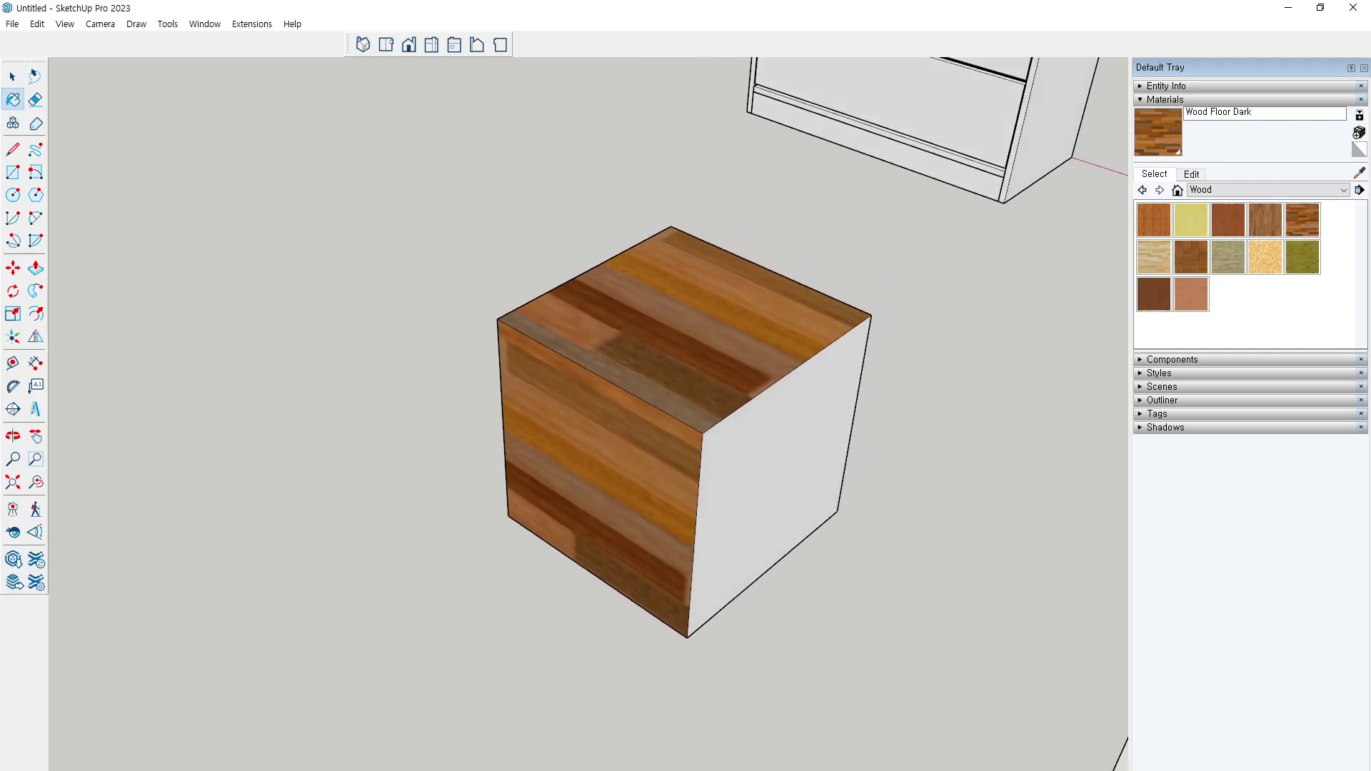
pyautogui.press('space')
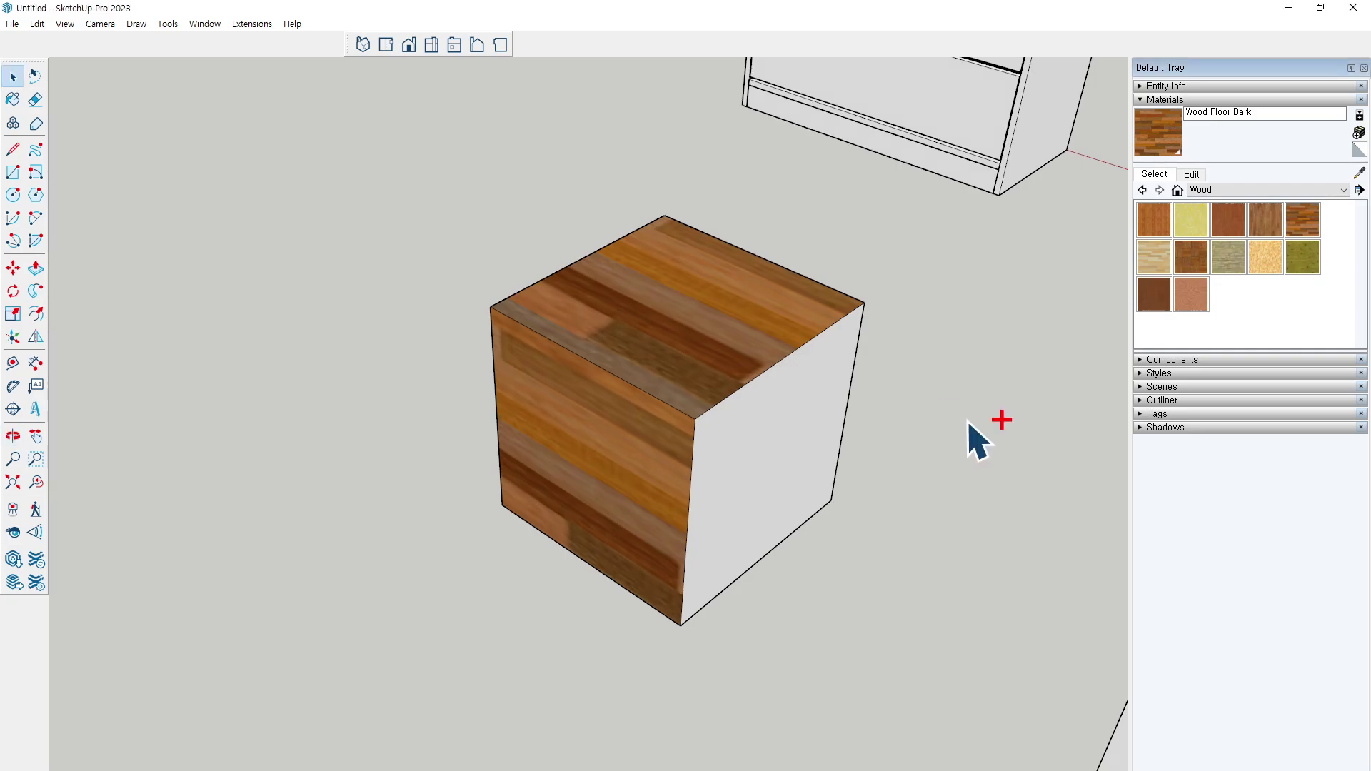
pyautogui.hotkey('ctrl', 'z')
pyautogui.hotkey('ctrl', 'z')
pyautogui.hotkey('ctrl', 'z')
pyautogui.hotkey('ctrl', 'z')
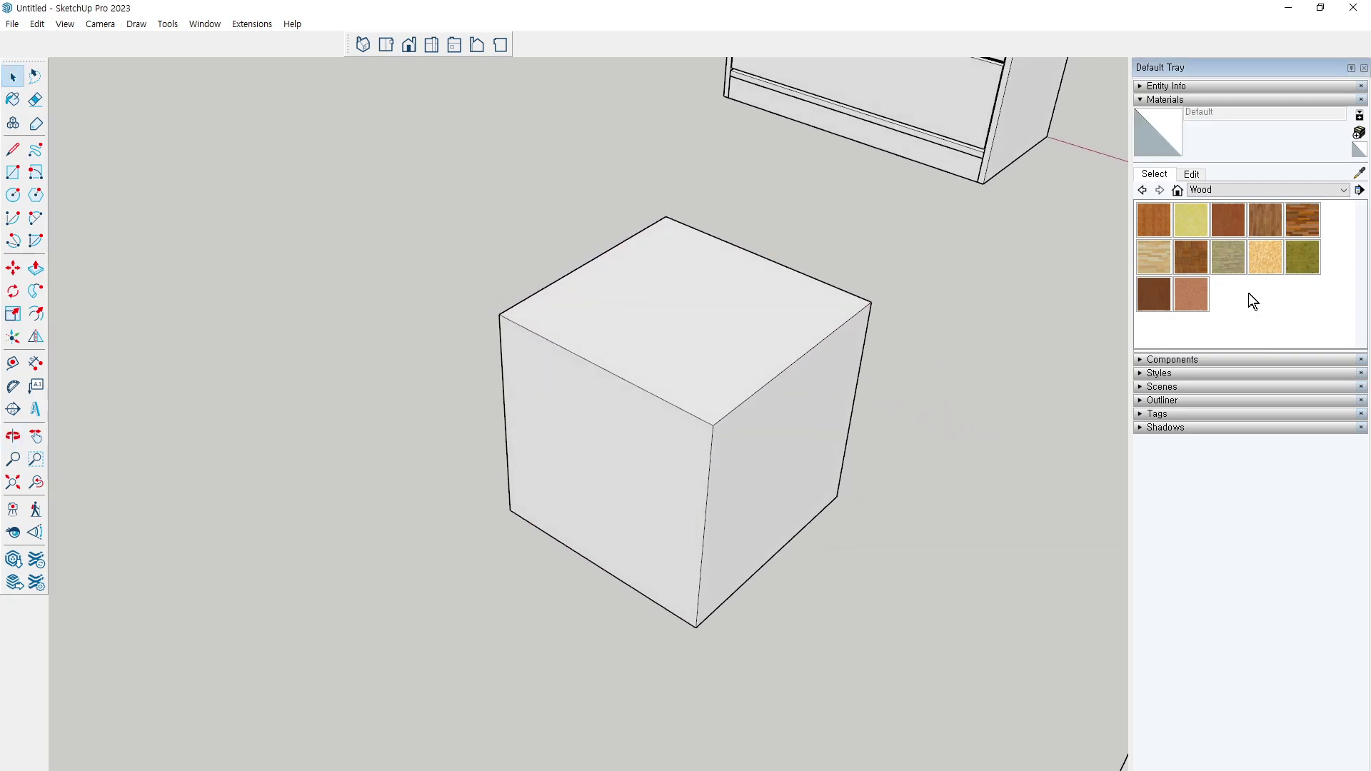
# Pick Wood Floor Dark and select the cube's top and left faces
pyautogui.click(1304, 223)
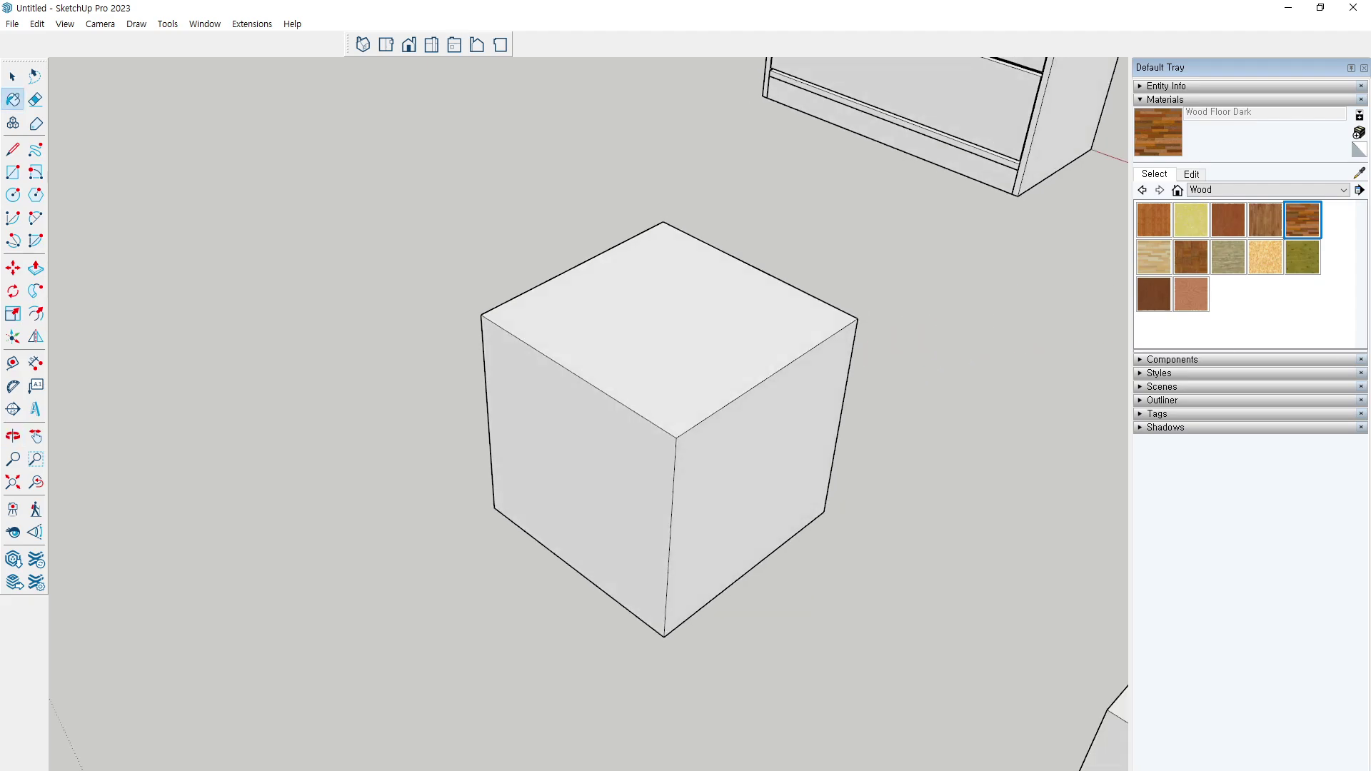
pyautogui.scroll(3, 786, 278)
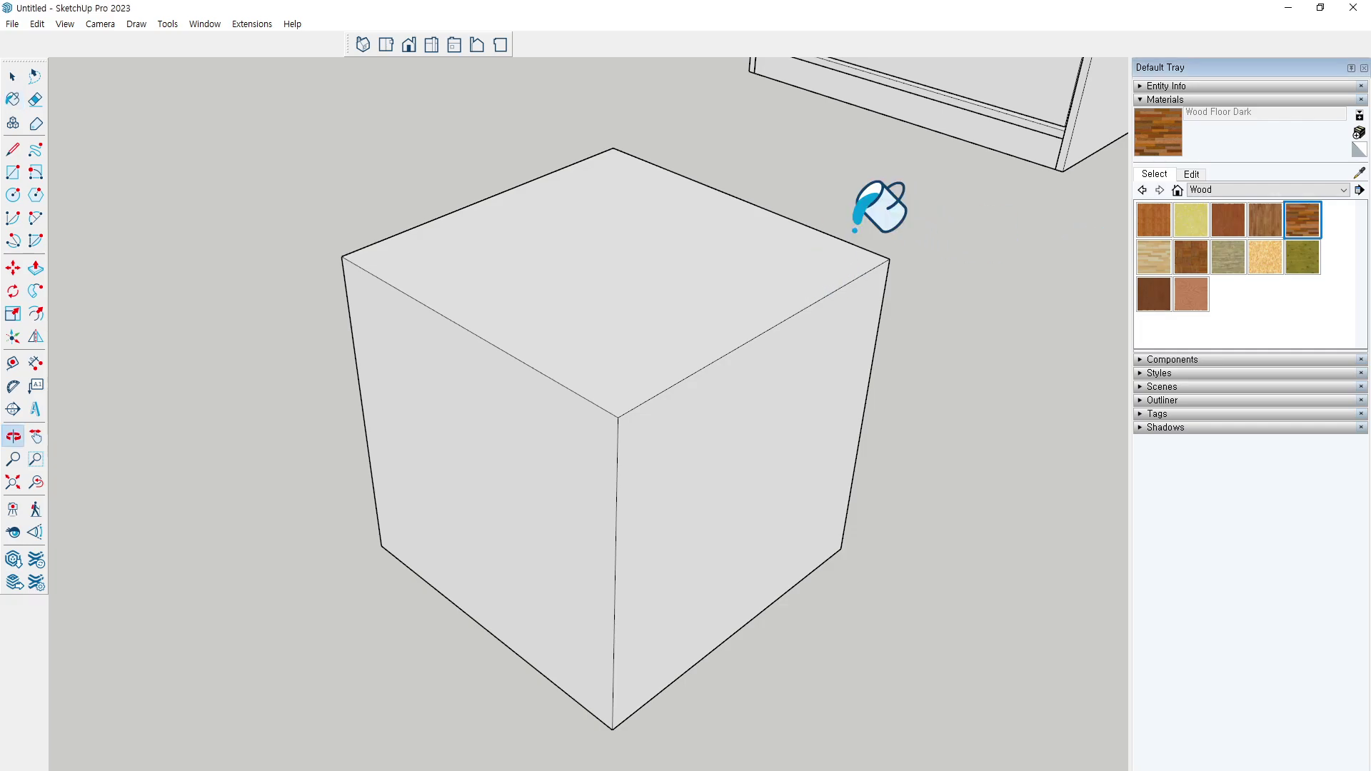
pyautogui.press('space')
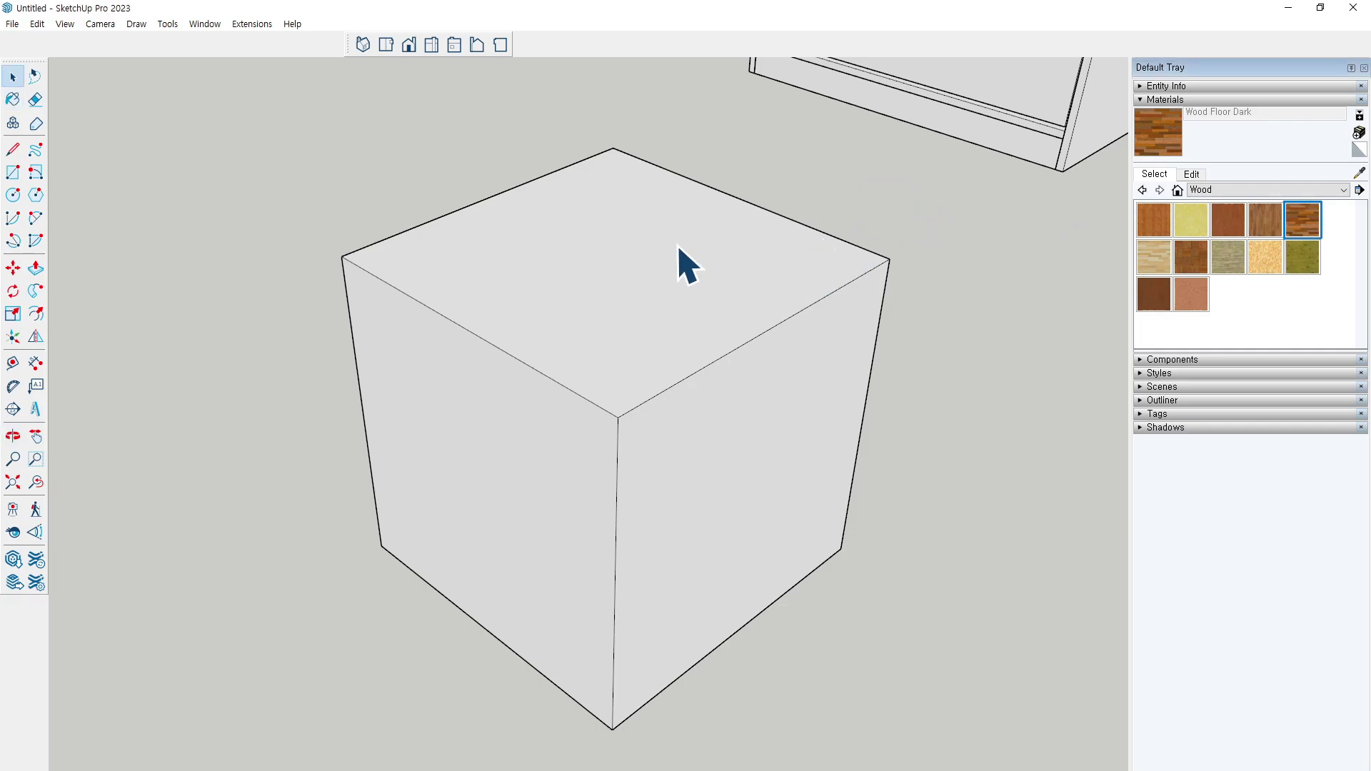
pyautogui.click(653, 286)
pyautogui.keyDown('ctrl'); pyautogui.click(561, 466); pyautogui.keyUp('ctrl')
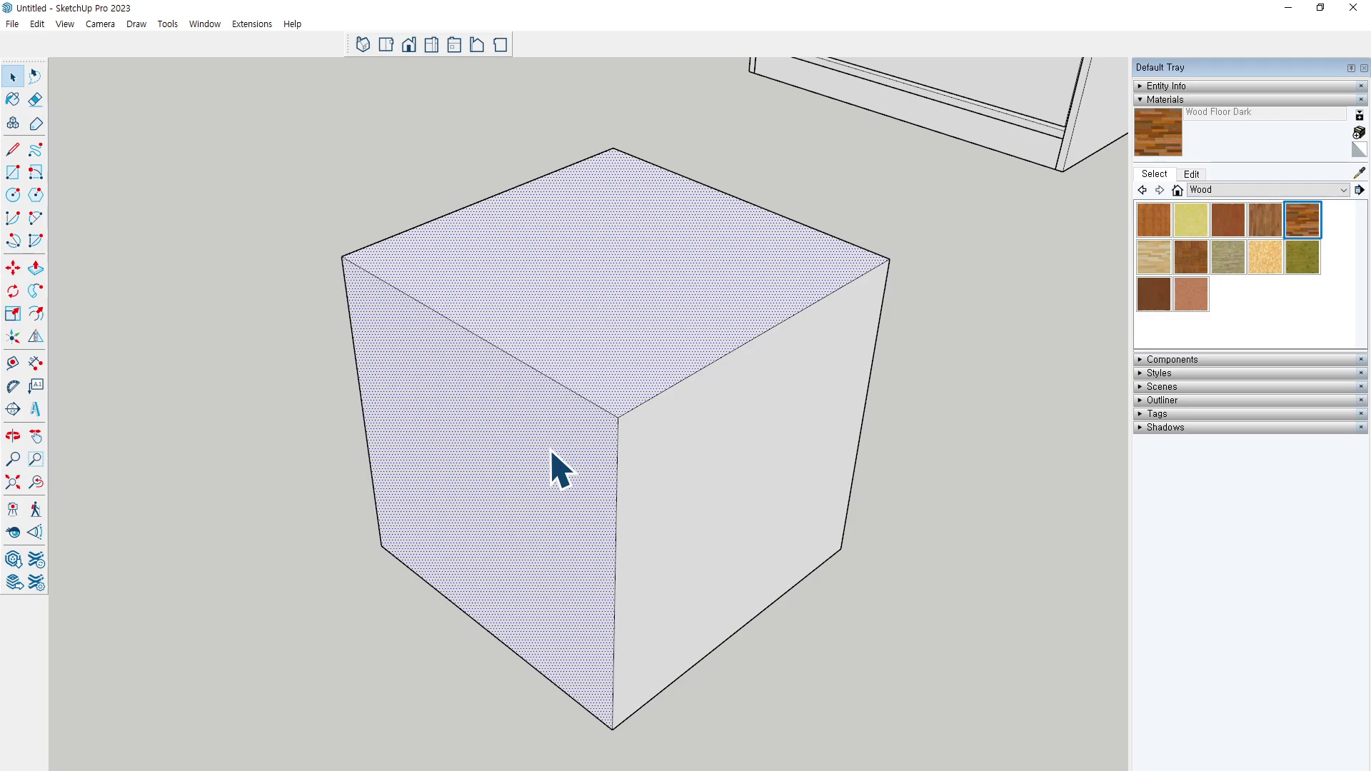
pyautogui.moveTo(560, 345); pyautogui.dragTo(621, 395, button='middle')
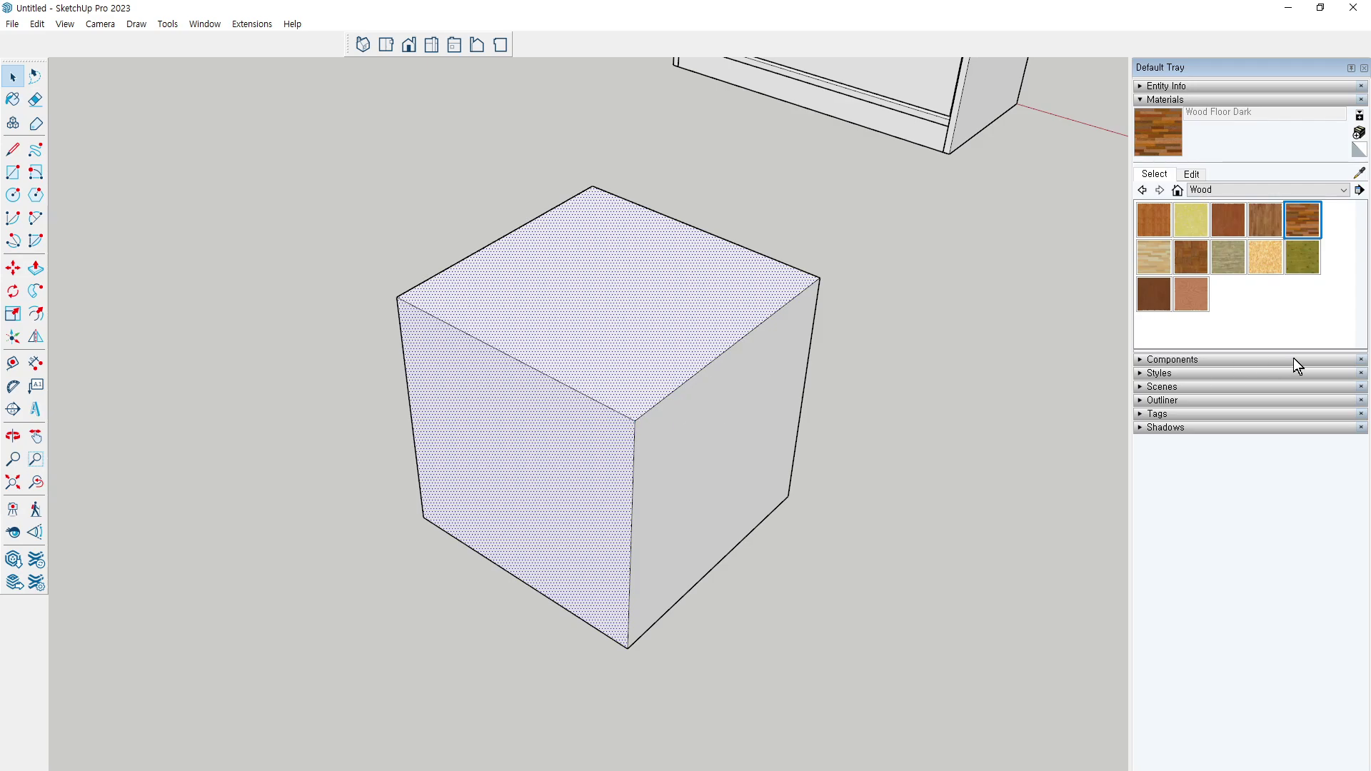
# Paint the selected faces with Wood Floor Dark and clear the selection
pyautogui.click(1301, 218)
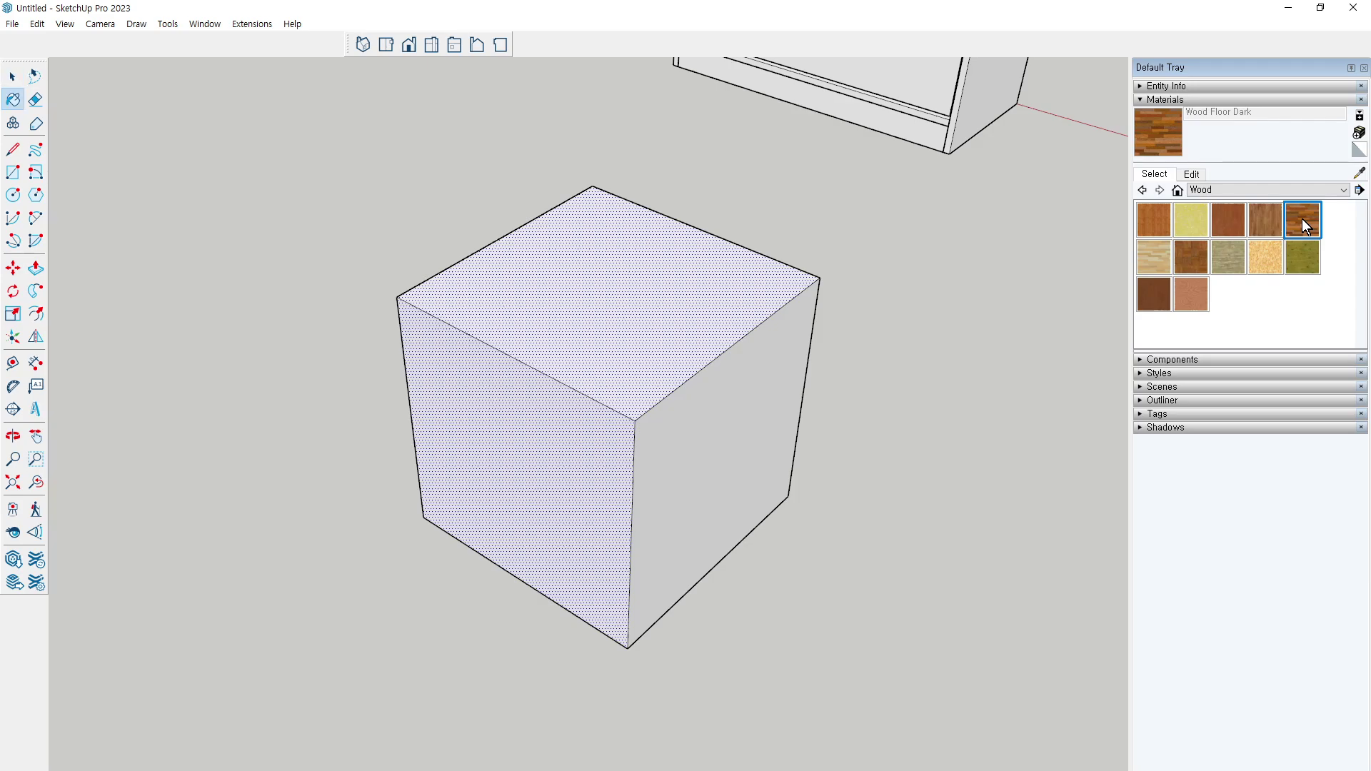
pyautogui.click(626, 285)
pyautogui.press('space')
pyautogui.click(928, 468)
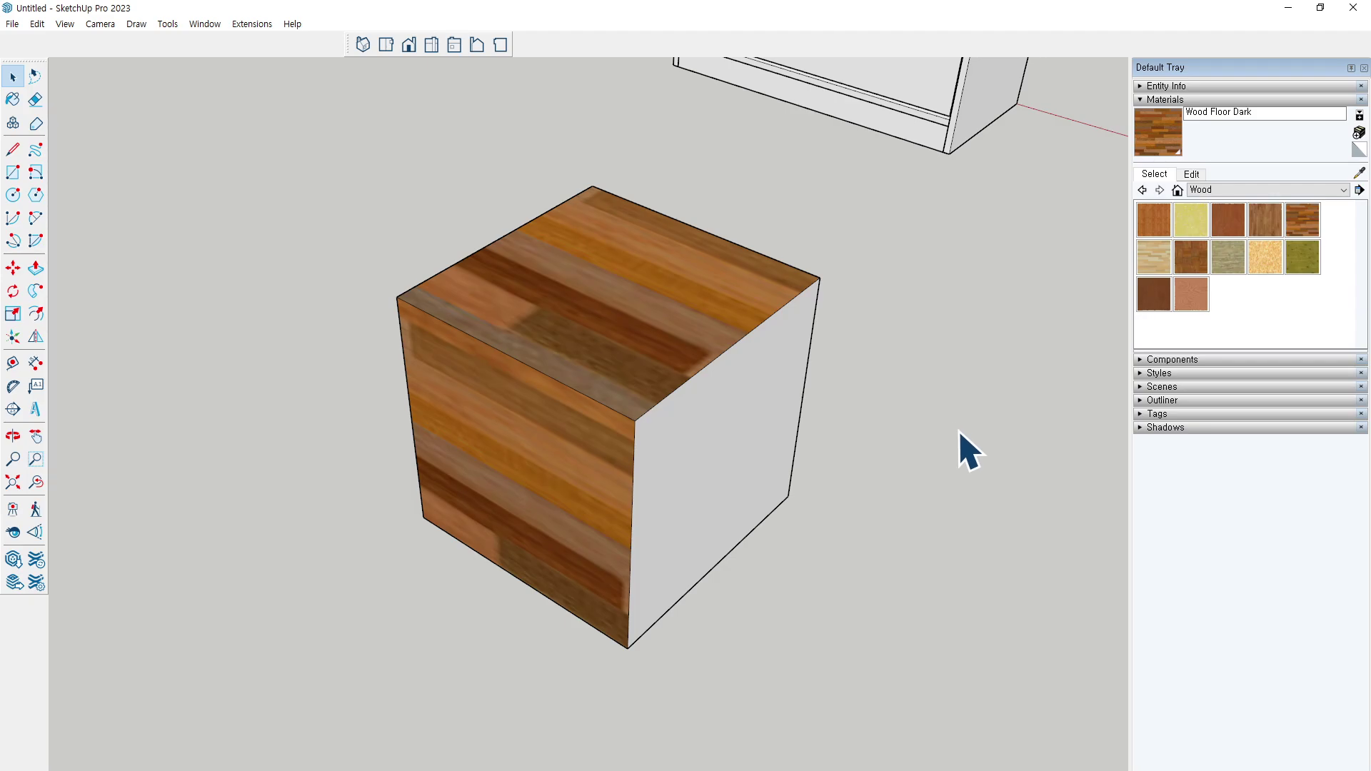
pyautogui.click(936, 465)
# Trial-paint the cube's selected top, right and left faces with Wood Floor Dark, then undo
pyautogui.hotkey('ctrl', 'z')
pyautogui.moveTo(887, 500)
pyautogui.mouseDown(button='middle')
pyautogui.moveTo(780, 416)
pyautogui.moveTo(870, 475)
pyautogui.moveTo(918, 483)
pyautogui.mouseUp(button='middle')
pyautogui.click(668, 353)
pyautogui.keyDown('shift'); pyautogui.click(761, 457); pyautogui.keyUp('shift')
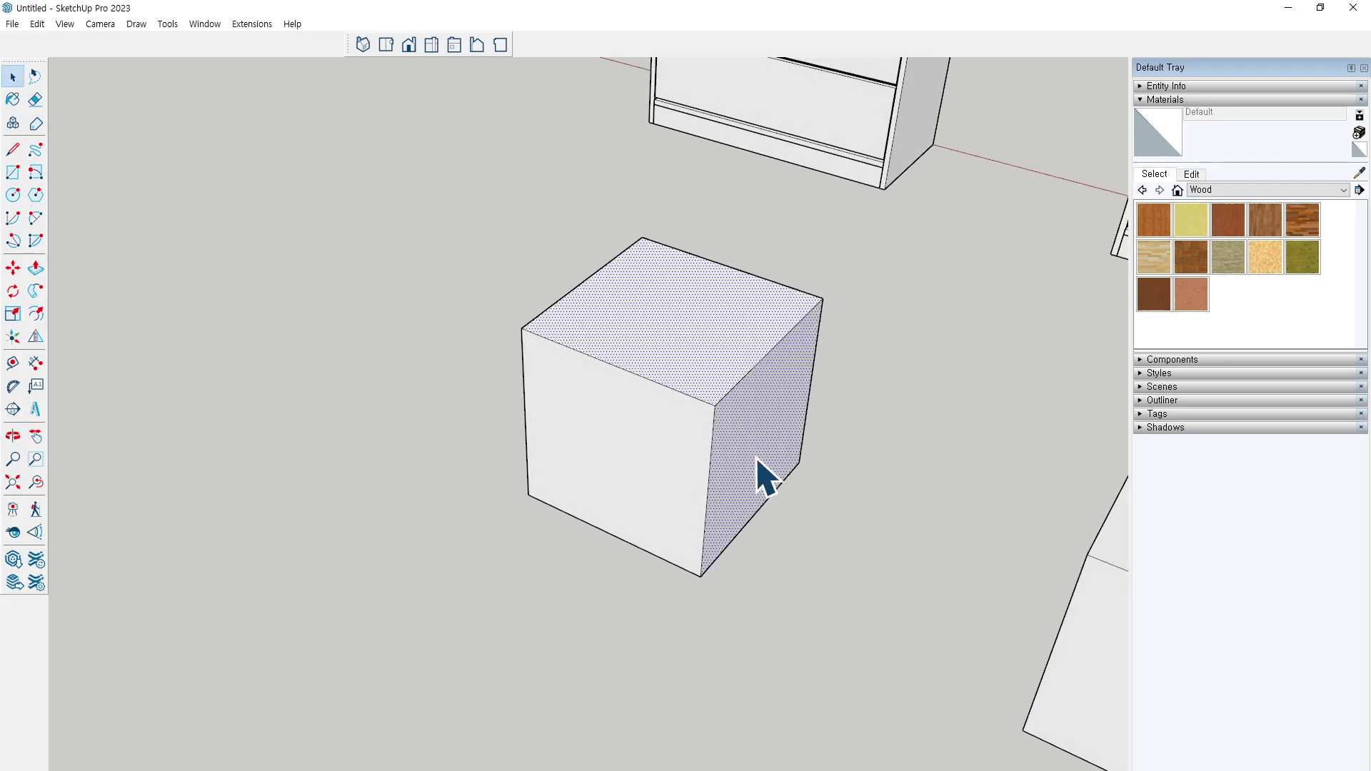
pyautogui.moveTo(757, 461); pyautogui.dragTo(1071, 383, button='middle')
pyautogui.keyDown('shift'); pyautogui.click(701, 320); pyautogui.keyUp('shift')
pyautogui.moveTo(866, 386); pyautogui.dragTo(280, 468, button='middle')
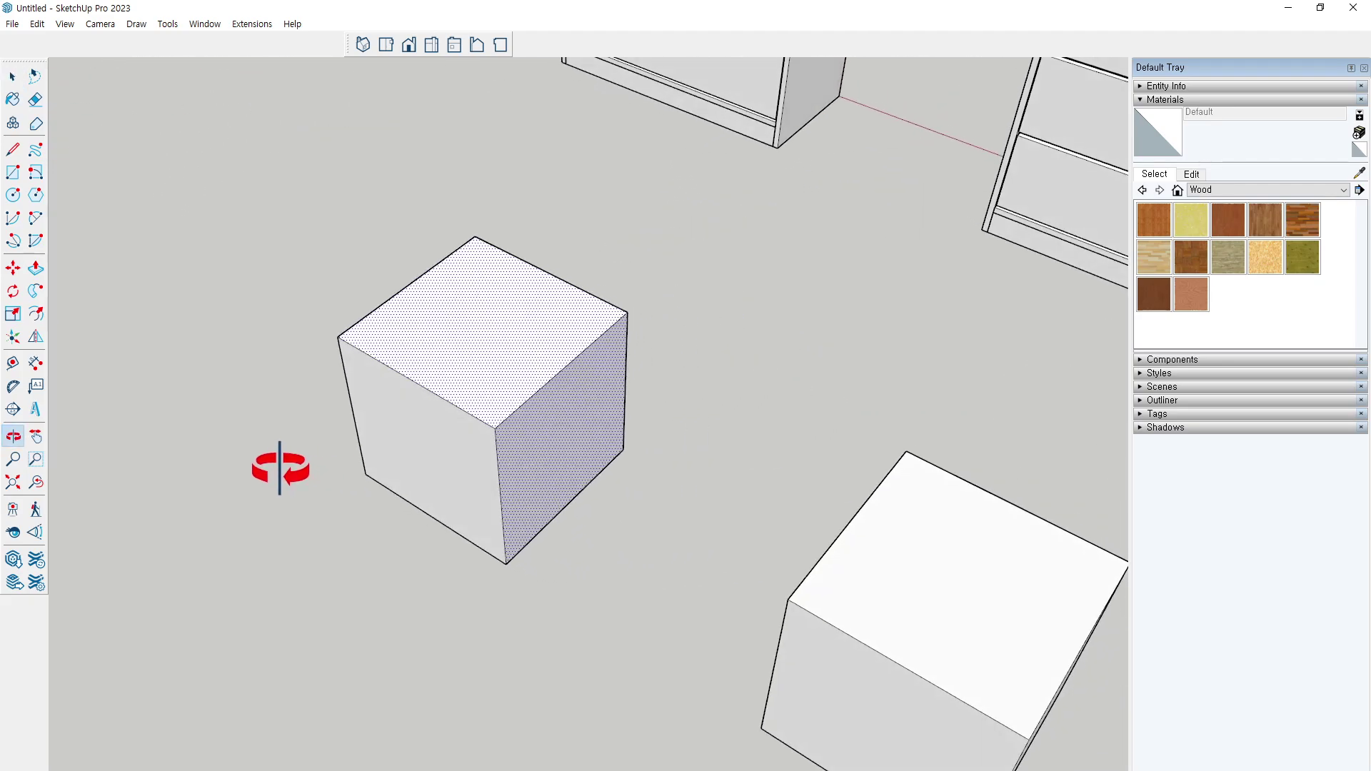
pyautogui.click(1302, 220)
pyautogui.click(484, 297)
pyautogui.moveTo(484, 297)
pyautogui.mouseDown(button='middle')
pyautogui.moveTo(387, 507)
pyautogui.moveTo(1031, 343)
pyautogui.moveTo(560, 444)
pyautogui.mouseUp(button='middle')
pyautogui.hotkey('ctrl', 'z')
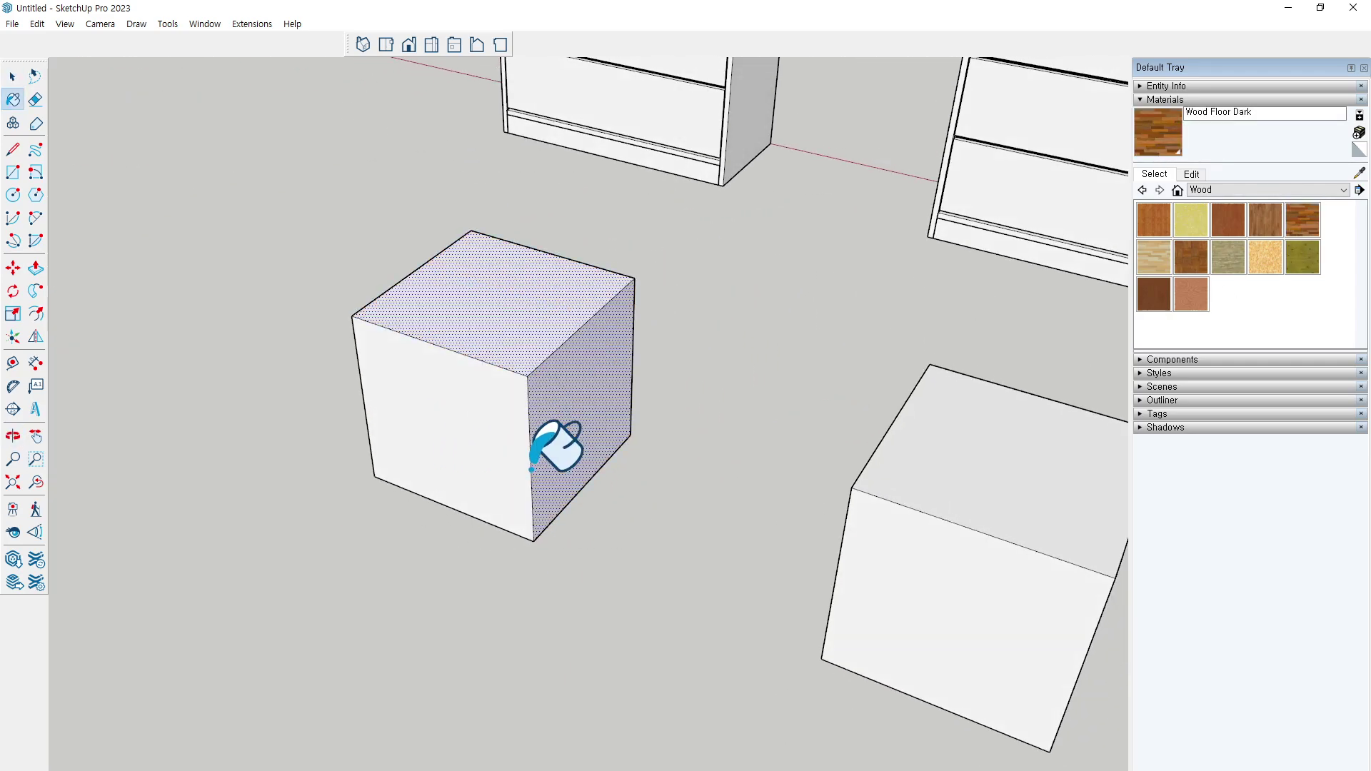
# Paint the top and front faces of both boxes with Wood Floor Dark
pyautogui.press('space')
pyautogui.click(743, 449)
pyautogui.moveTo(741, 448)
pyautogui.keyDown('shift'); pyautogui.mouseDown(button='middle')
pyautogui.moveTo(597, 453)
pyautogui.moveTo(769, 410)
pyautogui.mouseUp(button='middle'); pyautogui.keyUp('shift')
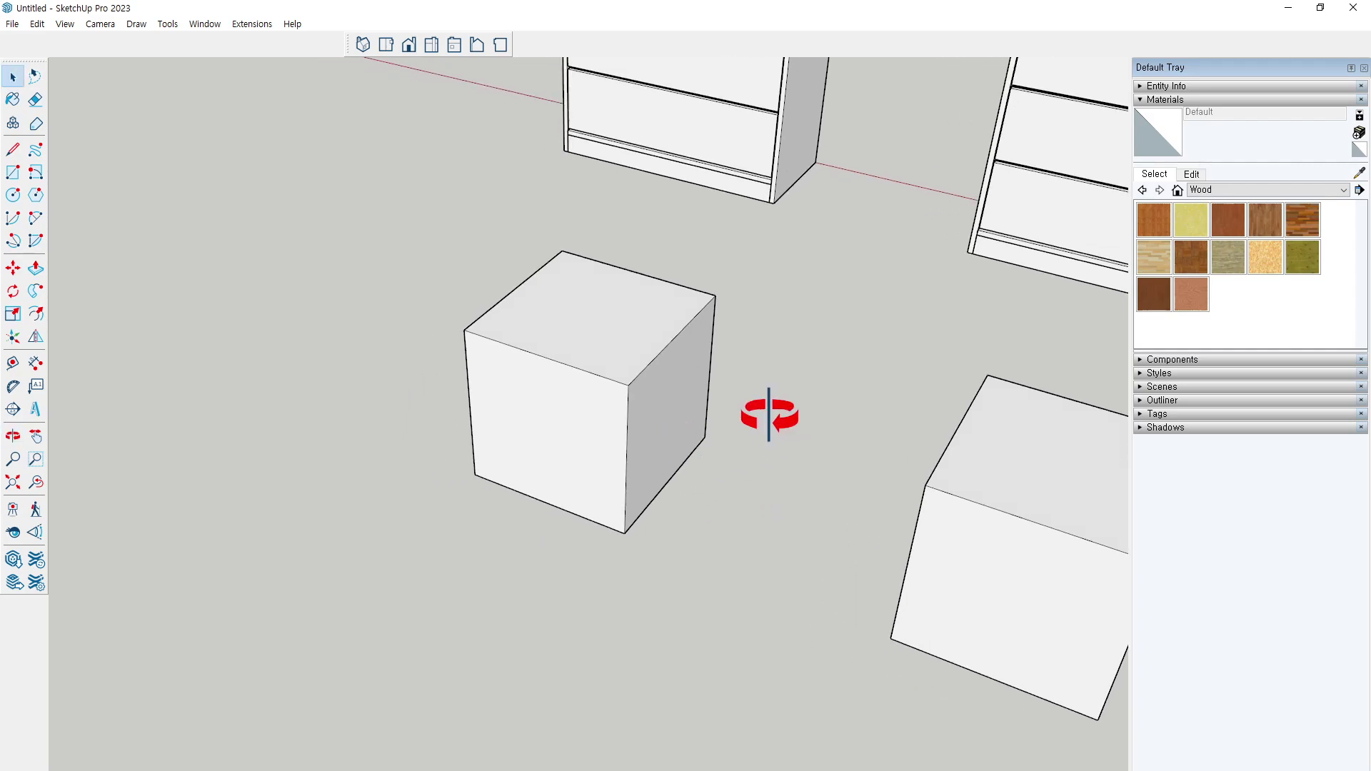
pyautogui.click(1317, 216)
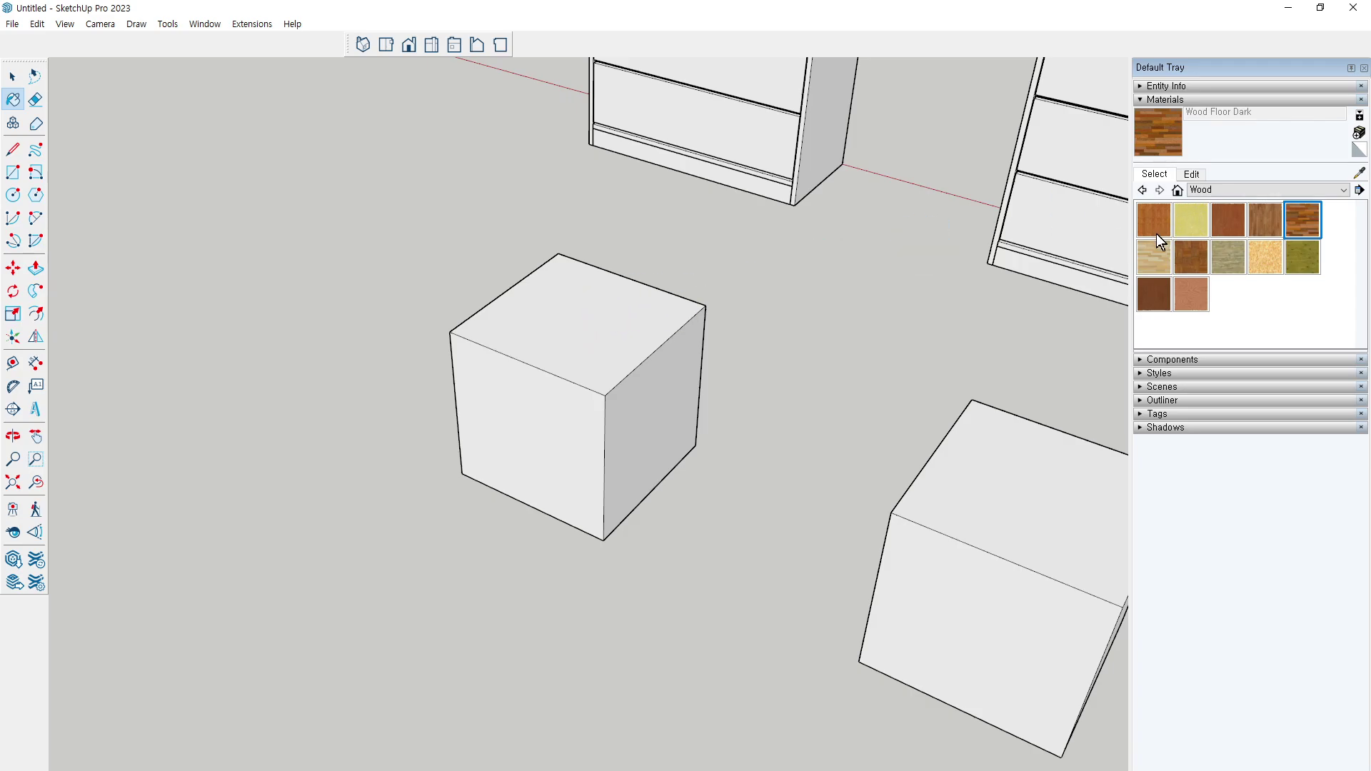
pyautogui.click(606, 309)
pyautogui.click(544, 413)
pyautogui.moveTo(677, 469); pyautogui.dragTo(643, 459, button='middle')
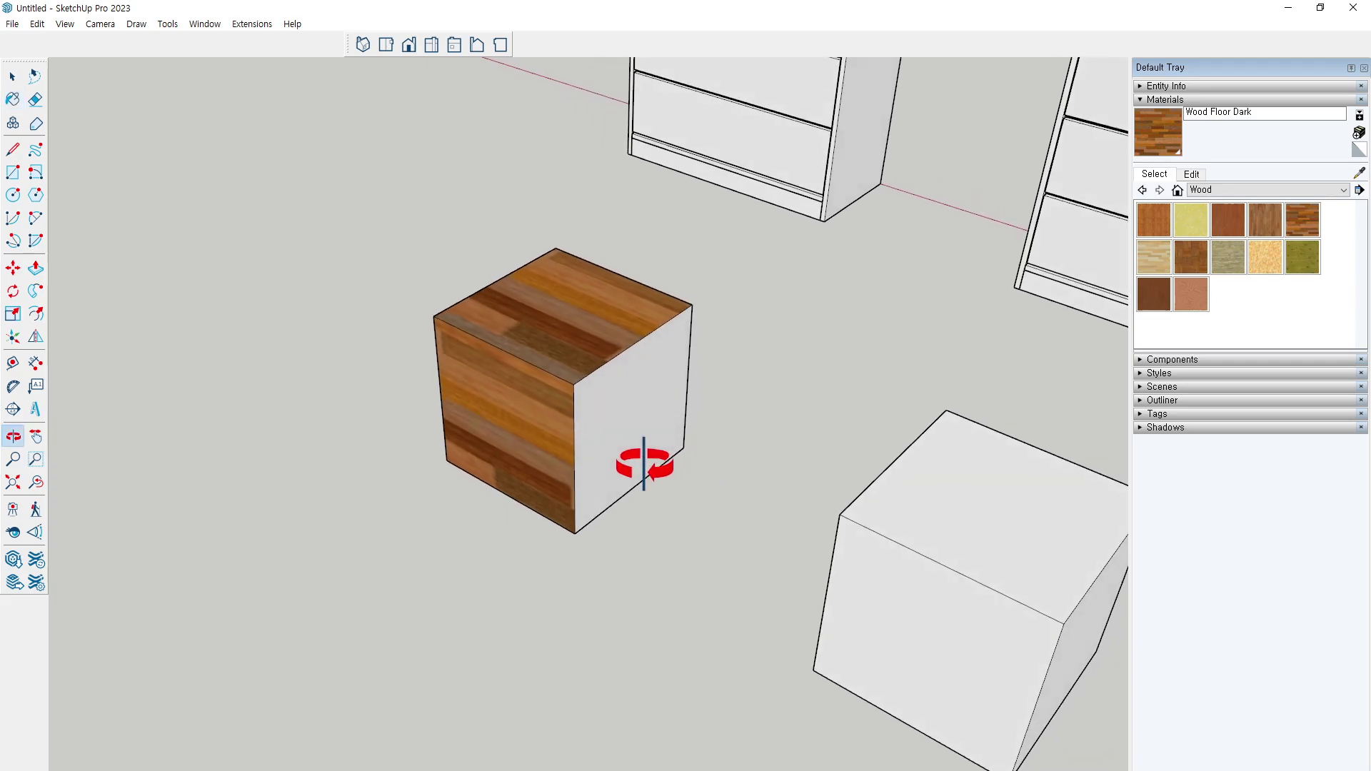
pyautogui.click(1014, 523)
pyautogui.click(961, 639)
pyautogui.keyDown('shift'); pyautogui.moveTo(972, 646); pyautogui.dragTo(882, 571, button='middle'); pyautogui.keyUp('shift')
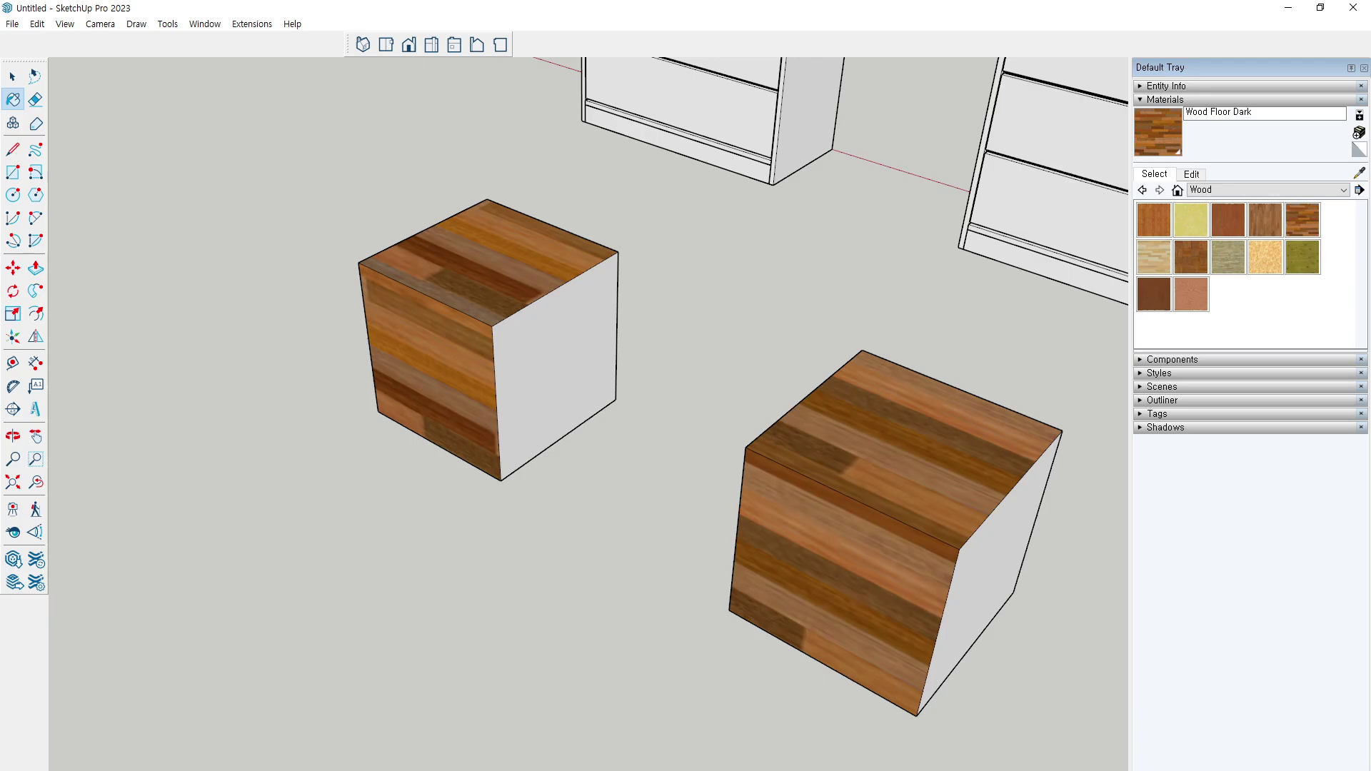
# Start a line from the midpoint of a cube edge
pyautogui.press('space')
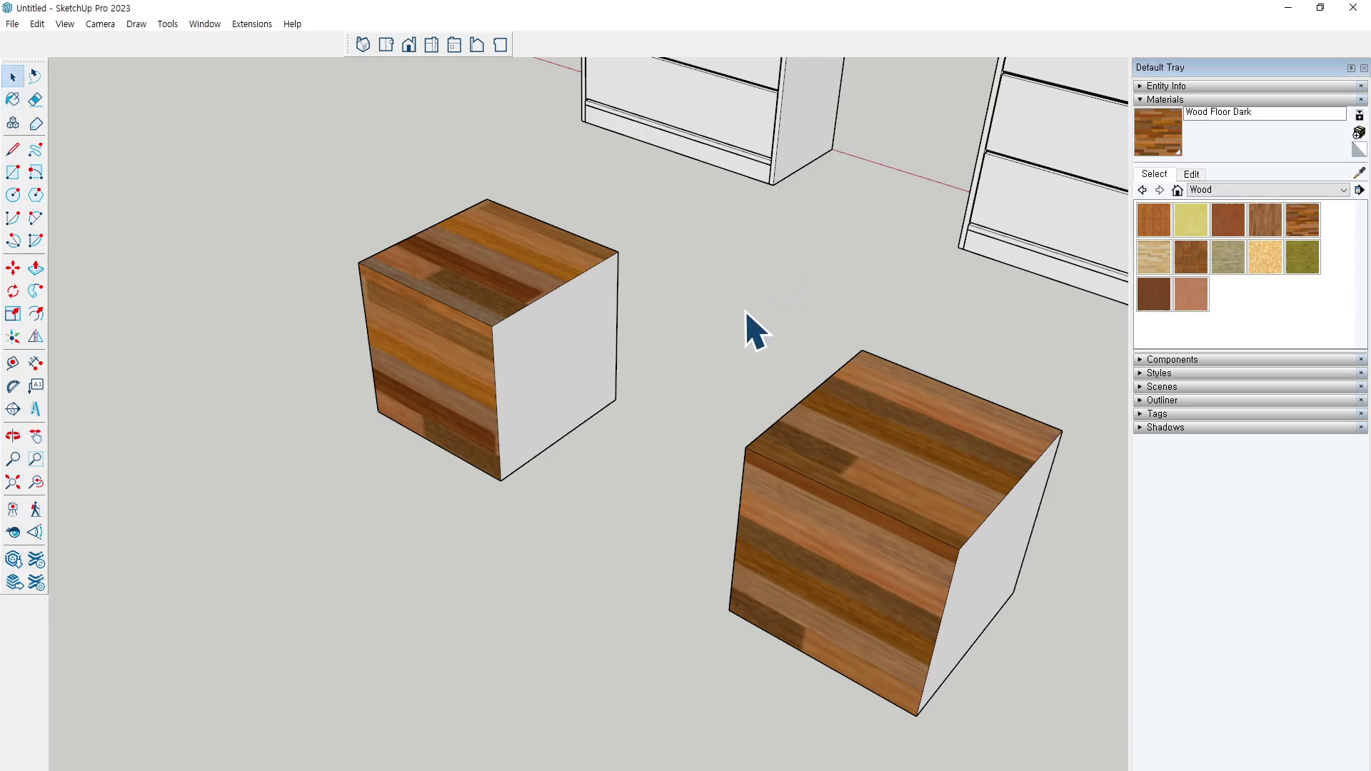
pyautogui.moveTo(746, 312); pyautogui.dragTo(777, 321, button='middle')
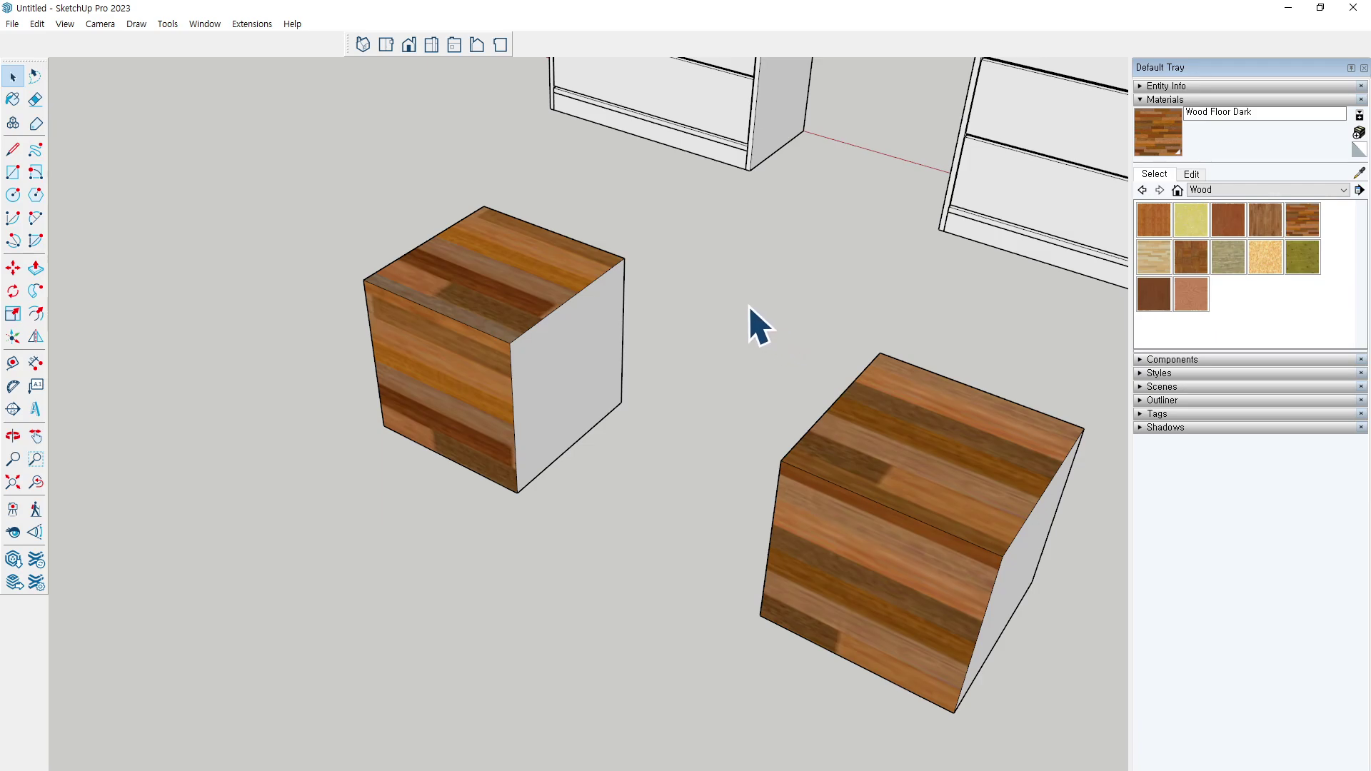
pyautogui.moveTo(753, 322); pyautogui.dragTo(812, 331, button='middle')
pyautogui.press('l')
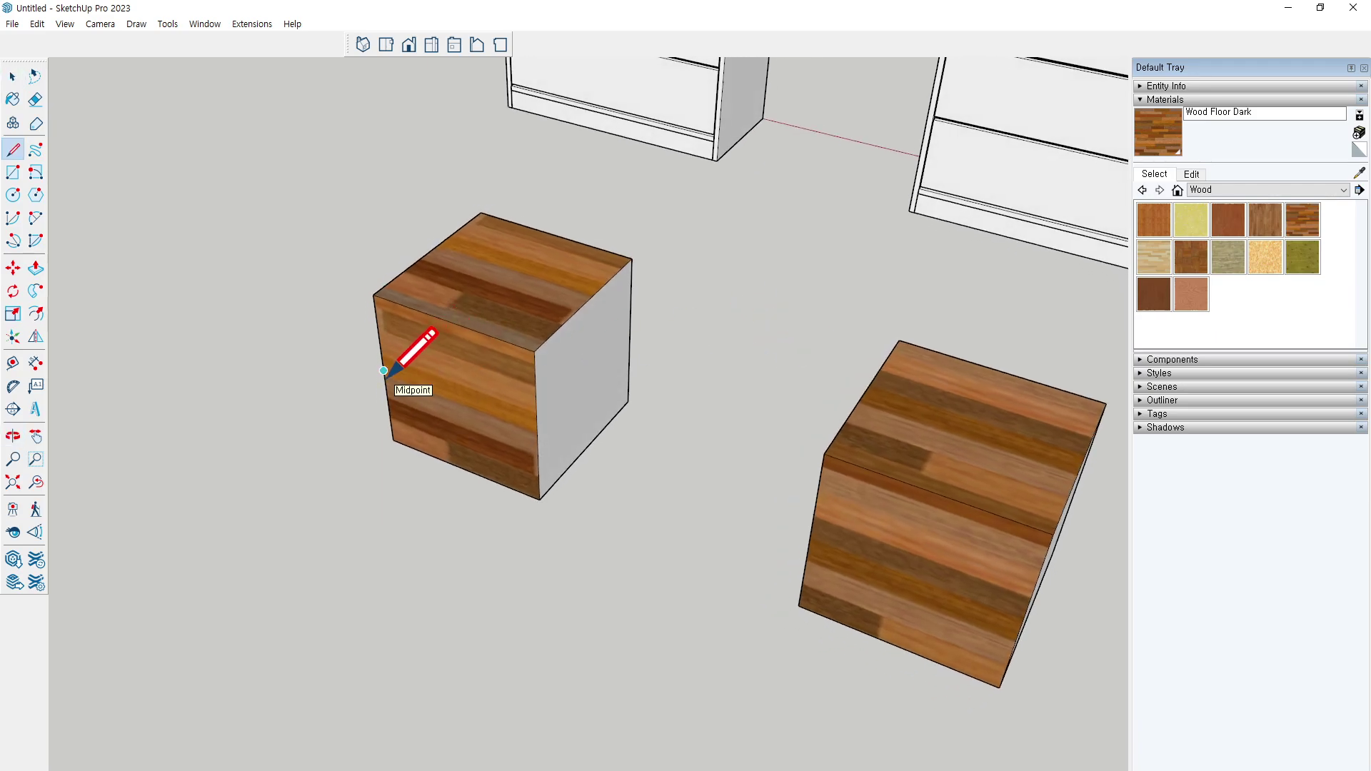
pyautogui.click(537, 430)
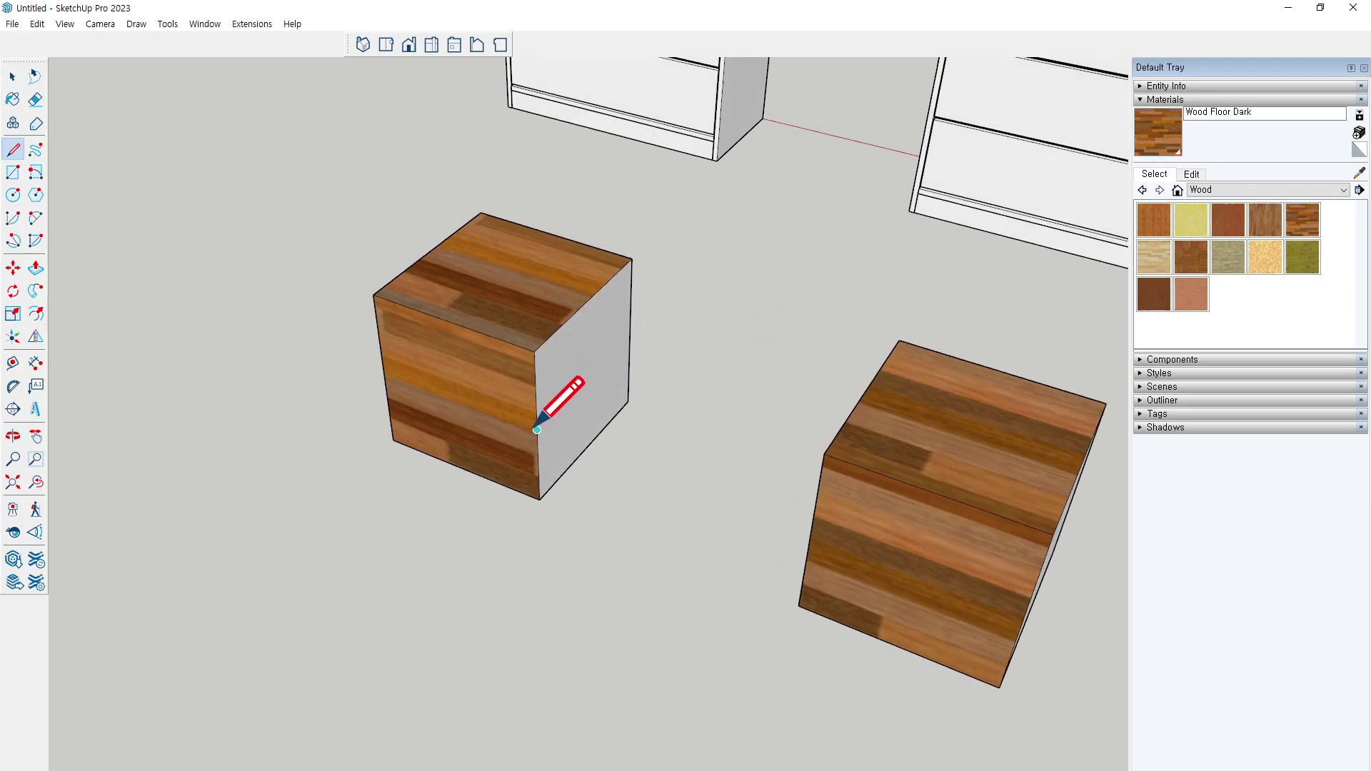
# Split the cube's side with a line, extrude the lower half, then undo both and the paint
pyautogui.click(629, 337)
pyautogui.moveTo(644, 383); pyautogui.dragTo(615, 398, button='middle')
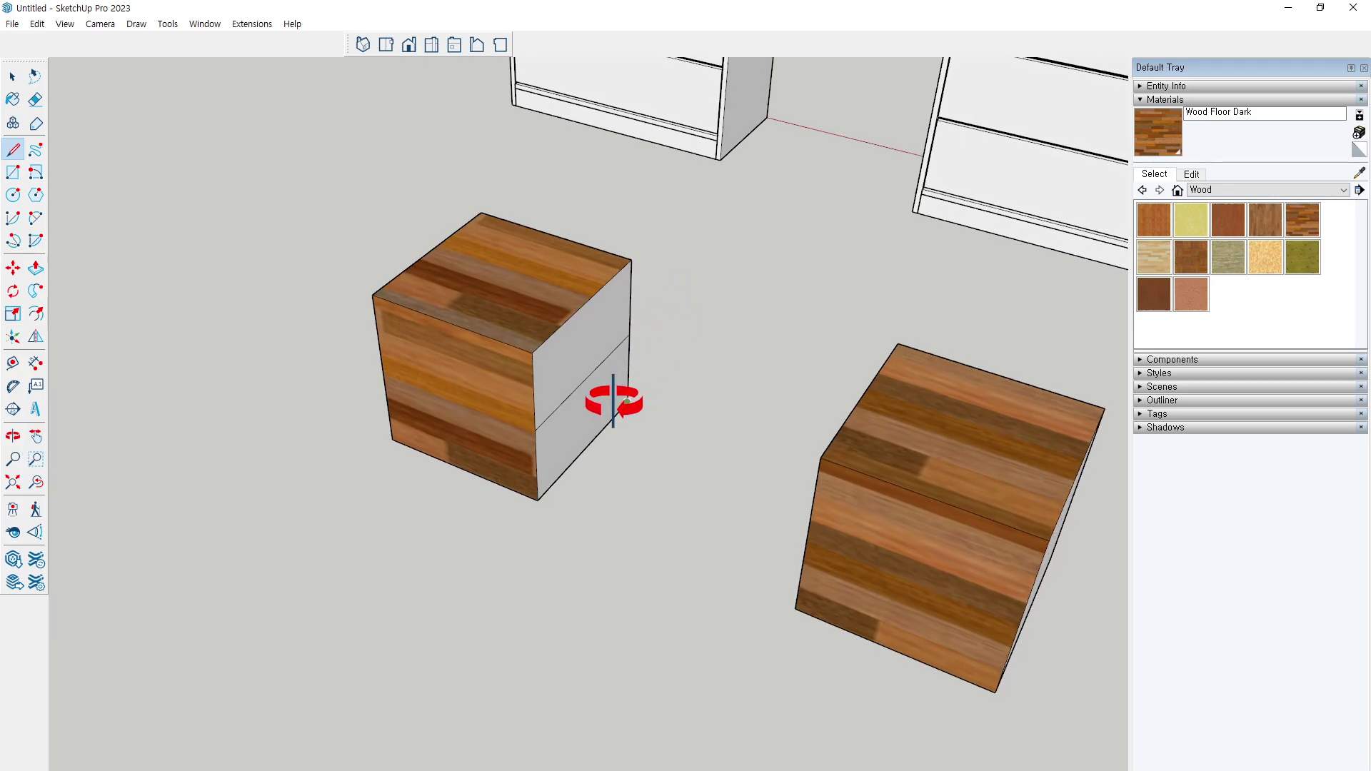
pyautogui.press('p')
pyautogui.click(573, 421)
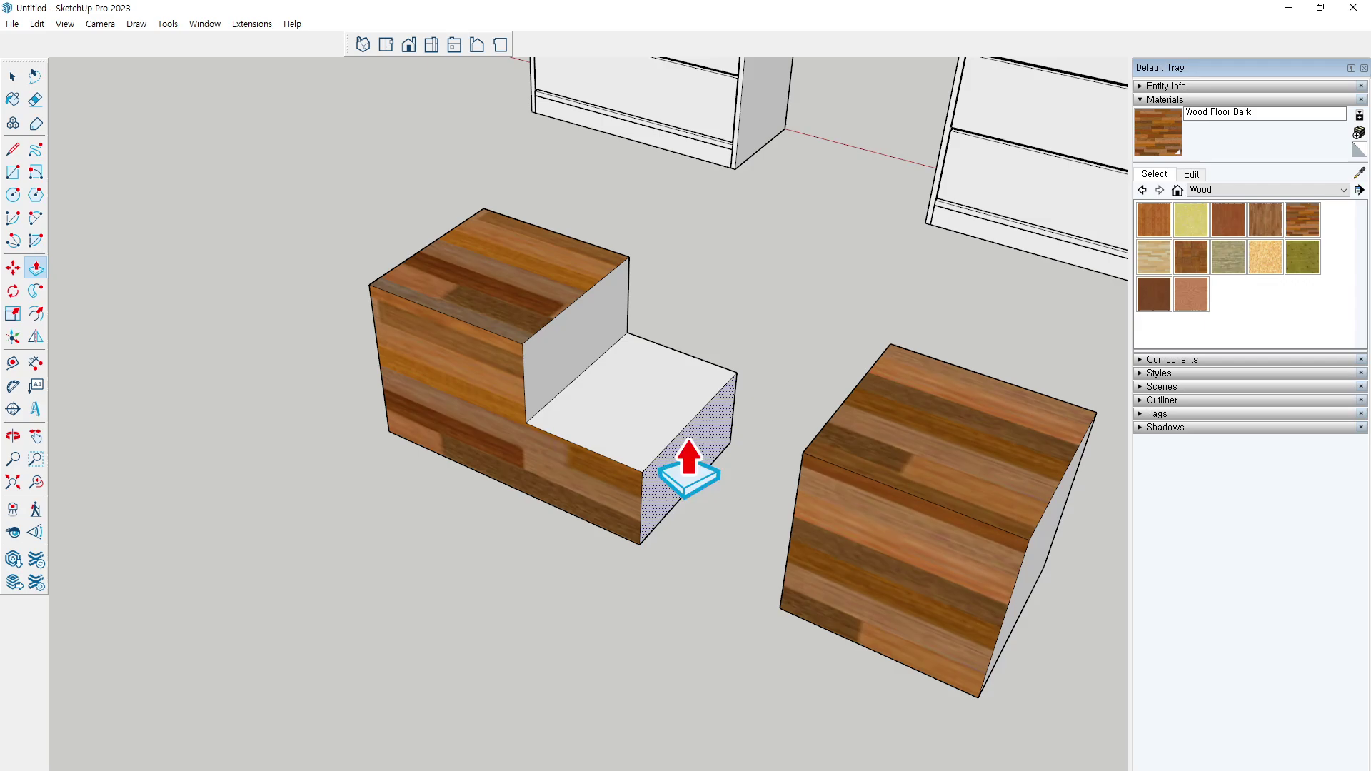
pyautogui.hotkey('ctrl', 'z')
pyautogui.hotkey('ctrl', 'z')
pyautogui.hotkey('ctrl', 'z')
pyautogui.hotkey('ctrl', 'z')
pyautogui.hotkey('ctrl', 'z')
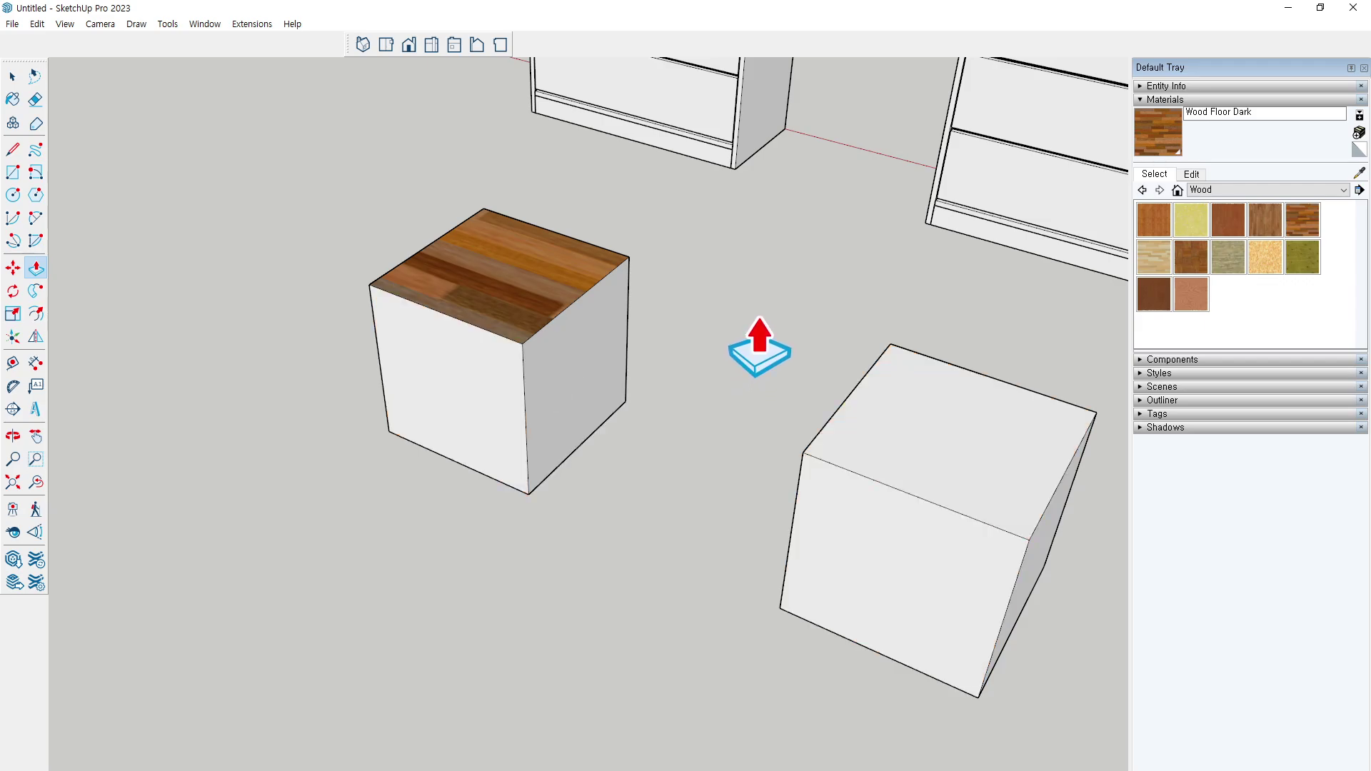
pyautogui.hotkey('ctrl', 'z')
# Draw a trial rectangle on the left cube's face, pull it outward, then undo it
pyautogui.press('l')
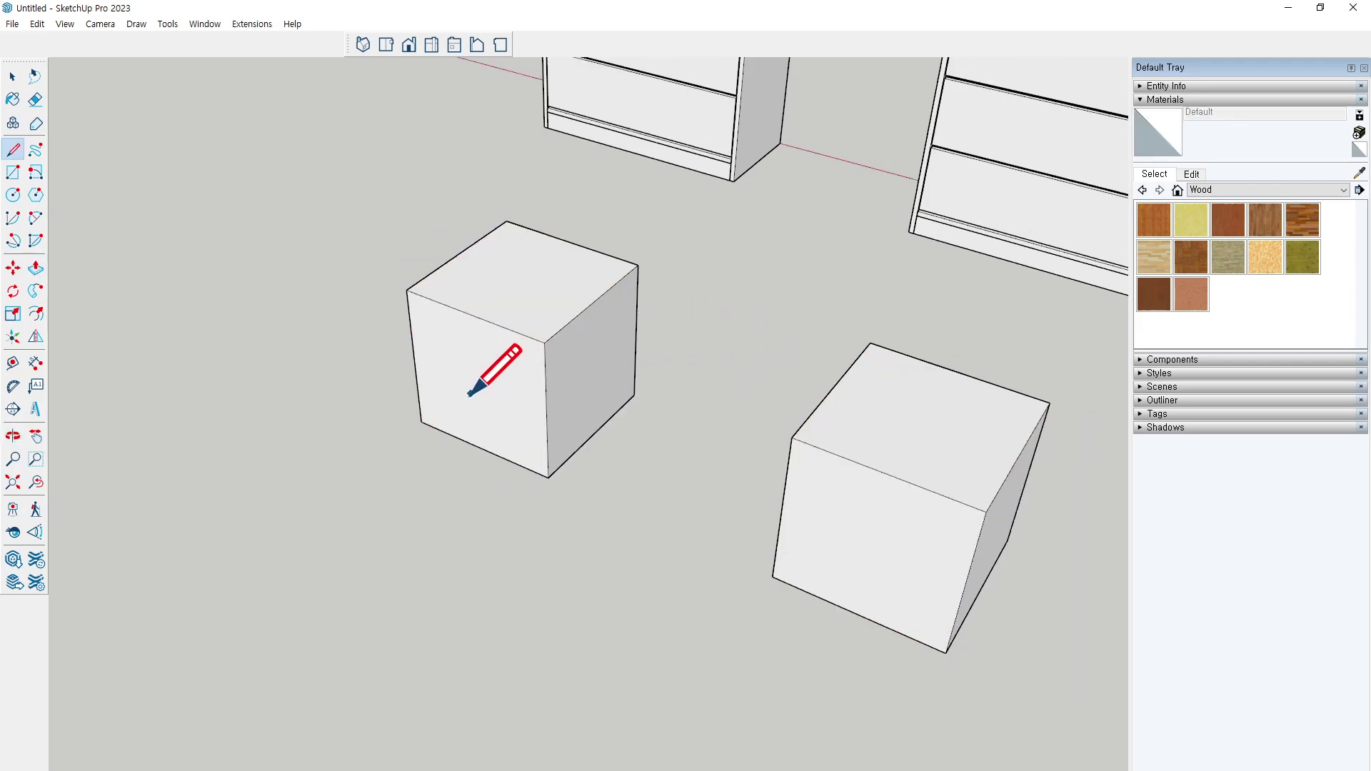
pyautogui.press('r')
pyautogui.click(432, 350)
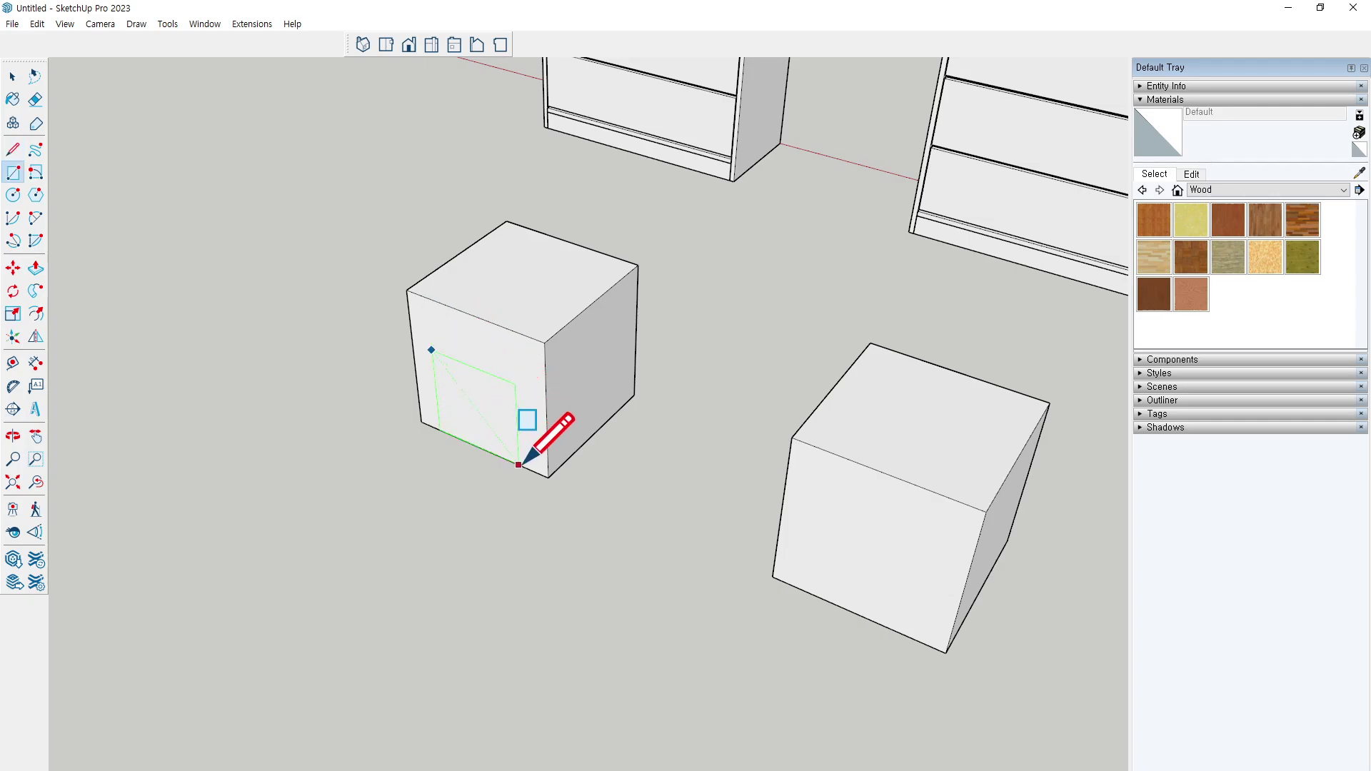
pyautogui.click(548, 477)
pyautogui.press('p')
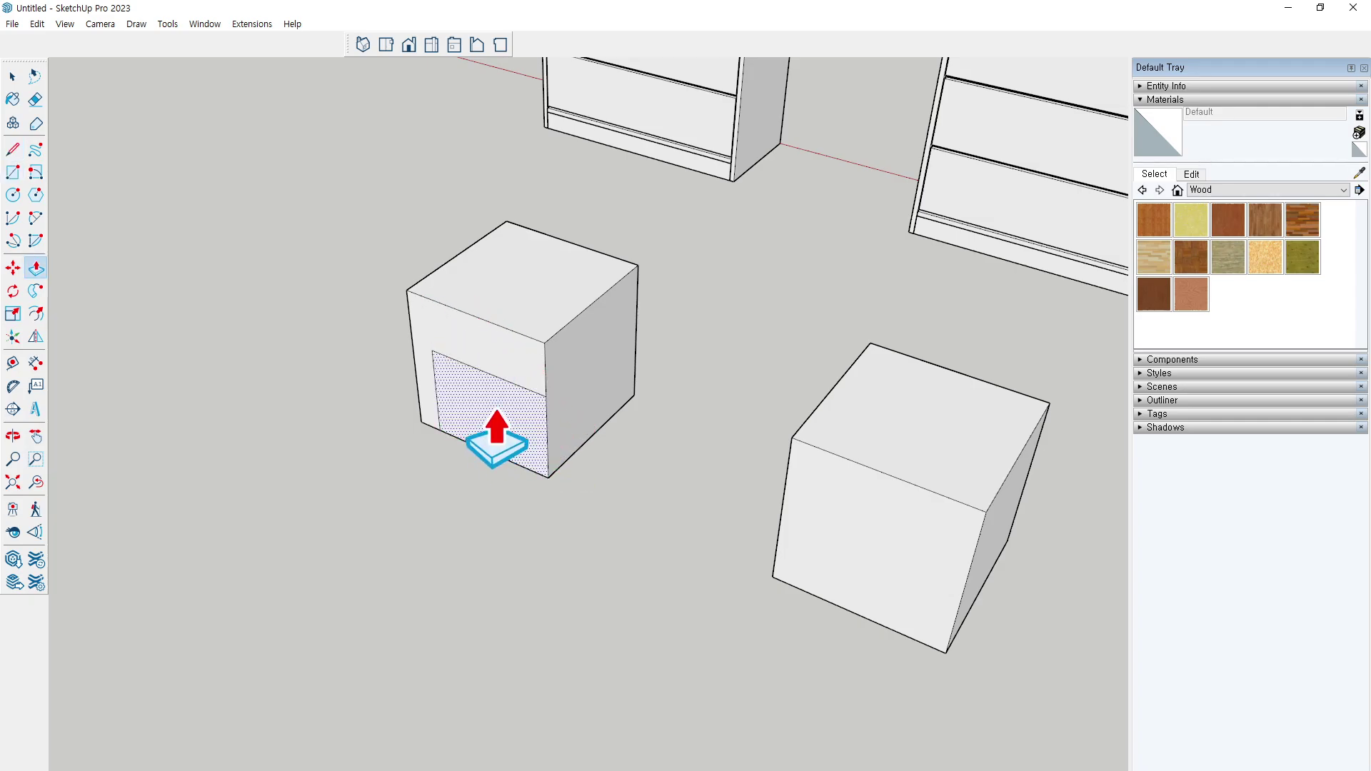
pyautogui.moveTo(493, 439); pyautogui.dragTo(438, 505)
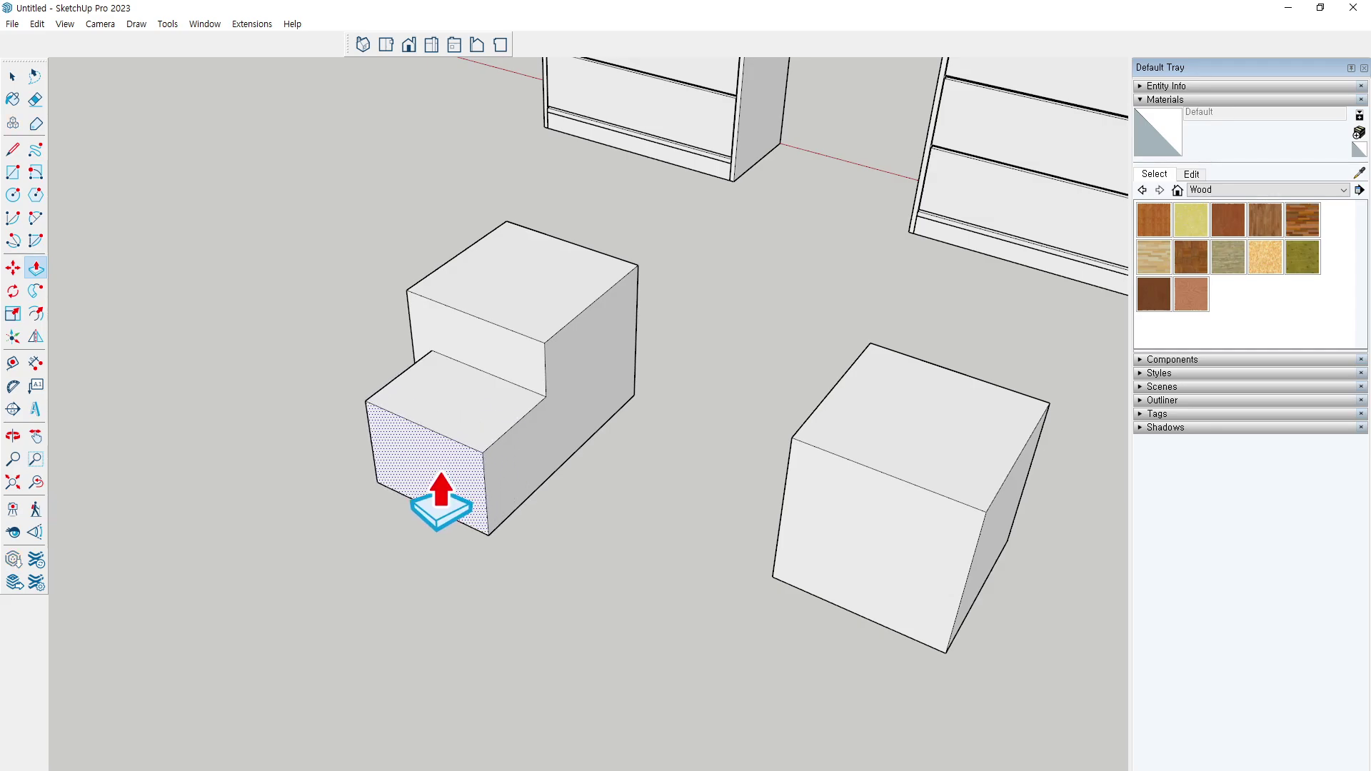
pyautogui.hotkey('ctrl', 'z')
pyautogui.hotkey('ctrl', 'z')
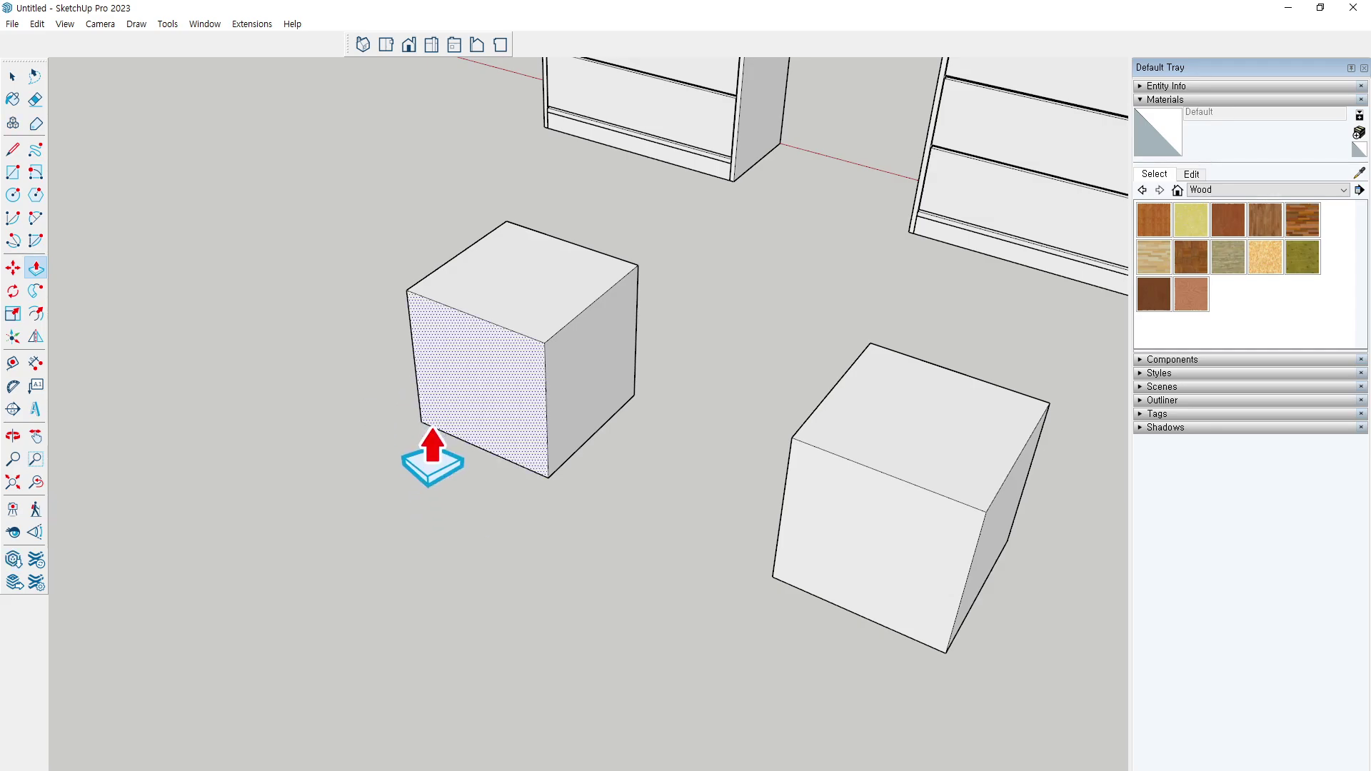
# Redraw the rectangle from the face's bottom-left corner and pull it out into a step block
pyautogui.press('r')
pyautogui.click(422, 421)
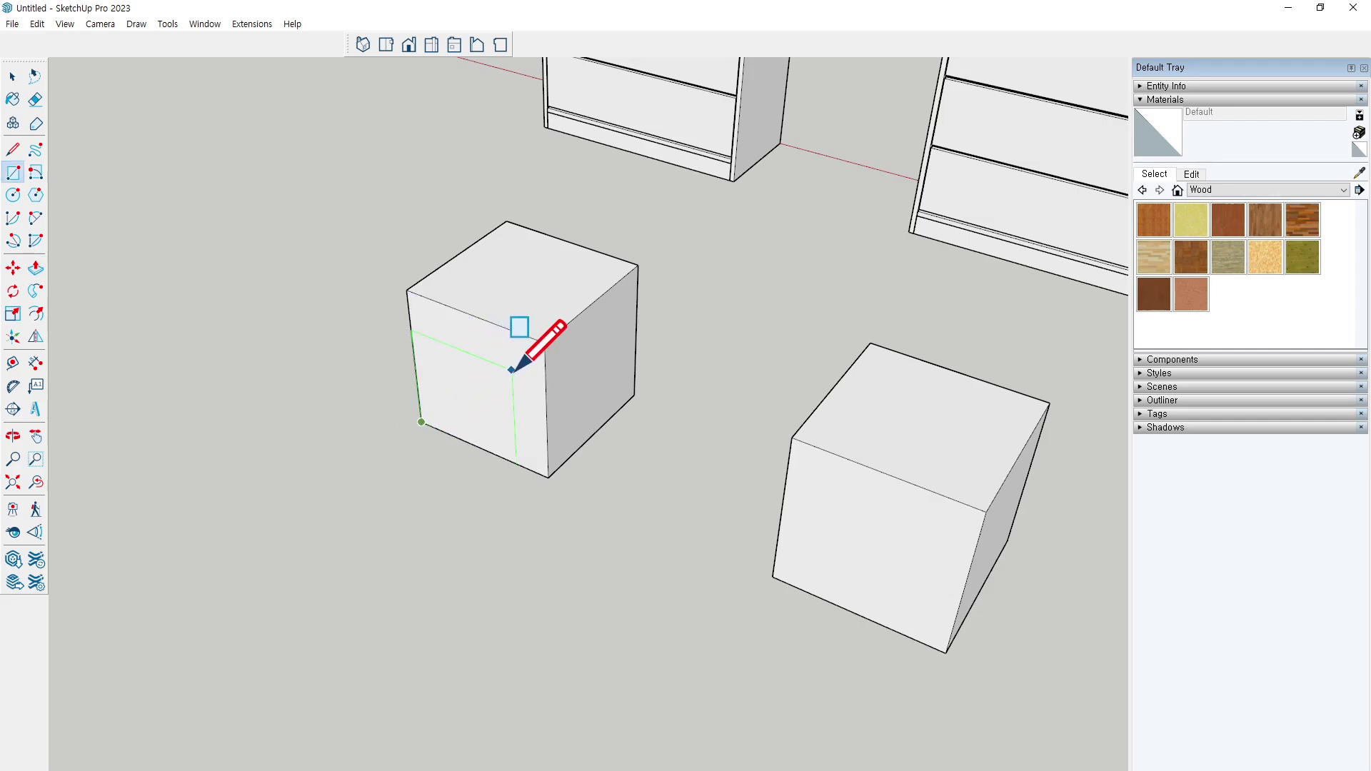
pyautogui.click(507, 380)
pyautogui.press('p')
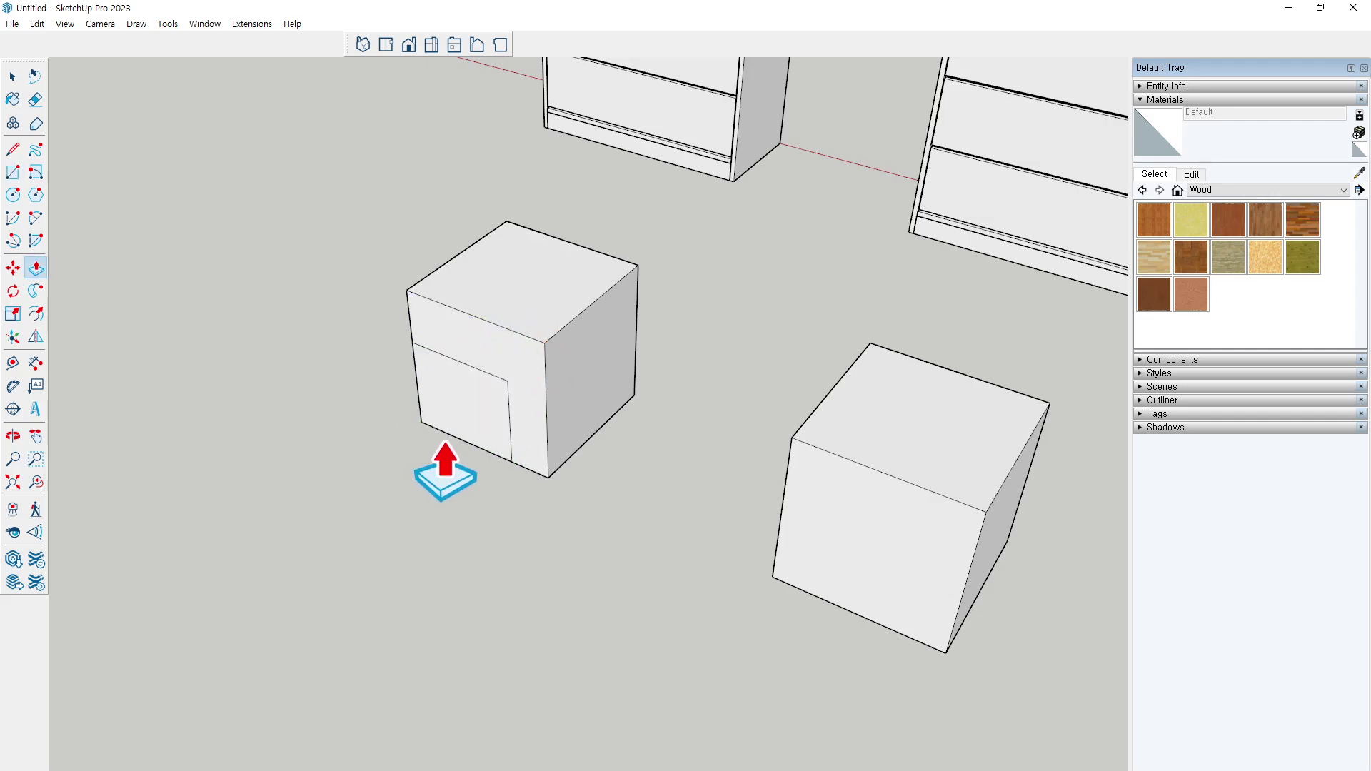
pyautogui.click(444, 474)
pyautogui.click(394, 492)
pyautogui.moveTo(609, 437); pyautogui.dragTo(475, 383, button='middle')
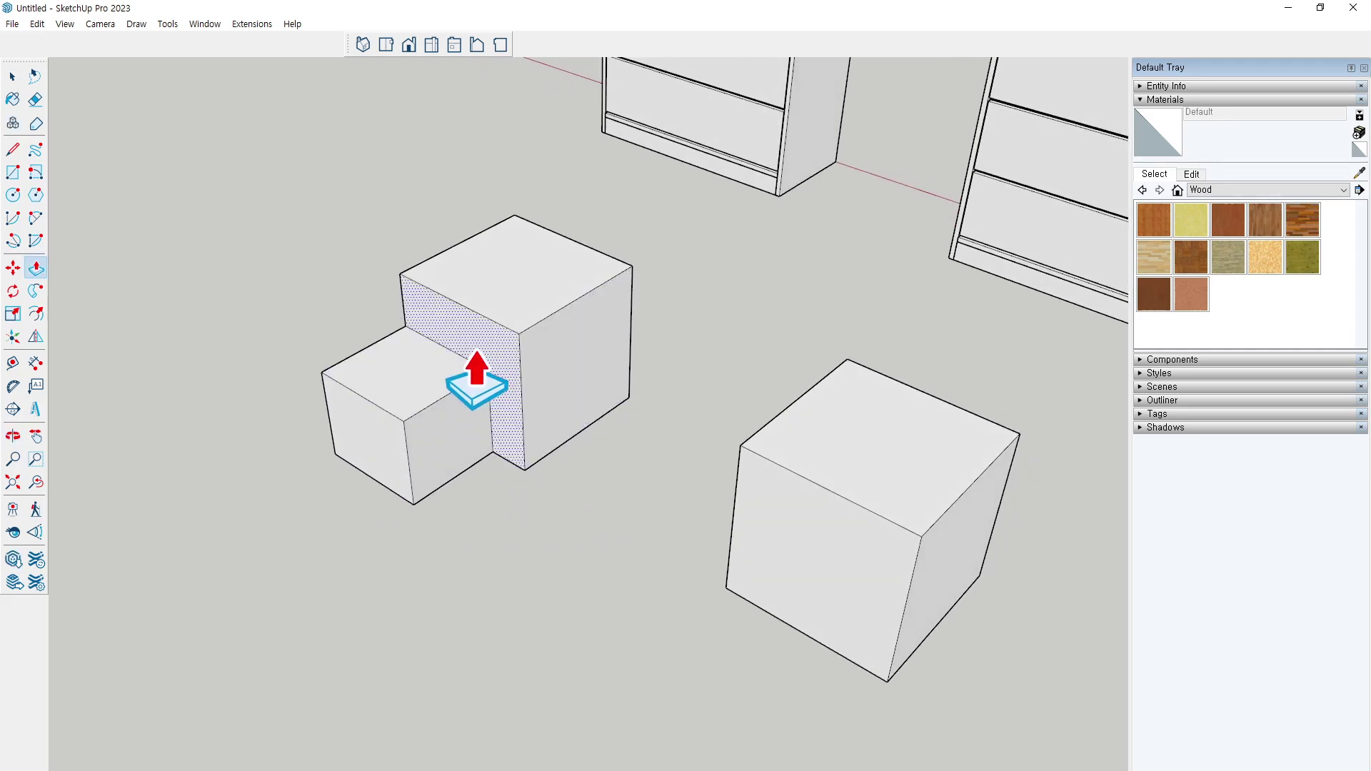
pyautogui.scroll(2, 475, 383)
# Paint the stepped block's top and right and the separate cube's top and front with Wood Floor Dark
pyautogui.click(1303, 220)
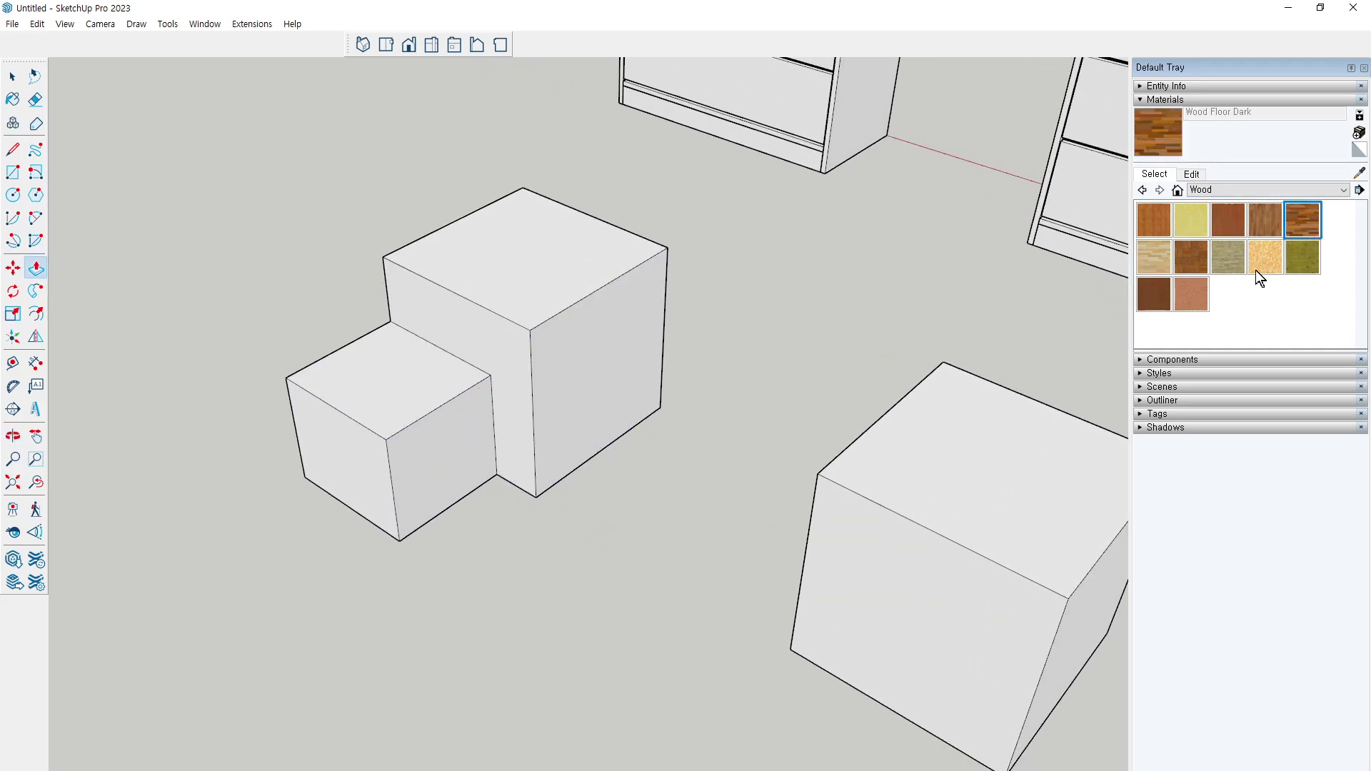
pyautogui.moveTo(714, 307)
pyautogui.mouseDown(button='middle')
pyautogui.moveTo(658, 336)
pyautogui.moveTo(582, 276)
pyautogui.mouseUp(button='middle')
pyautogui.click(585, 300)
pyautogui.click(625, 372)
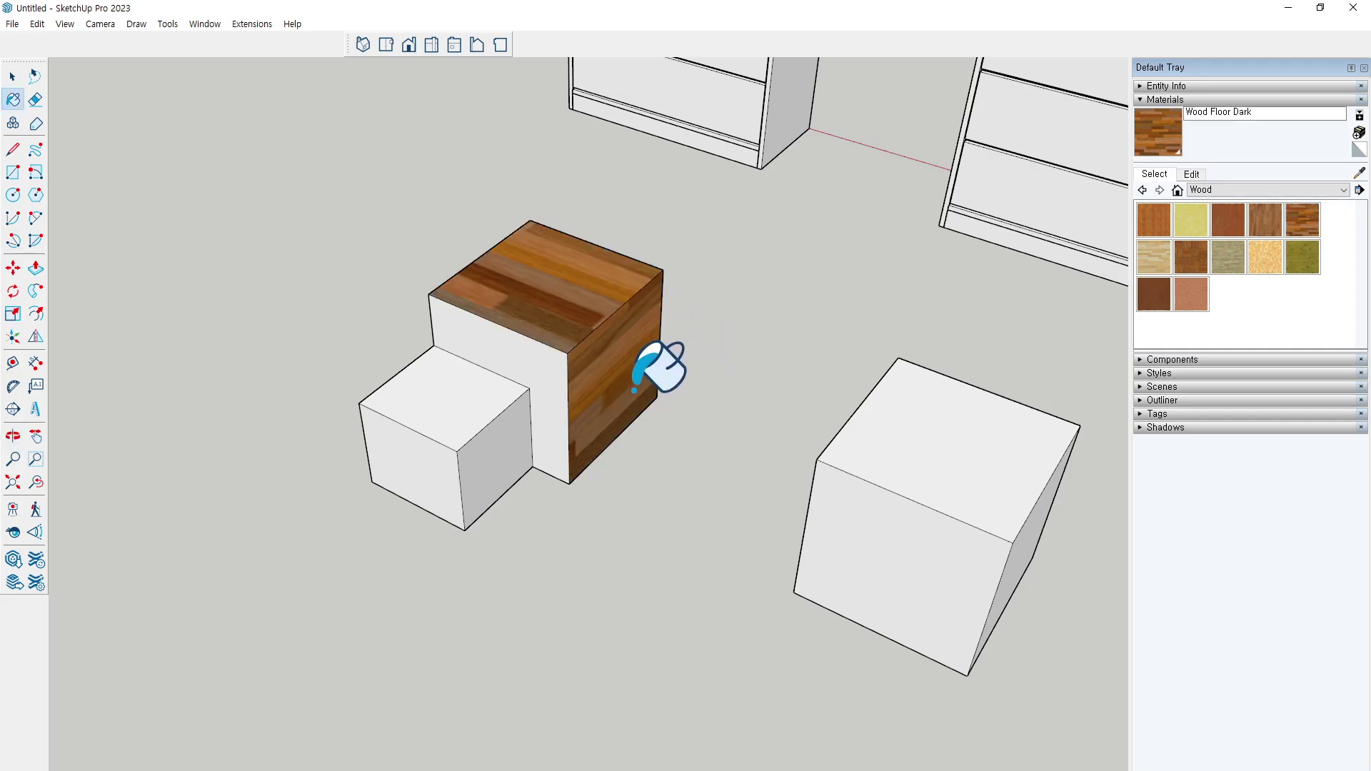
pyautogui.click(932, 427)
pyautogui.click(928, 549)
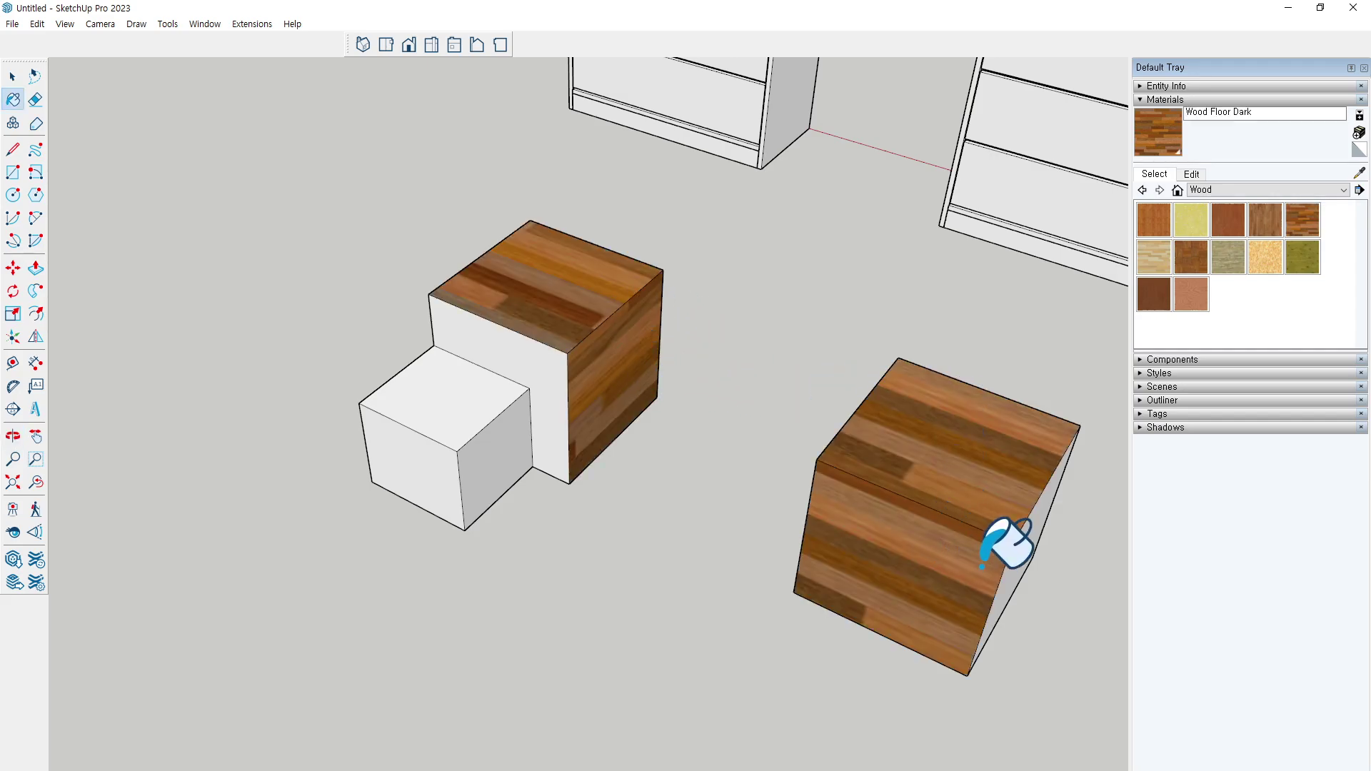
# Paint the small cube's front face with Wood Floor Dark
pyautogui.moveTo(979, 481)
pyautogui.mouseDown(button='middle')
pyautogui.moveTo(857, 514)
pyautogui.moveTo(800, 477)
pyautogui.mouseUp(button='middle')
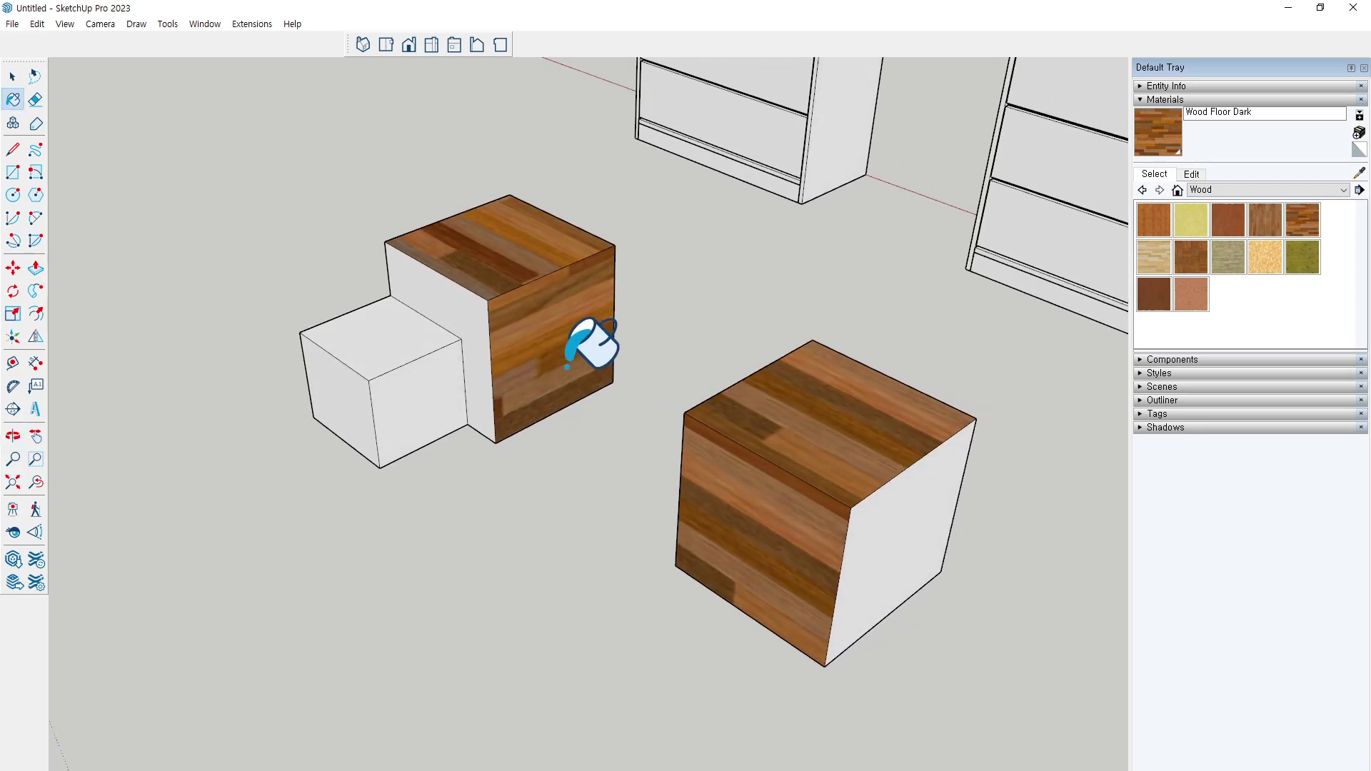
pyautogui.keyDown('shift'); pyautogui.moveTo(590, 346); pyautogui.dragTo(717, 384, button='middle'); pyautogui.keyUp('shift')
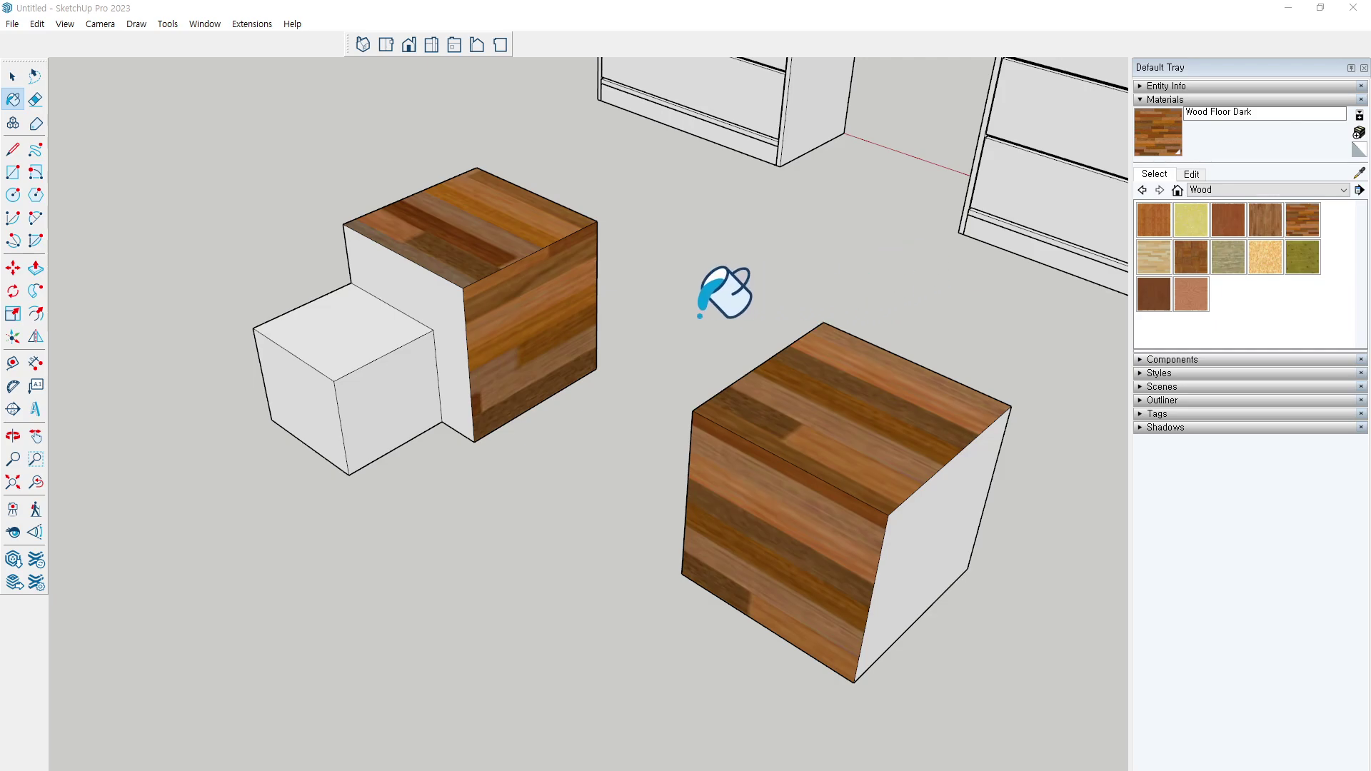
pyautogui.moveTo(700, 315); pyautogui.dragTo(607, 328, button='middle')
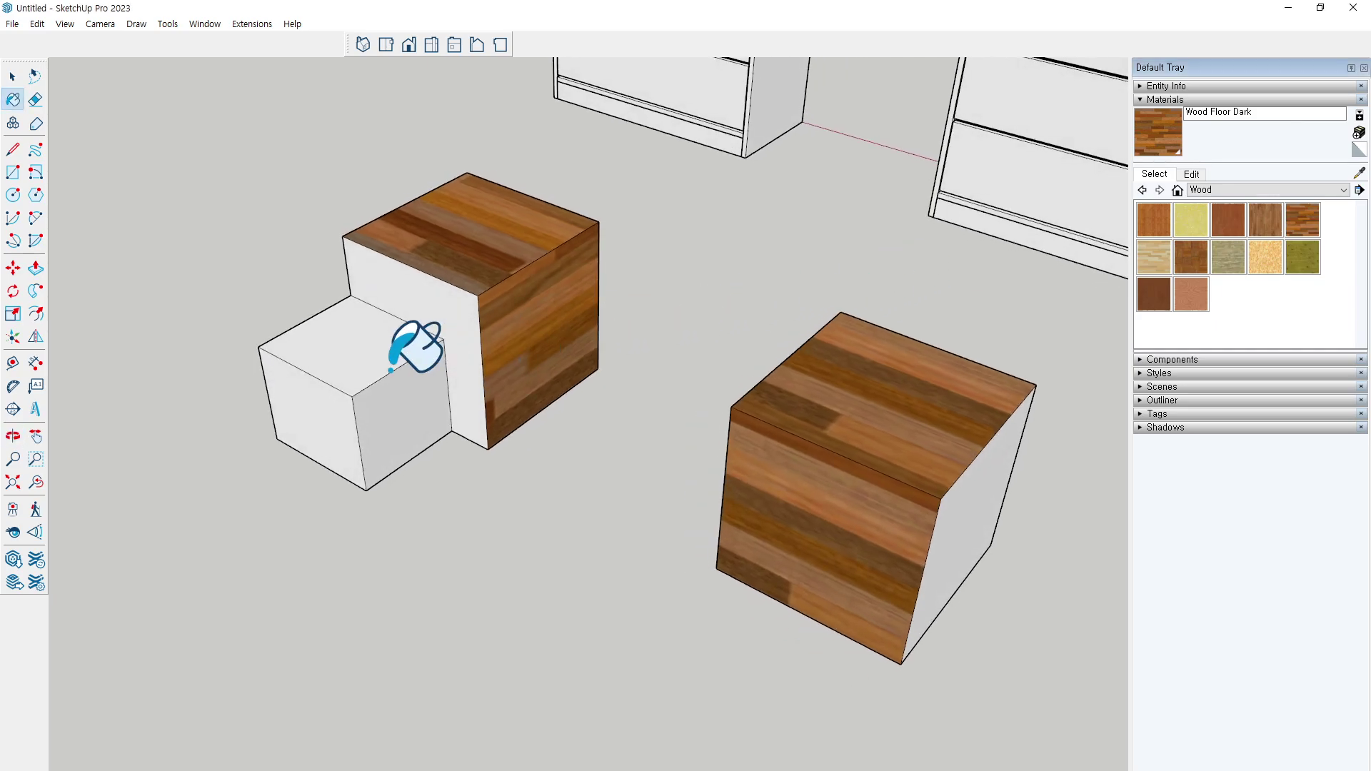
pyautogui.click(1309, 215)
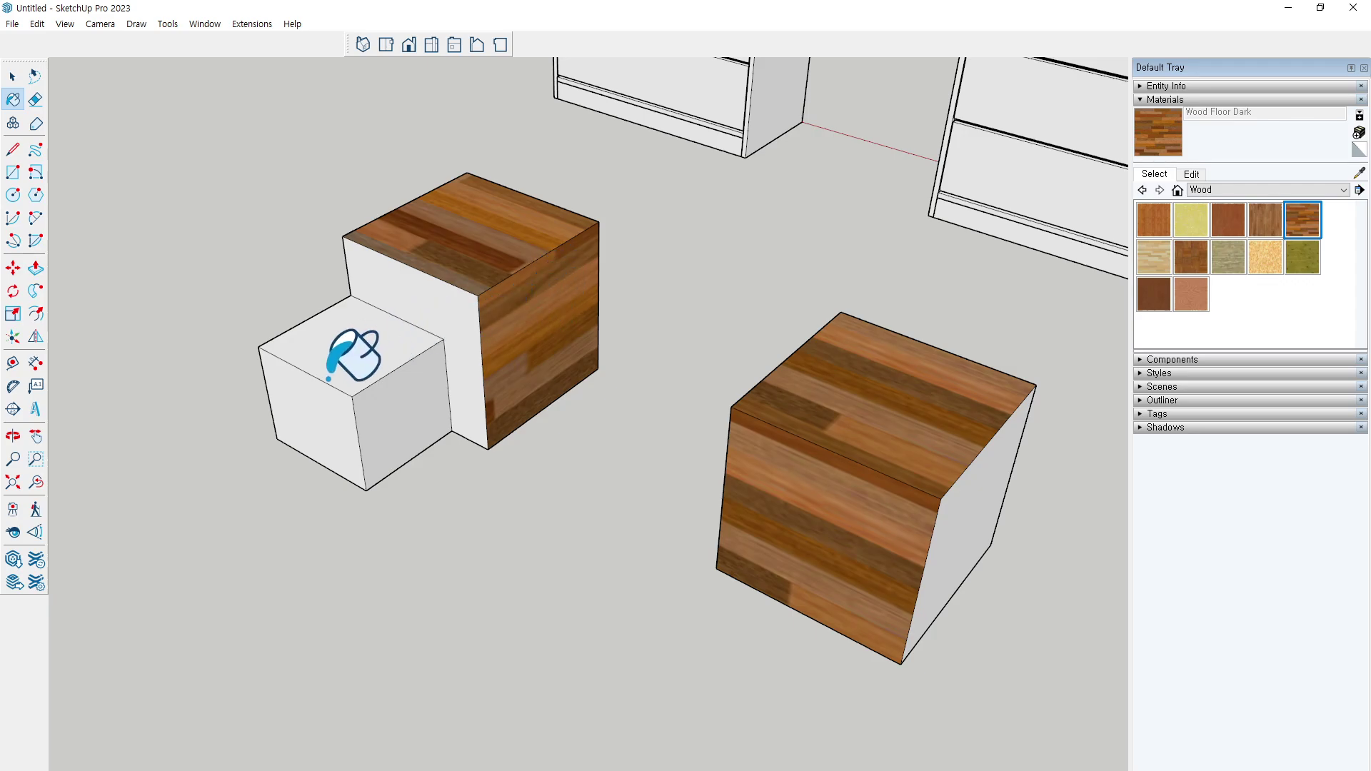
pyautogui.click(300, 406)
pyautogui.moveTo(434, 401); pyautogui.dragTo(447, 397, button='middle')
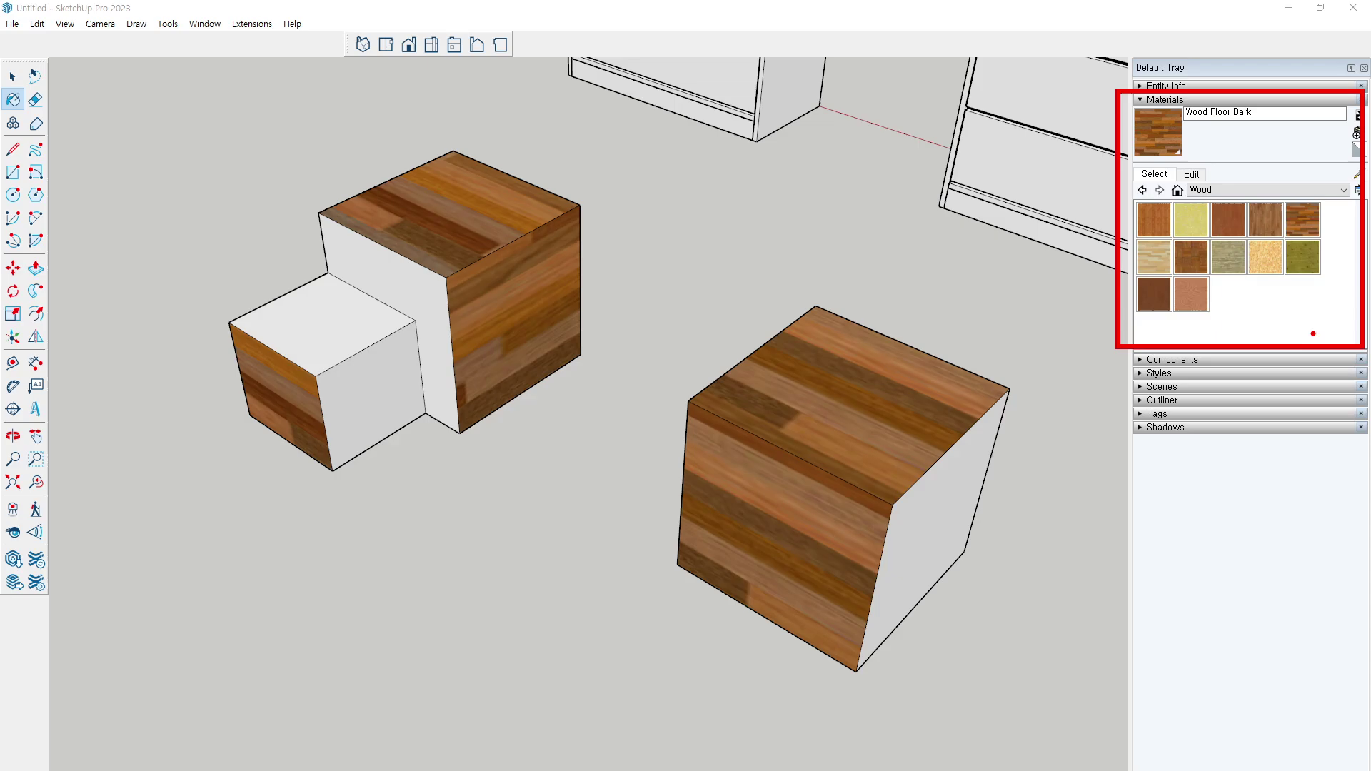
pyautogui.click(1172, 99)
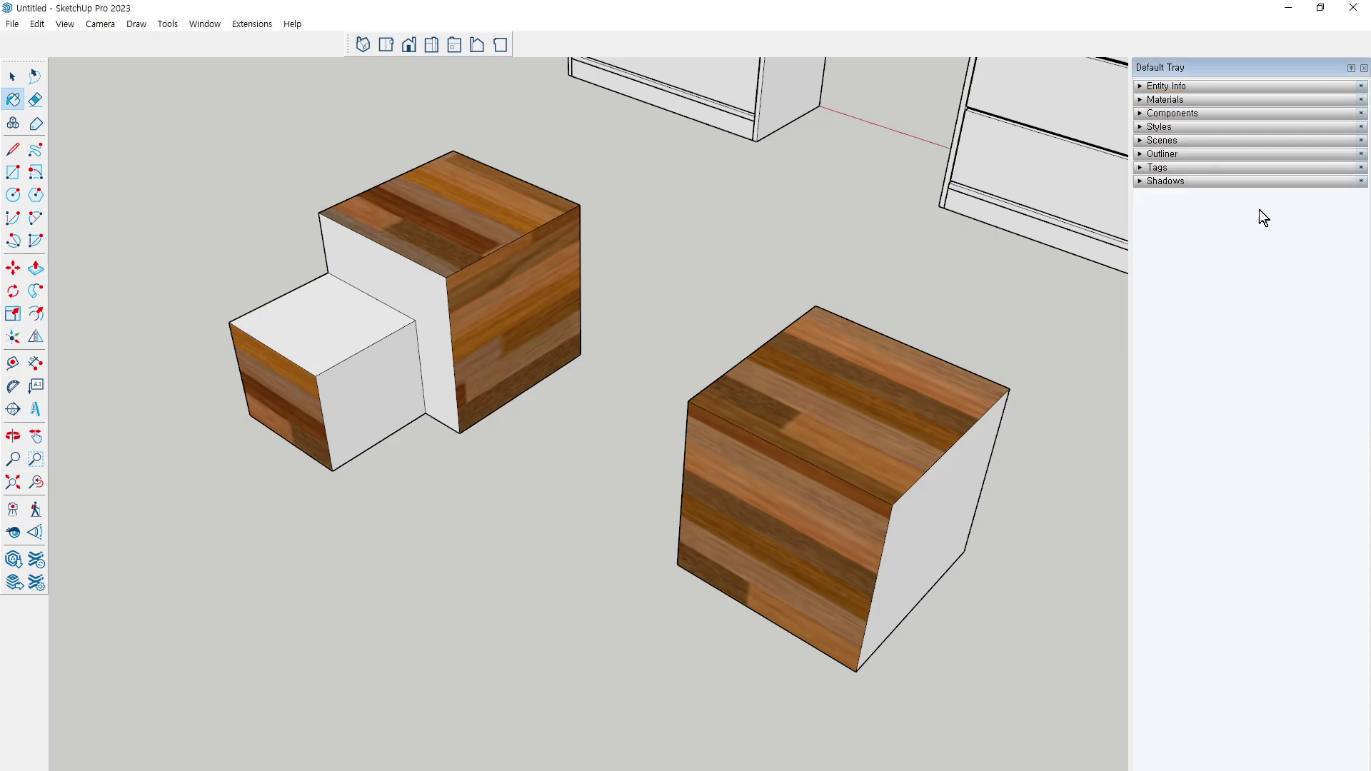
pyautogui.click(1167, 98)
pyautogui.click(1302, 219)
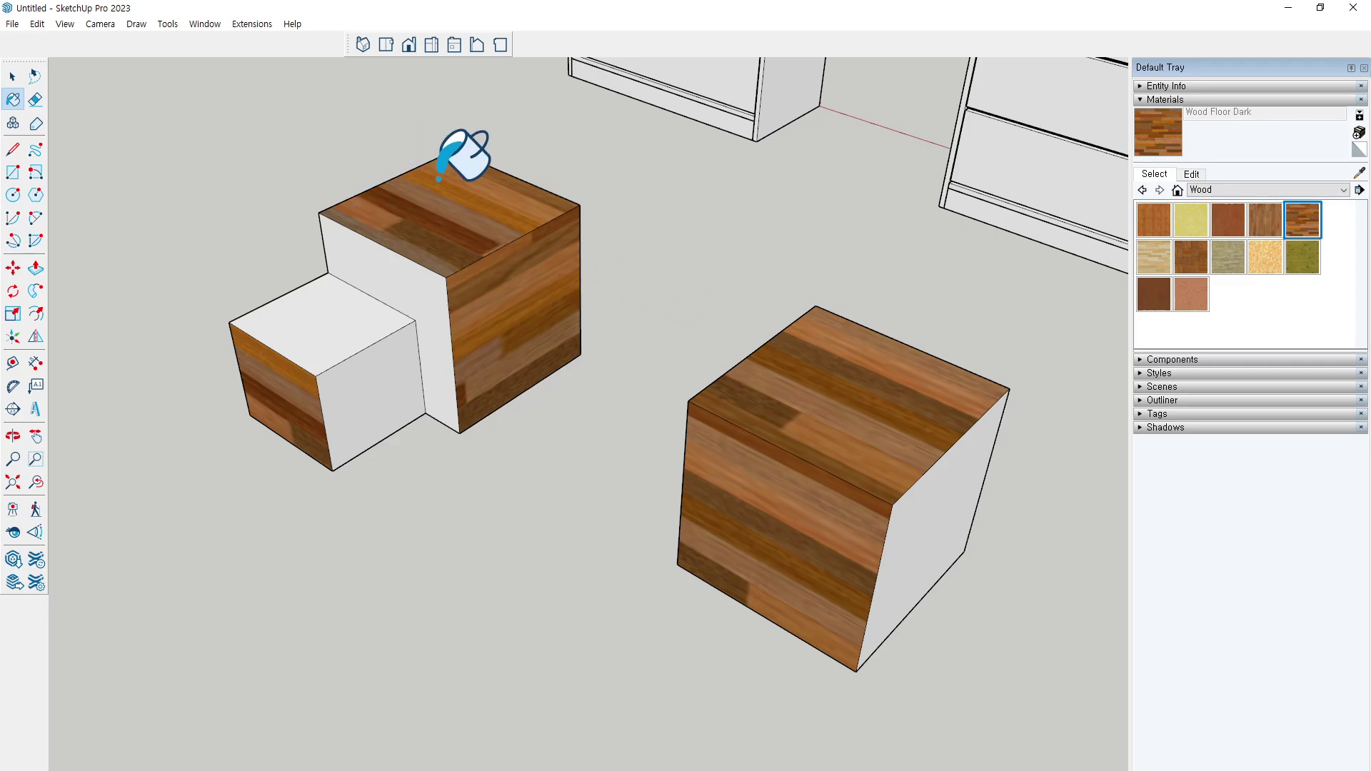
pyautogui.moveTo(459, 153); pyautogui.dragTo(557, 273, button='middle')
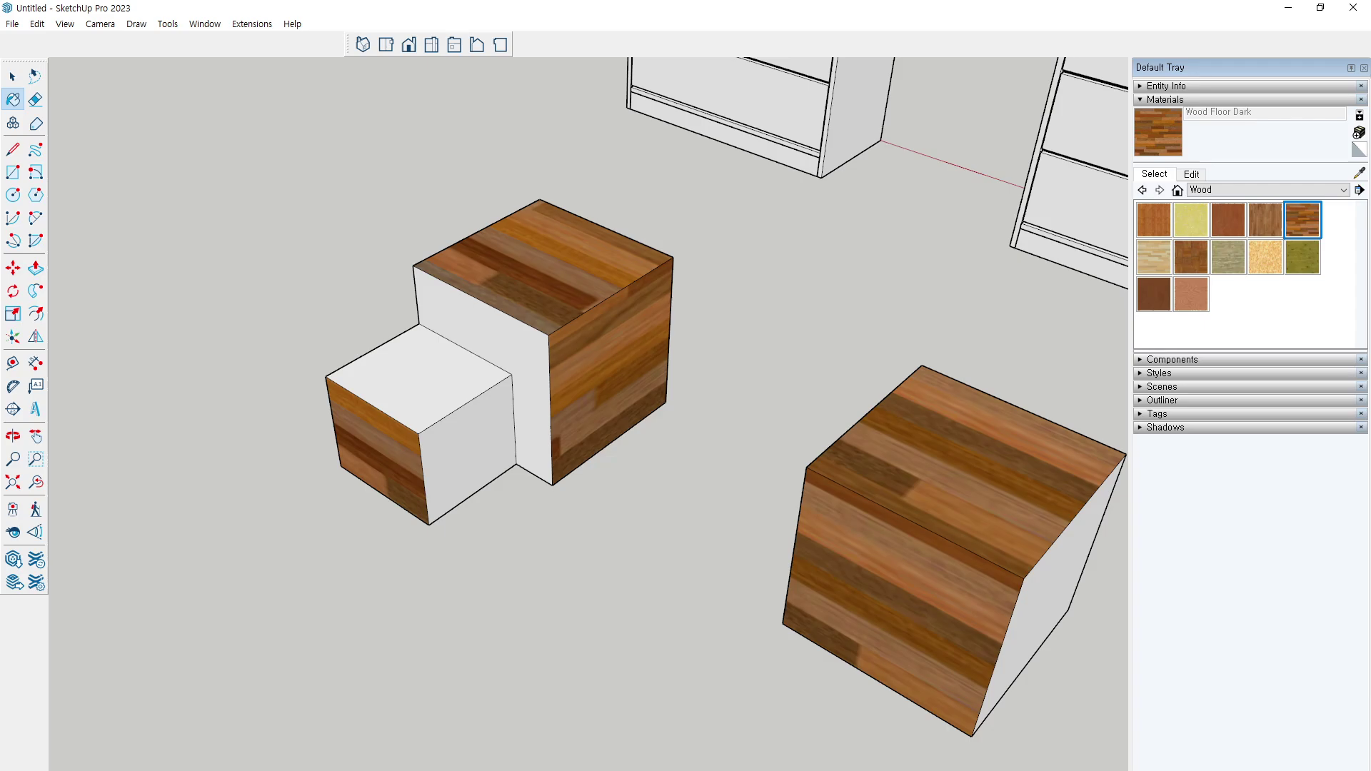
pyautogui.scroll(3, 443, 307)
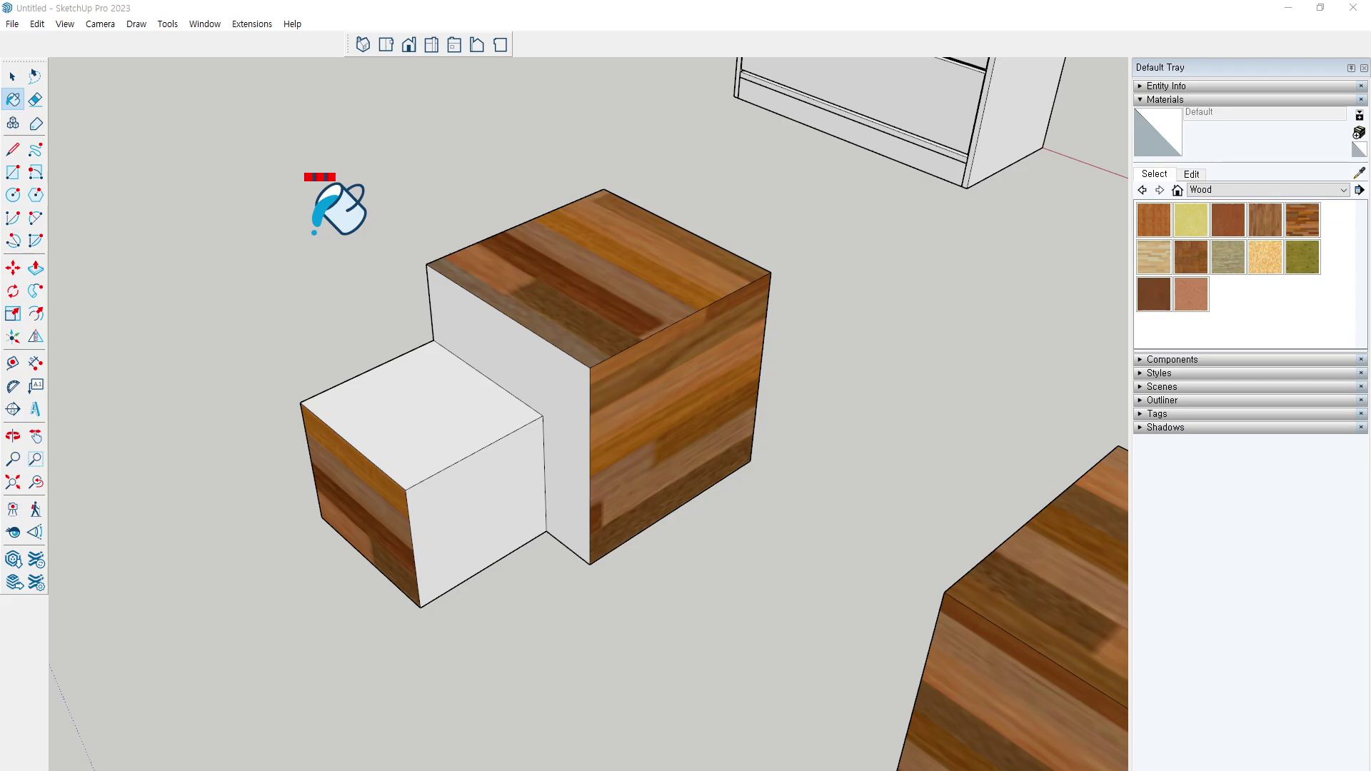
# Trial-paint both cubes' wood faces with Wood Board Cork, then undo it
pyautogui.click(1161, 224)
pyautogui.click(1192, 222)
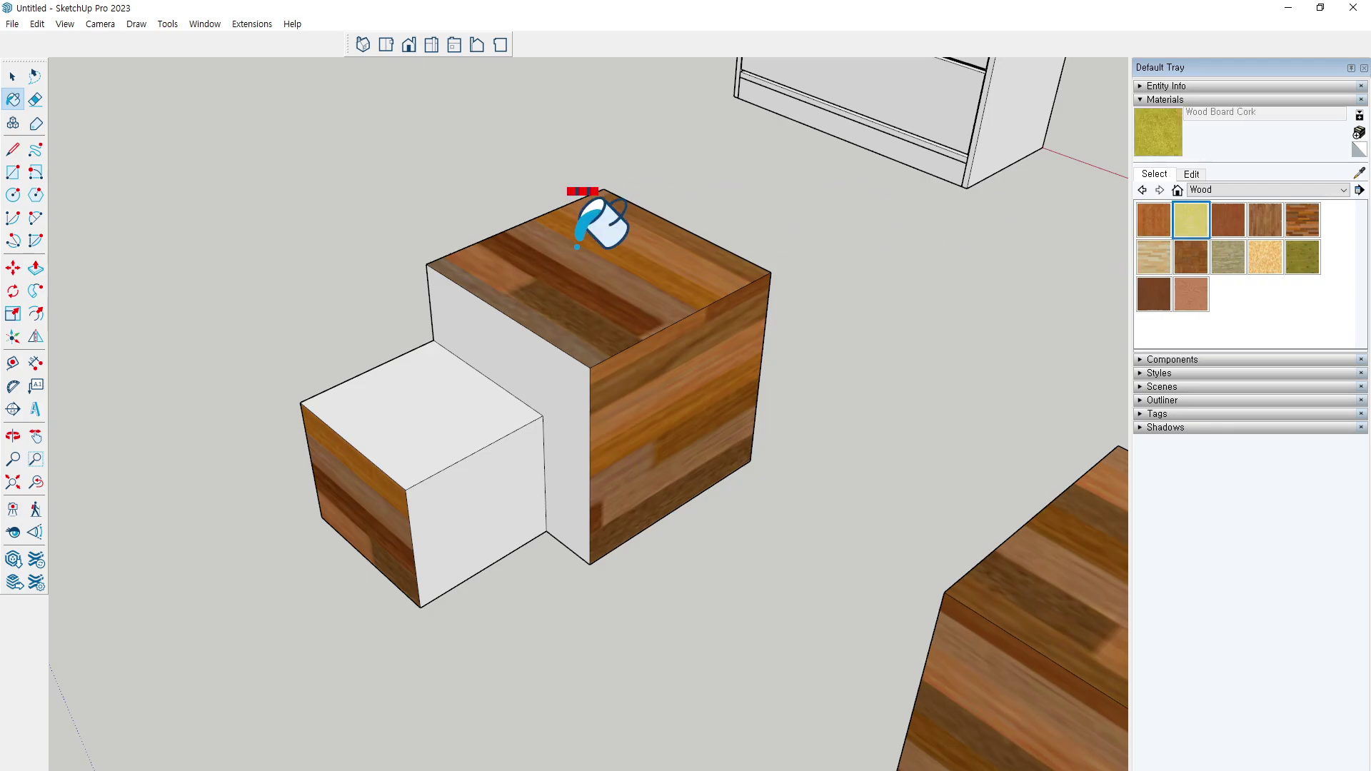
pyautogui.click(578, 246)
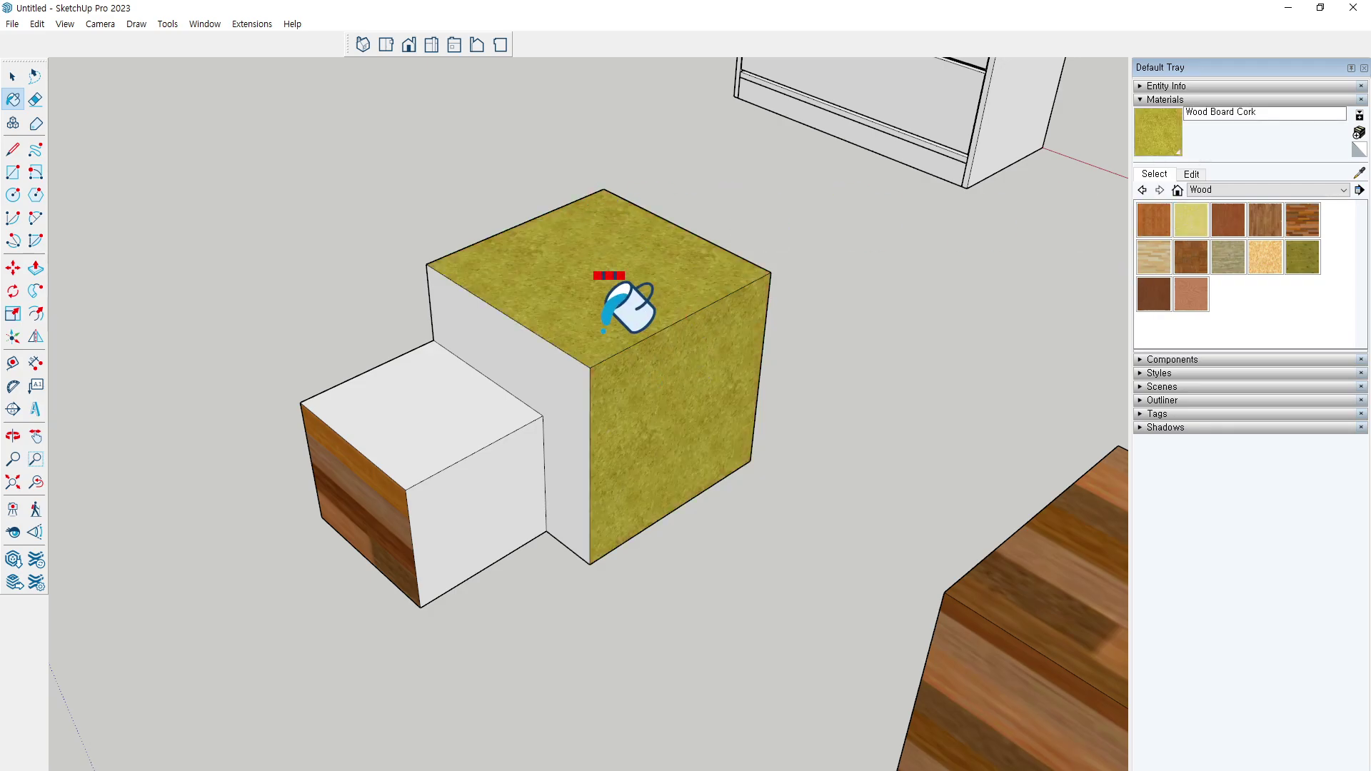
pyautogui.scroll(-3, 949, 468)
pyautogui.scroll(1, 928, 457)
pyautogui.keyDown('ctrl'); pyautogui.click(899, 448); pyautogui.keyUp('ctrl')
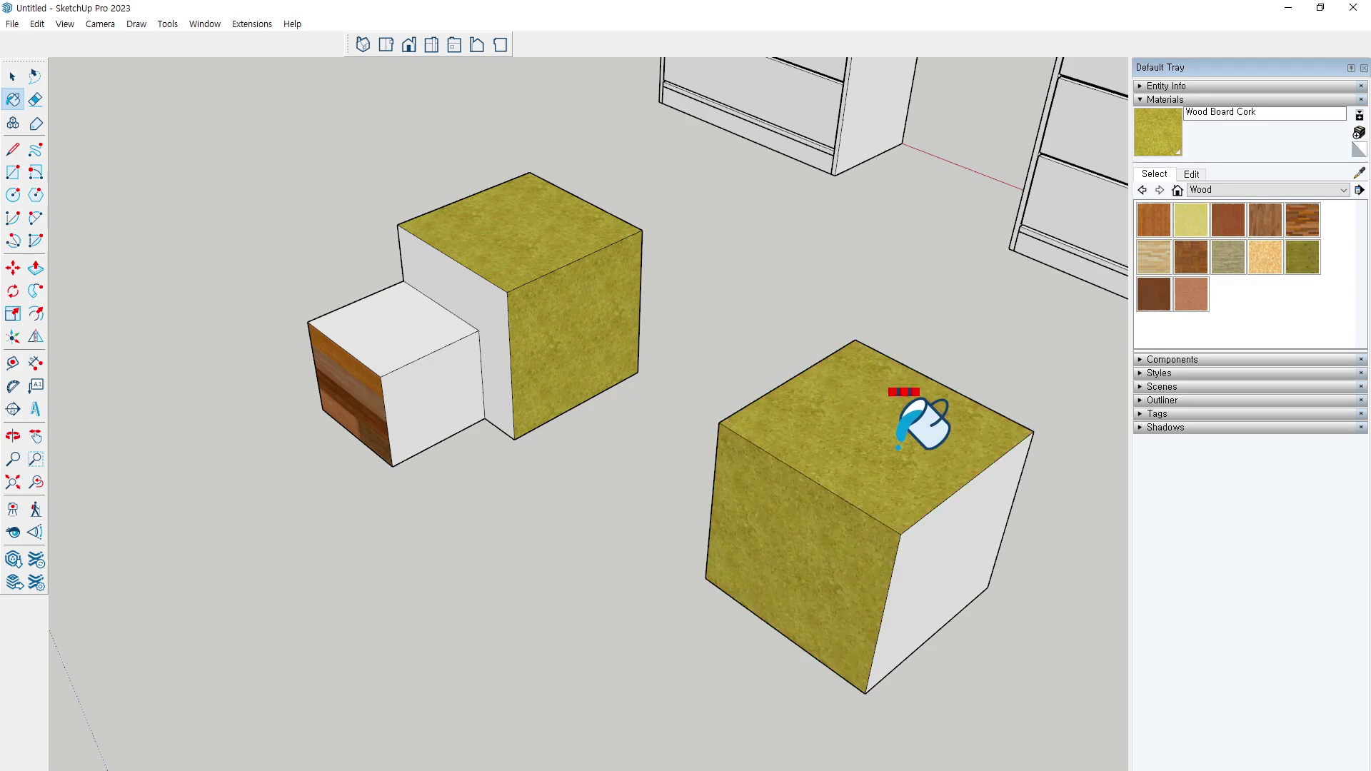
pyautogui.hotkey('ctrl', 'z')
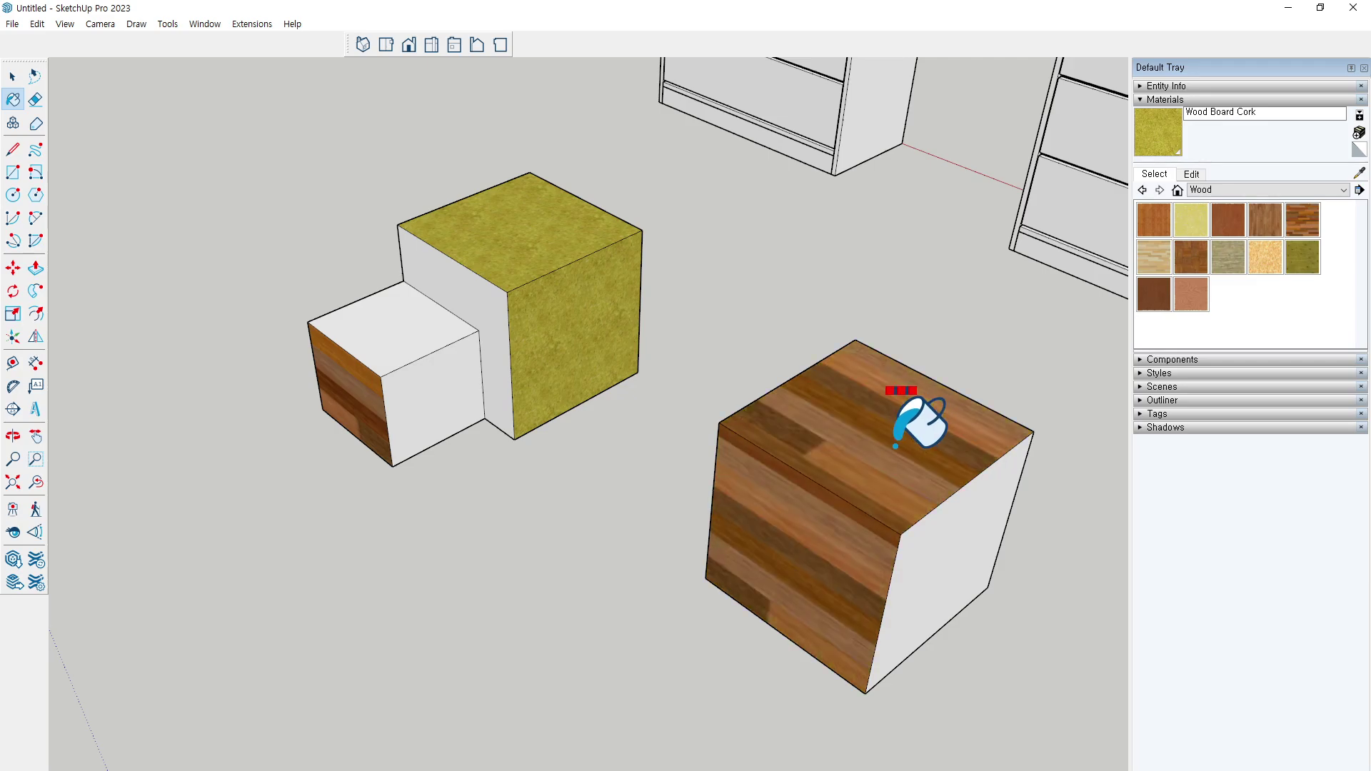
pyautogui.hotkey('ctrl', 'z')
pyautogui.hotkey('ctrl', 'z')
# Replace every dark wood face with Wood Board Cork in one click
pyautogui.scroll(-1, 647, 300)
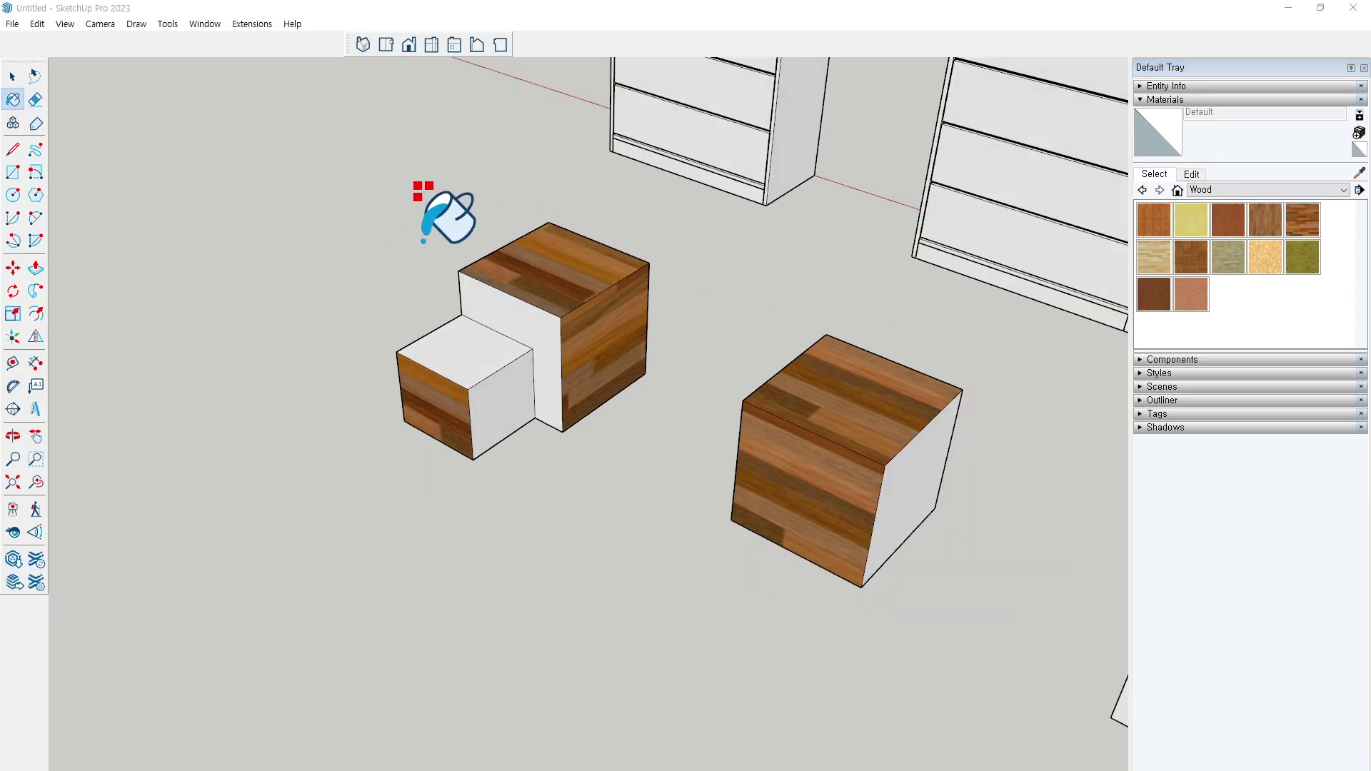
pyautogui.click(1191, 219)
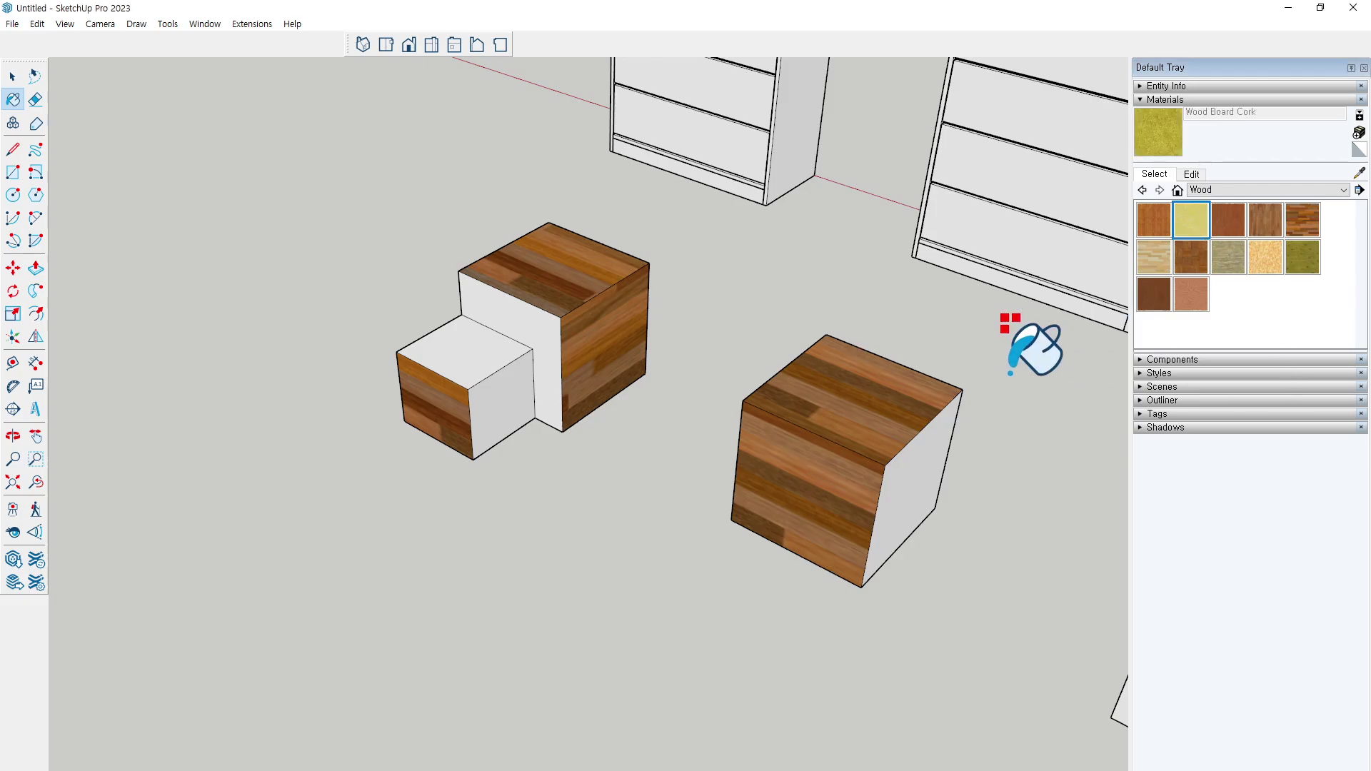
pyautogui.keyDown('shift'); pyautogui.click(559, 279); pyautogui.keyUp('shift')
pyautogui.scroll(2, 589, 263)
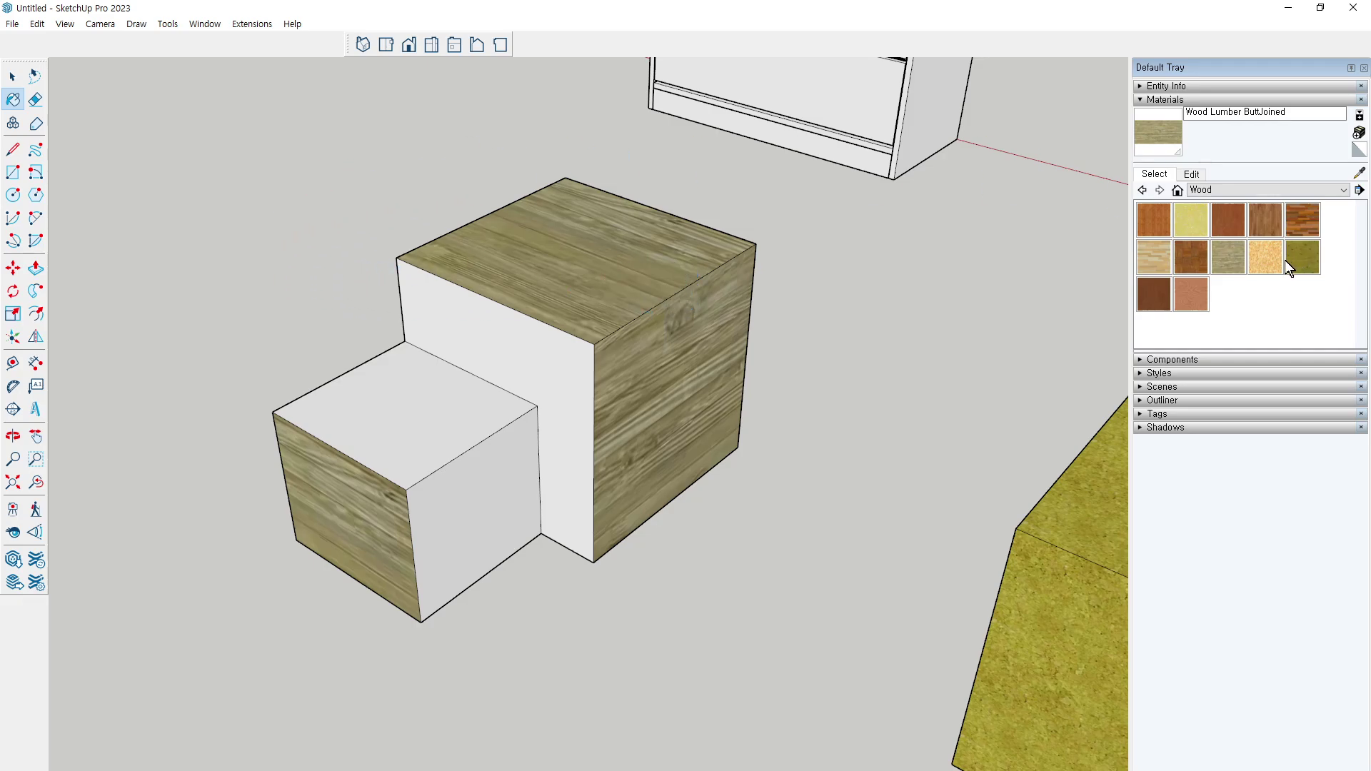
# Try Wood OSB on the stepped block, restore Wood Lumber ButtJoined, and pick Wood Bamboo
pyautogui.click(1266, 257)
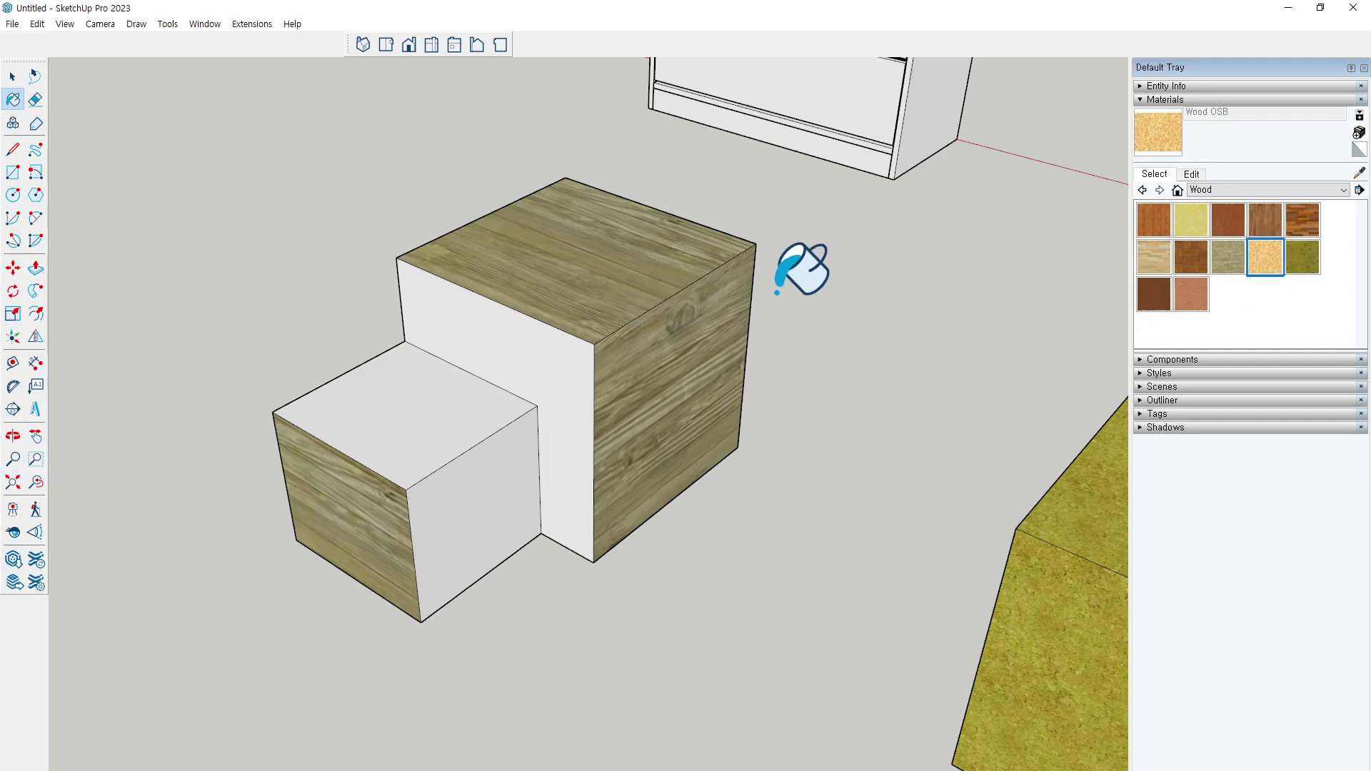
pyautogui.keyDown('shift'); pyautogui.click(746, 300); pyautogui.keyUp('shift')
pyautogui.moveTo(786, 300)
pyautogui.mouseDown(button='middle')
pyautogui.moveTo(533, 257)
pyautogui.moveTo(529, 284)
pyautogui.mouseUp(button='middle')
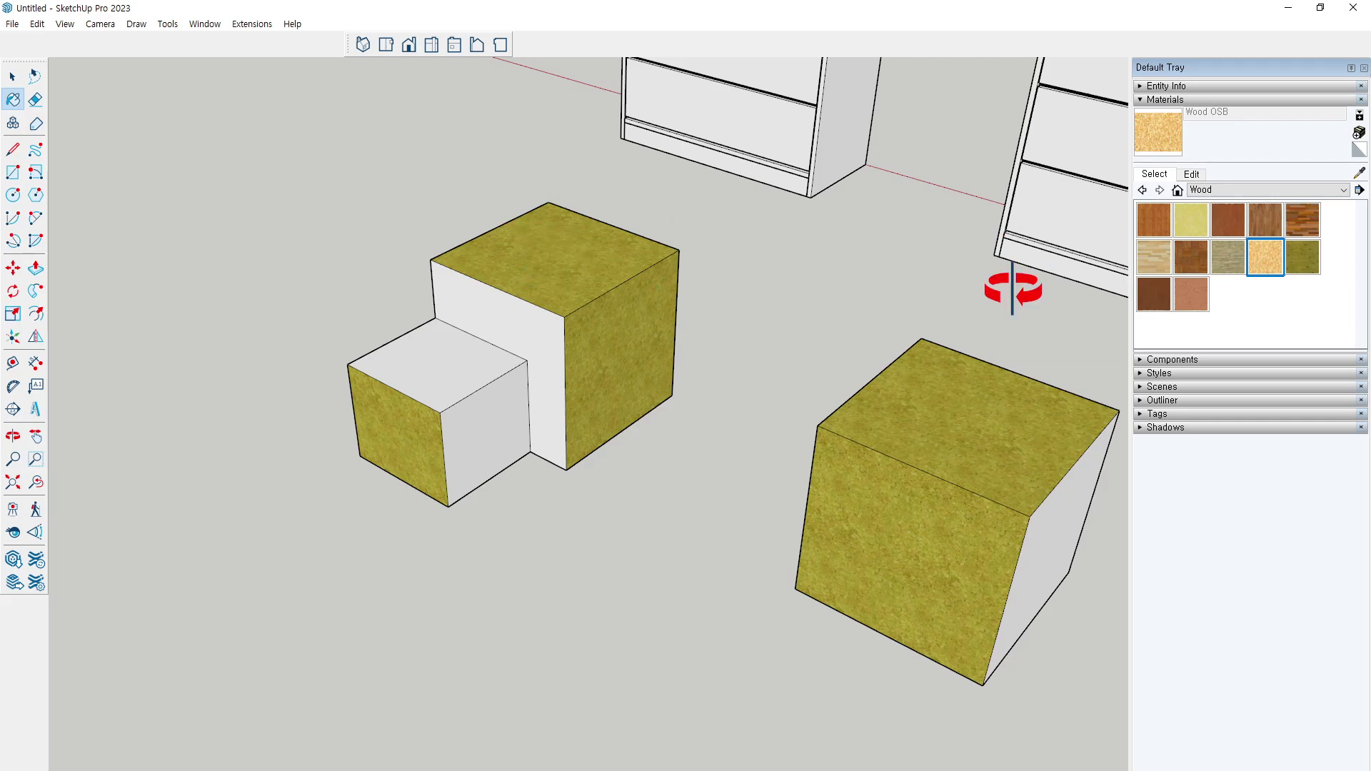
pyautogui.click(1231, 261)
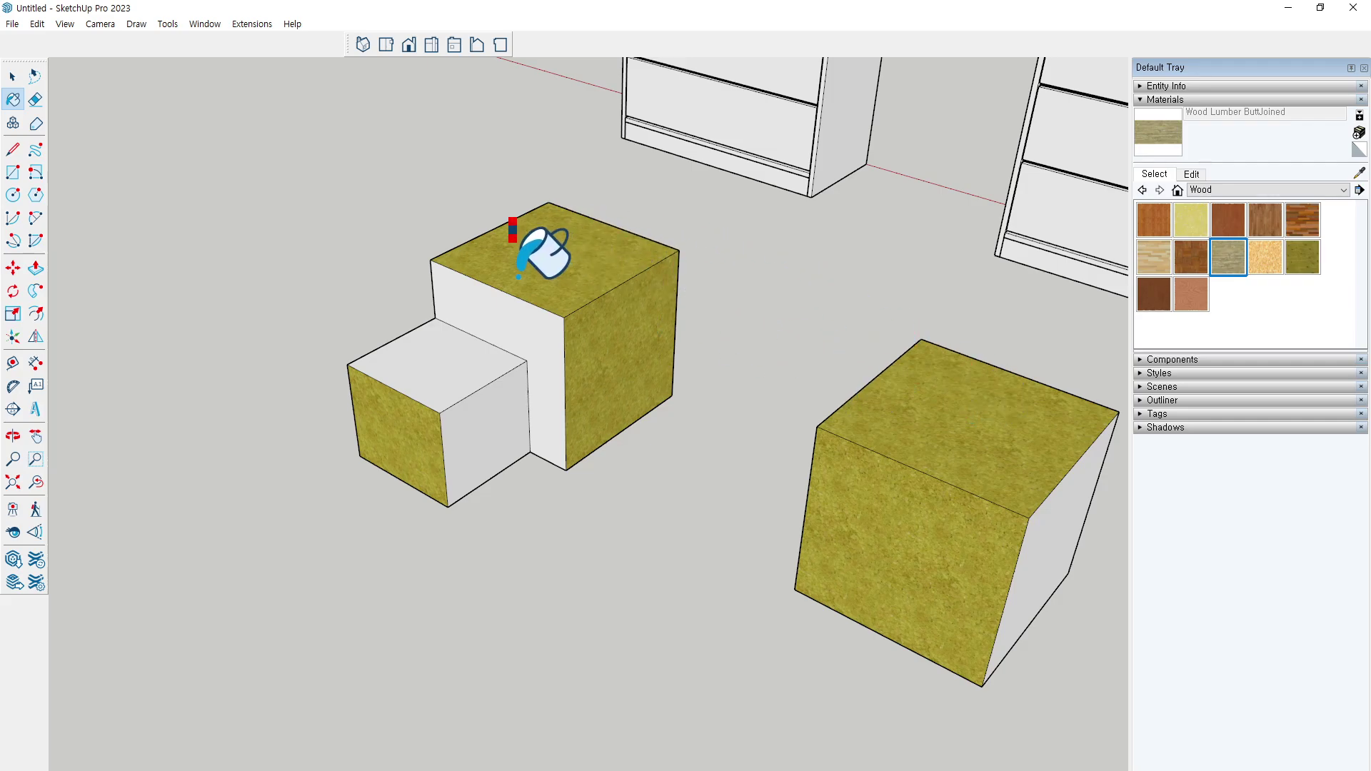
pyautogui.click(551, 262)
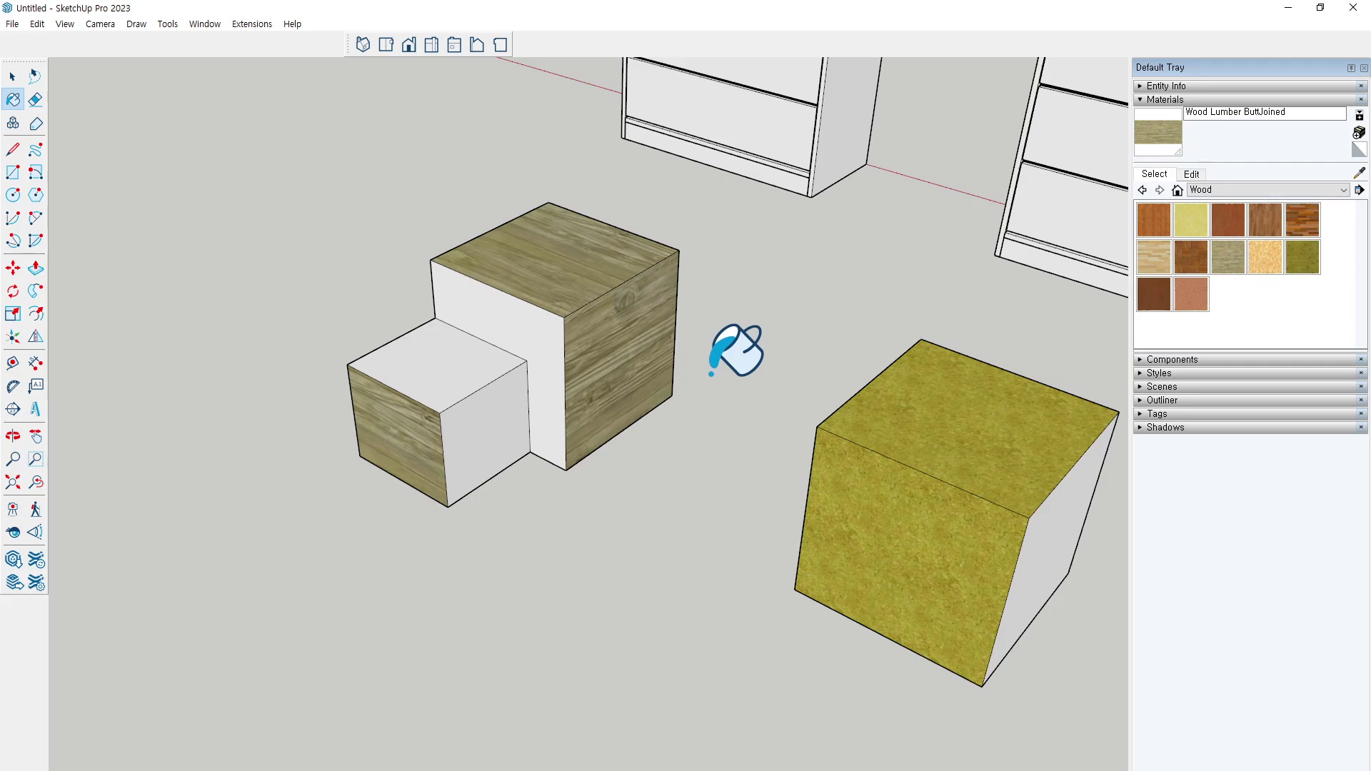
pyautogui.click(1144, 226)
# Paint the big cube's top and right with Wood Bamboo, then restore sampled lumber texture
pyautogui.click(575, 266)
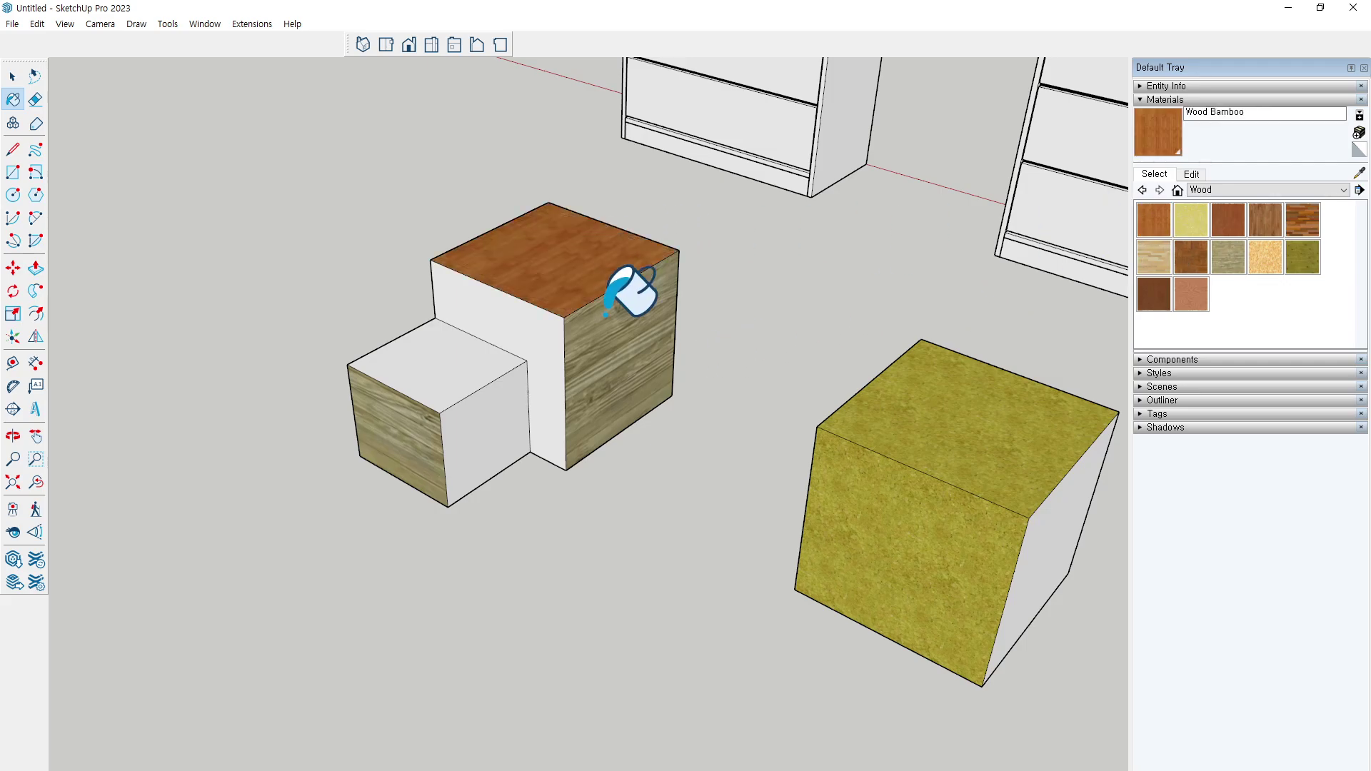
pyautogui.click(608, 382)
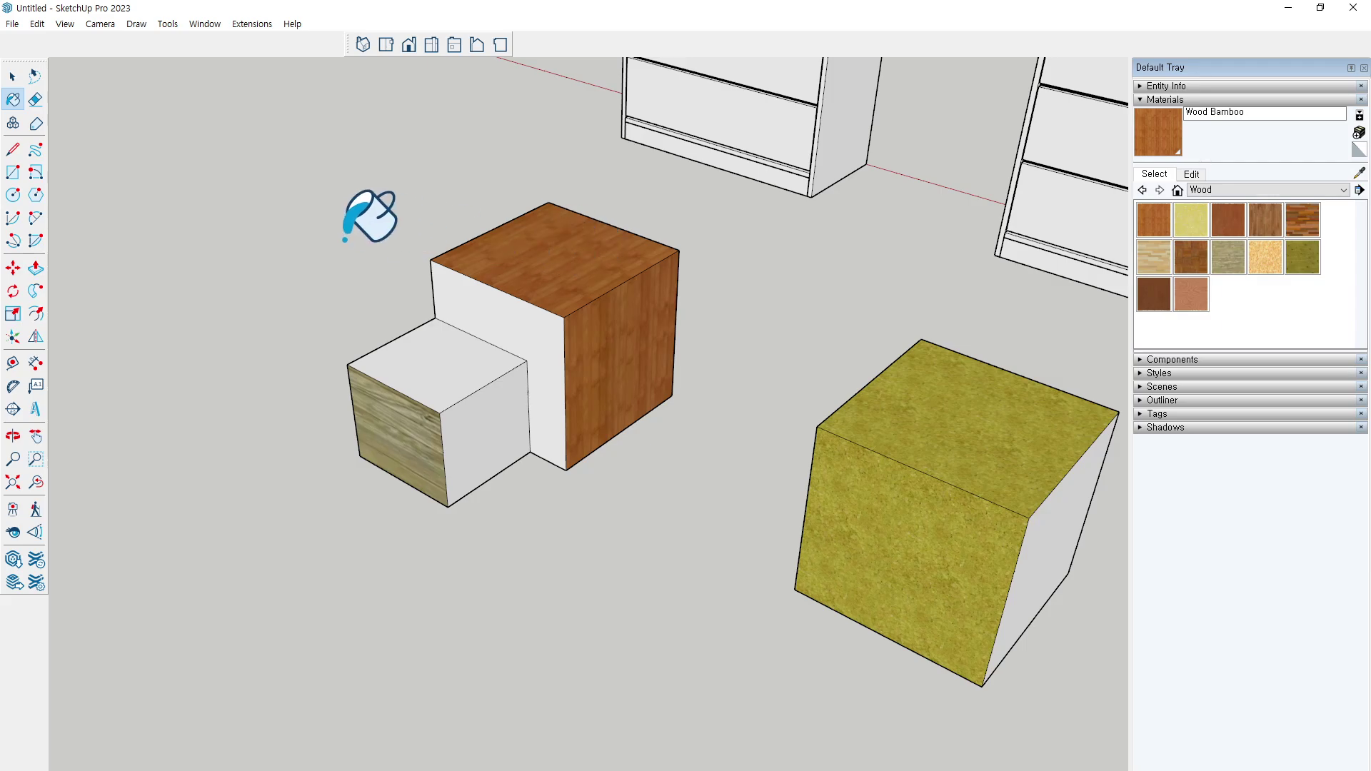
pyautogui.press('alt')
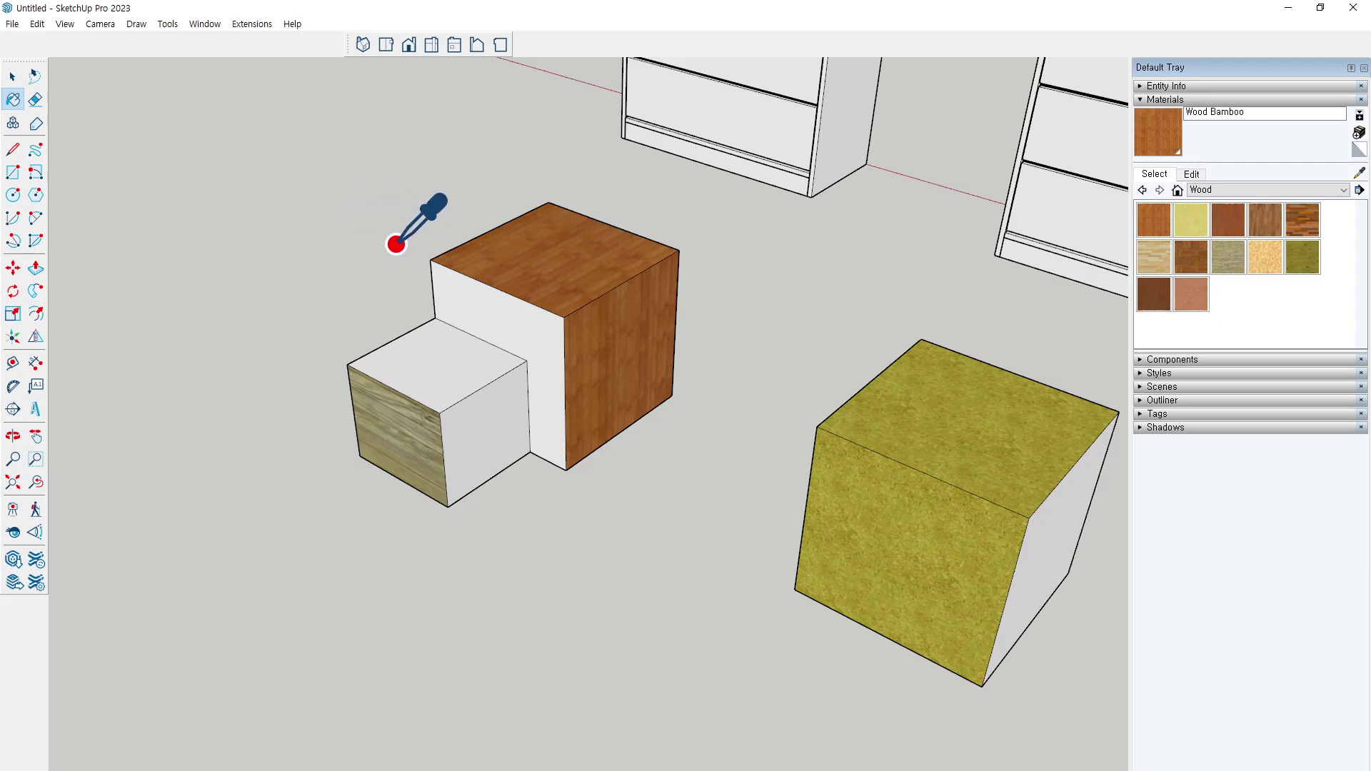
pyautogui.keyDown('alt'); pyautogui.click(406, 427); pyautogui.keyUp('alt')
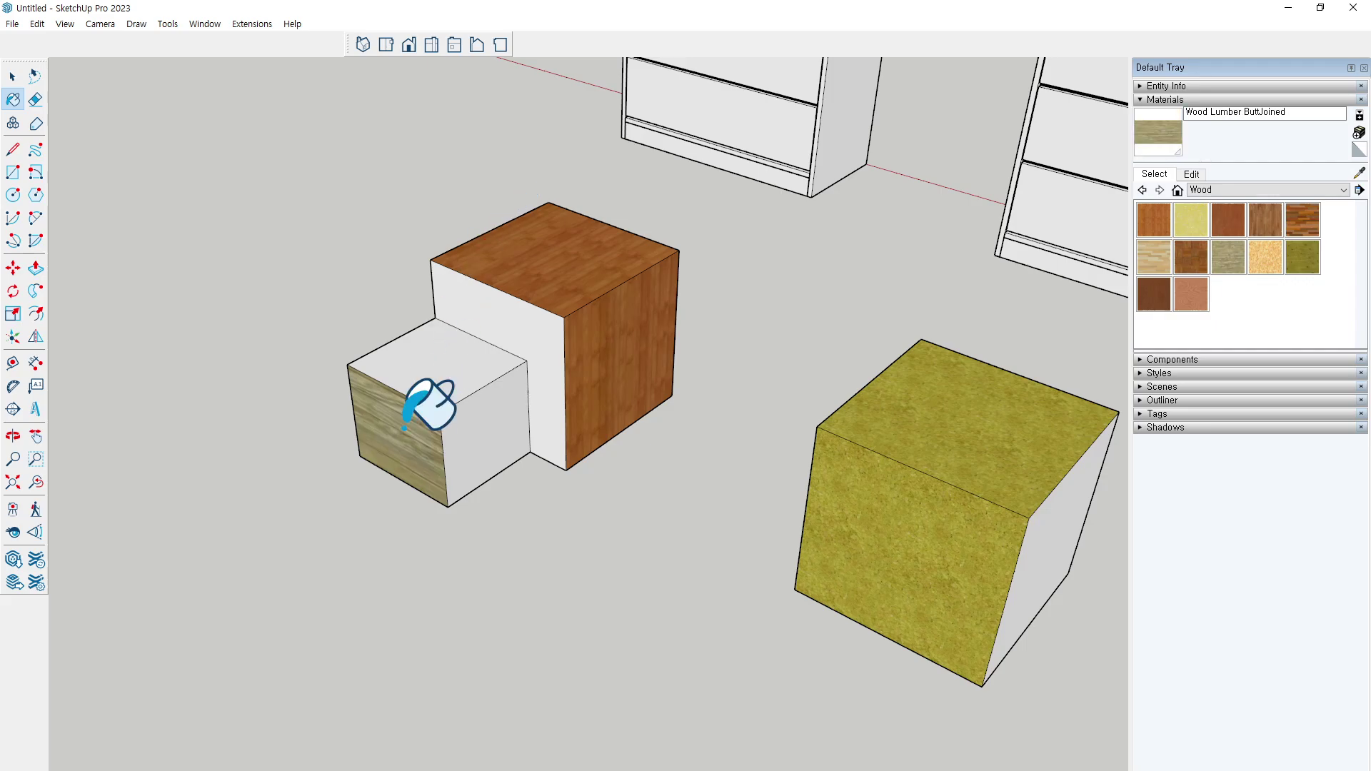
pyautogui.click(561, 262)
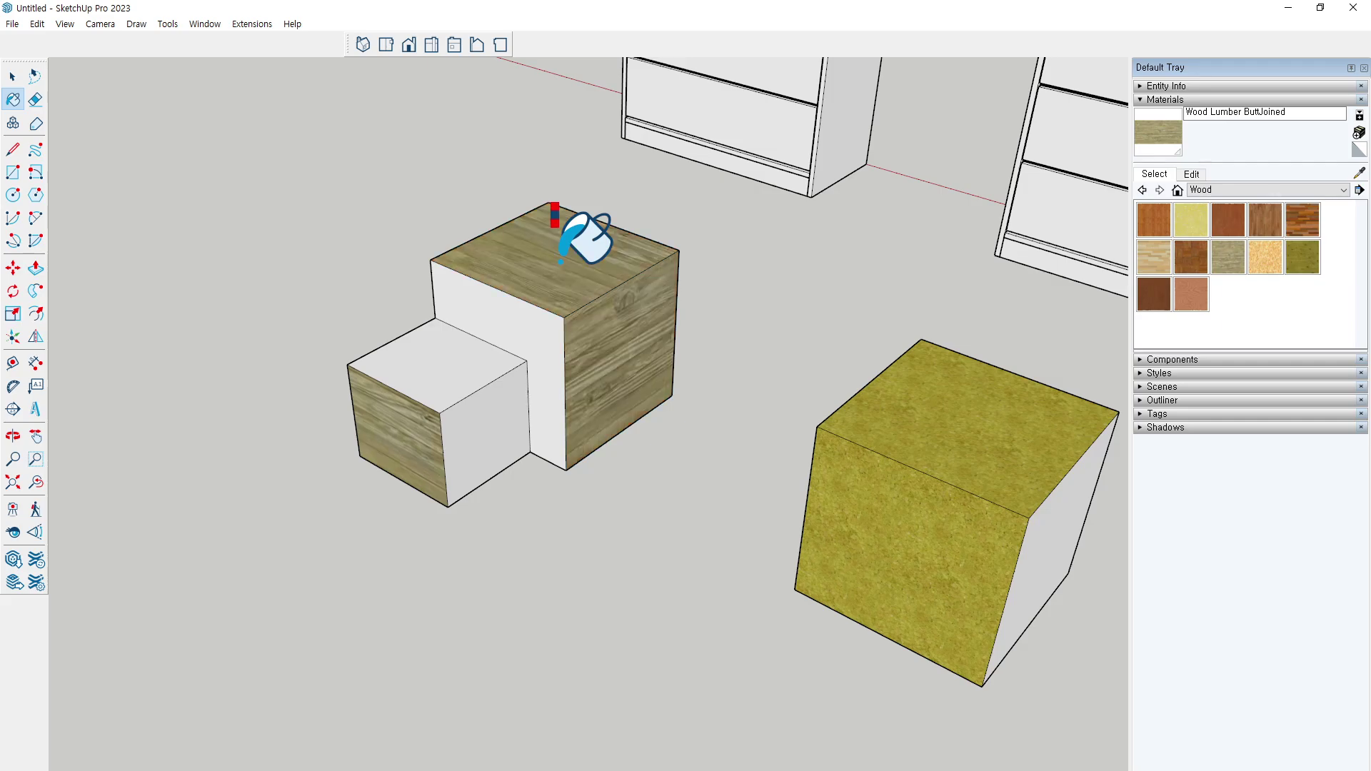
# Sample Wood Board Cork from the separate cube and paint the large cube's top and right with it
pyautogui.keyDown('alt'); pyautogui.click(968, 407); pyautogui.keyUp('alt')
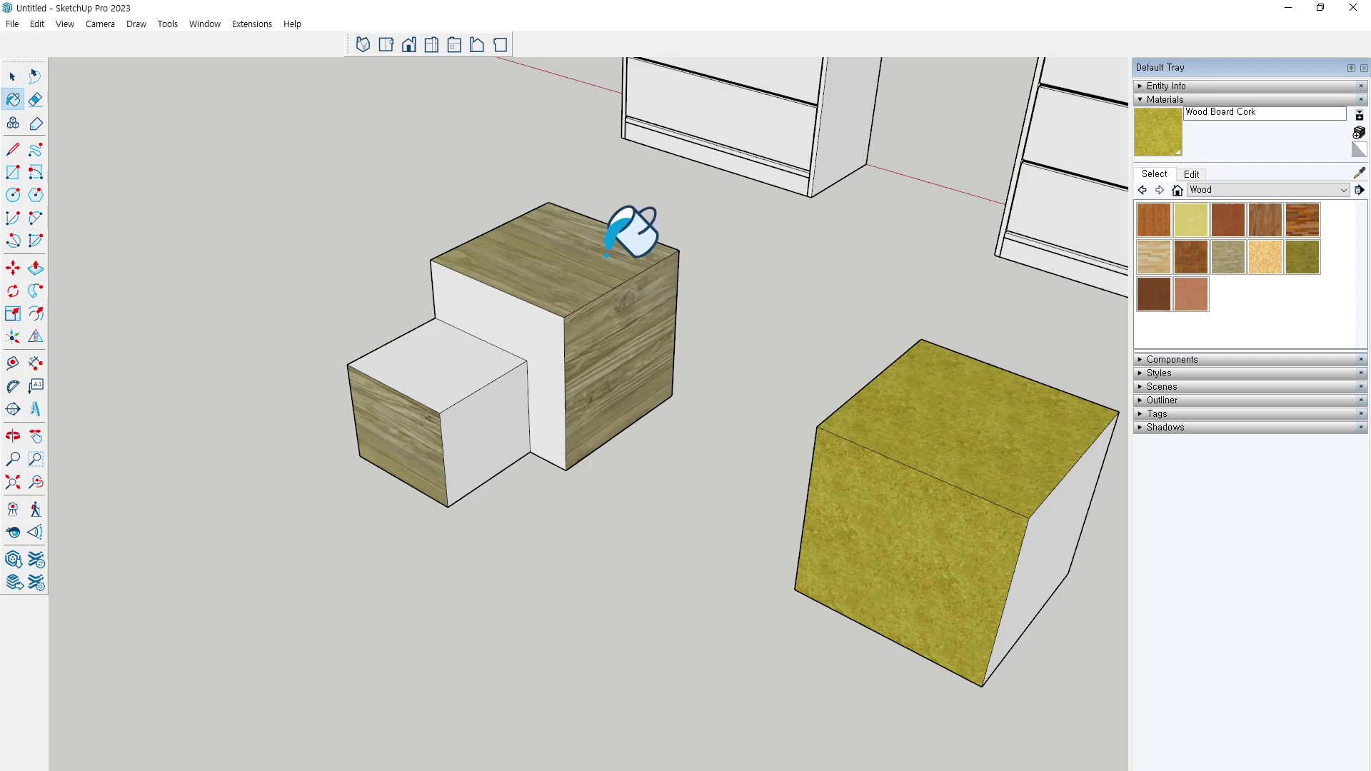
pyautogui.click(580, 258)
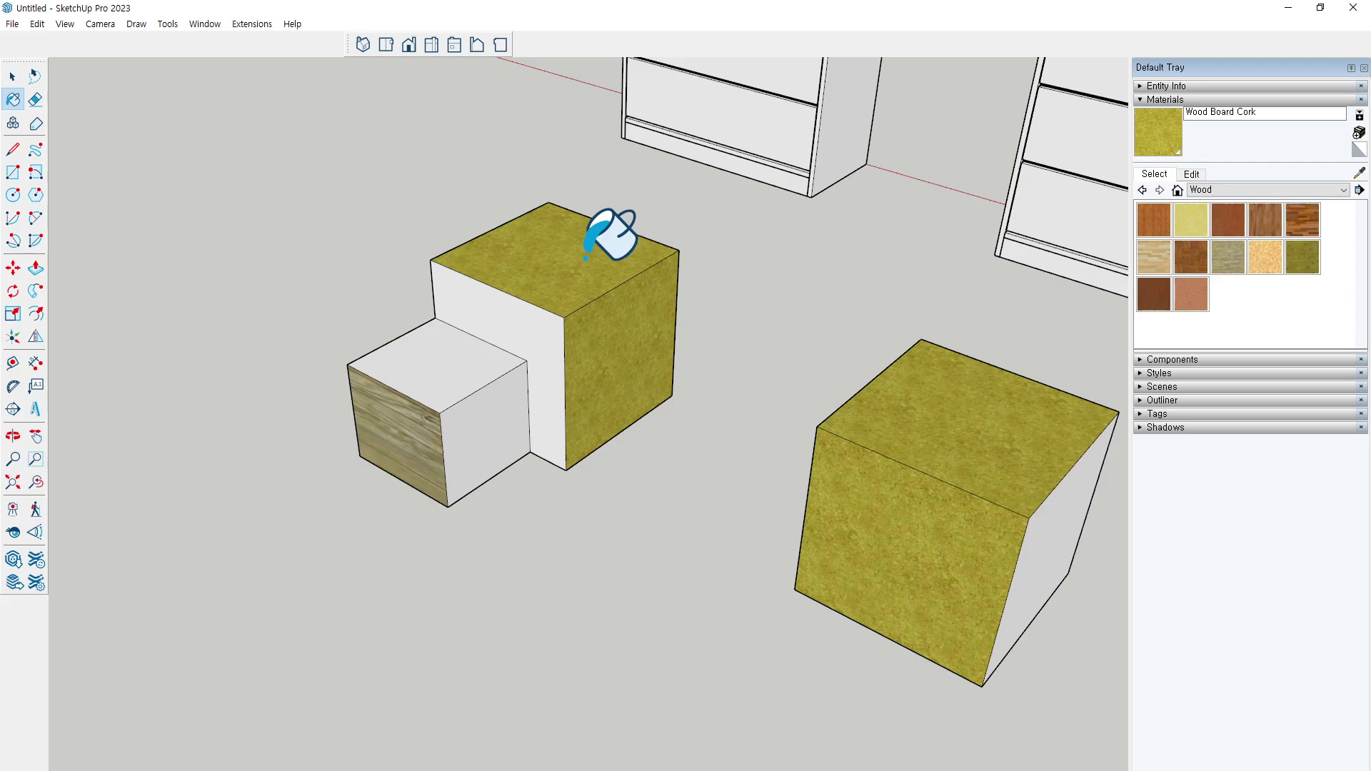
pyautogui.moveTo(967, 341); pyautogui.dragTo(921, 375, button='middle')
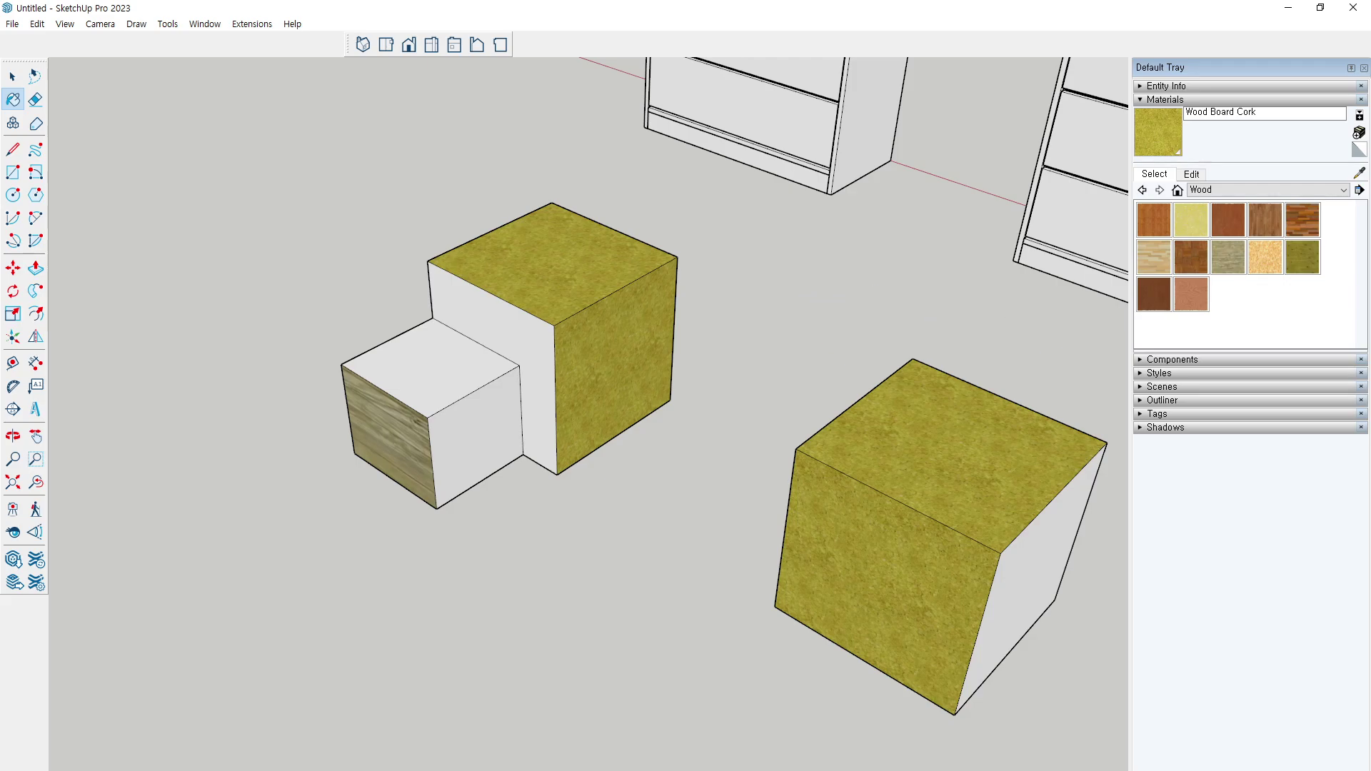
pyautogui.press('space')
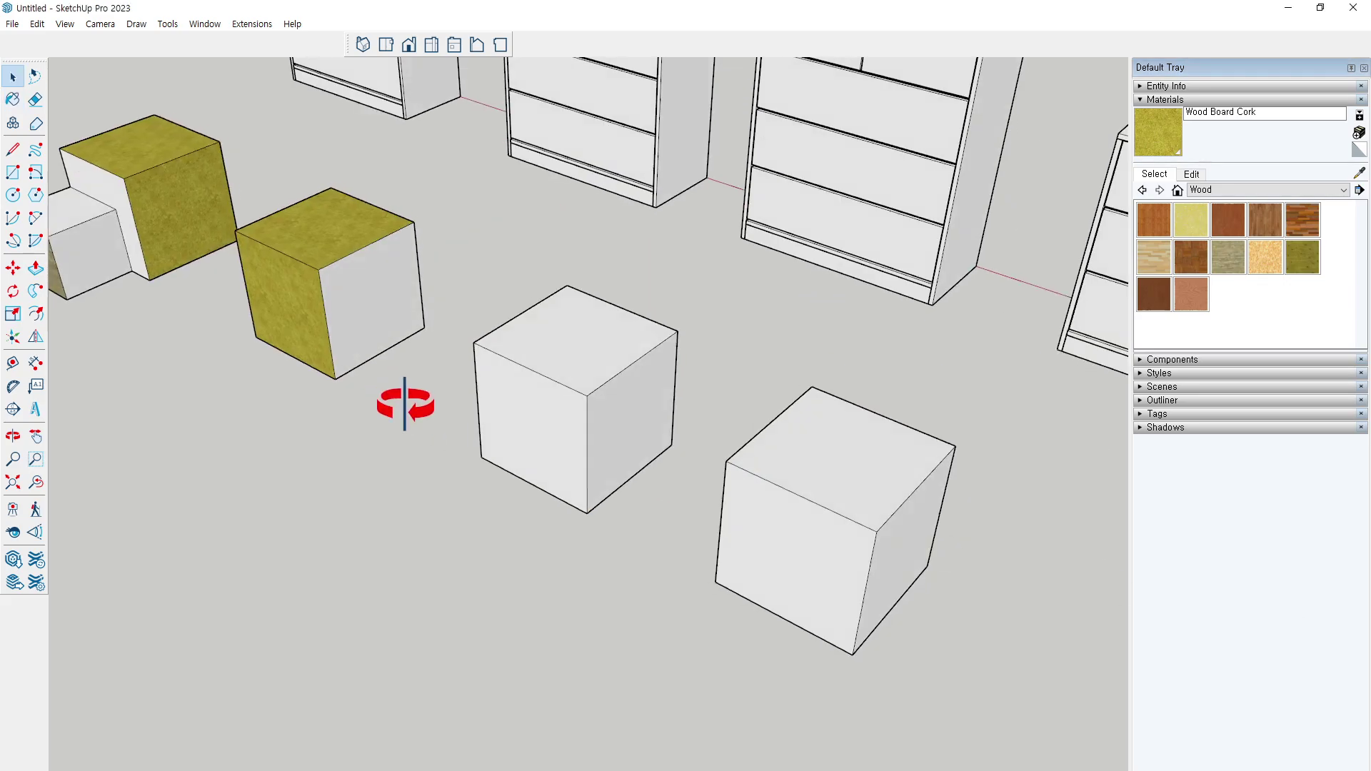
# Select the whole centre cube and make it a group
pyautogui.moveTo(400, 400); pyautogui.dragTo(529, 388, button='middle')
pyautogui.scroll(2, 616, 392)
pyautogui.click(615, 391)
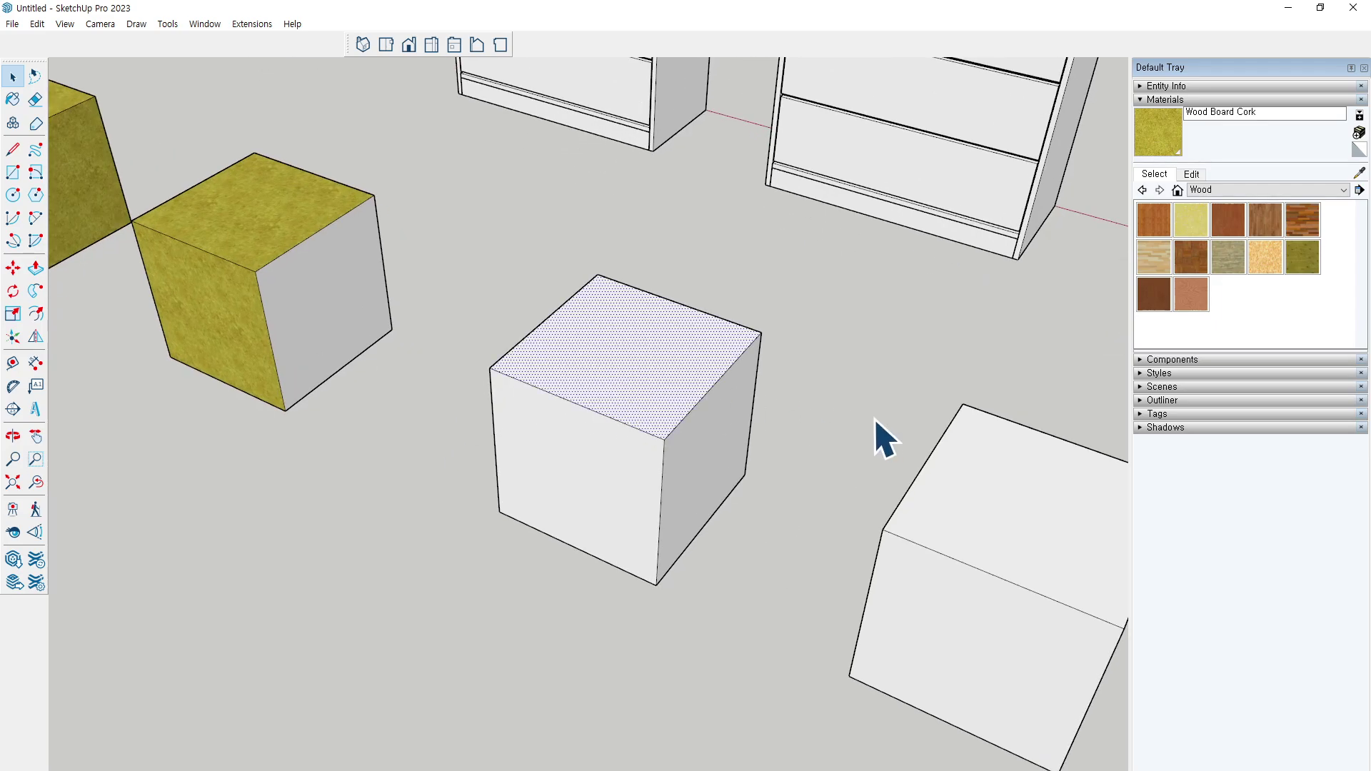
pyautogui.click(822, 377)
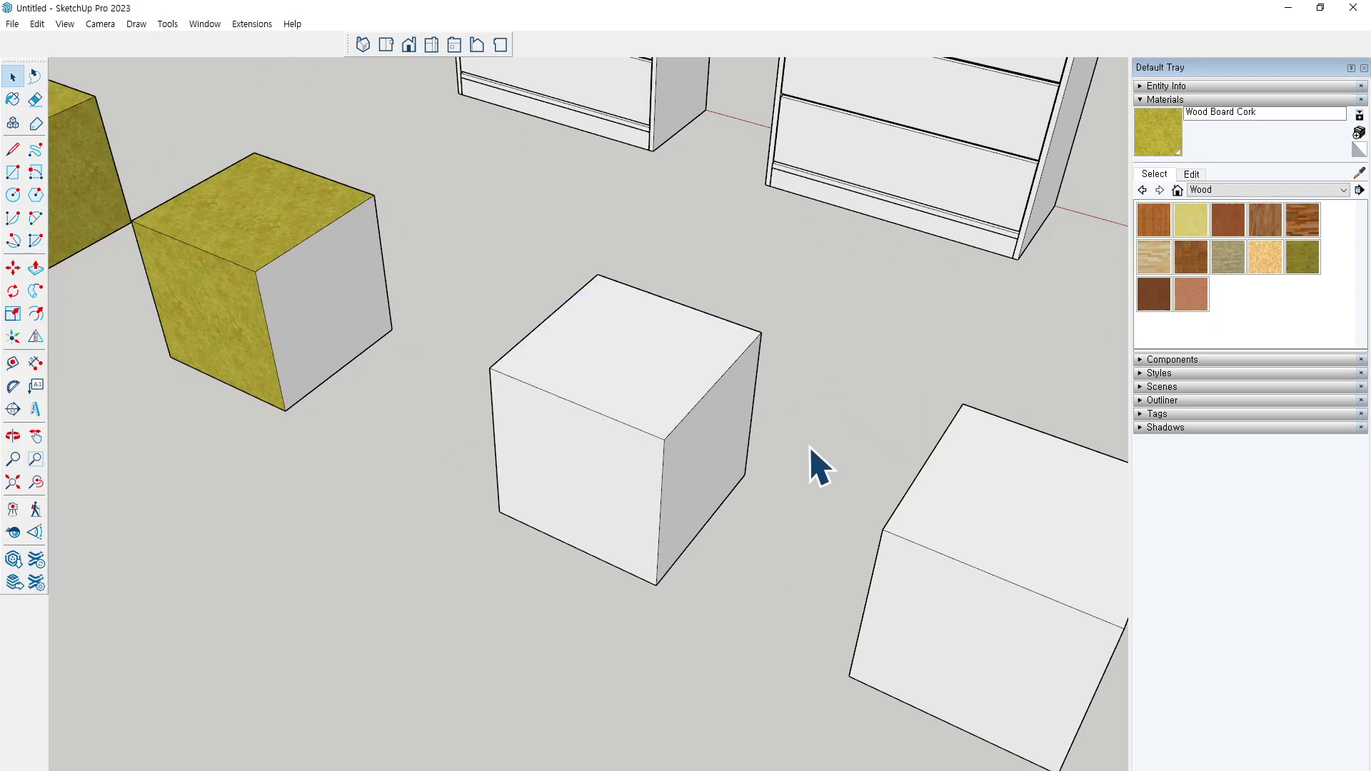
pyautogui.moveTo(810, 449); pyautogui.dragTo(688, 427, button='middle')
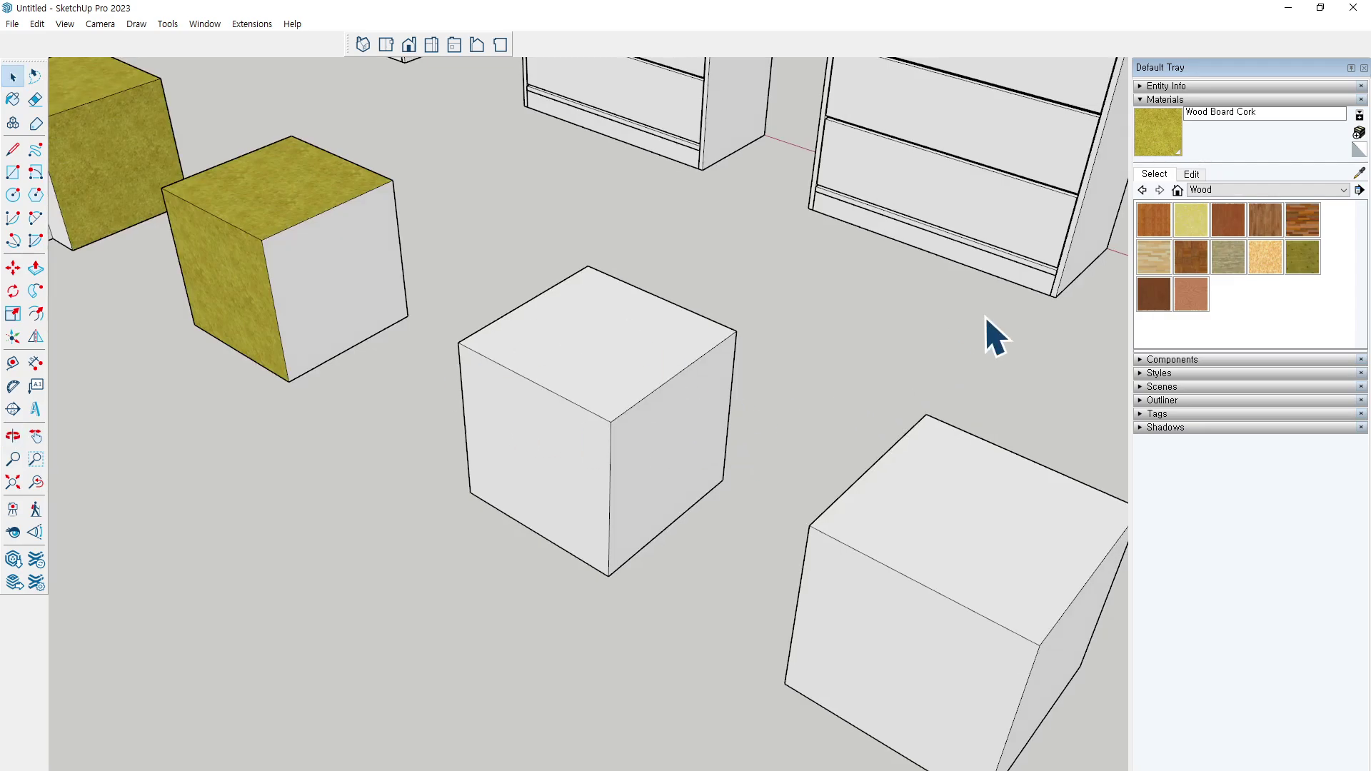
pyautogui.tripleClick(577, 345)
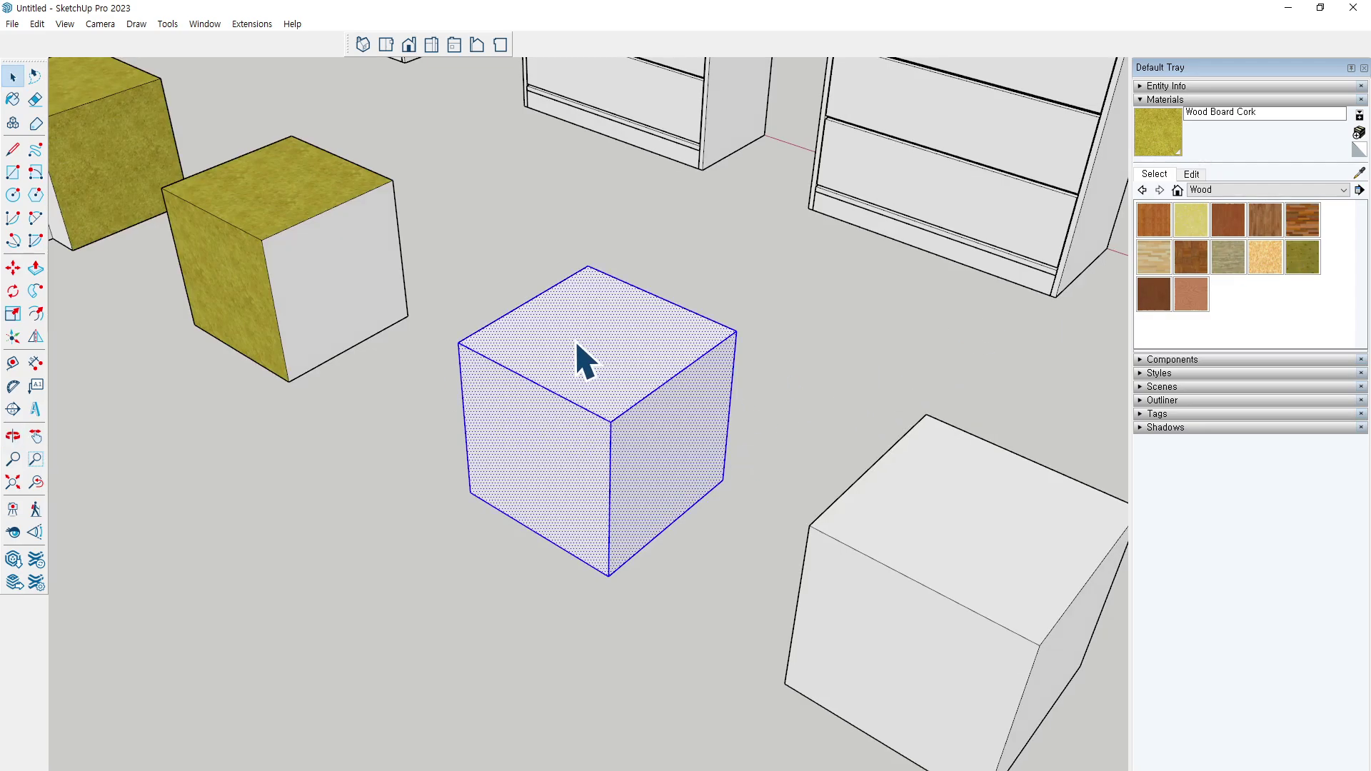
pyautogui.rightClick(577, 345)
pyautogui.click(653, 469)
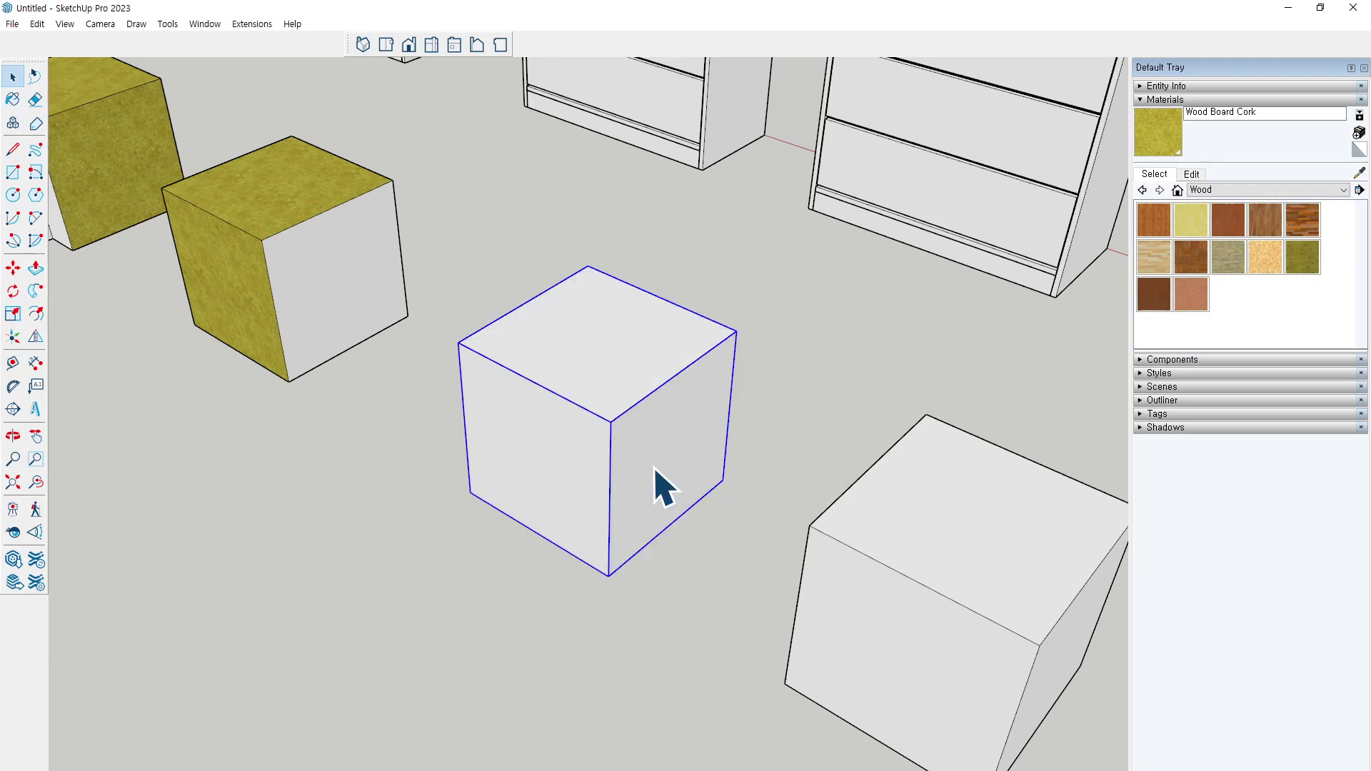
pyautogui.click(799, 285)
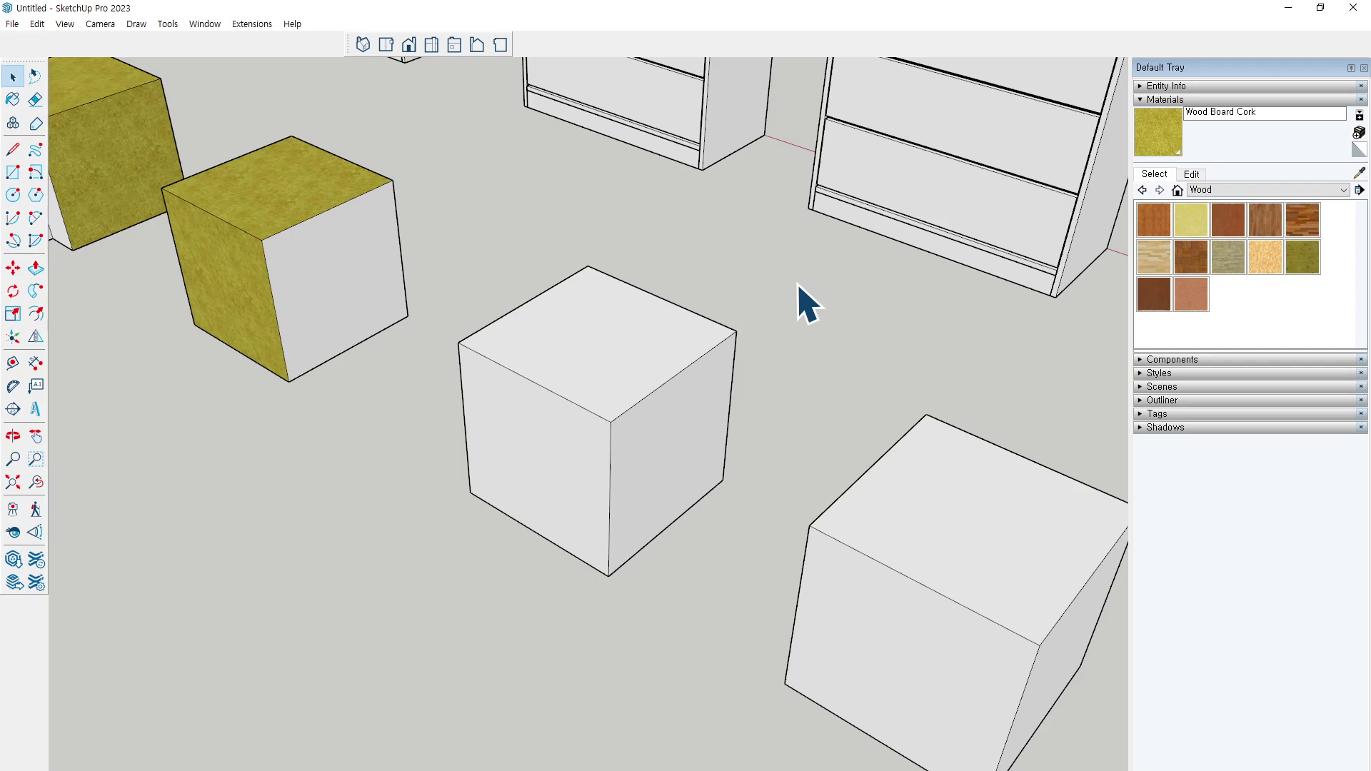
# Paint the grouped centre cube with Wood Floor Light, then change it to Wood Floor Dark
pyautogui.click(1154, 257)
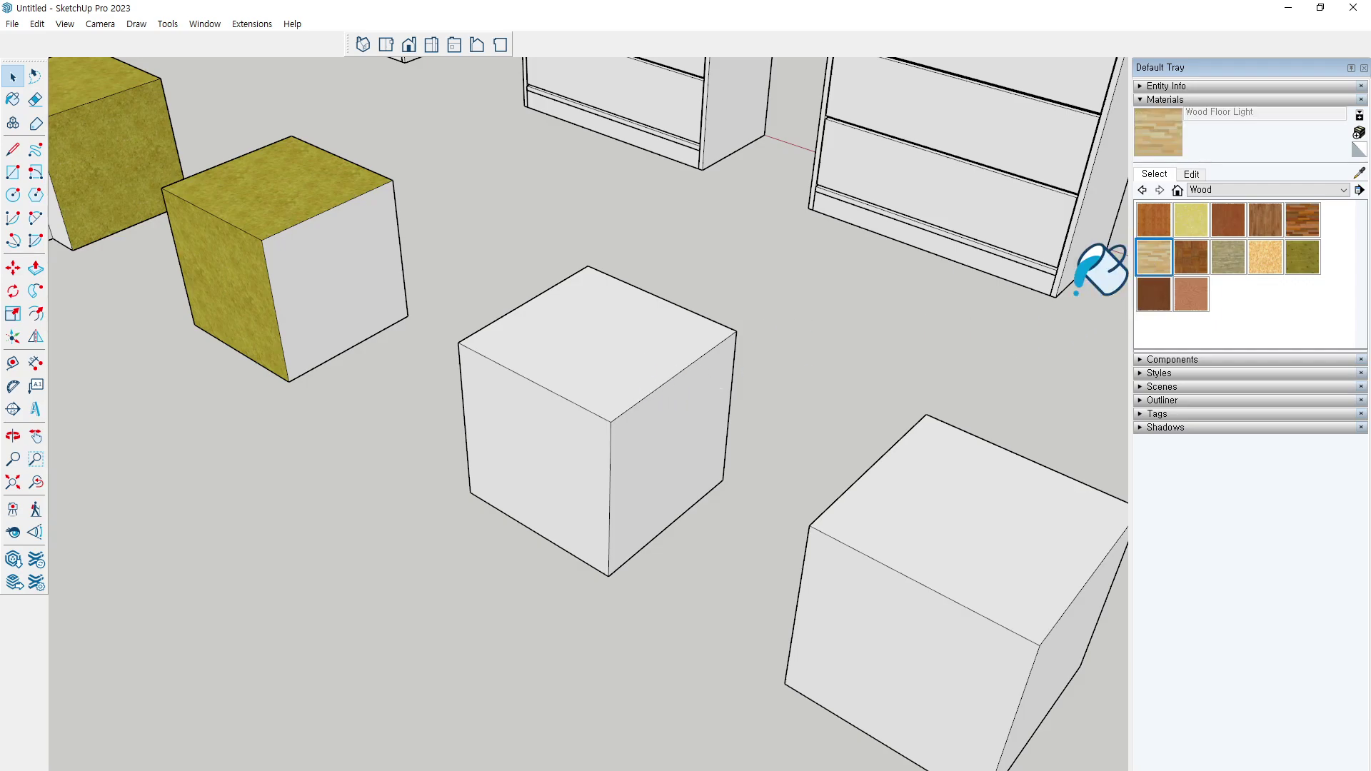
pyautogui.click(586, 325)
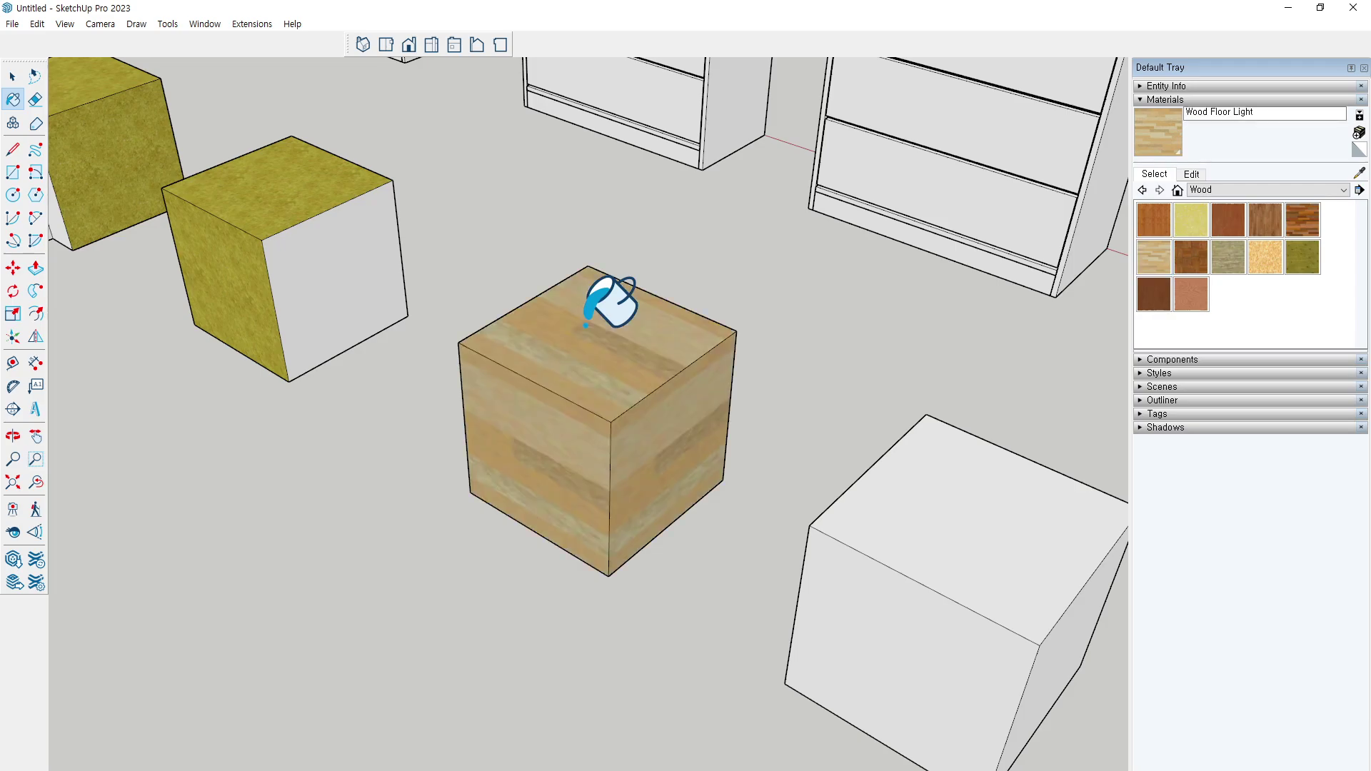
pyautogui.click(1303, 220)
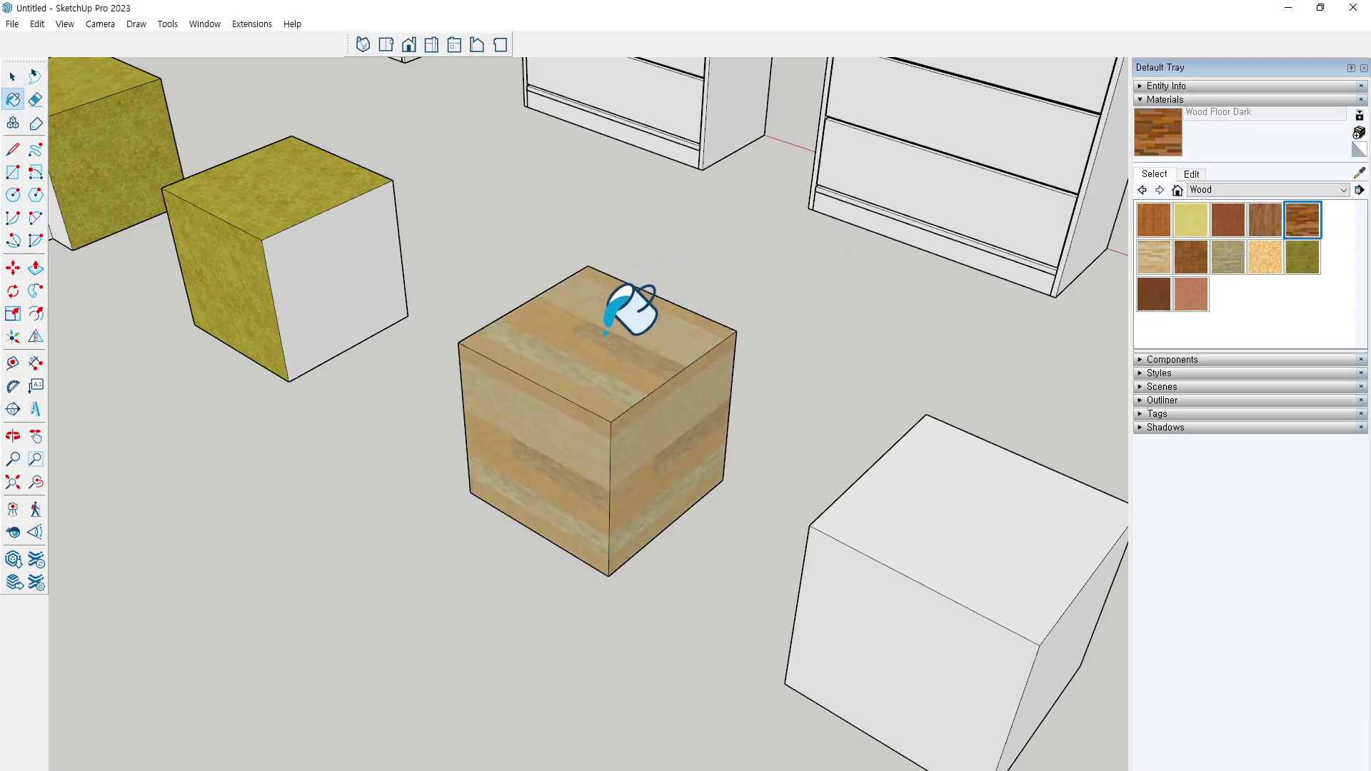
pyautogui.click(605, 333)
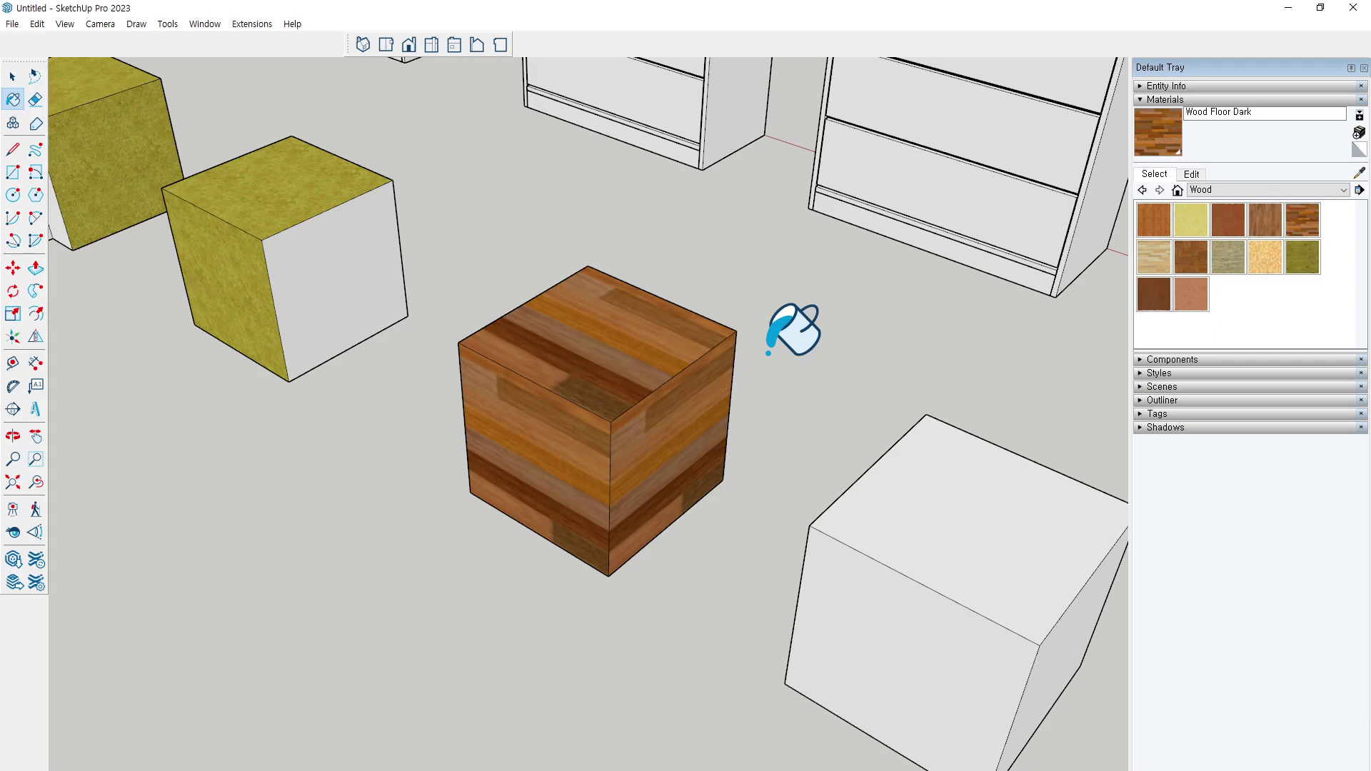
pyautogui.press('space')
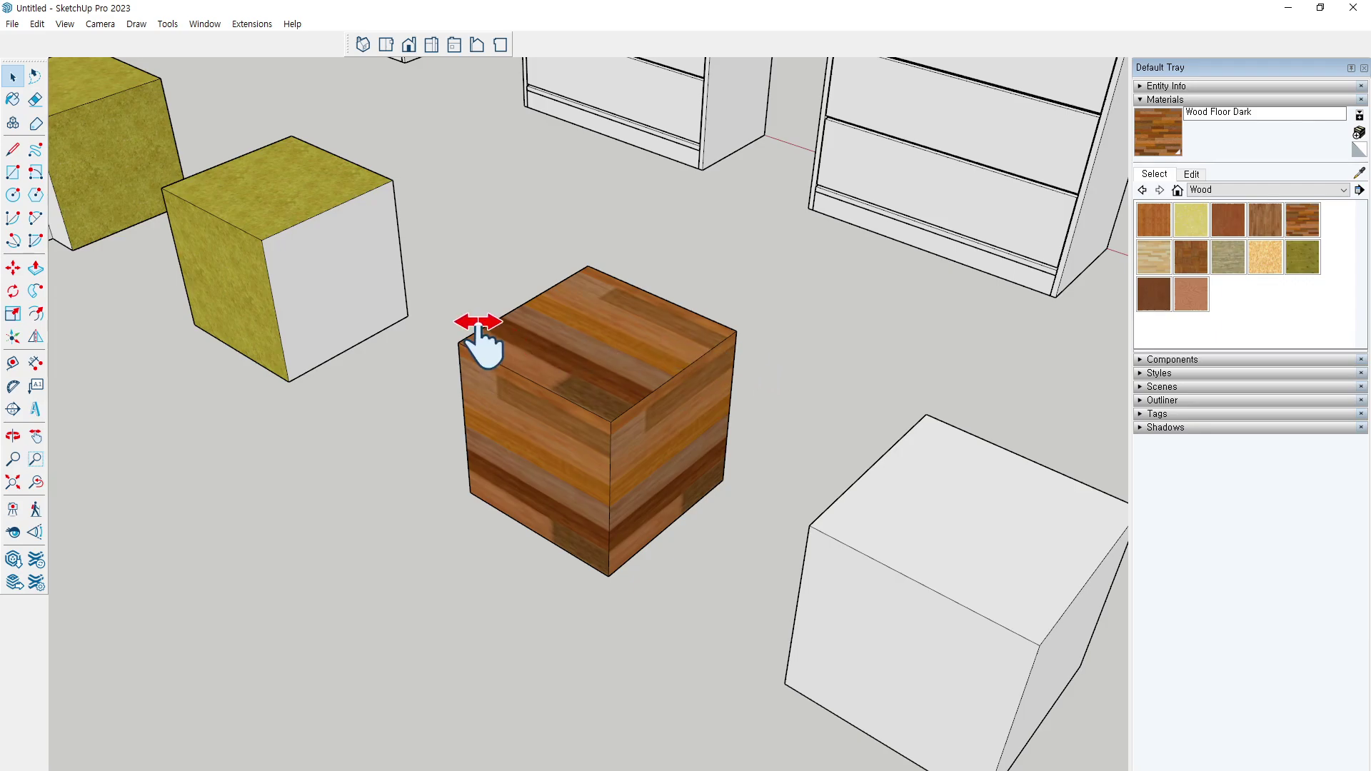
# Paint every face of the left cork cube with Wood Floor Dark
pyautogui.keyDown('shift'); pyautogui.moveTo(481, 327); pyautogui.dragTo(853, 341, button='middle'); pyautogui.keyUp('shift')
pyautogui.click(1309, 220)
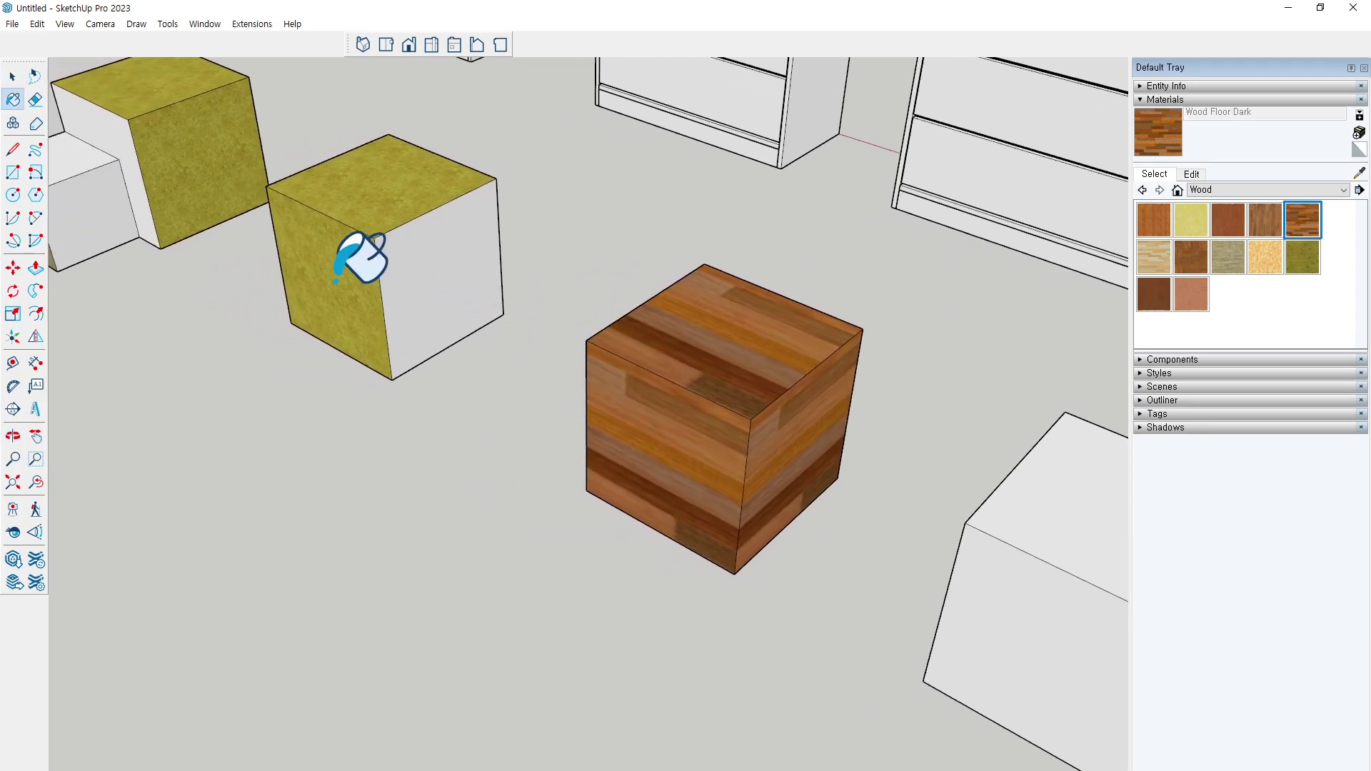
pyautogui.click(336, 279)
pyautogui.click(389, 184)
pyautogui.click(427, 278)
pyautogui.press('space')
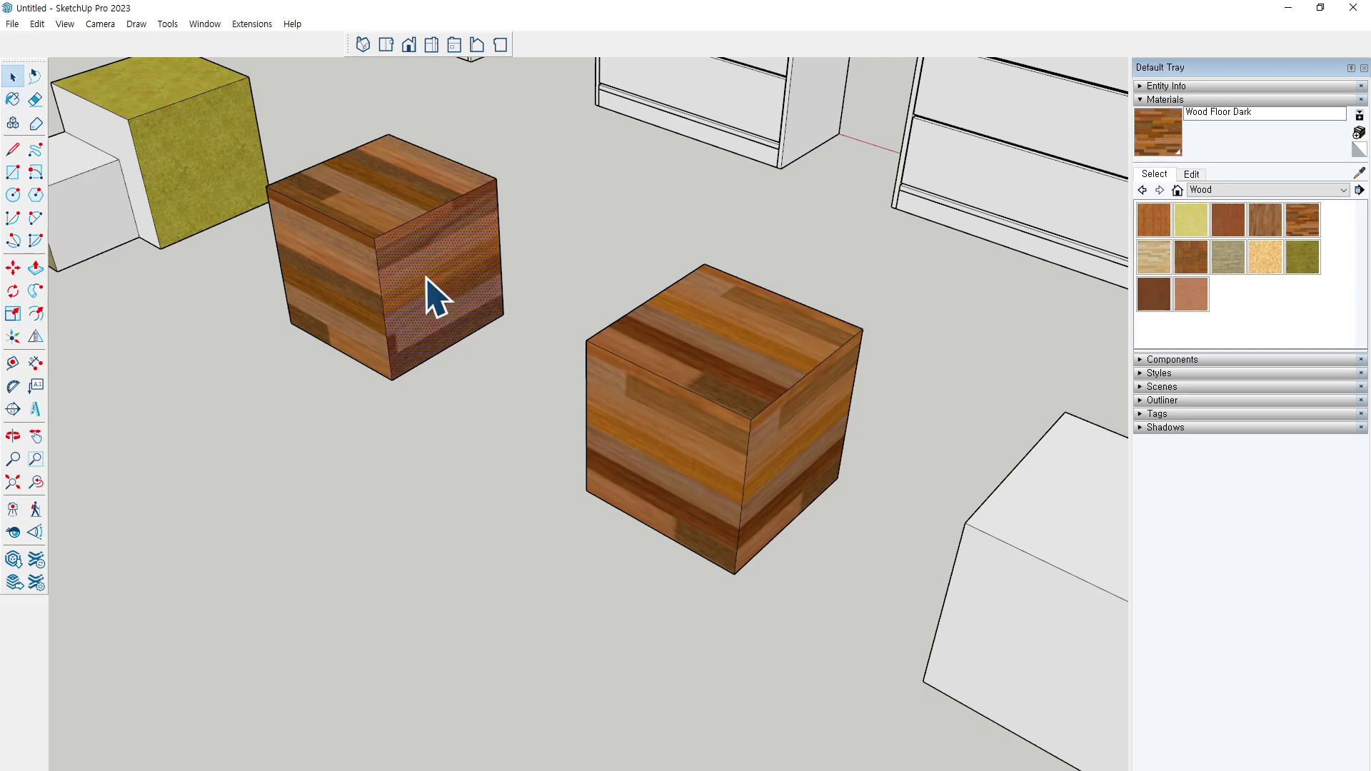
# Select the newly painted cube, then clear it and select the right wooden cube
pyautogui.tripleClick(428, 297)
pyautogui.keyDown('shift'); pyautogui.moveTo(421, 257); pyautogui.dragTo(528, 294, button='middle'); pyautogui.keyUp('shift')
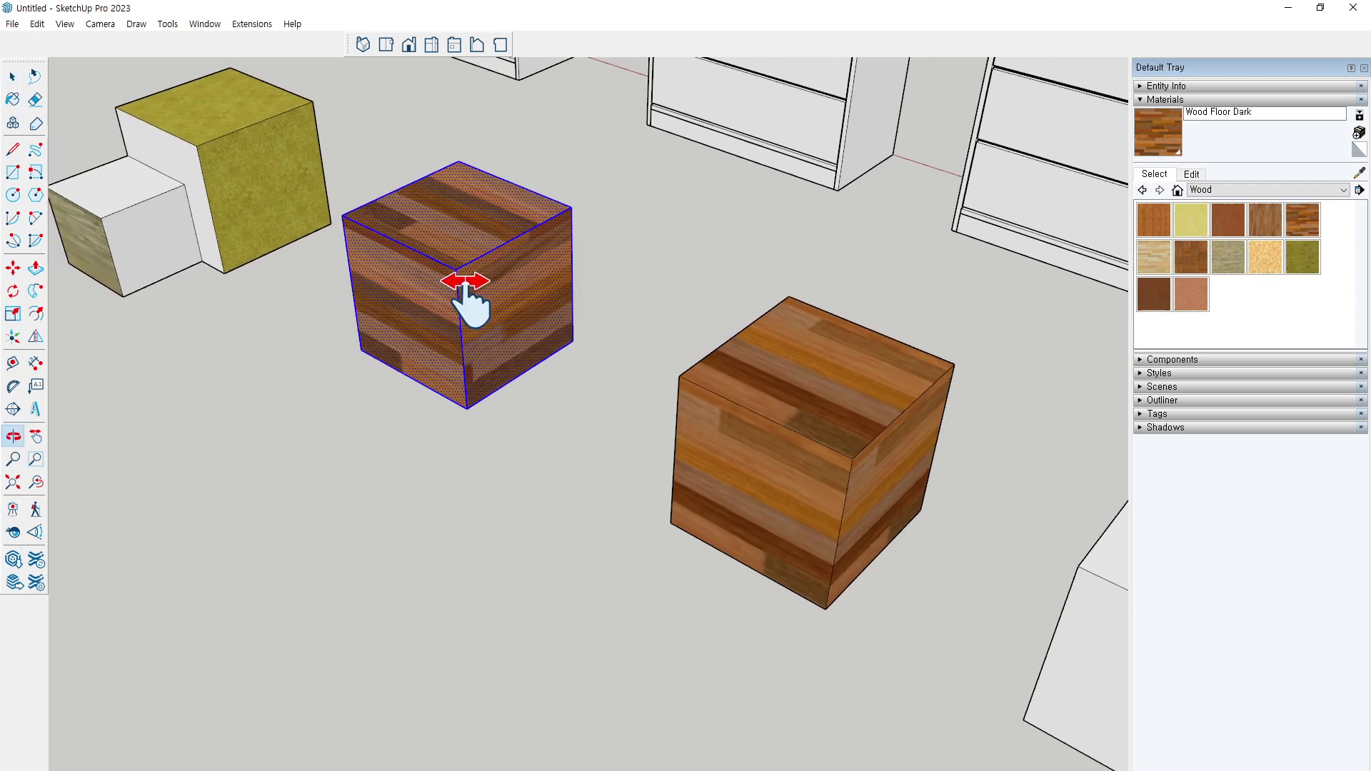
pyautogui.click(1299, 221)
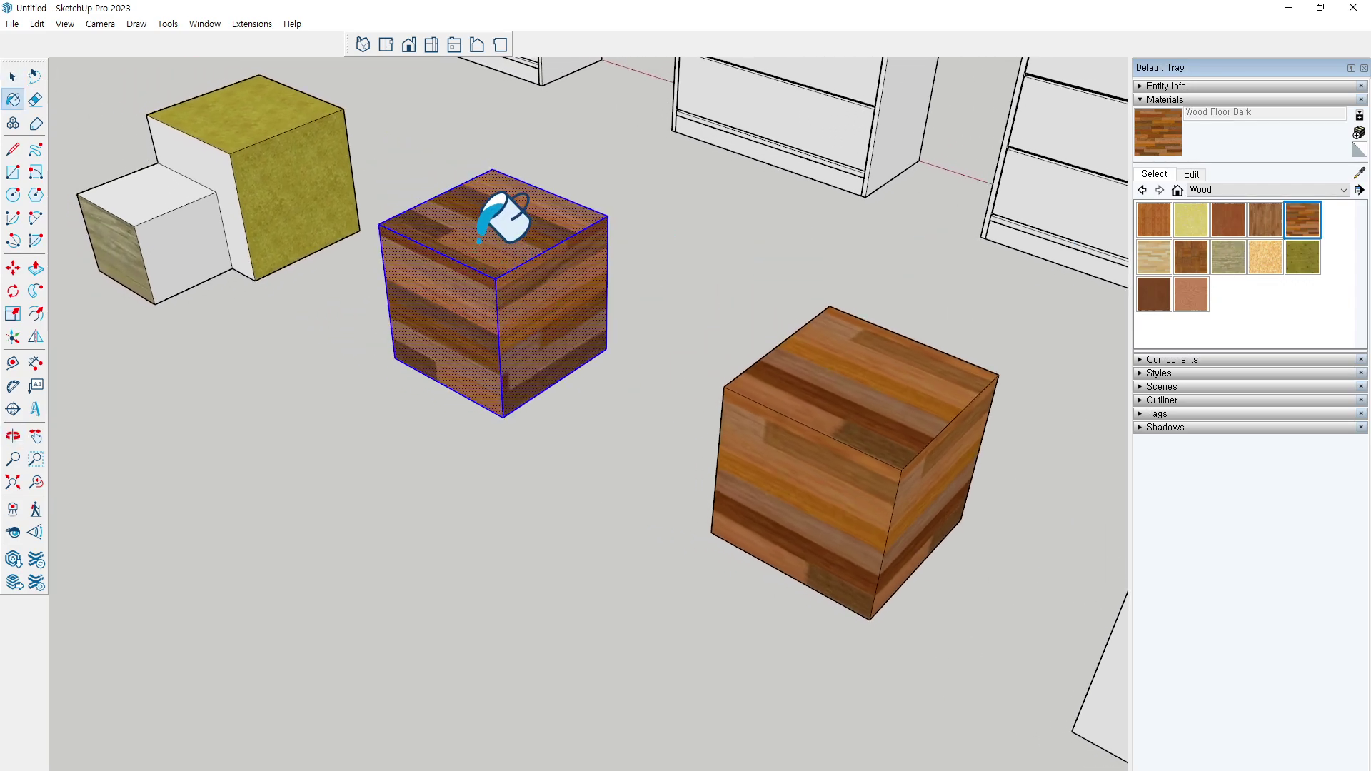
pyautogui.press('space')
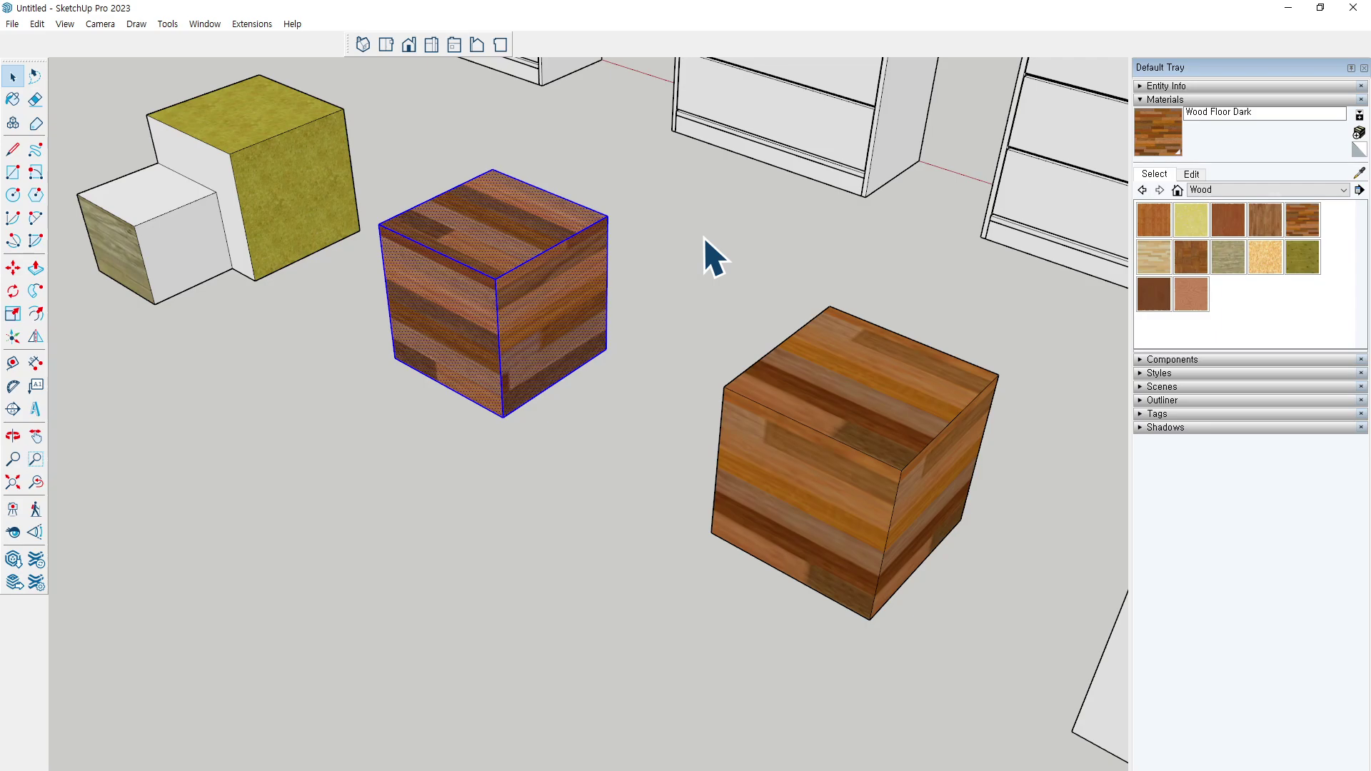
pyautogui.click(707, 257)
pyautogui.moveTo(765, 321); pyautogui.dragTo(628, 326, button='middle')
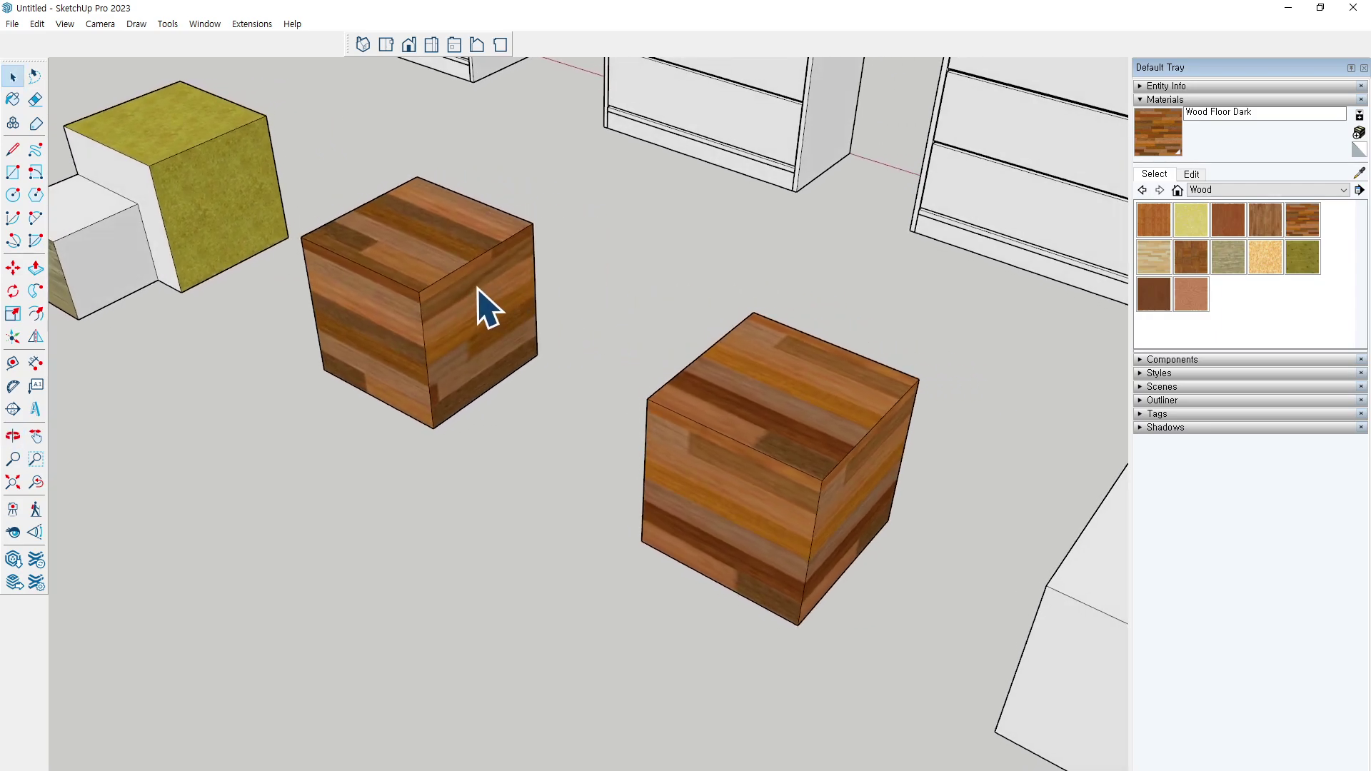
pyautogui.click(827, 437)
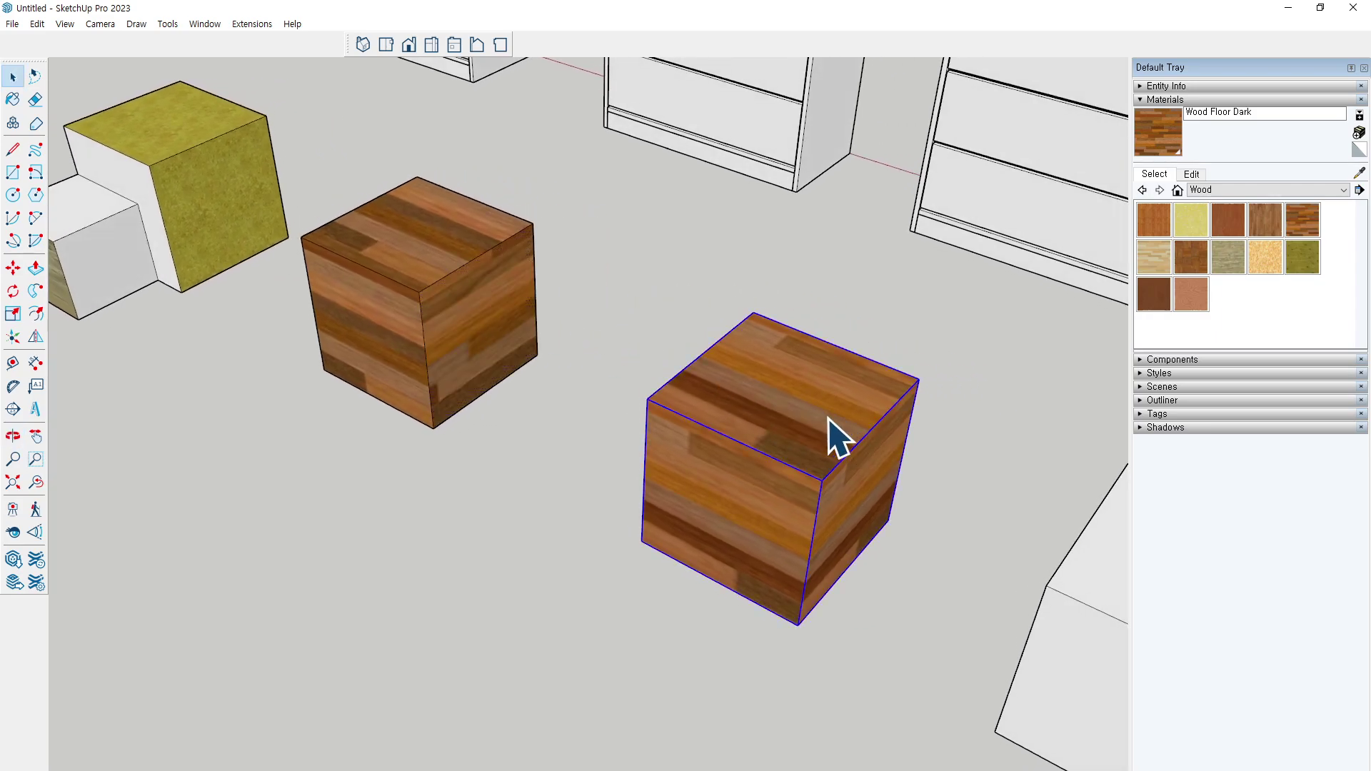
# Open Texture > Position on the left wooden cube's front face
pyautogui.rightClick(738, 487)
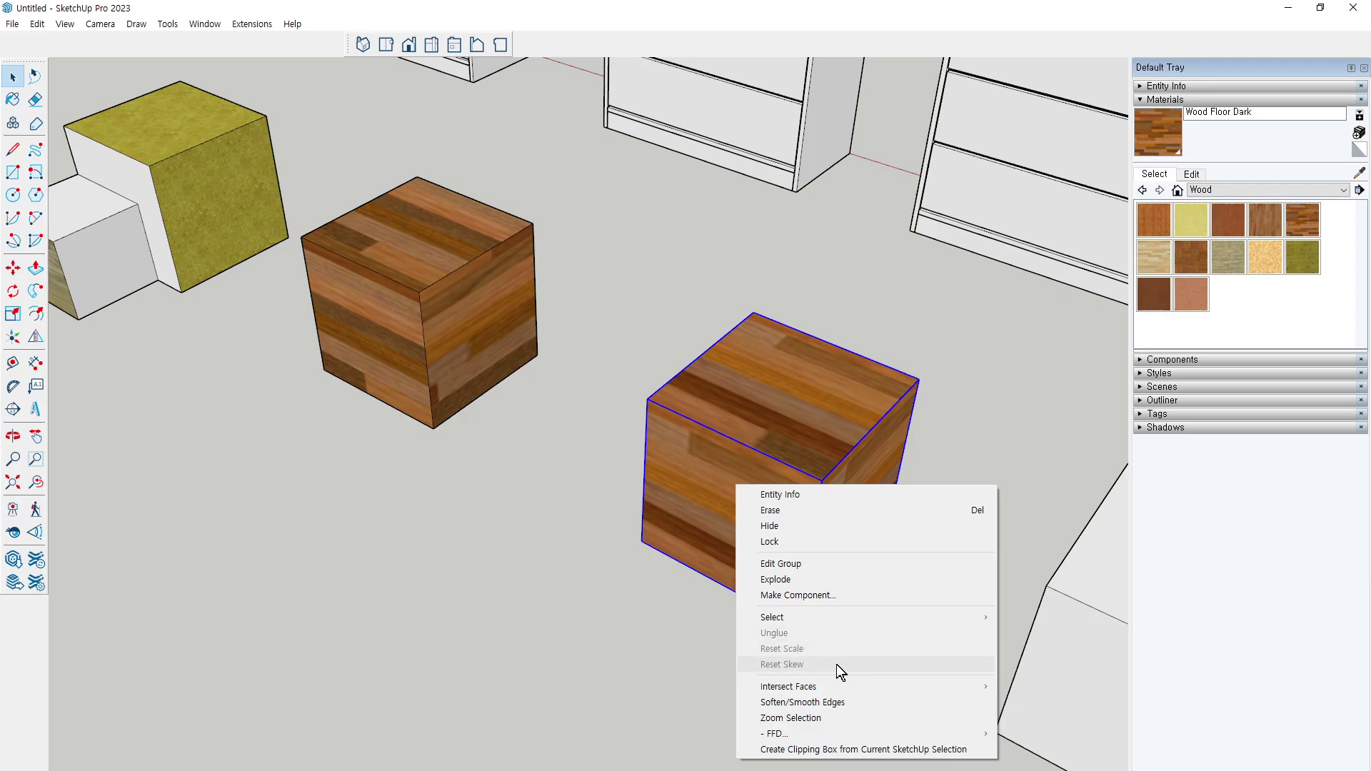
pyautogui.click(520, 557)
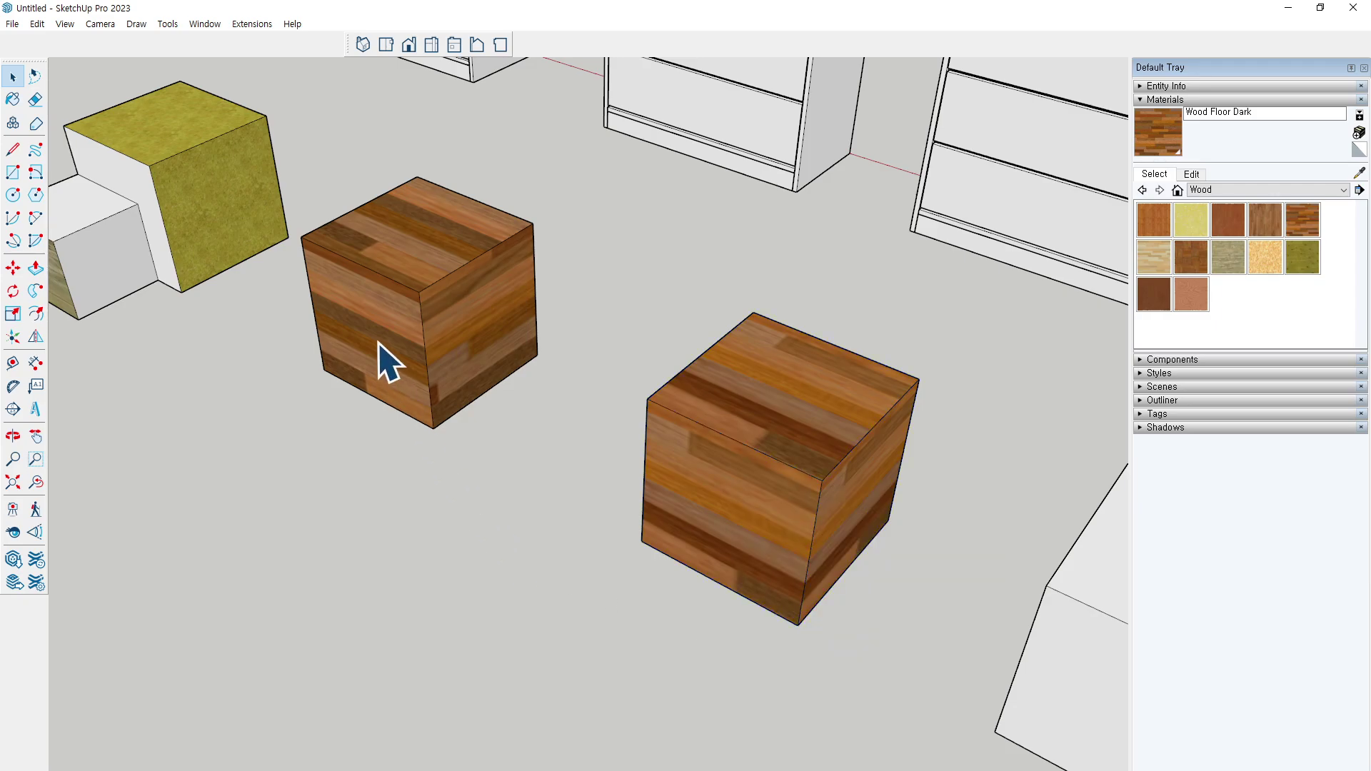
pyautogui.moveTo(379, 361); pyautogui.dragTo(535, 407, button='middle')
pyautogui.scroll(3, 548, 393)
pyautogui.rightClick(517, 384)
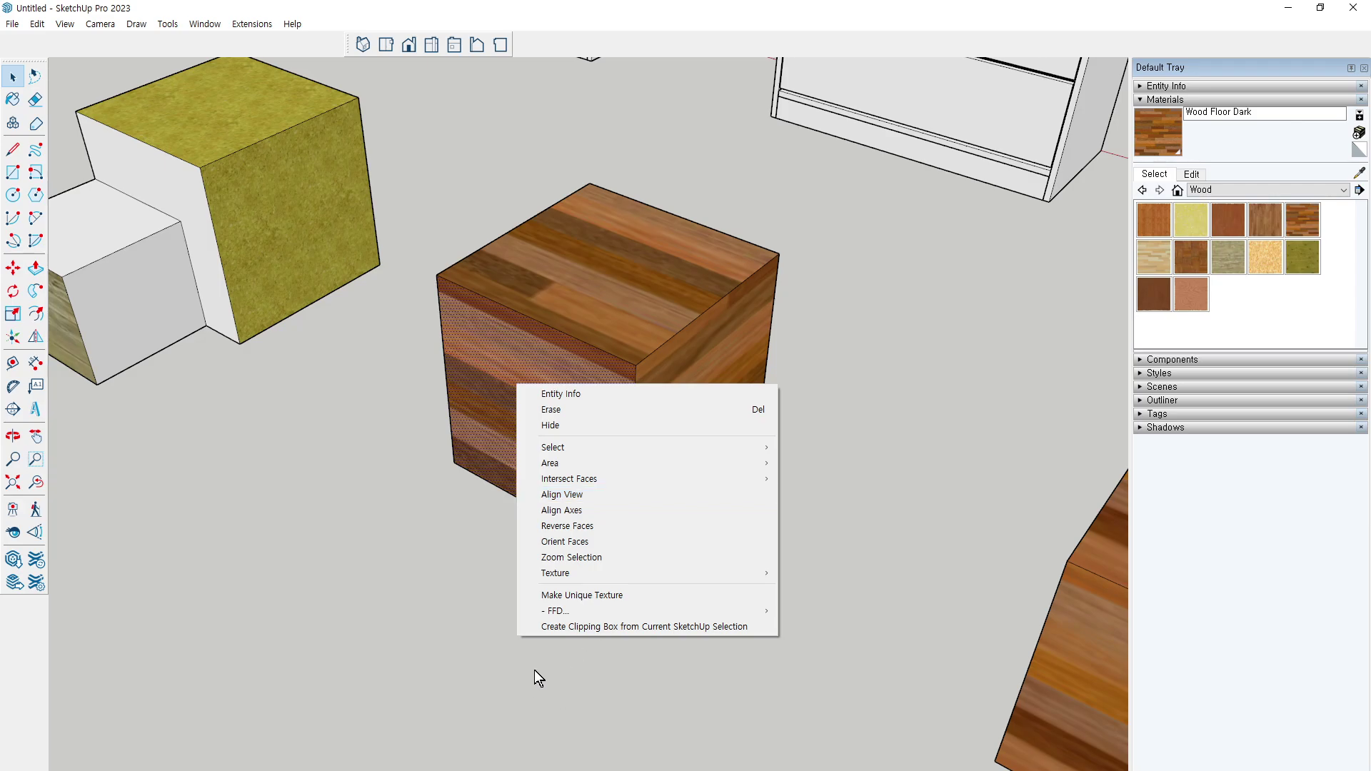
pyautogui.moveTo(643, 573)
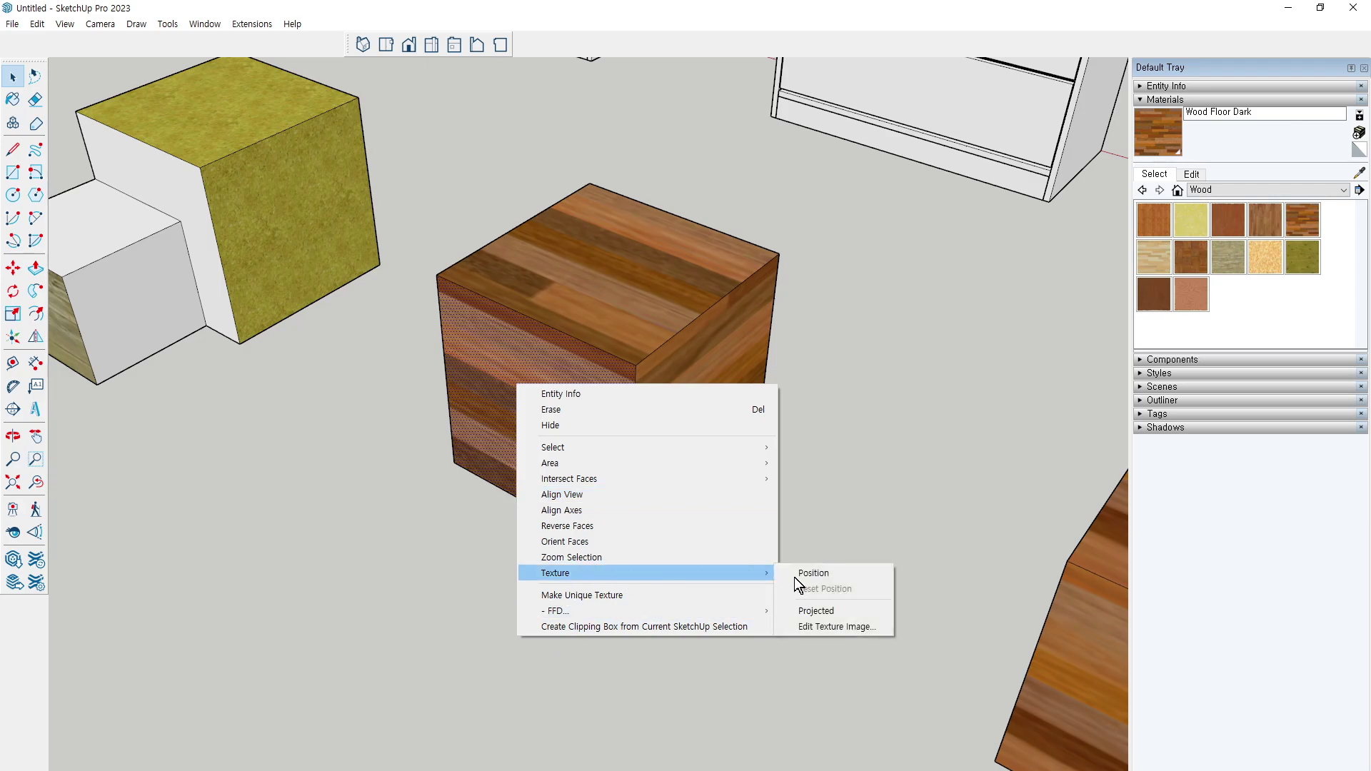
pyautogui.click(834, 573)
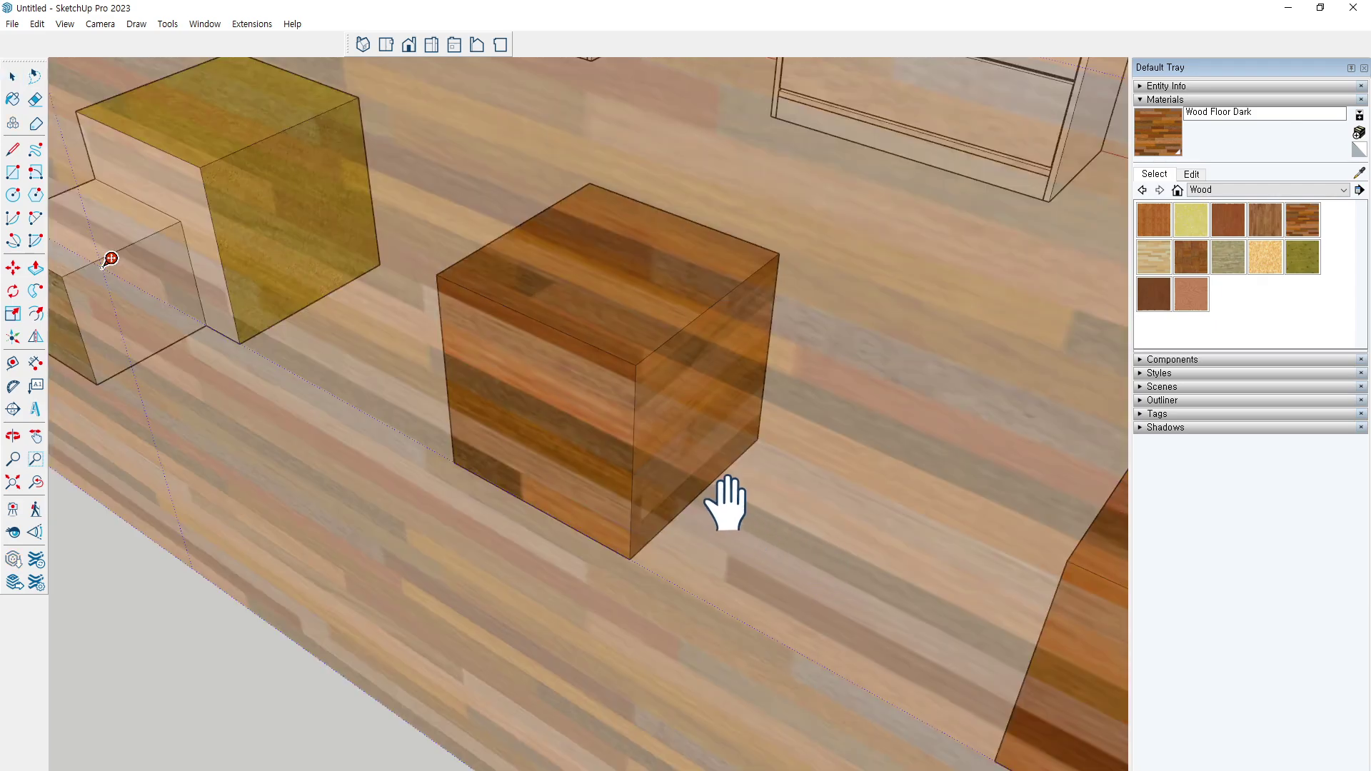
# Slide and rotate the wood grain across the face, then finish positioning
pyautogui.moveTo(725, 498)
pyautogui.mouseDown(button='middle')
pyautogui.moveTo(789, 474)
pyautogui.moveTo(767, 414)
pyautogui.mouseUp(button='middle')
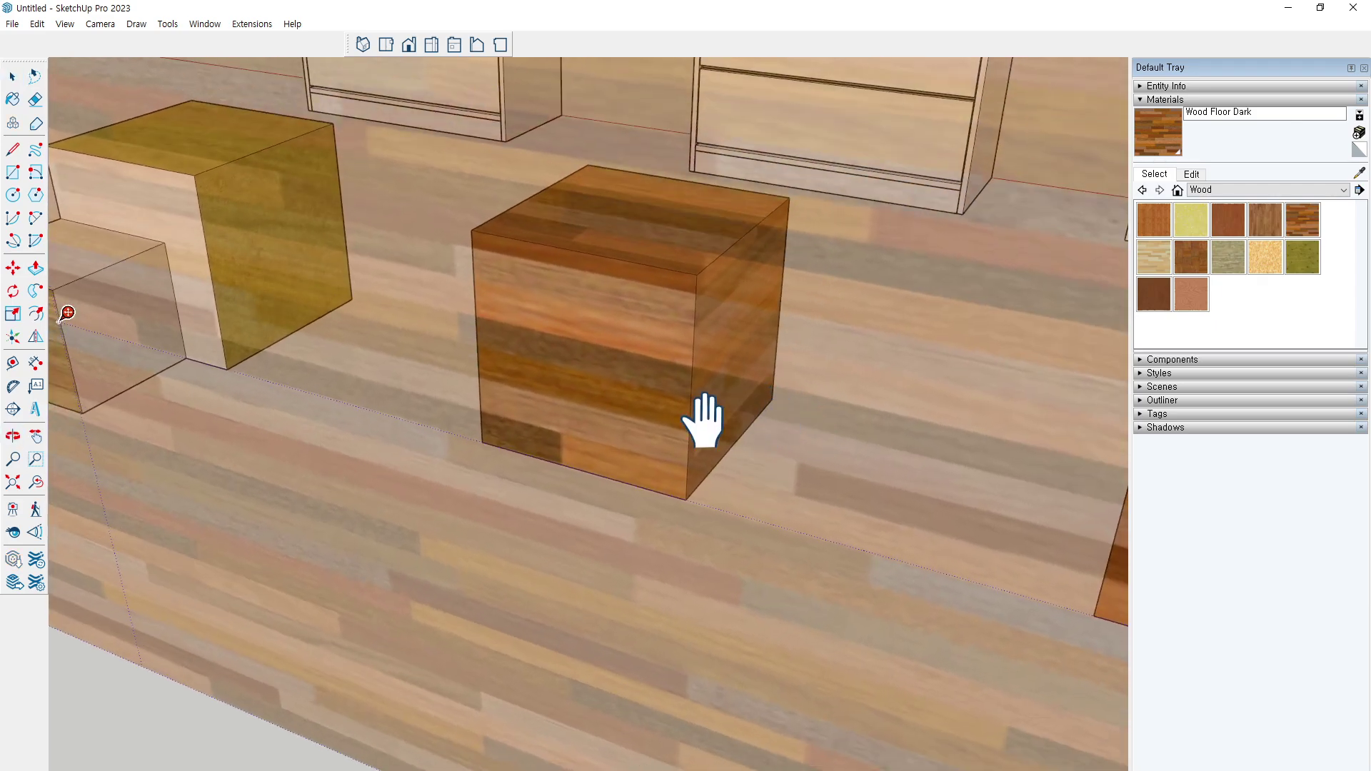
pyautogui.scroll(-3, 664, 414)
pyautogui.scroll(-1, 429, 457)
pyautogui.scroll(-2, 428, 457)
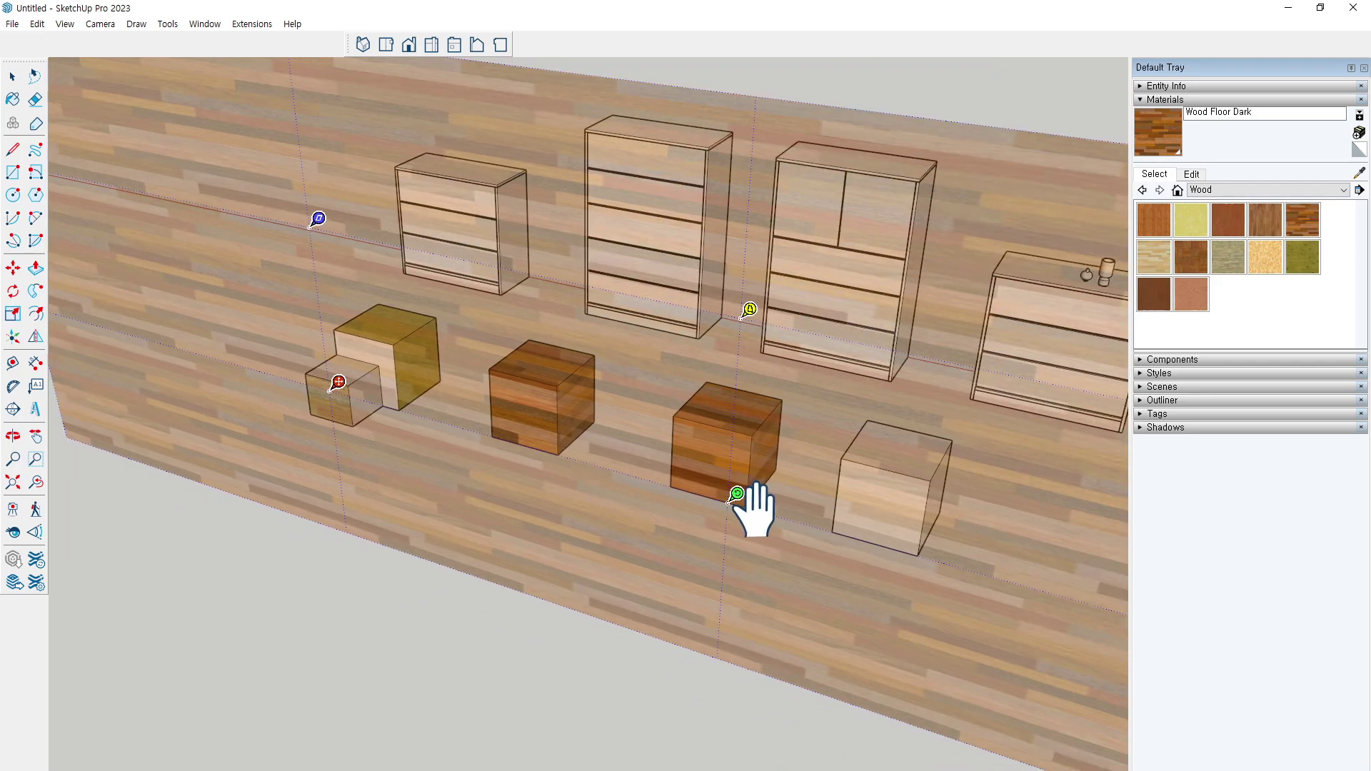
pyautogui.moveTo(765, 475); pyautogui.dragTo(738, 495)
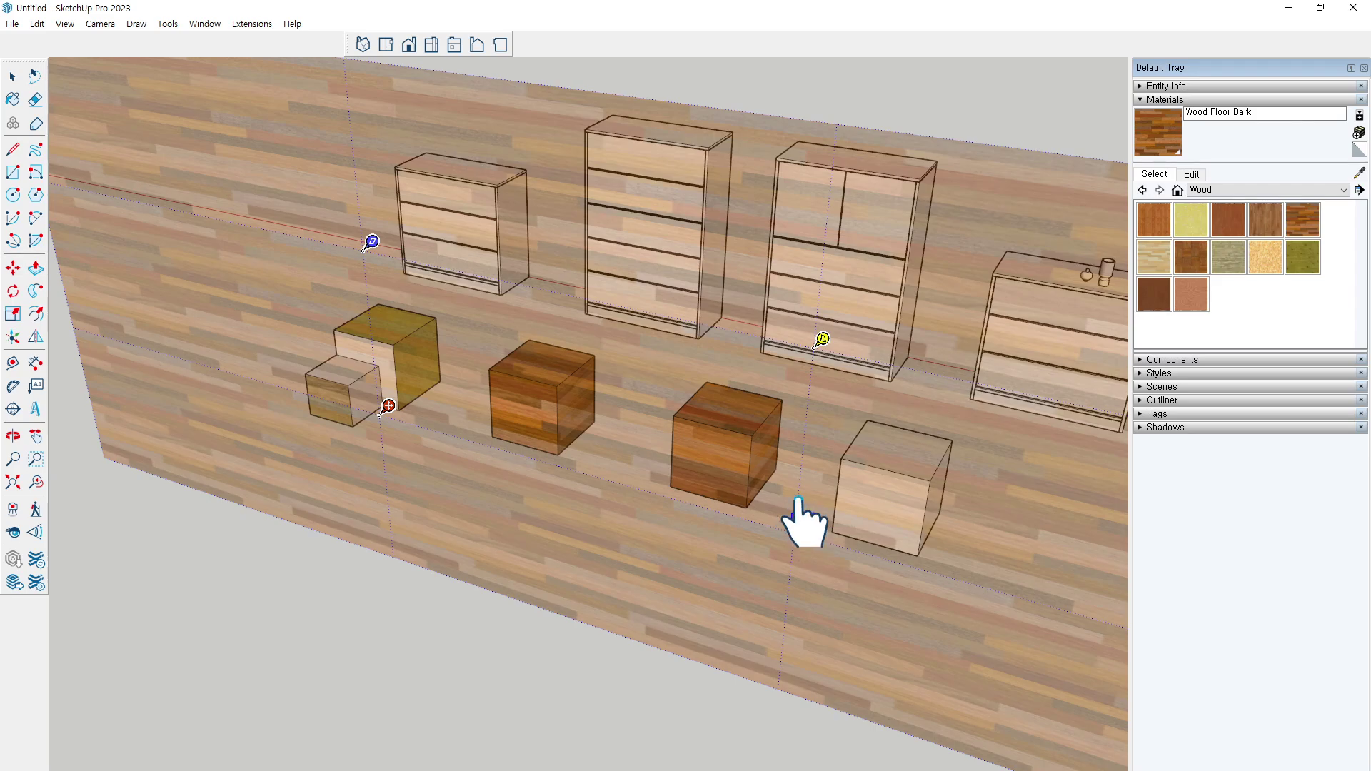
pyautogui.moveTo(793, 532)
pyautogui.mouseDown()
pyautogui.moveTo(741, 372)
pyautogui.moveTo(745, 316)
pyautogui.mouseUp()
pyautogui.scroll(1, 664, 330)
pyautogui.scroll(1, 459, 483)
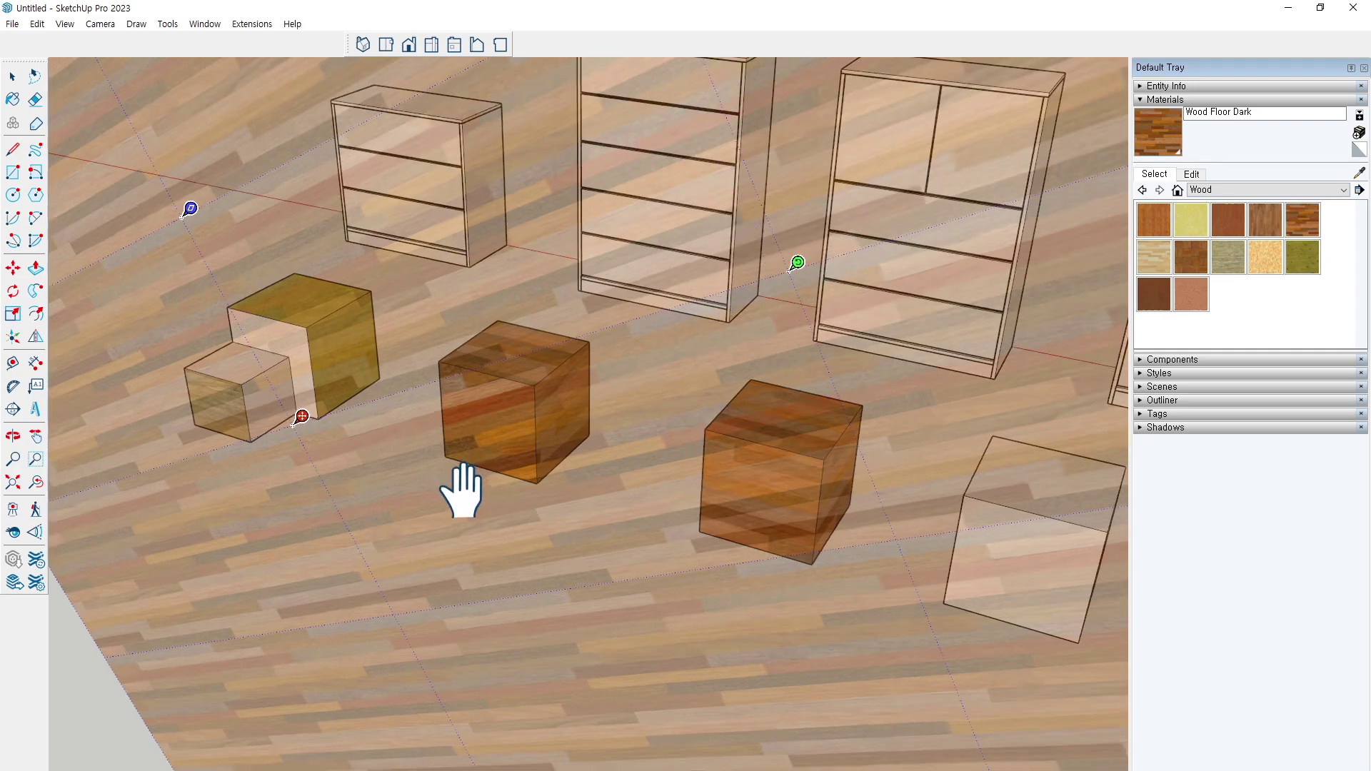
pyautogui.scroll(3, 459, 483)
pyautogui.scroll(-2, 398, 328)
pyautogui.scroll(-2, 404, 416)
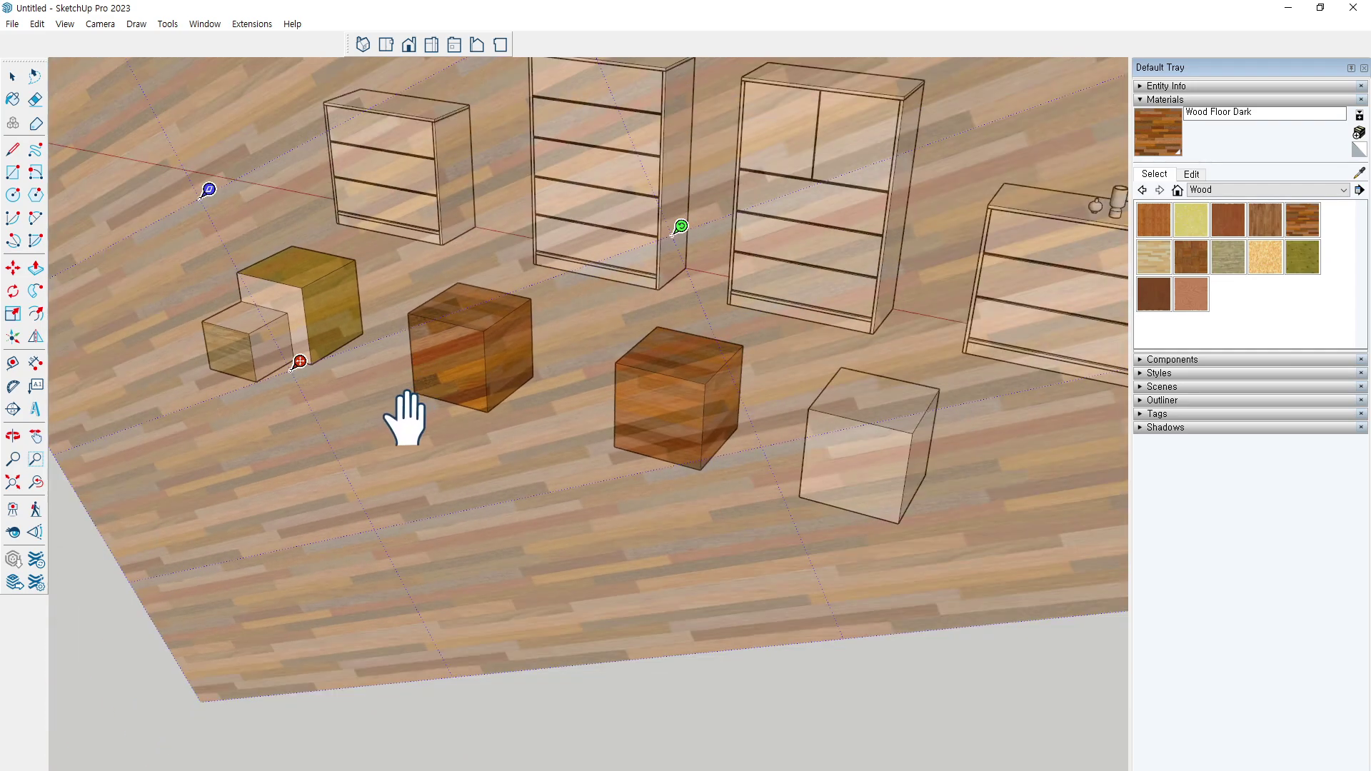
pyautogui.scroll(-1, 564, 694)
pyautogui.click(564, 694)
pyautogui.scroll(2, 385, 545)
# Select the centre wood cube, view its context menu, and orbit in for a close look
pyautogui.scroll(2, 443, 392)
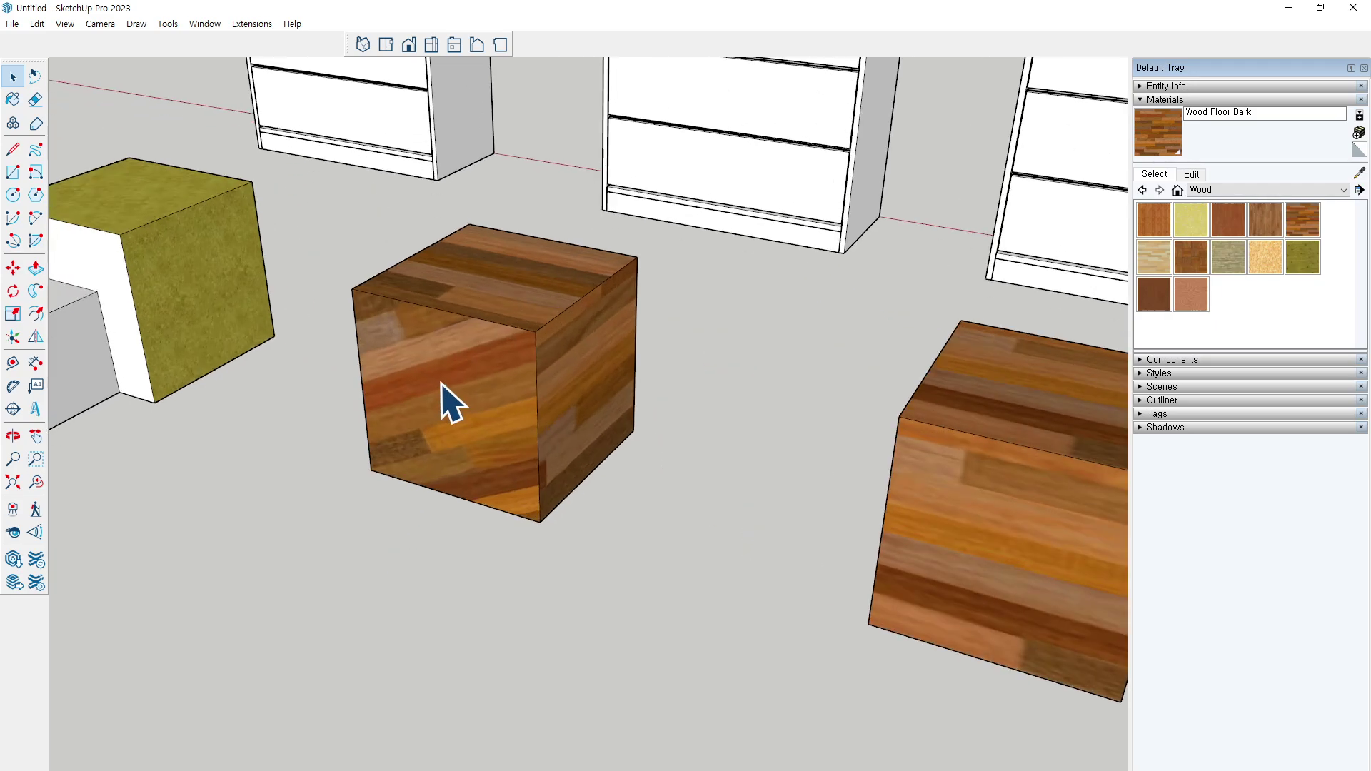
pyautogui.moveTo(428, 382)
pyautogui.mouseDown(button='middle')
pyautogui.moveTo(361, 438)
pyautogui.moveTo(557, 446)
pyautogui.mouseUp(button='middle')
pyautogui.click(560, 446)
pyautogui.rightClick(551, 427)
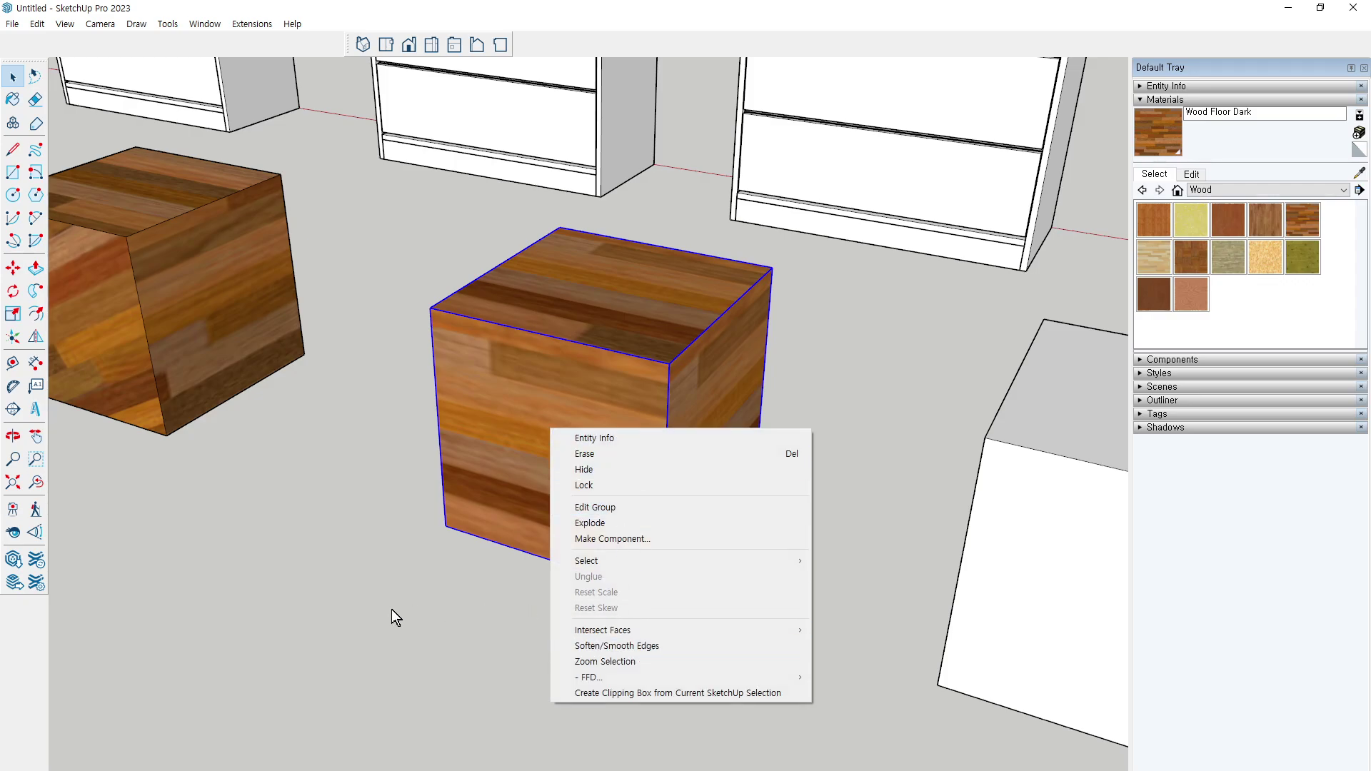
pyautogui.click(333, 613)
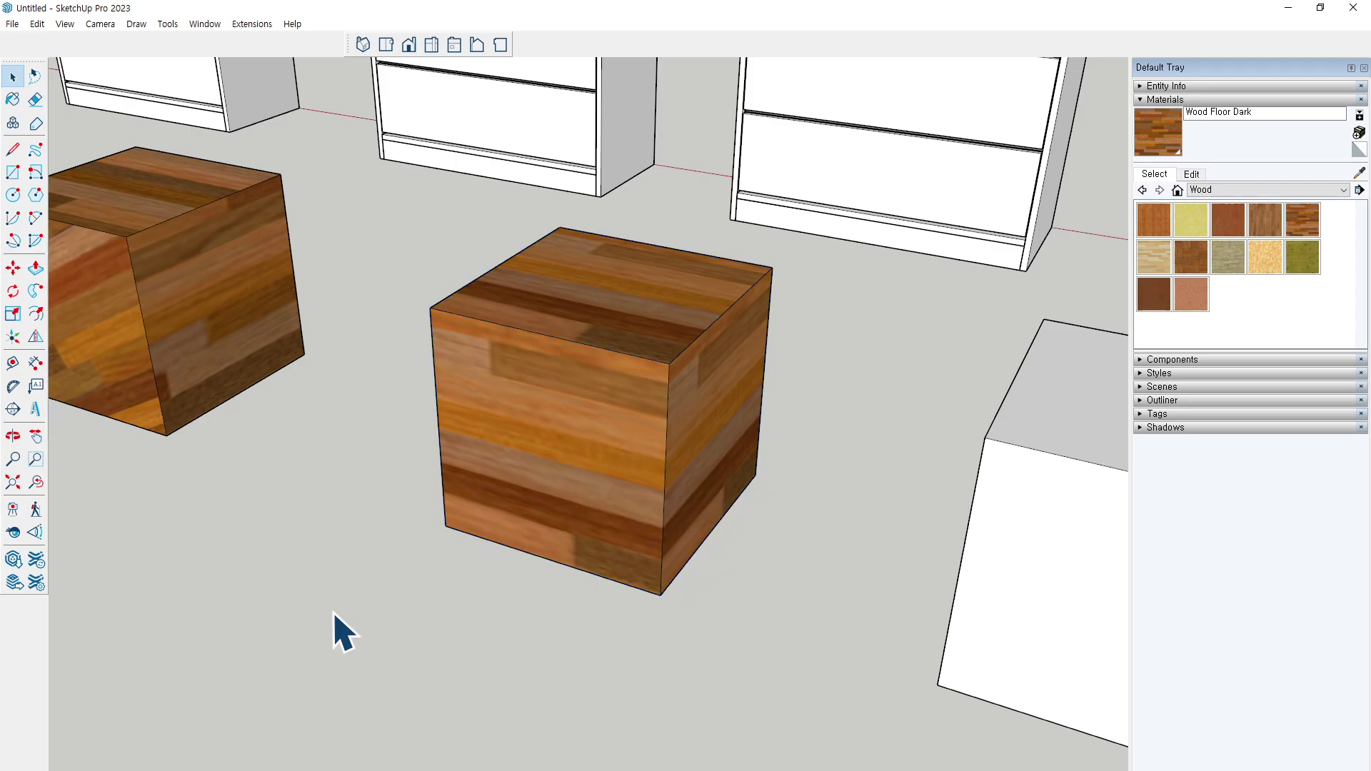
pyautogui.moveTo(267, 536)
pyautogui.mouseDown(button='middle')
pyautogui.moveTo(502, 468)
pyautogui.moveTo(414, 350)
pyautogui.mouseUp(button='middle')
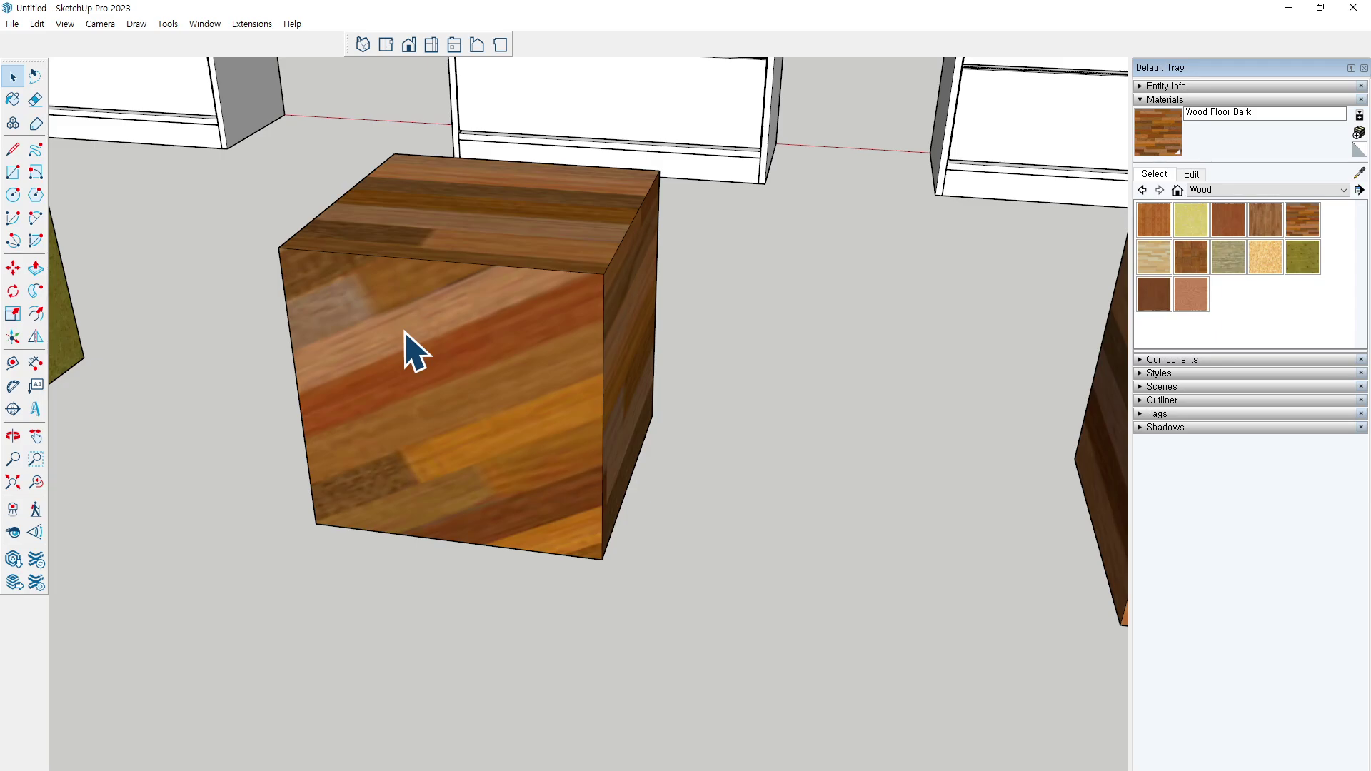
pyautogui.moveTo(453, 347); pyautogui.dragTo(505, 423, button='middle')
pyautogui.moveTo(714, 536); pyautogui.dragTo(287, 350, button='middle')
# Zoom out to both wood cubes, enter the right cube's group and select all its faces
pyautogui.click(690, 450)
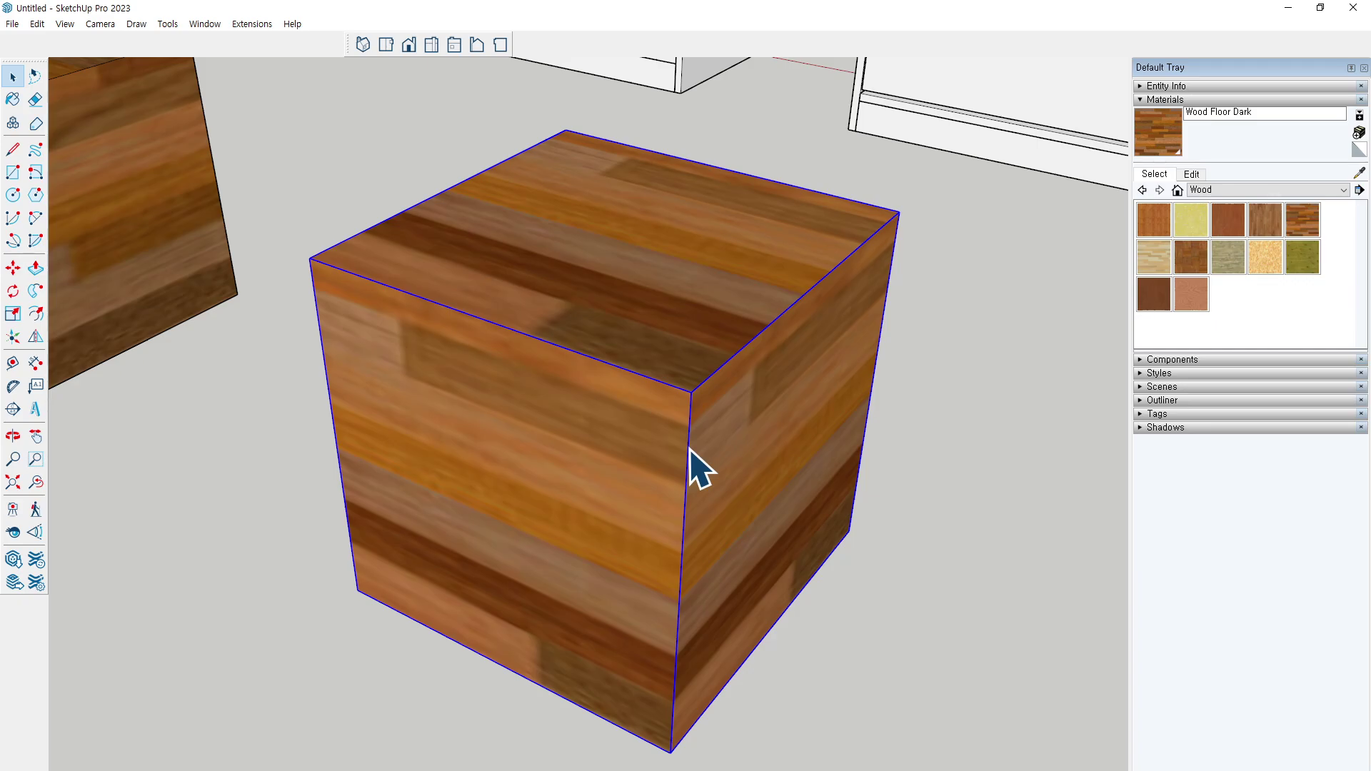
pyautogui.scroll(-3, 690, 450)
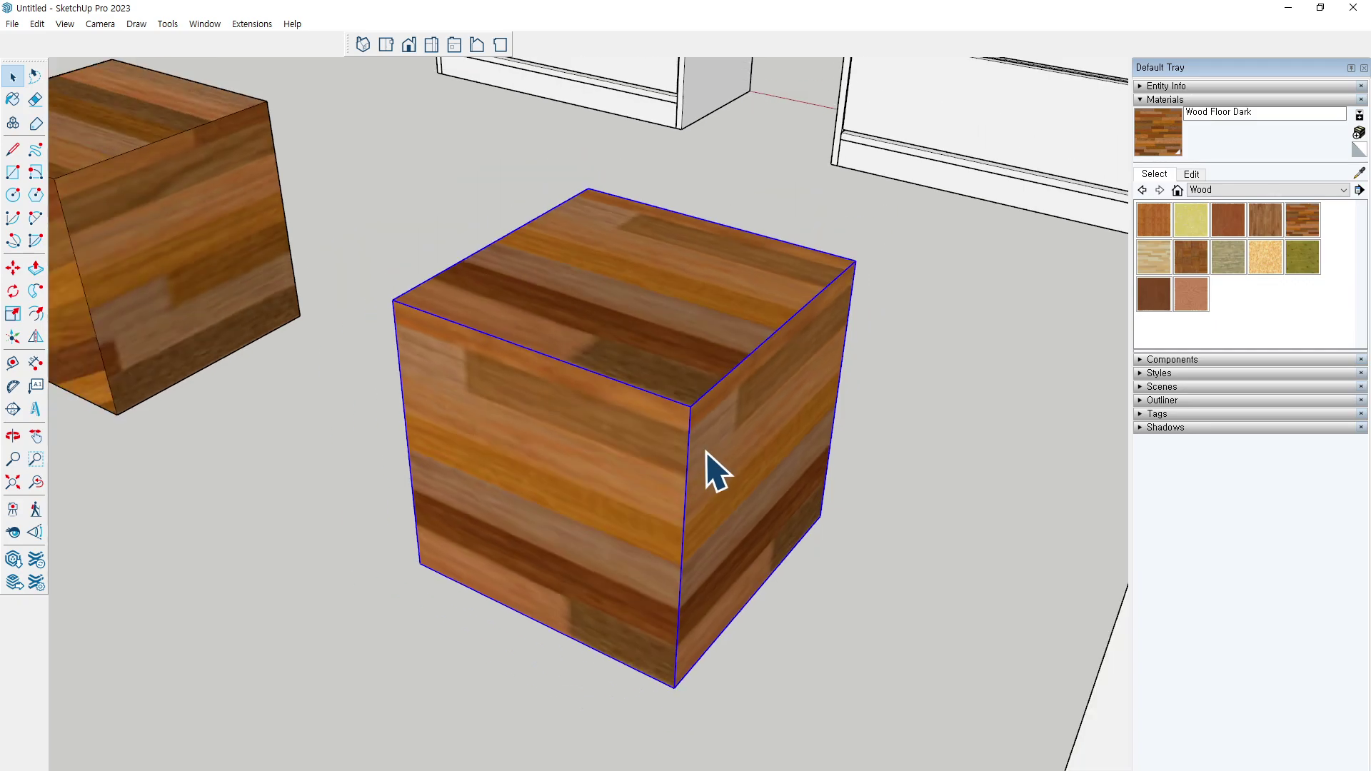
pyautogui.scroll(-3, 710, 465)
pyautogui.moveTo(631, 443)
pyautogui.mouseDown(button='middle')
pyautogui.moveTo(429, 371)
pyautogui.moveTo(582, 375)
pyautogui.mouseUp(button='middle')
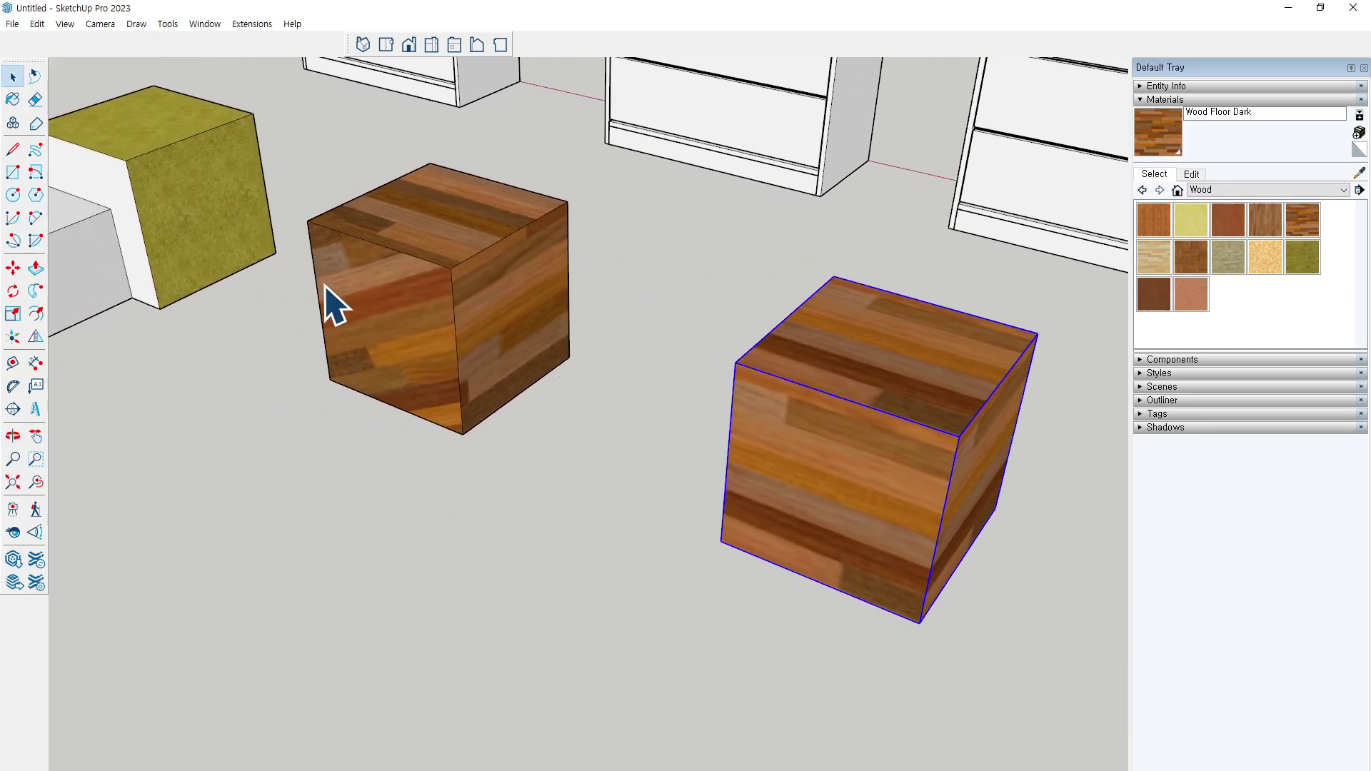
pyautogui.press('space')
pyautogui.click(389, 477)
pyautogui.click(872, 466)
pyautogui.doubleClick(875, 468)
pyautogui.tripleClick(875, 469)
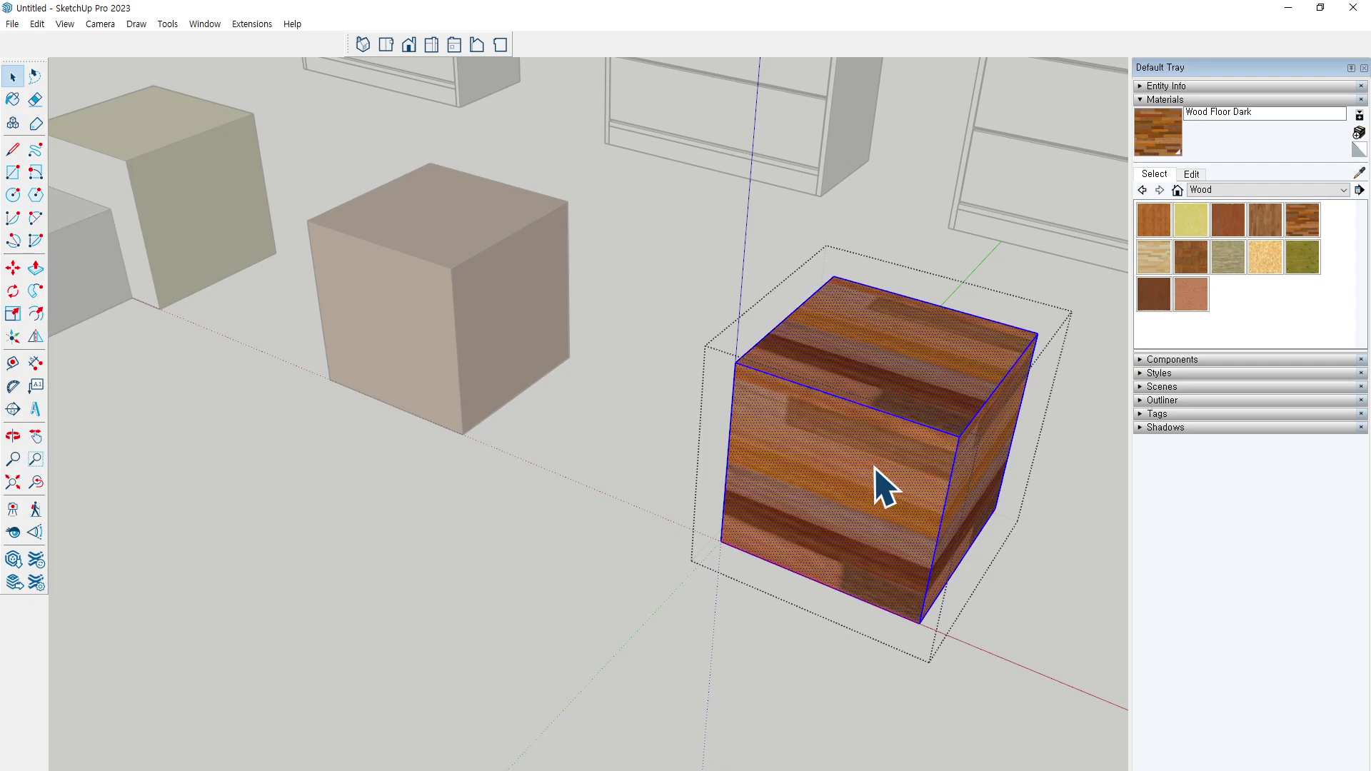
# Paint the right cube with Wood OSB and exit its group
pyautogui.click(1265, 254)
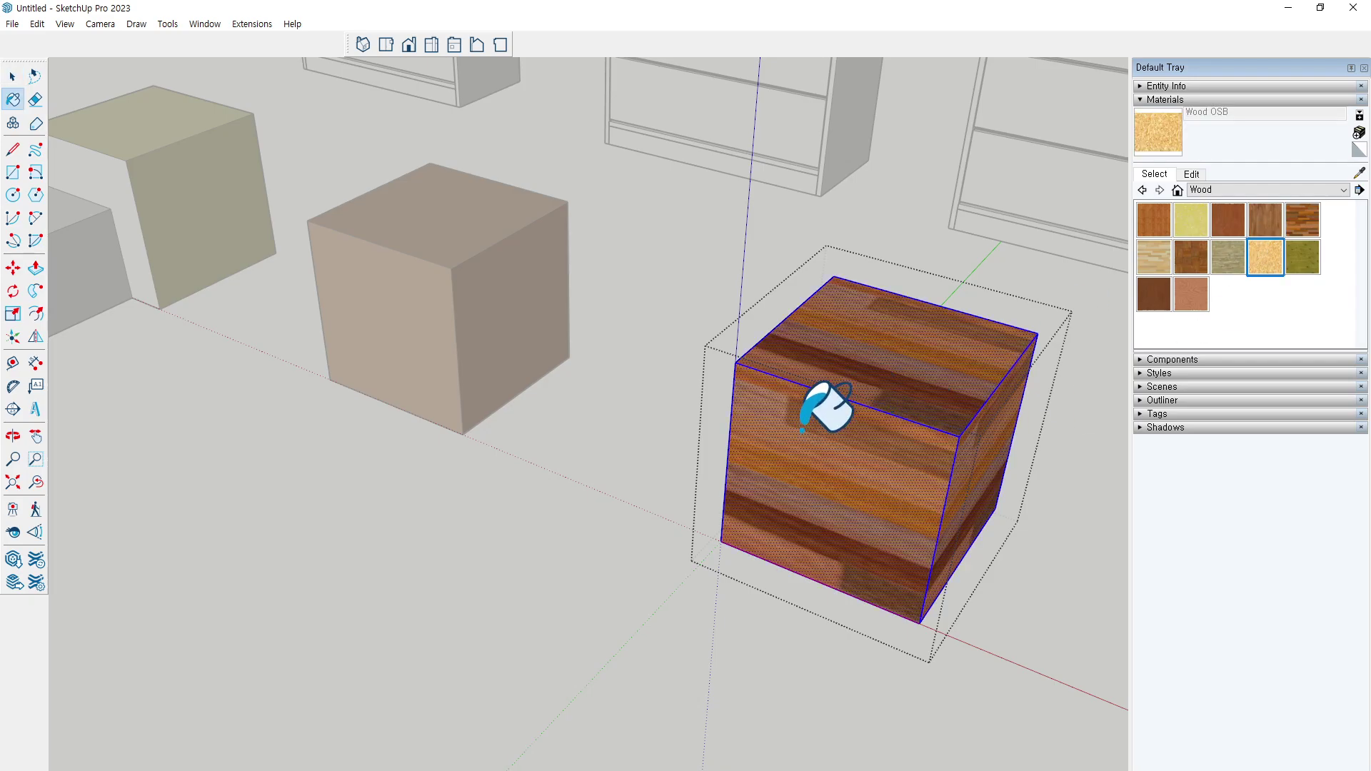
pyautogui.click(845, 431)
pyautogui.press('space')
pyautogui.click(679, 460)
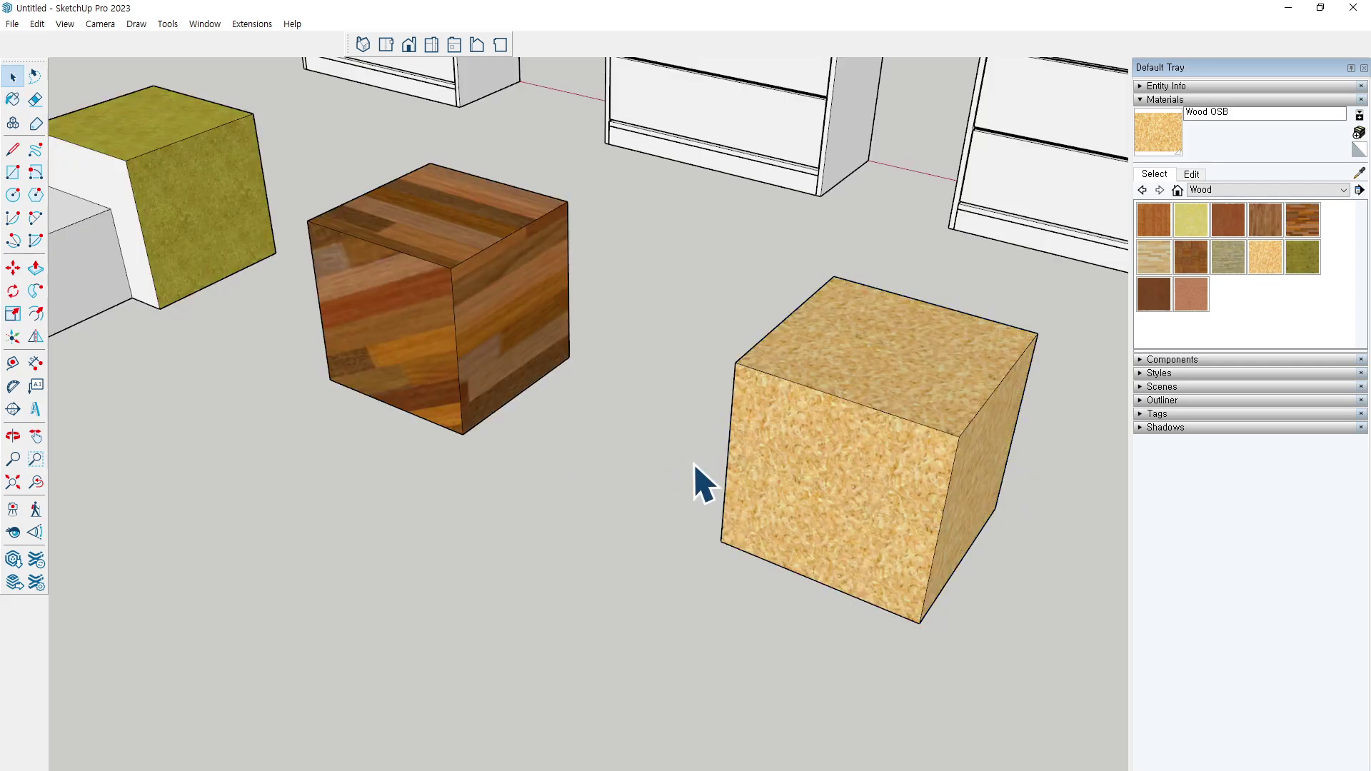
pyautogui.doubleClick(812, 464)
pyautogui.rightClick(812, 464)
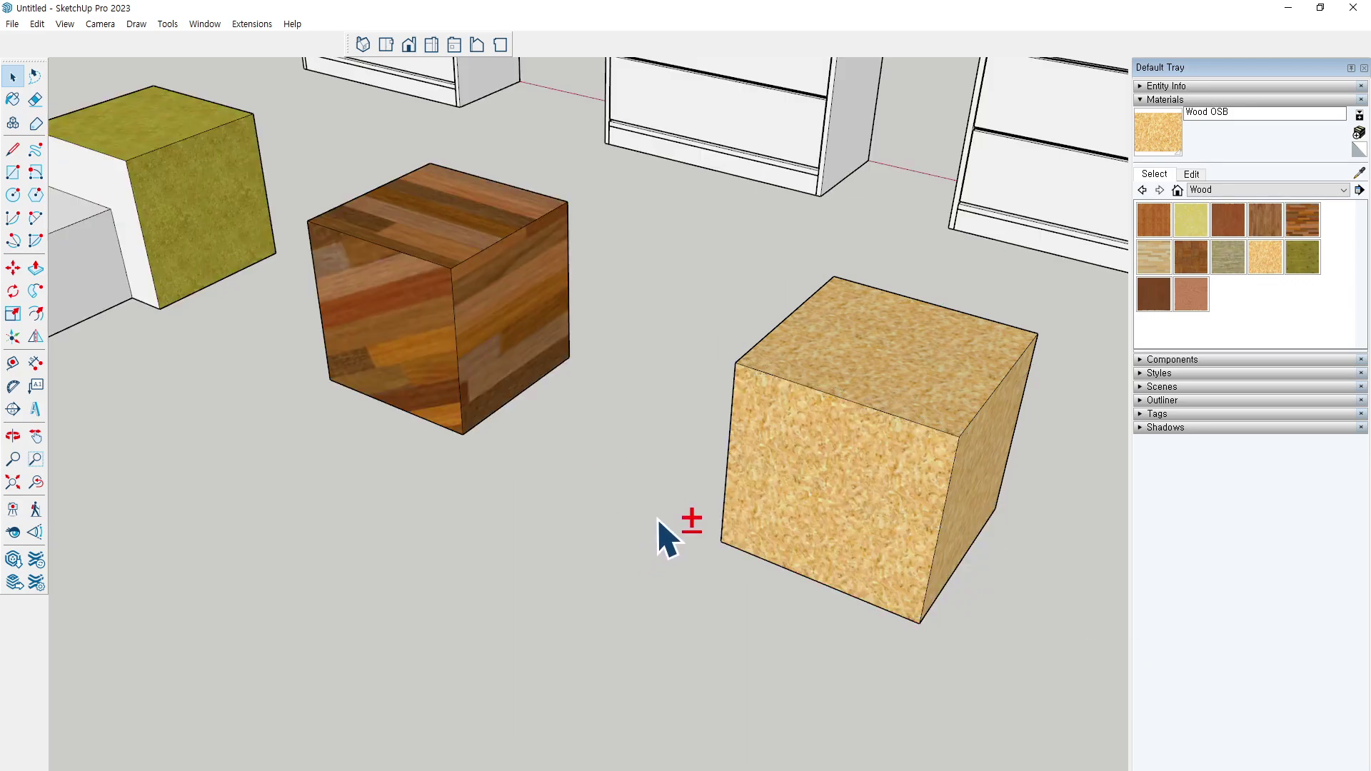
# Sample Wood Floor Dark from the dark cube and show its material edit settings
pyautogui.moveTo(658, 536); pyautogui.dragTo(543, 502, button='middle')
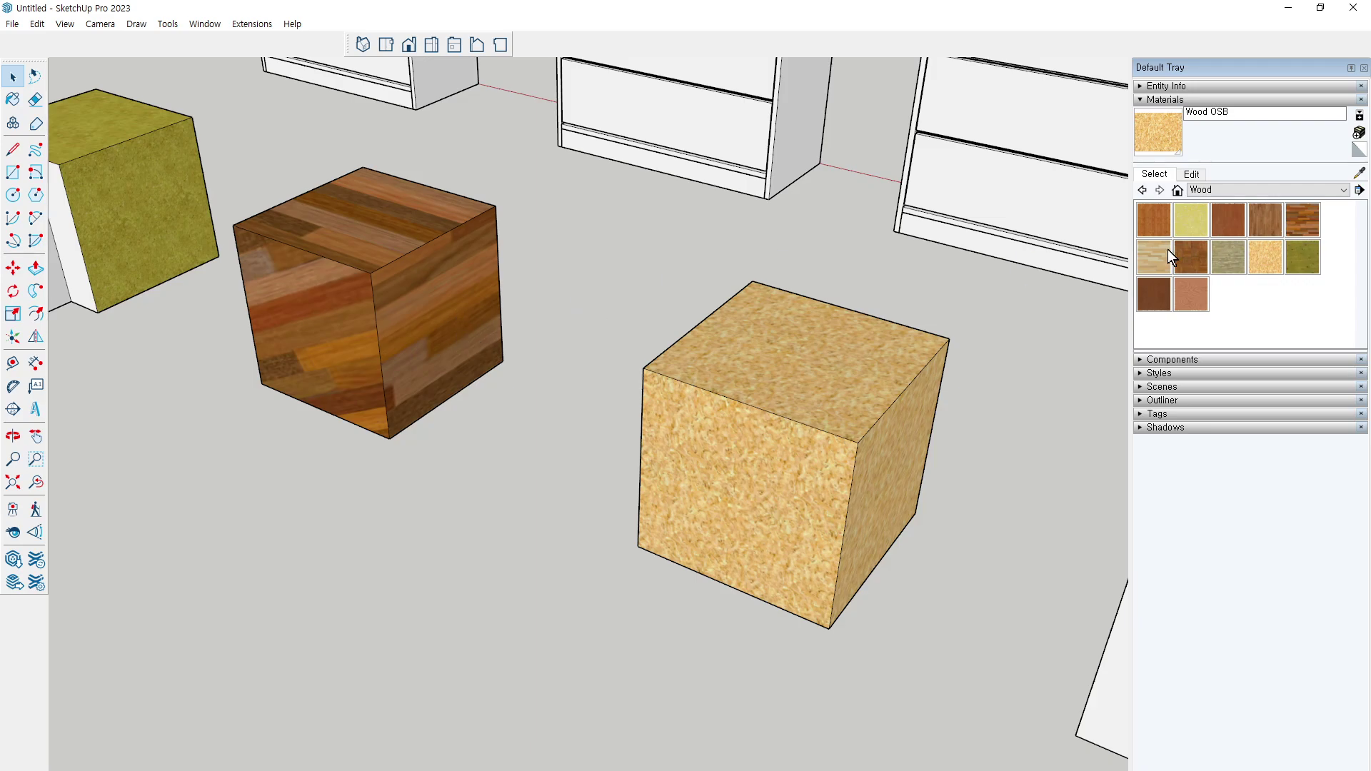
pyautogui.moveTo(457, 325); pyautogui.dragTo(457, 325, button='middle')
pyautogui.click(1360, 173)
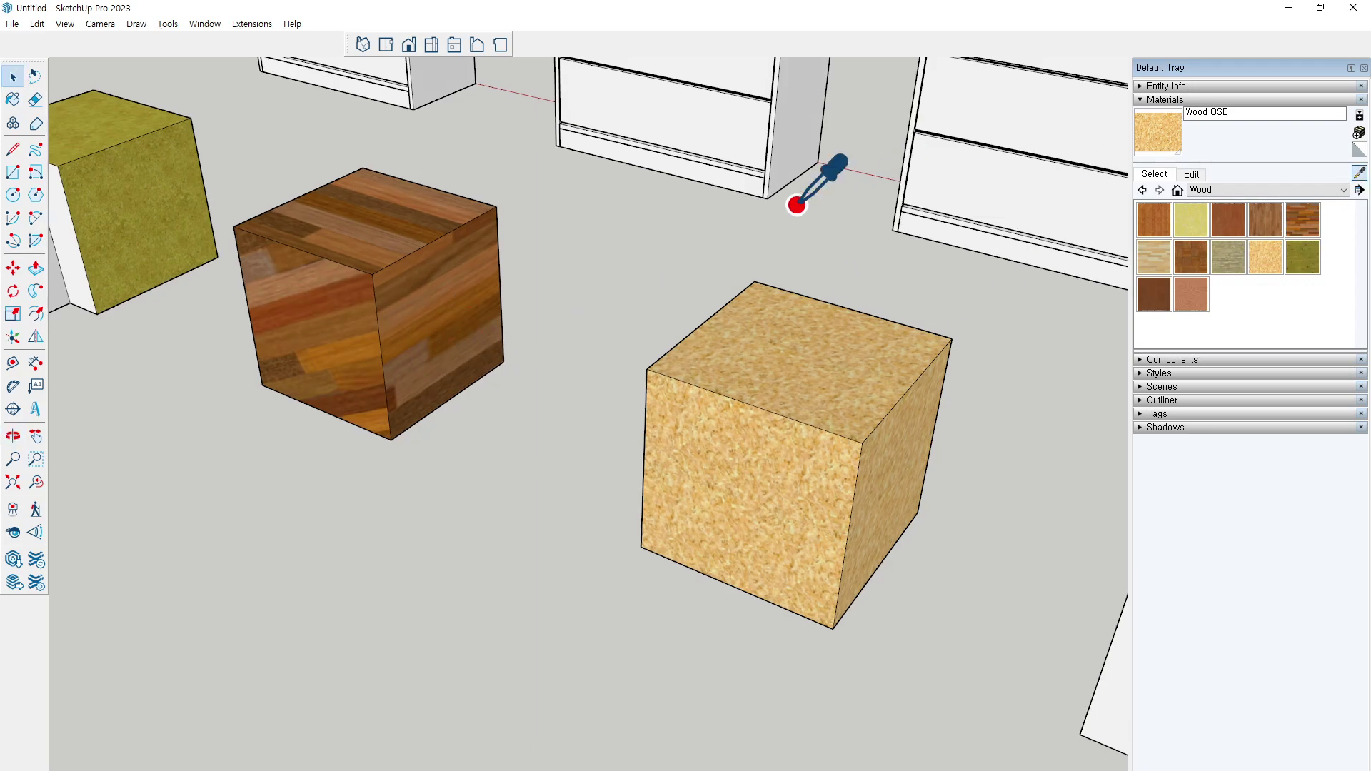
pyautogui.click(473, 295)
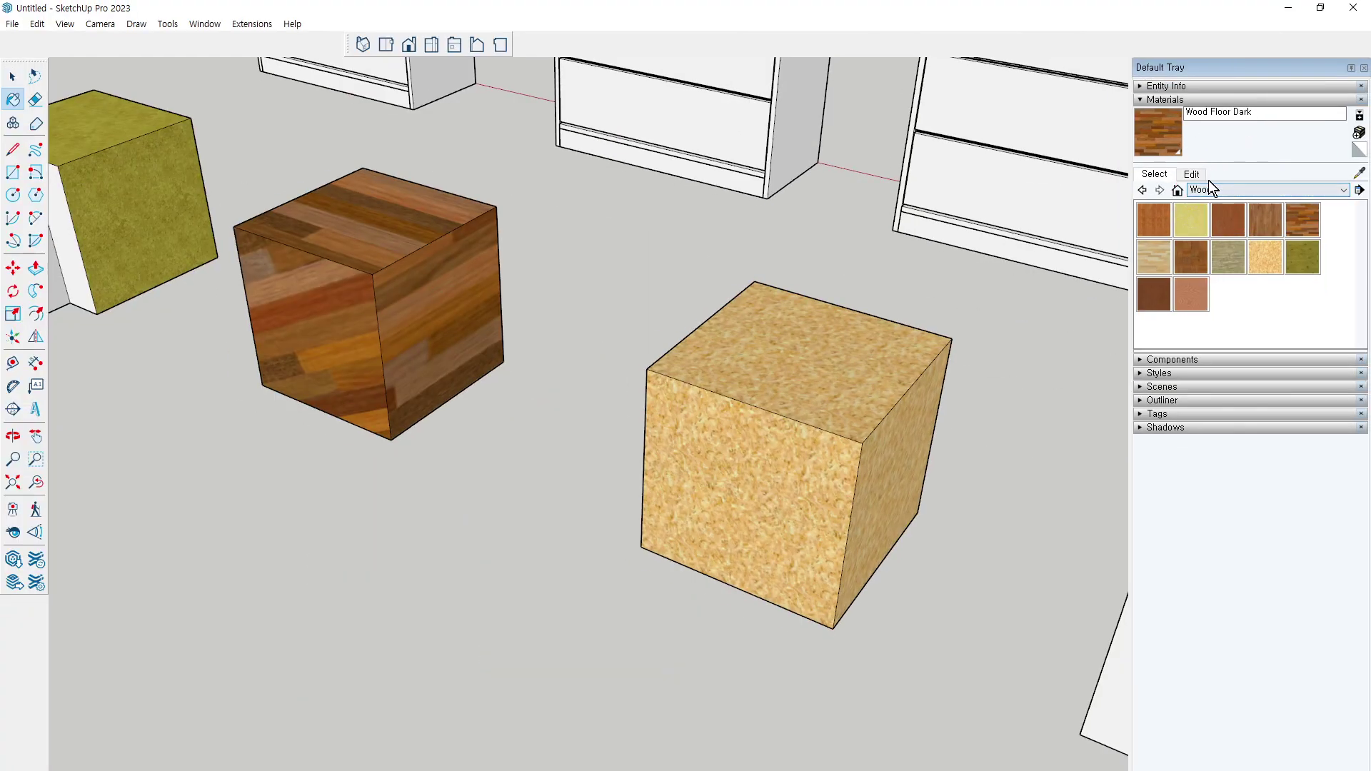
pyautogui.click(1194, 174)
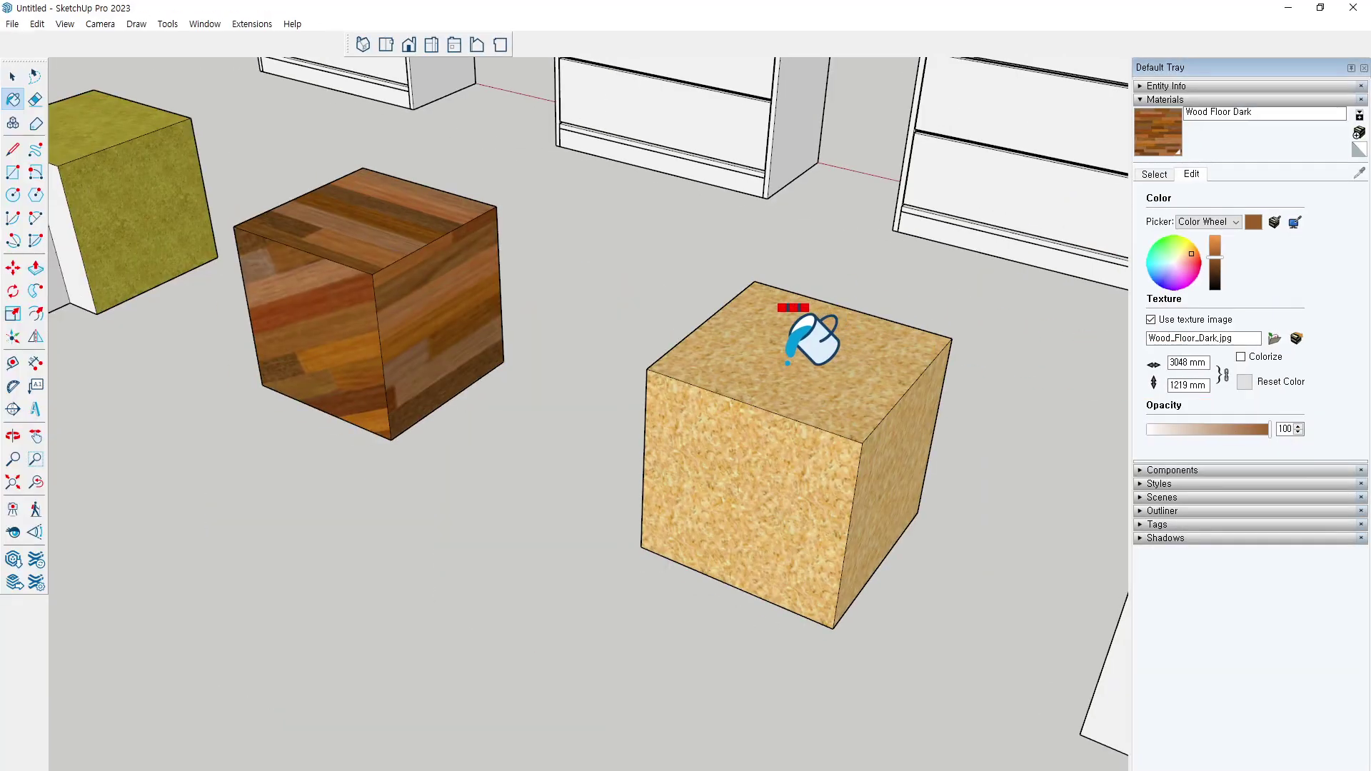
pyautogui.press('o')
pyautogui.moveTo(787, 419)
pyautogui.mouseDown()
pyautogui.moveTo(863, 403)
pyautogui.moveTo(810, 415)
pyautogui.mouseUp()
pyautogui.press('b')
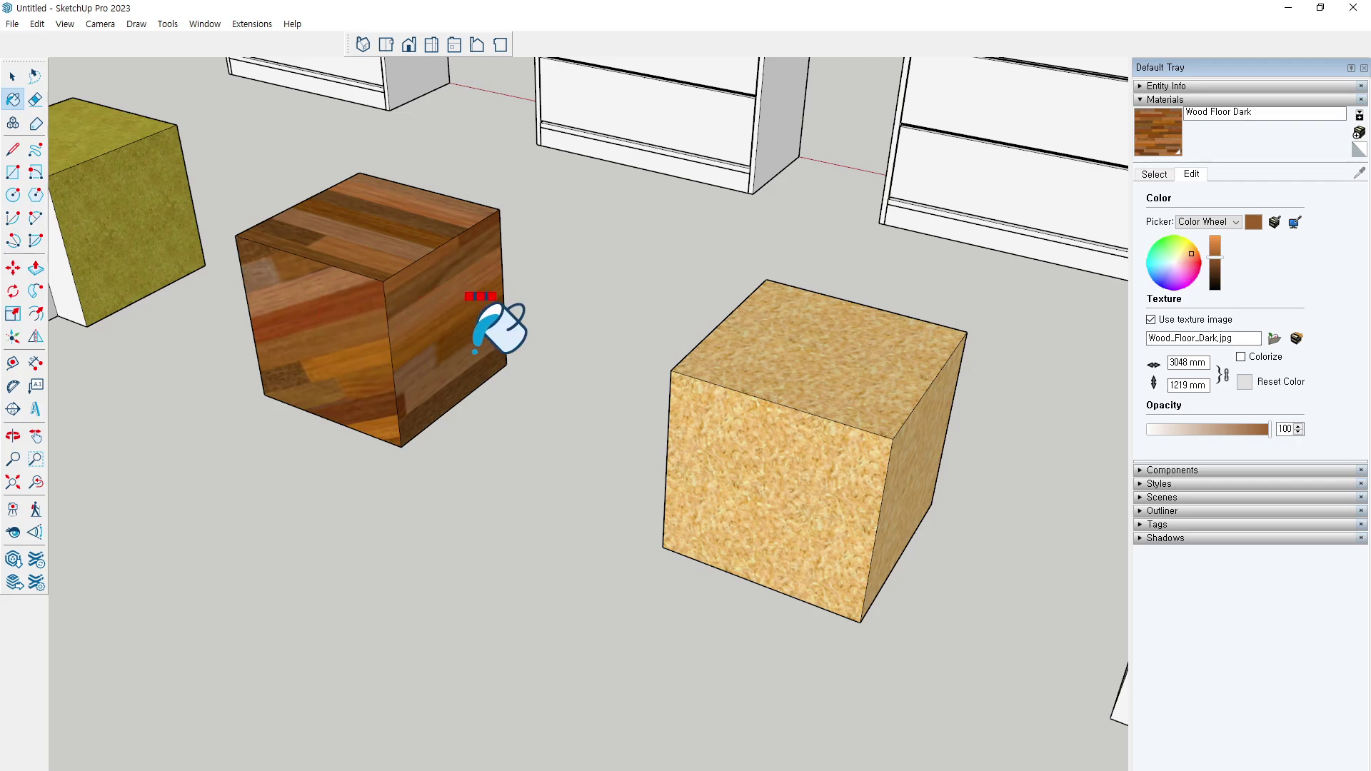
pyautogui.press('space')
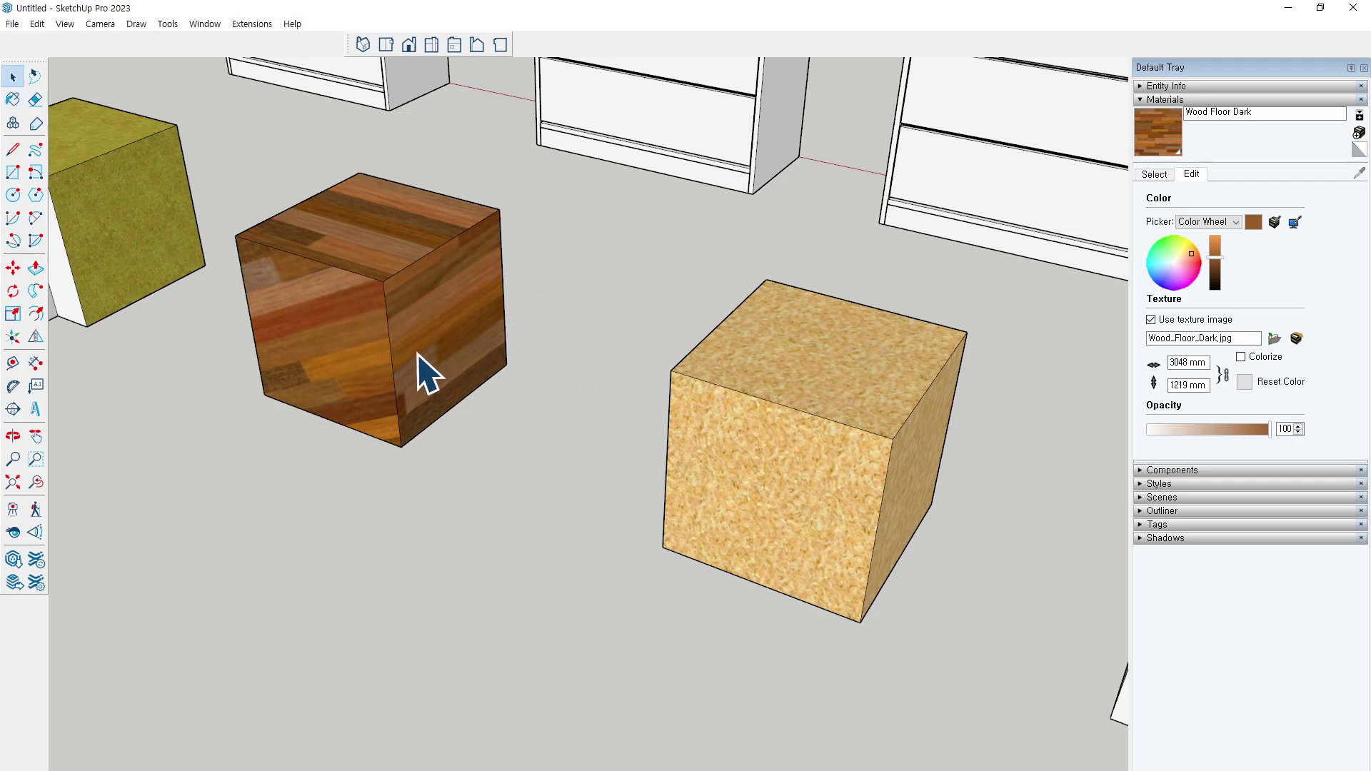
pyautogui.moveTo(419, 371); pyautogui.dragTo(453, 362, button='middle')
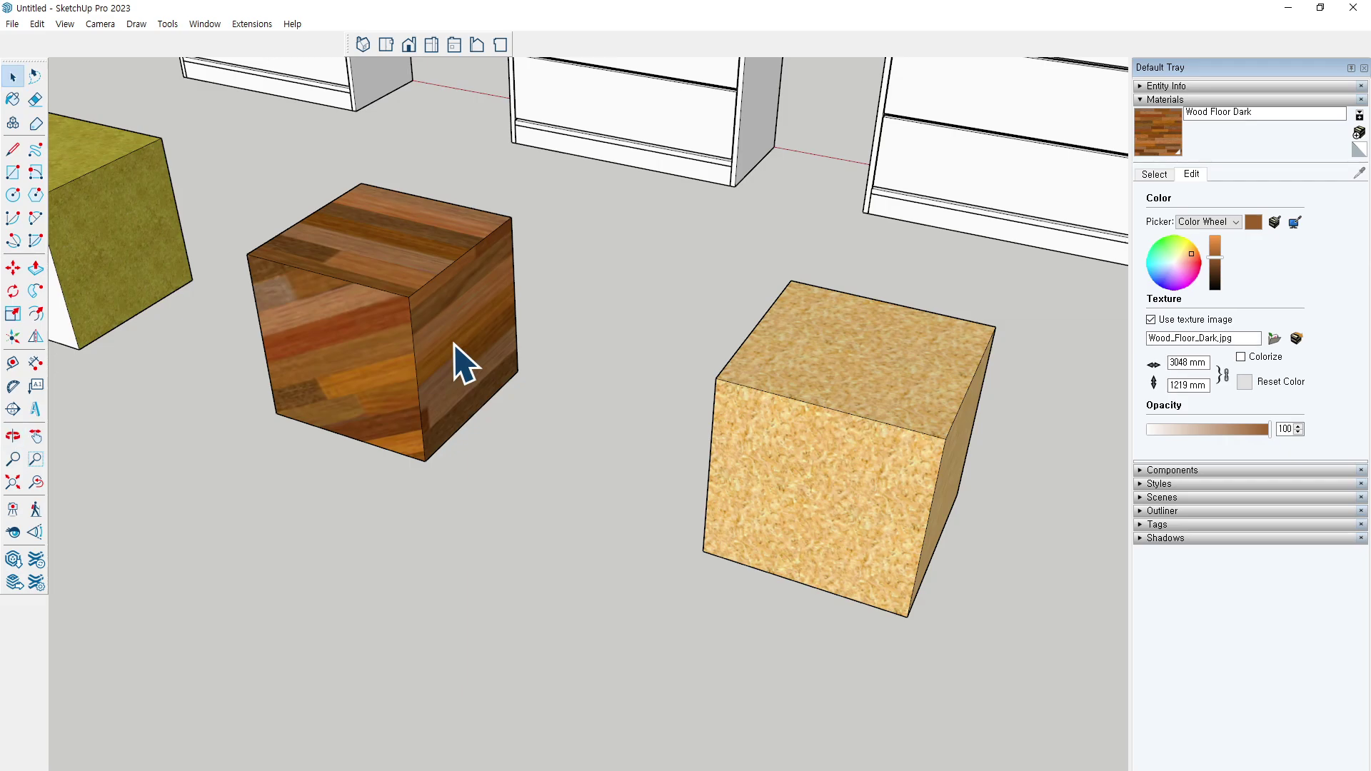
pyautogui.moveTo(464, 365)
pyautogui.mouseDown(button='middle')
pyautogui.moveTo(490, 496)
pyautogui.moveTo(271, 389)
pyautogui.mouseUp(button='middle')
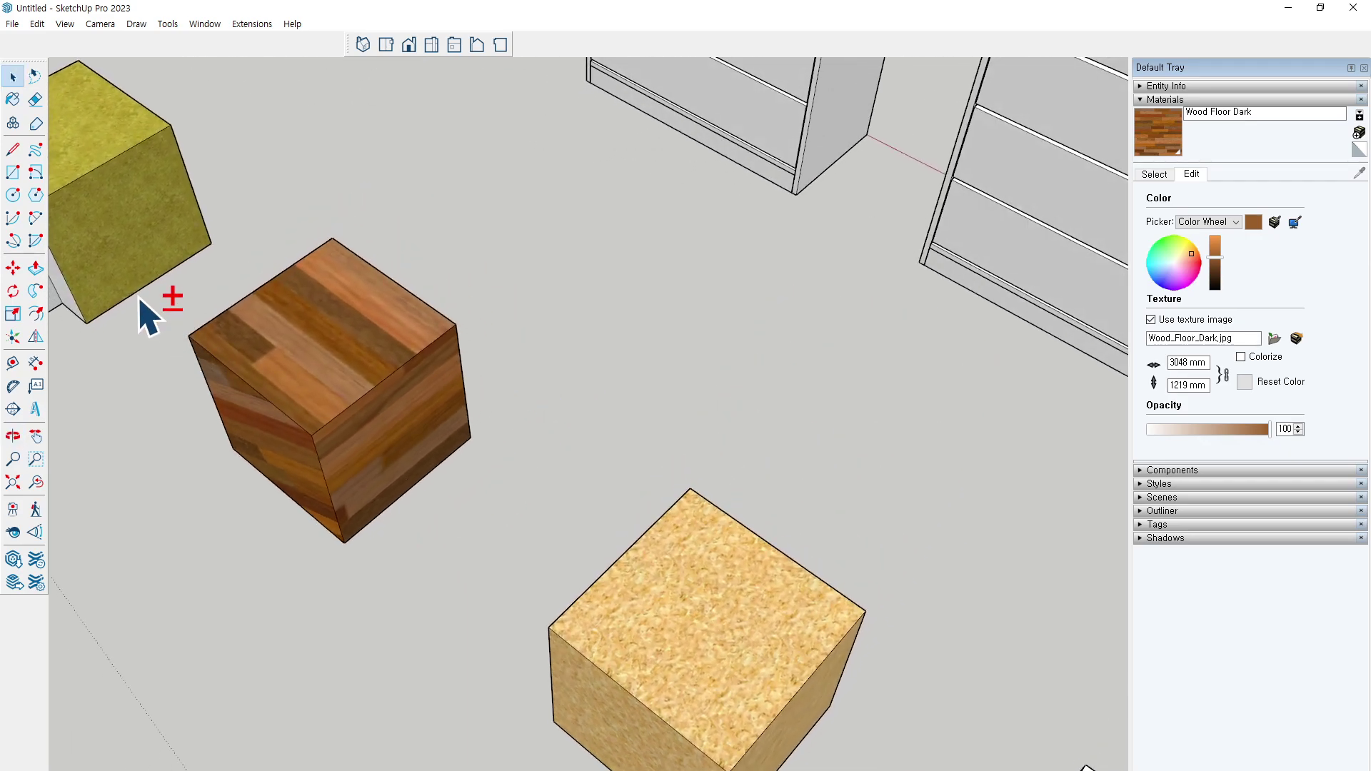
pyautogui.scroll(4, 193, 354)
pyautogui.moveTo(826, 441)
pyautogui.mouseDown(button='middle')
pyautogui.moveTo(514, 444)
pyautogui.moveTo(735, 490)
pyautogui.mouseUp(button='middle')
pyautogui.scroll(3, 628, 336)
pyautogui.scroll(1, 629, 327)
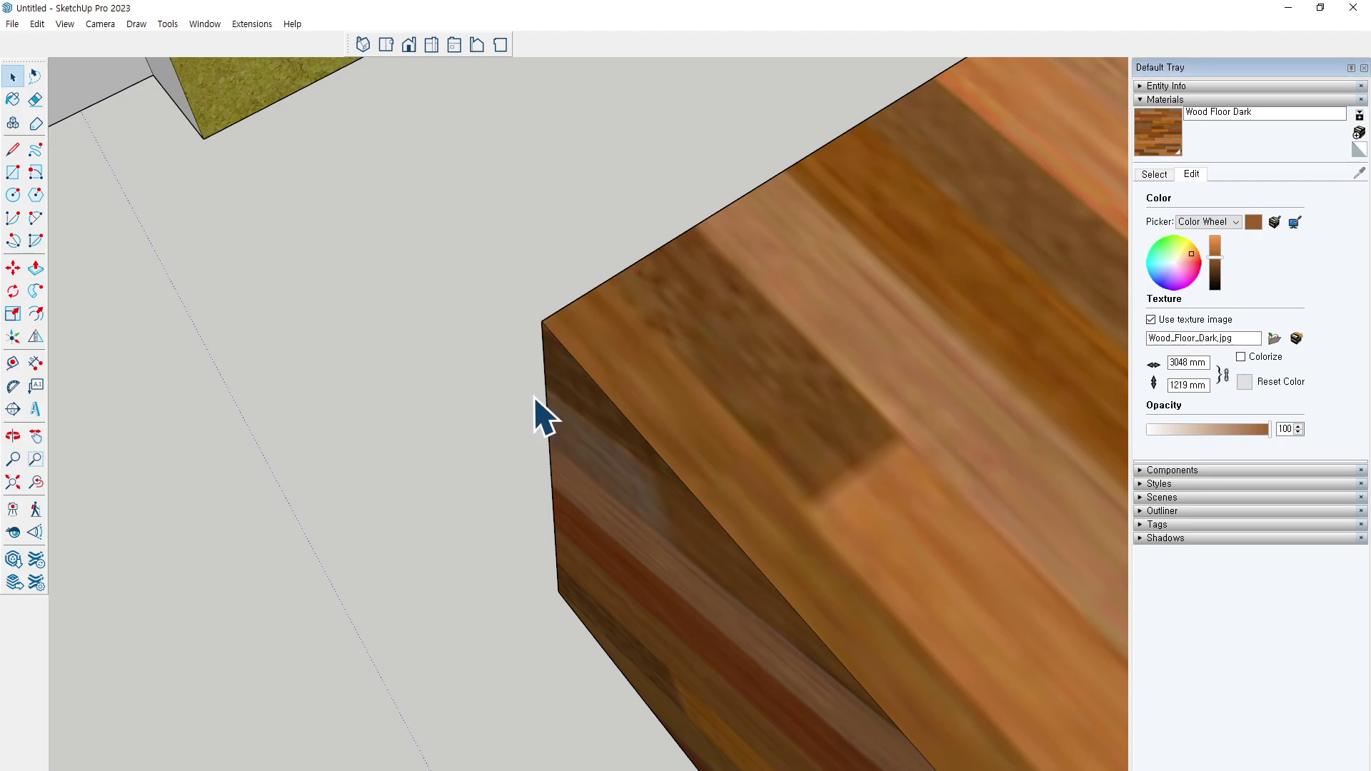
pyautogui.scroll(-3, 419, 435)
pyautogui.moveTo(768, 592); pyautogui.dragTo(826, 429, button='middle')
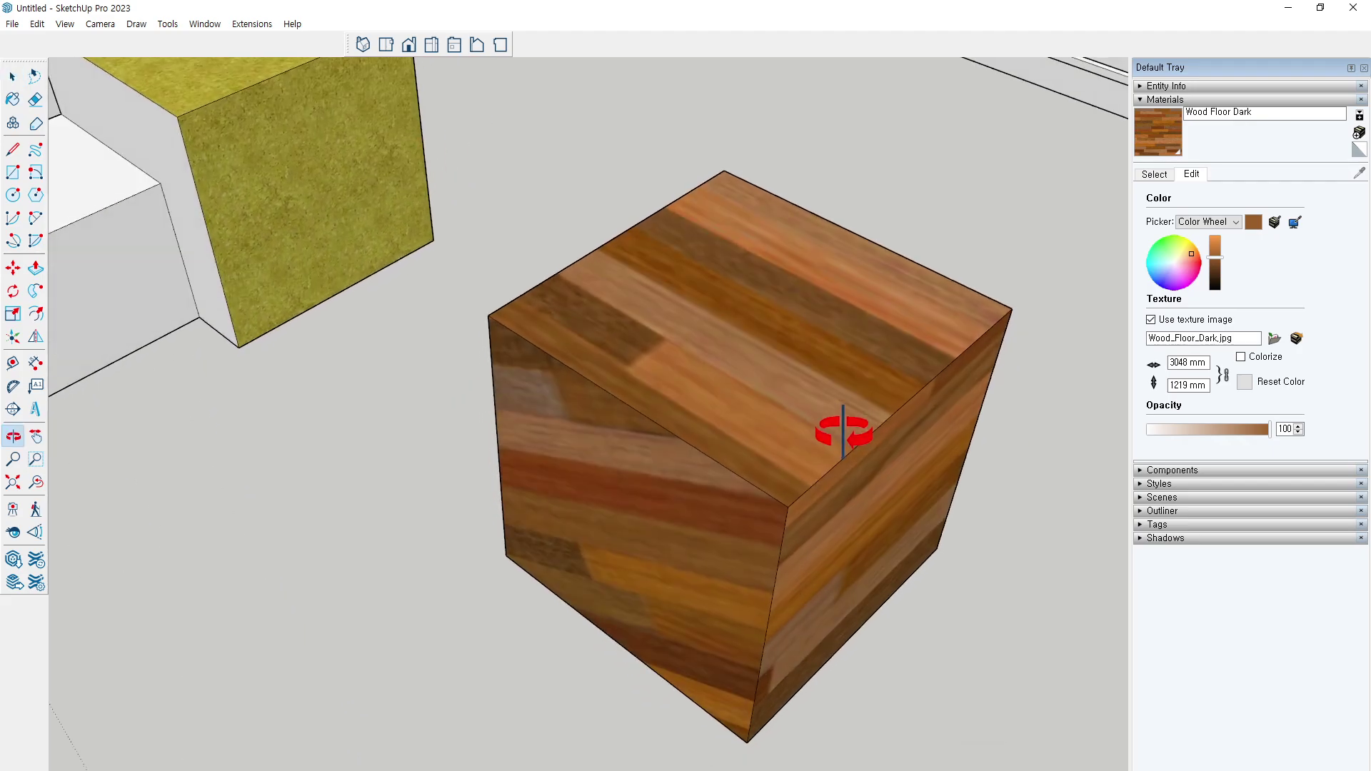
pyautogui.moveTo(909, 505)
pyautogui.mouseDown(button='middle')
pyautogui.moveTo(805, 474)
pyautogui.moveTo(761, 482)
pyautogui.mouseUp(button='middle')
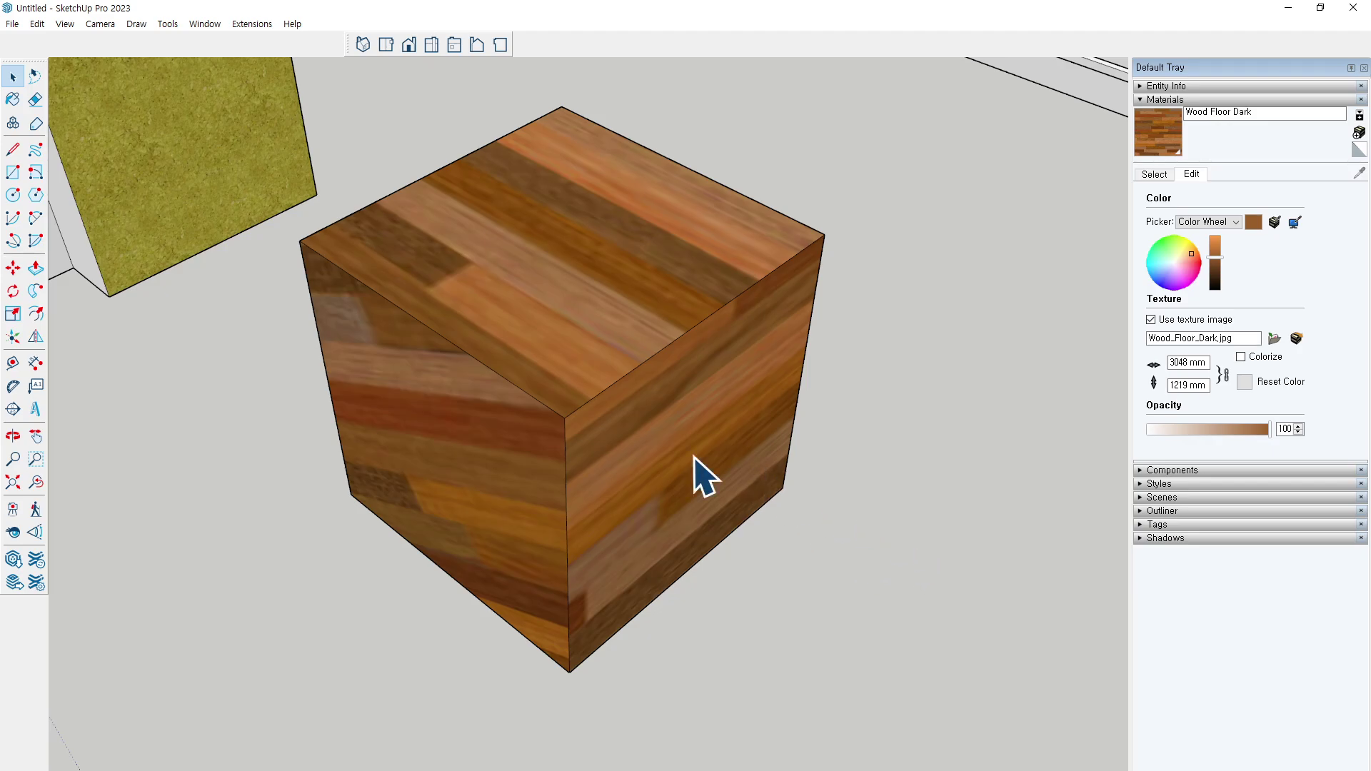
pyautogui.scroll(-2, 686, 465)
pyautogui.scroll(-1, 704, 444)
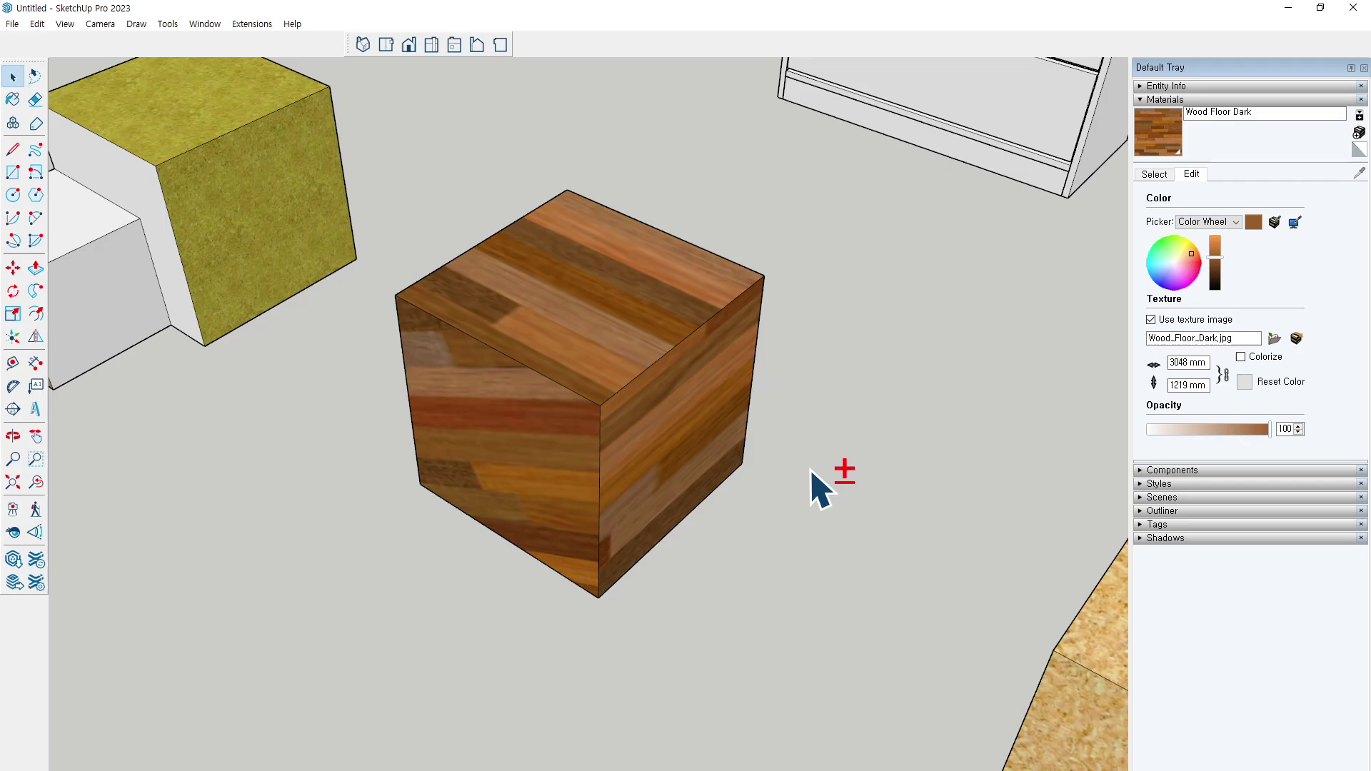
pyautogui.keyDown('shift'); pyautogui.moveTo(814, 473); pyautogui.dragTo(677, 450, button='middle'); pyautogui.keyUp('shift')
pyautogui.scroll(-2, 678, 446)
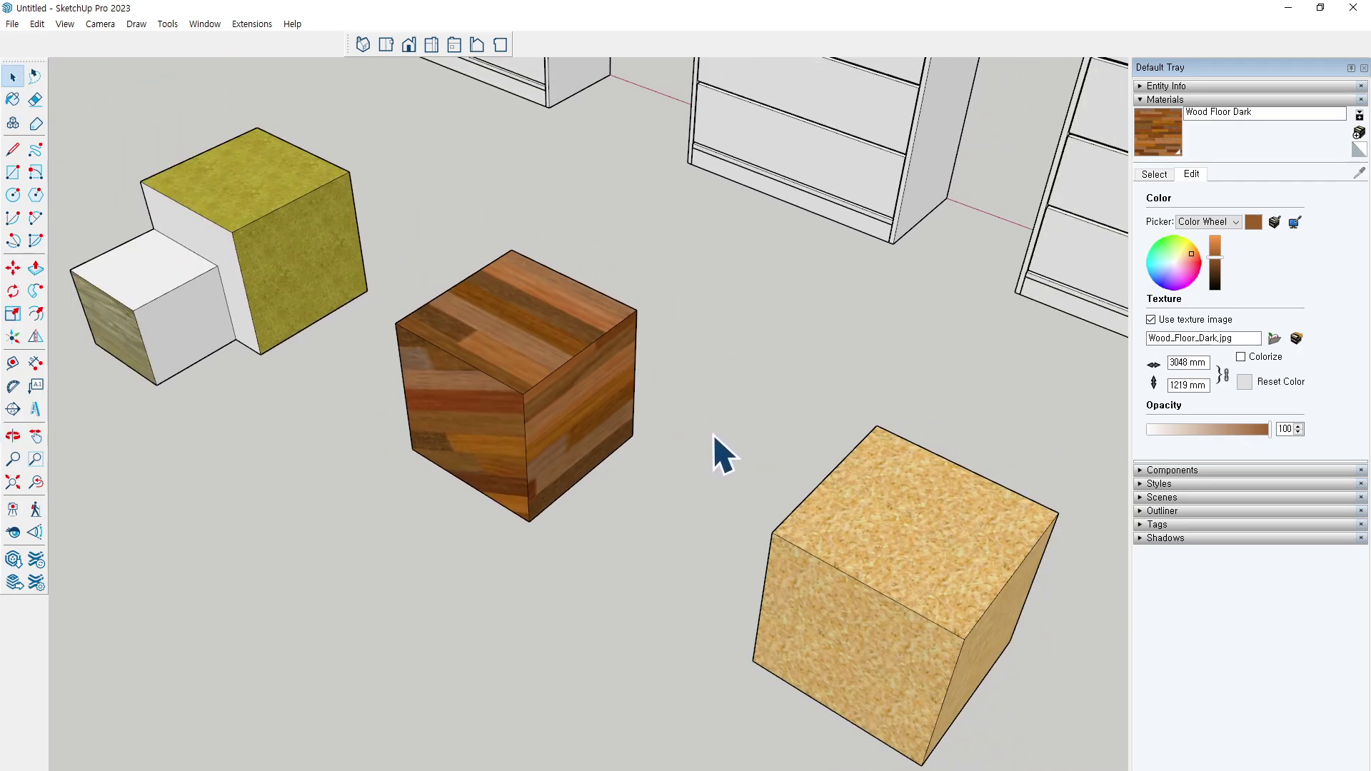
pyautogui.moveTo(714, 438)
pyautogui.mouseDown(button='middle')
pyautogui.moveTo(705, 428)
pyautogui.moveTo(714, 439)
pyautogui.mouseUp(button='middle')
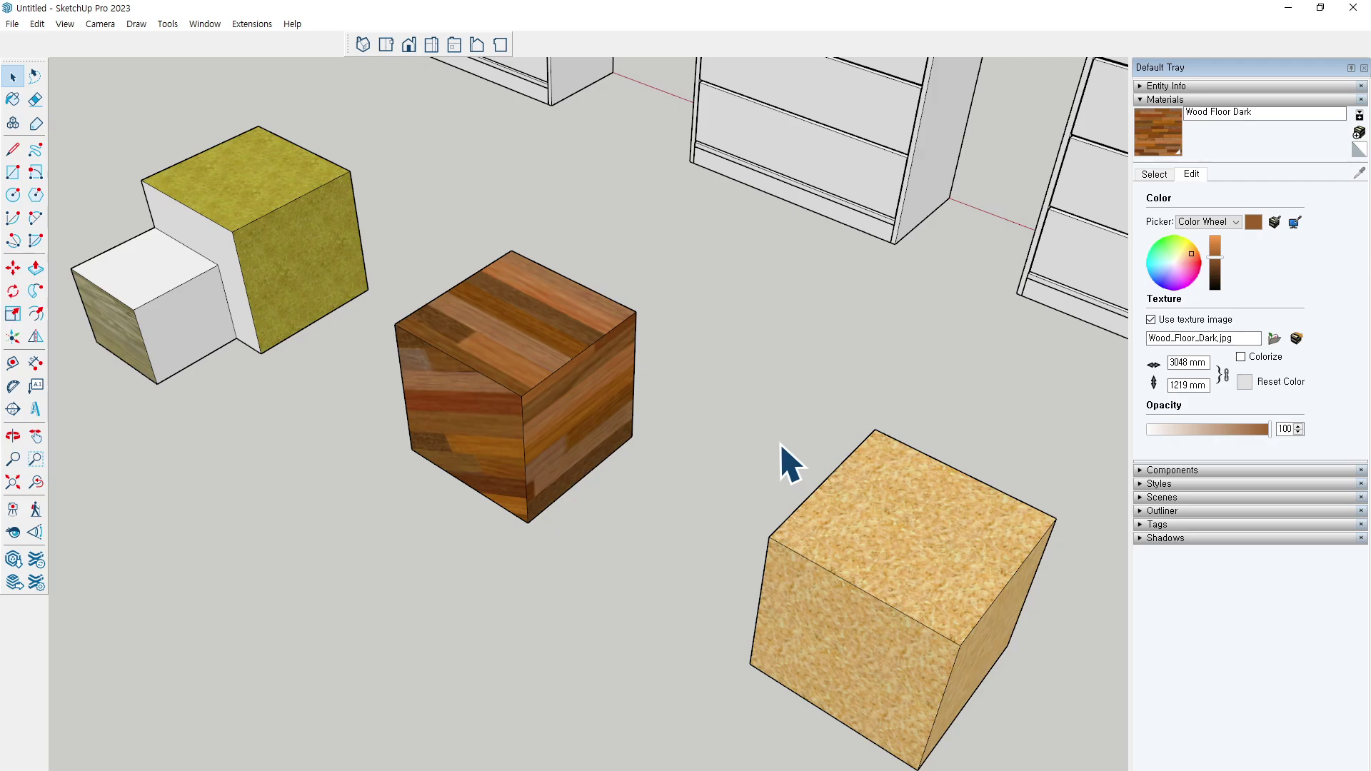
pyautogui.scroll(3, 444, 367)
# Start Texture Position on the dark cube's top face and slide the wood grain across it
pyautogui.scroll(3, 527, 398)
pyautogui.click(527, 400)
pyautogui.rightClick(517, 380)
pyautogui.moveTo(555, 569)
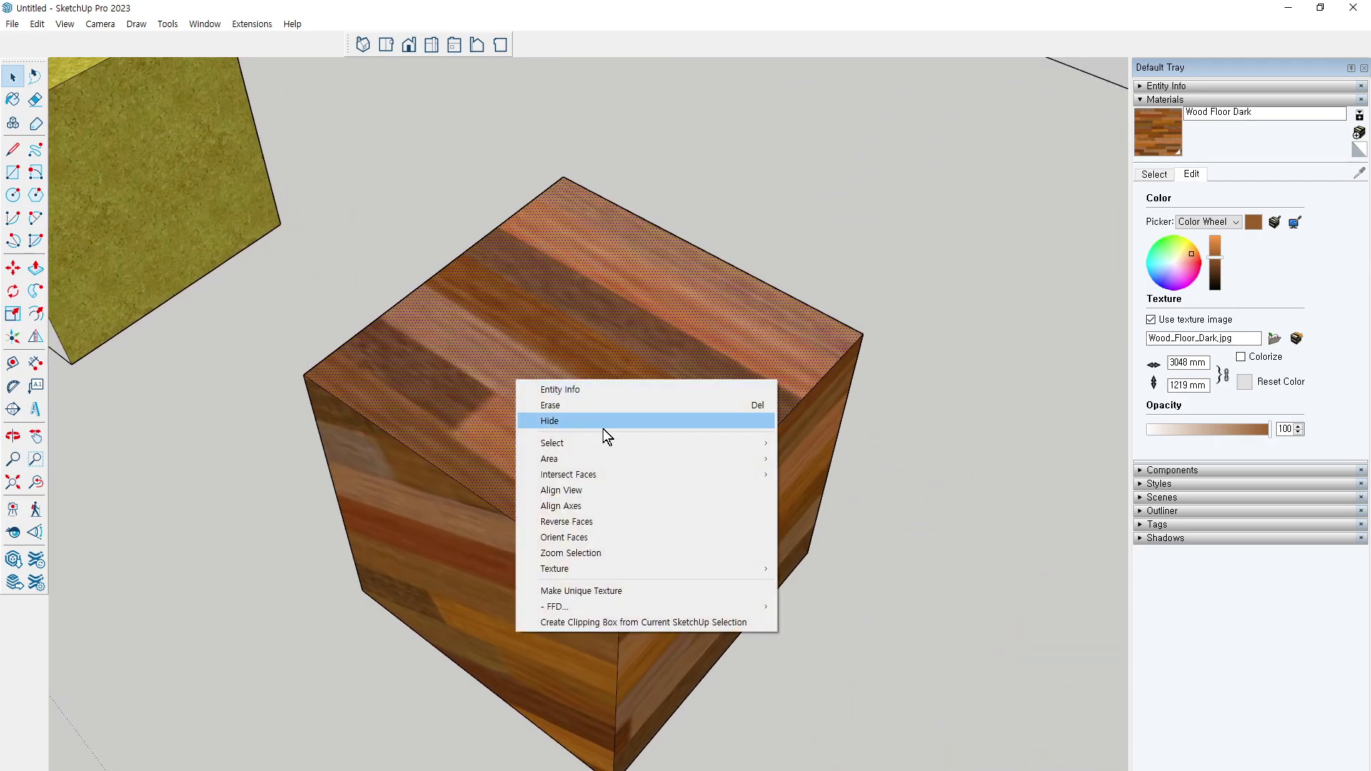
pyautogui.click(820, 571)
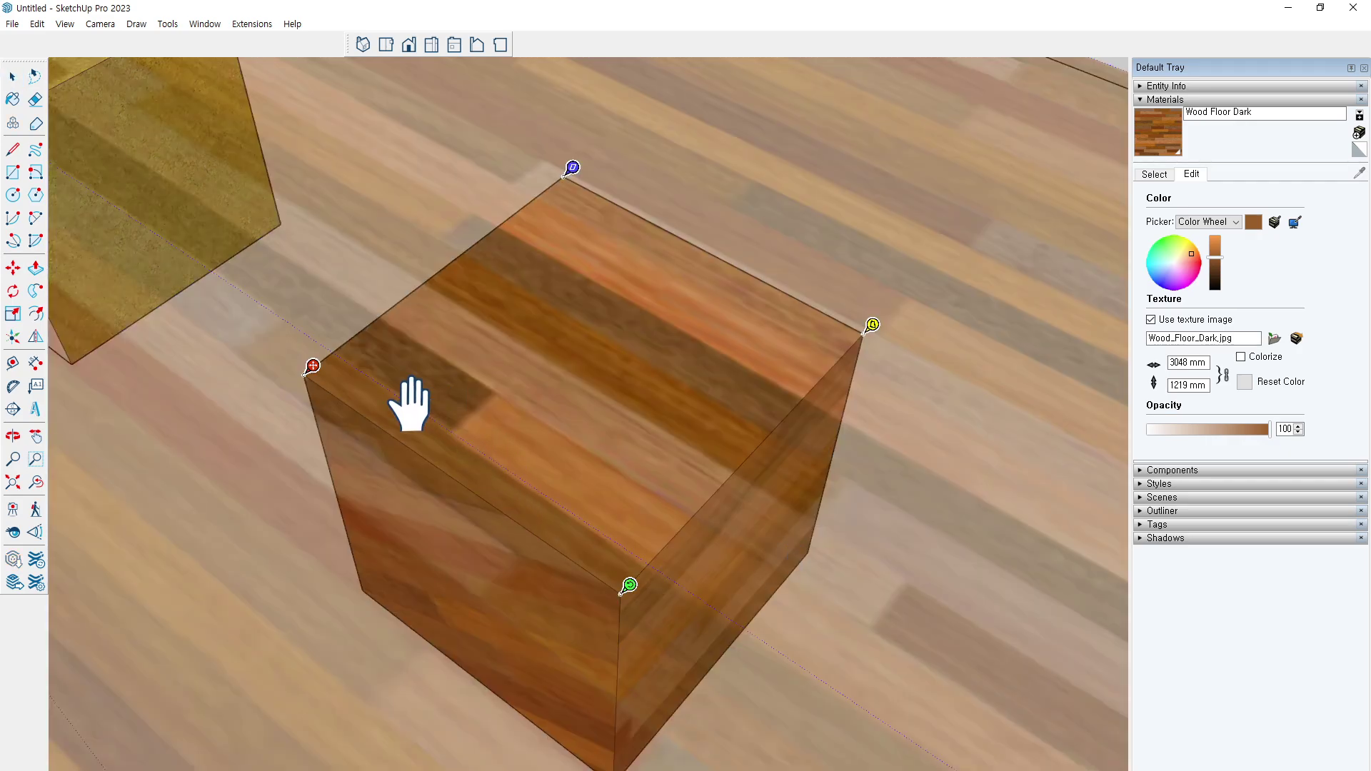
pyautogui.moveTo(386, 392)
pyautogui.mouseDown()
pyautogui.moveTo(462, 381)
pyautogui.moveTo(458, 413)
pyautogui.mouseUp()
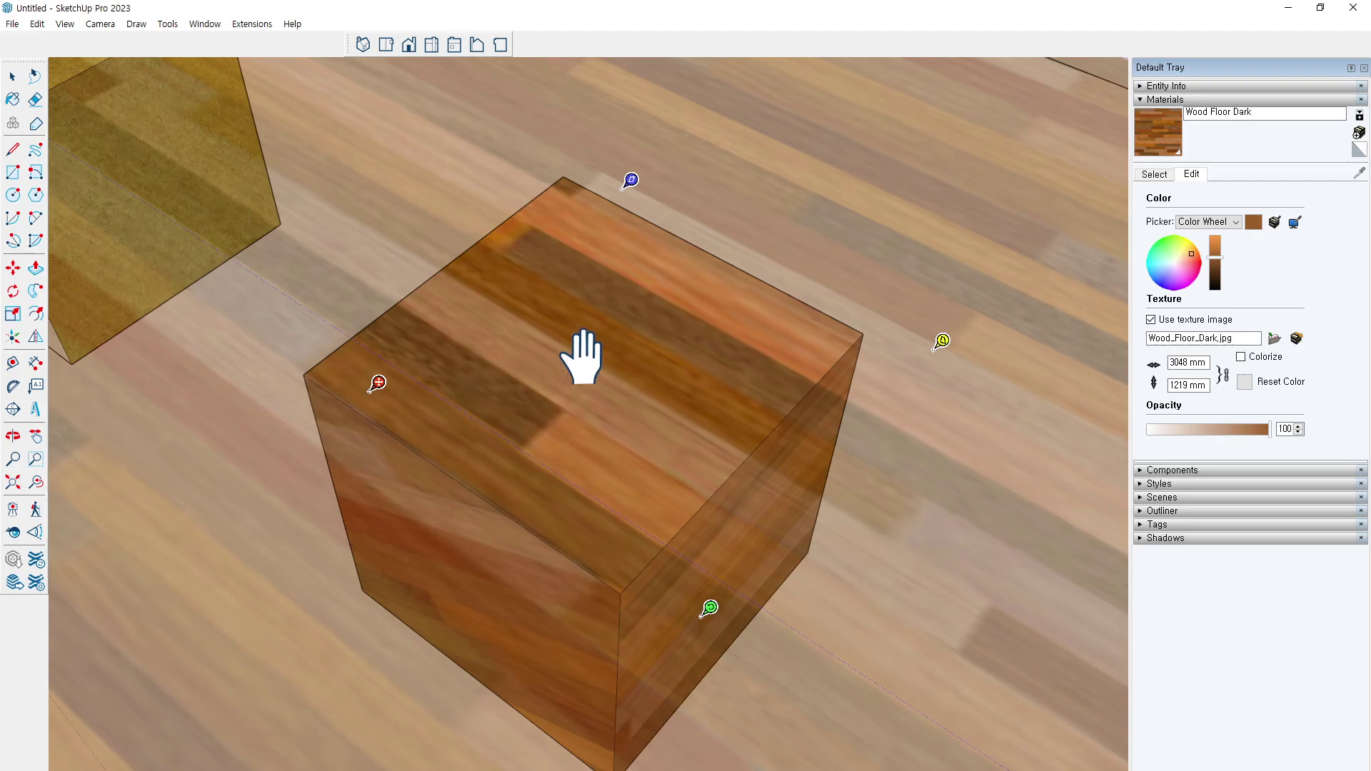
pyautogui.moveTo(582, 352); pyautogui.dragTo(547, 404)
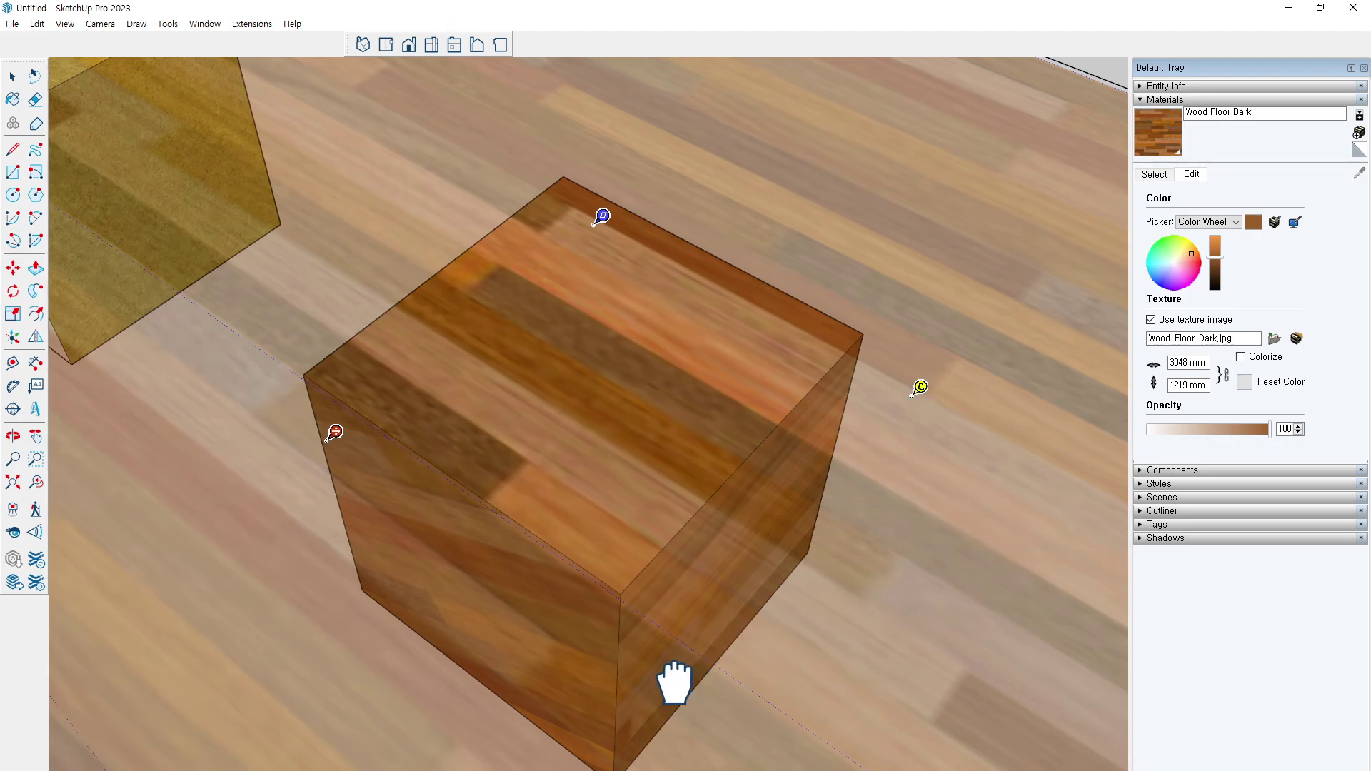
pyautogui.moveTo(679, 685); pyautogui.dragTo(712, 635)
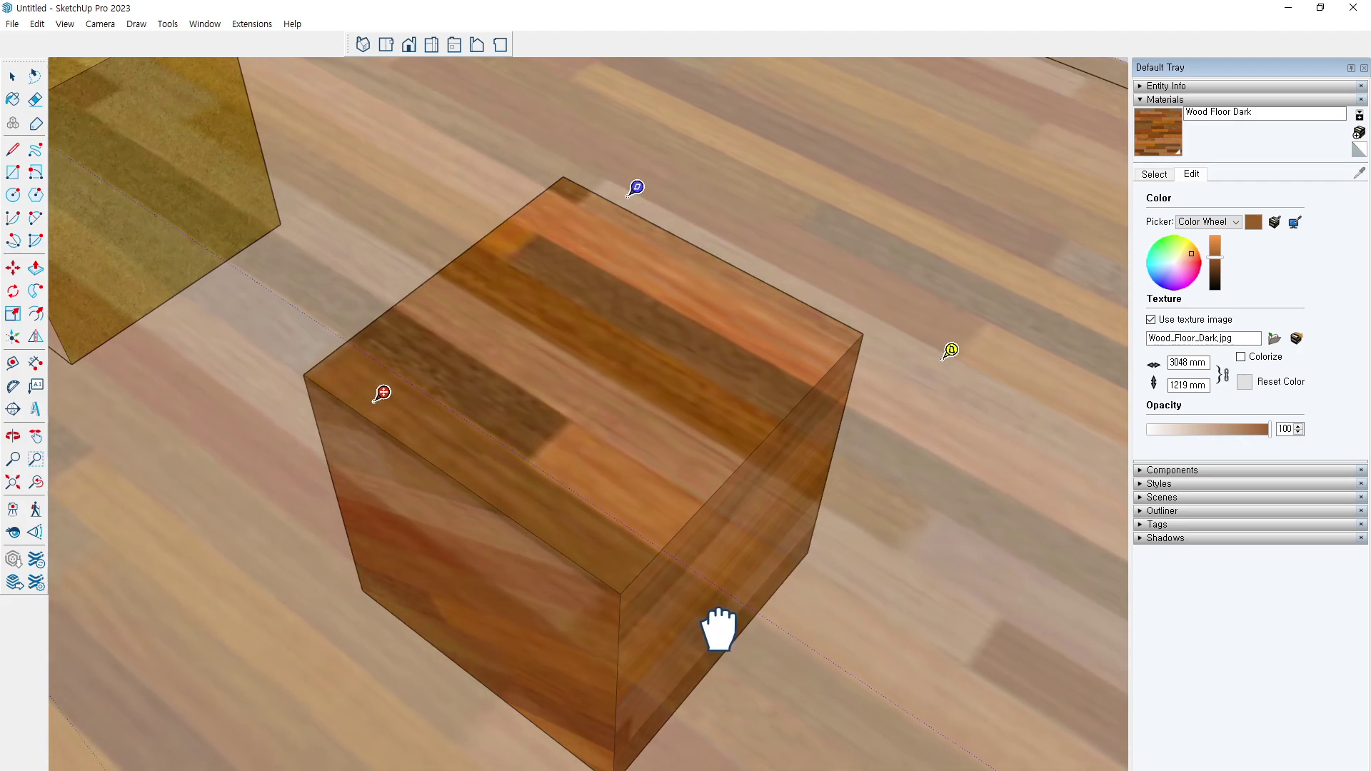
# Rotate the wood grain slightly to run diagonally, then finish and deselect the face
pyautogui.moveTo(729, 622)
pyautogui.mouseDown()
pyautogui.moveTo(875, 505)
pyautogui.moveTo(943, 357)
pyautogui.moveTo(924, 319)
pyautogui.mouseUp()
pyautogui.scroll(-3, 569, 417)
pyautogui.scroll(-4, 637, 428)
pyautogui.scroll(-3, 628, 428)
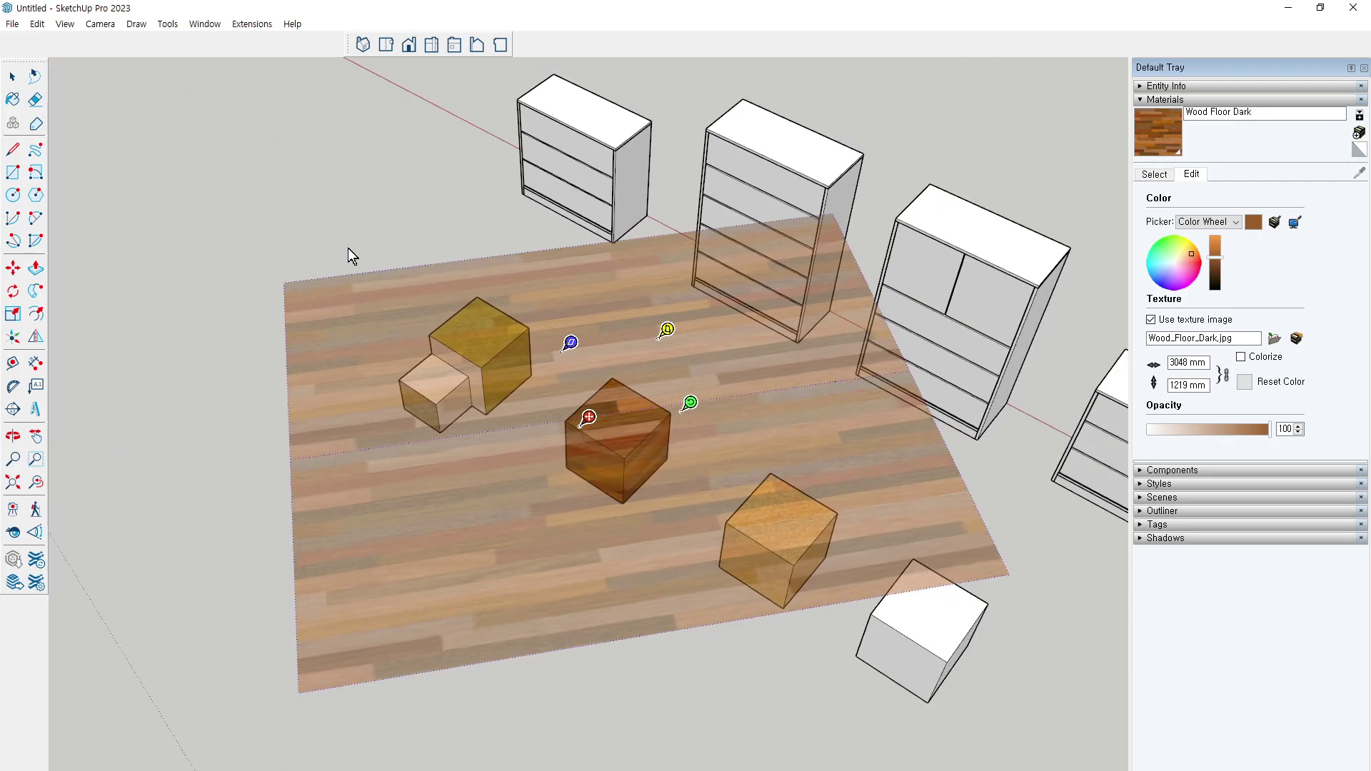
pyautogui.click(350, 256)
pyautogui.scroll(5, 615, 429)
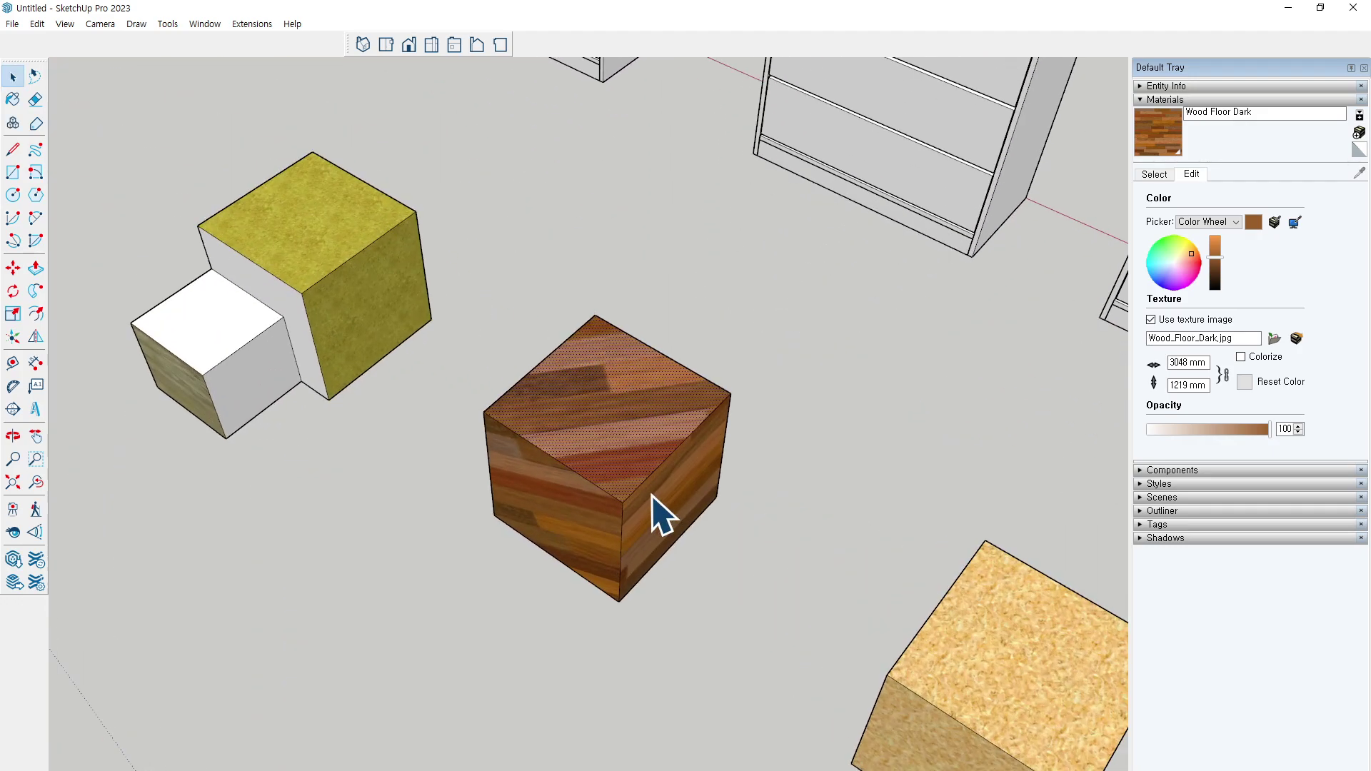
pyautogui.click(791, 400)
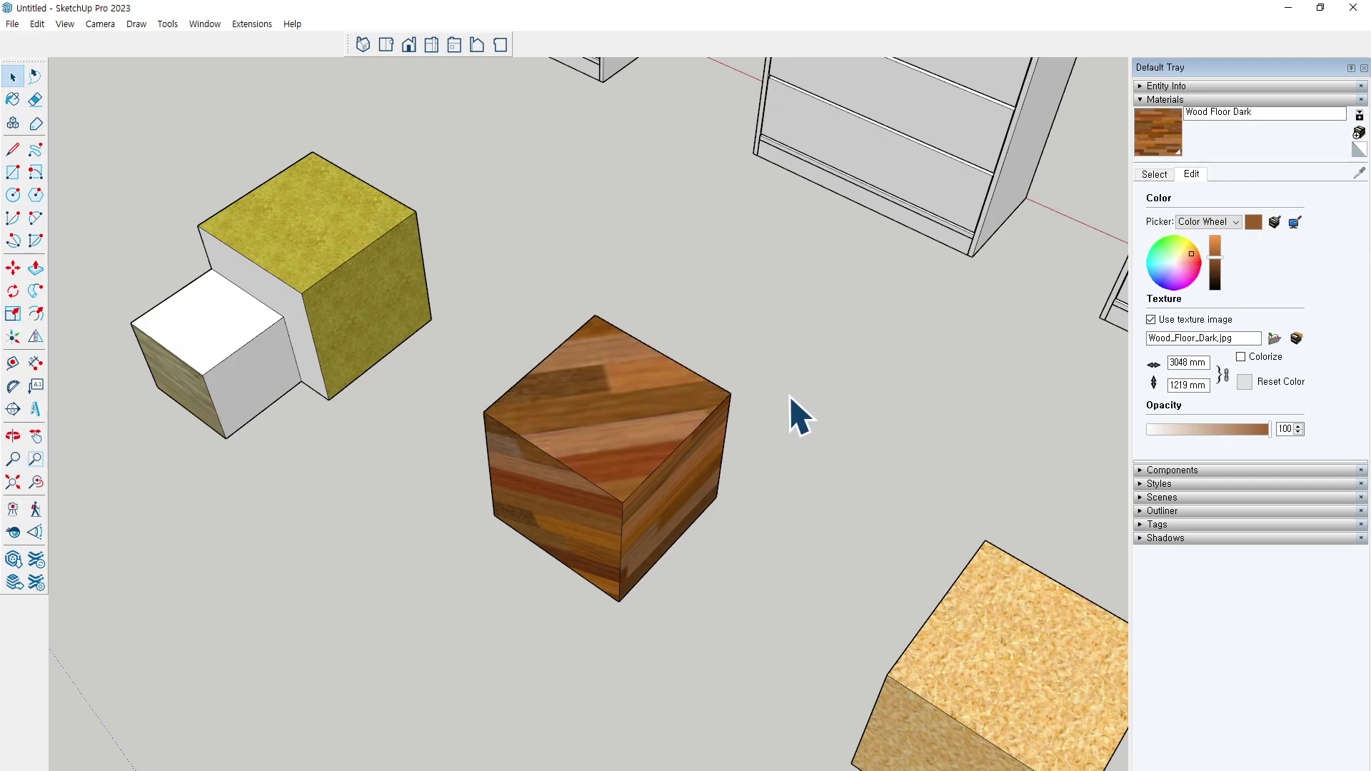
# Orbit toward the white cube and show the Wood material swatches
pyautogui.keyDown('shift'); pyautogui.moveTo(815, 430); pyautogui.dragTo(702, 352, button='middle'); pyautogui.keyUp('shift')
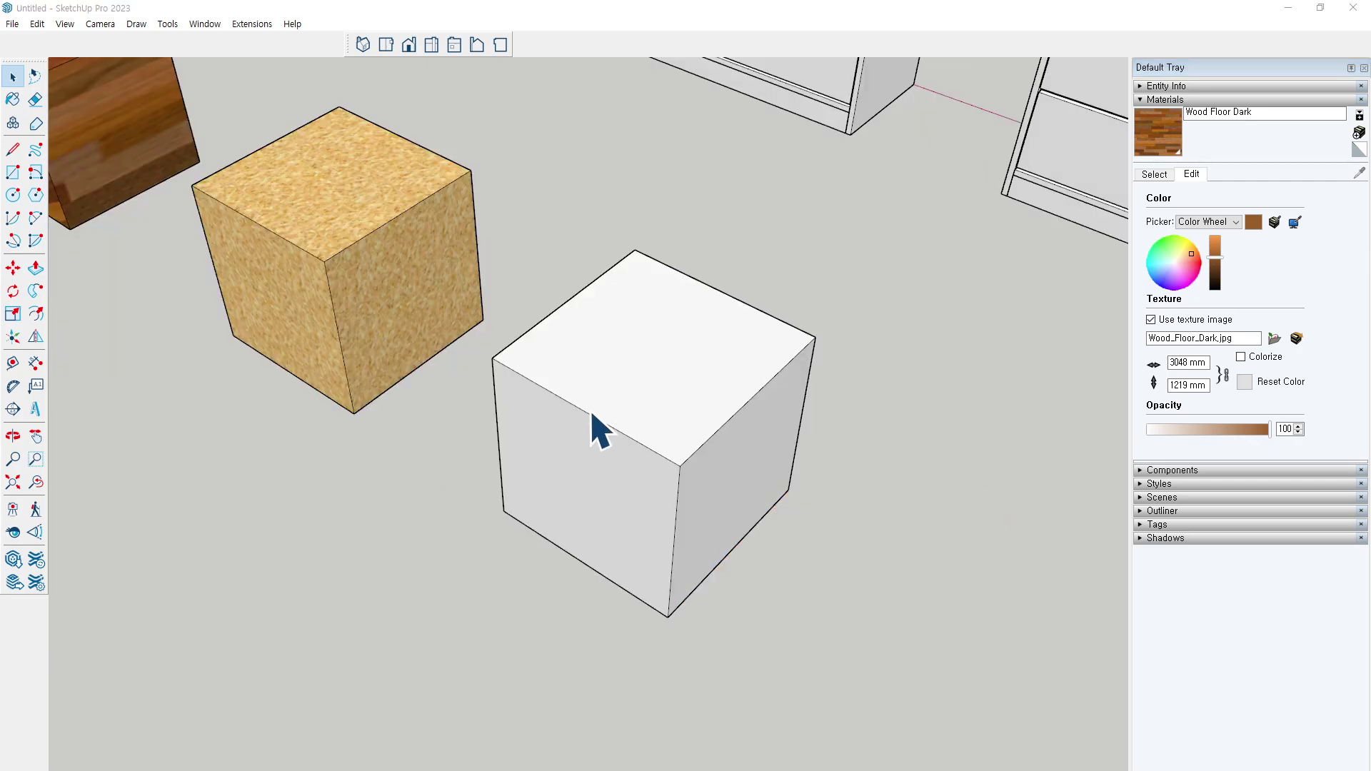
pyautogui.press('o')
pyautogui.moveTo(796, 480); pyautogui.dragTo(785, 459)
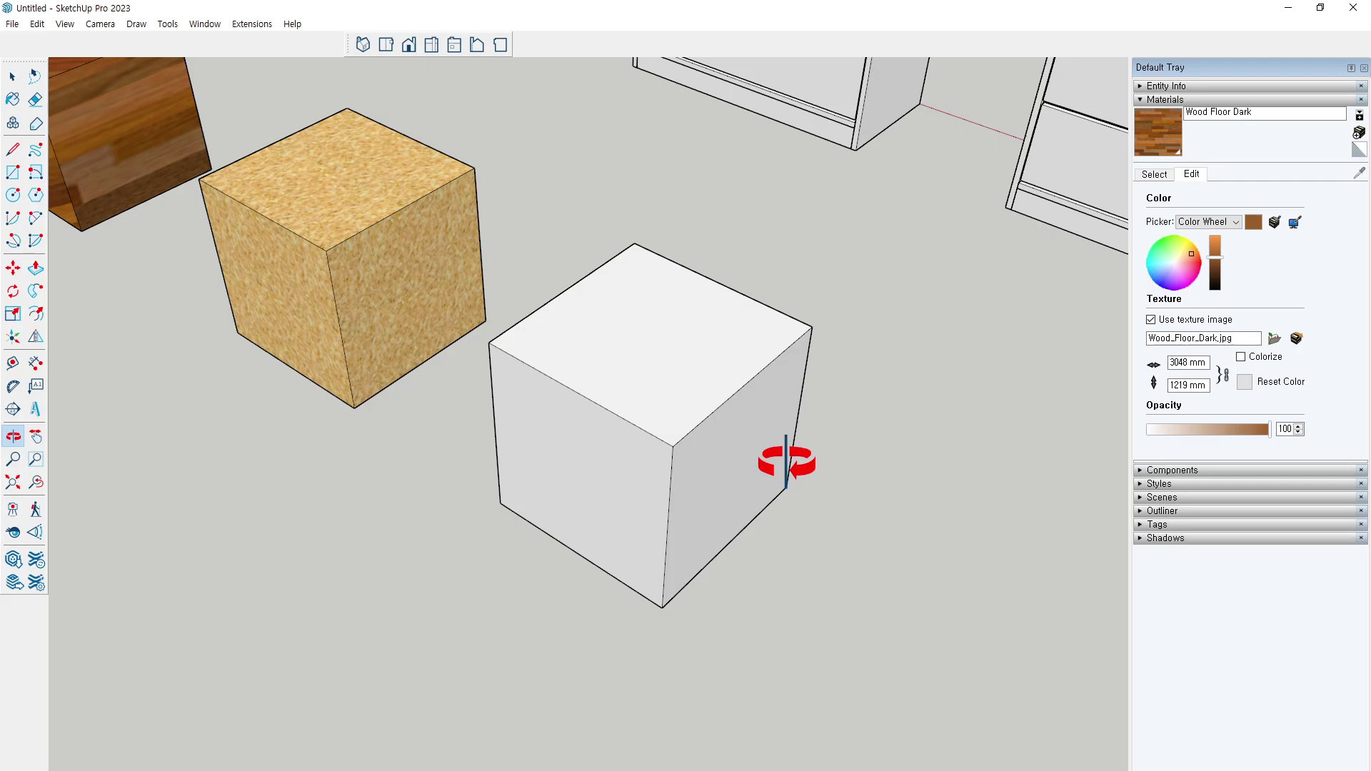
pyautogui.press('space')
pyautogui.click(682, 334)
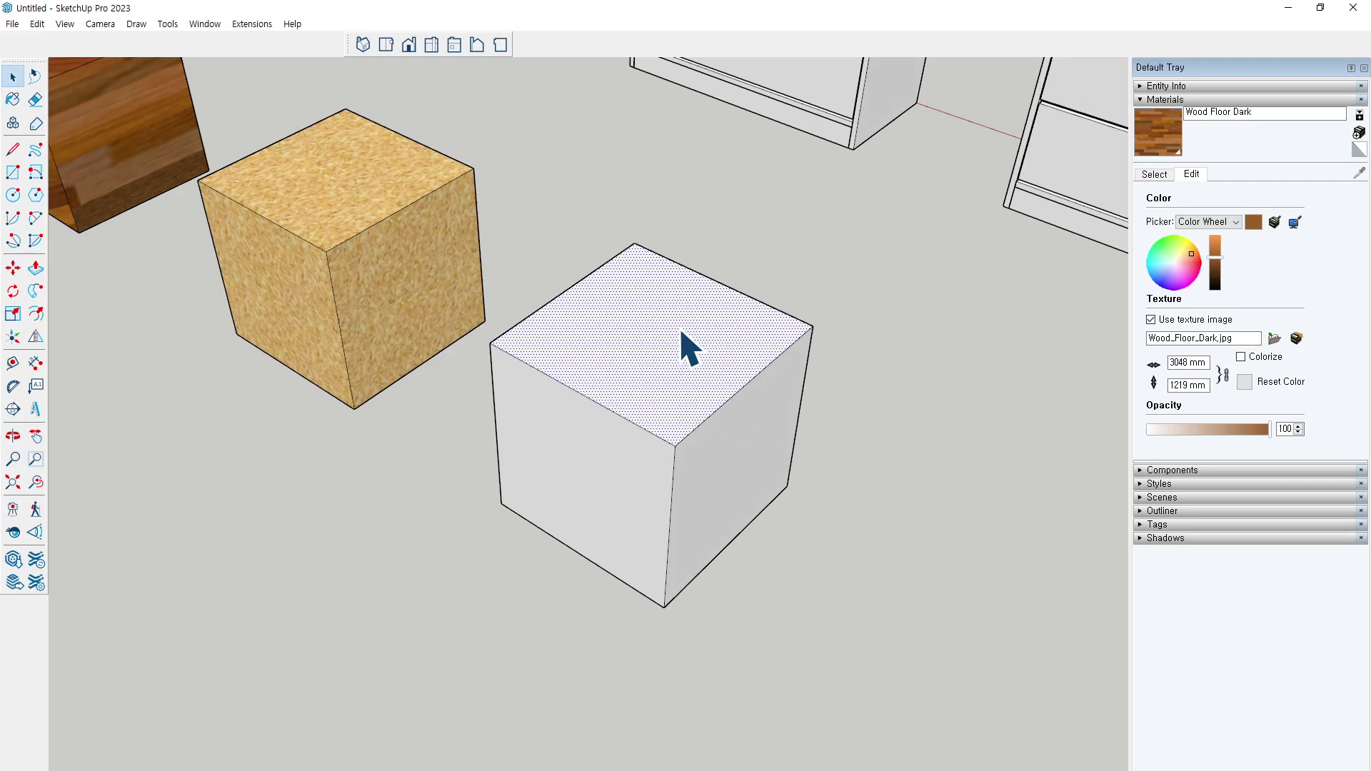
pyautogui.click(932, 500)
pyautogui.click(1155, 176)
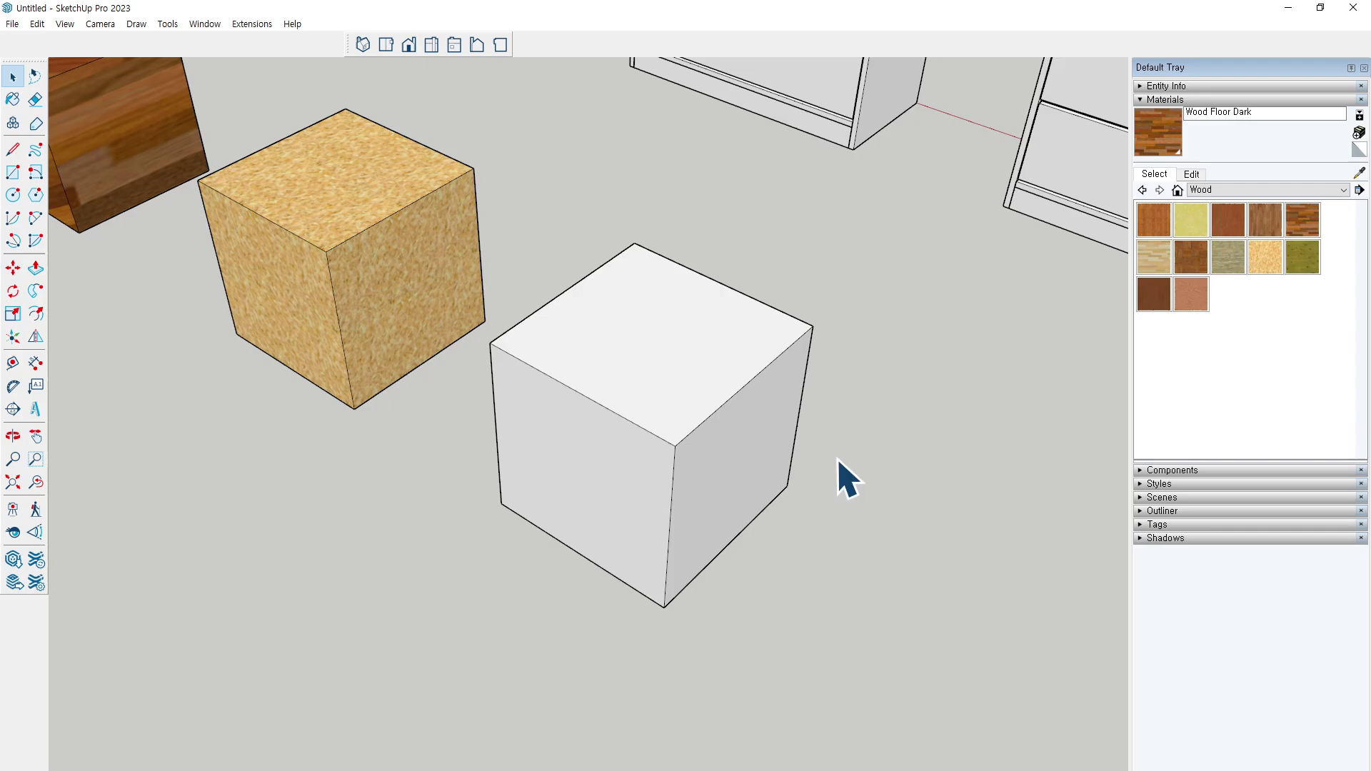
# Reverse the white cube's top face so its grey-blue back side faces up
pyautogui.click(663, 361)
pyautogui.click(591, 461)
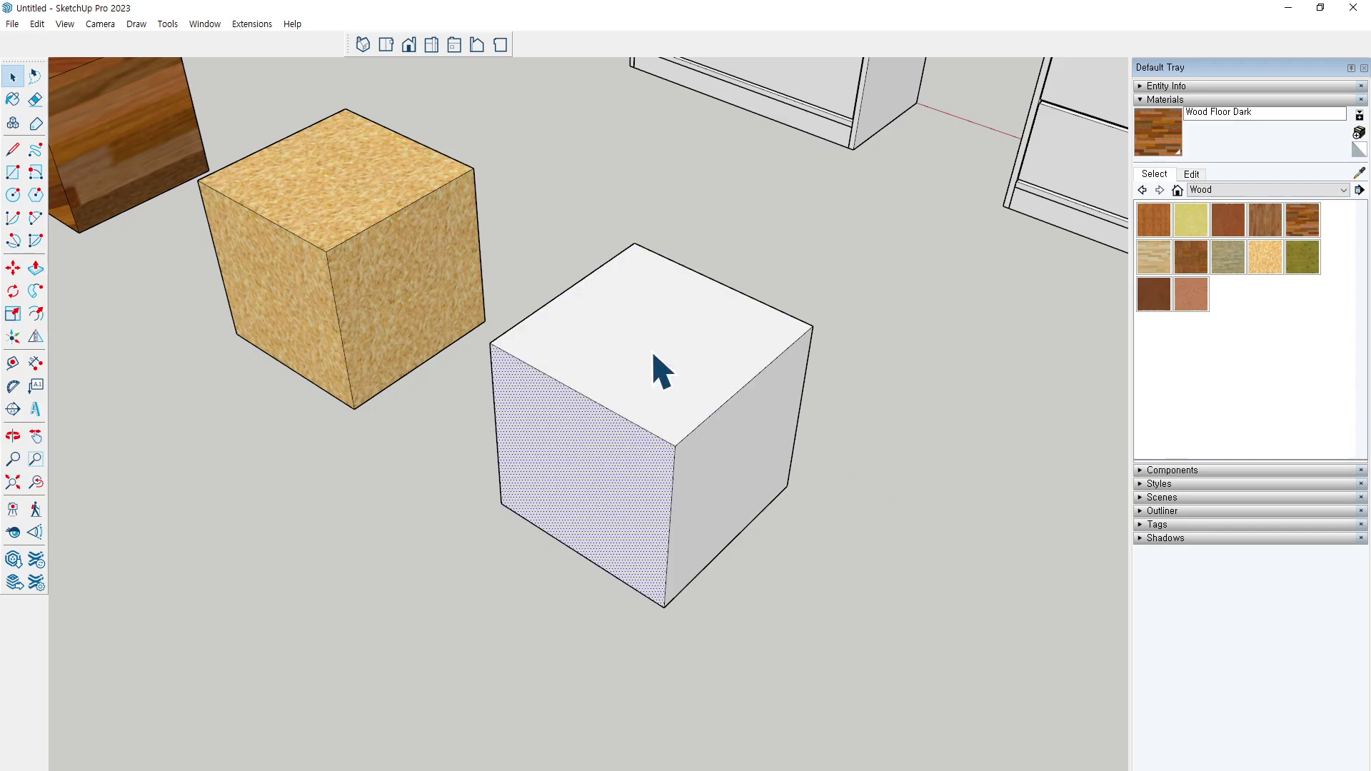
pyautogui.click(624, 337)
pyautogui.click(928, 432)
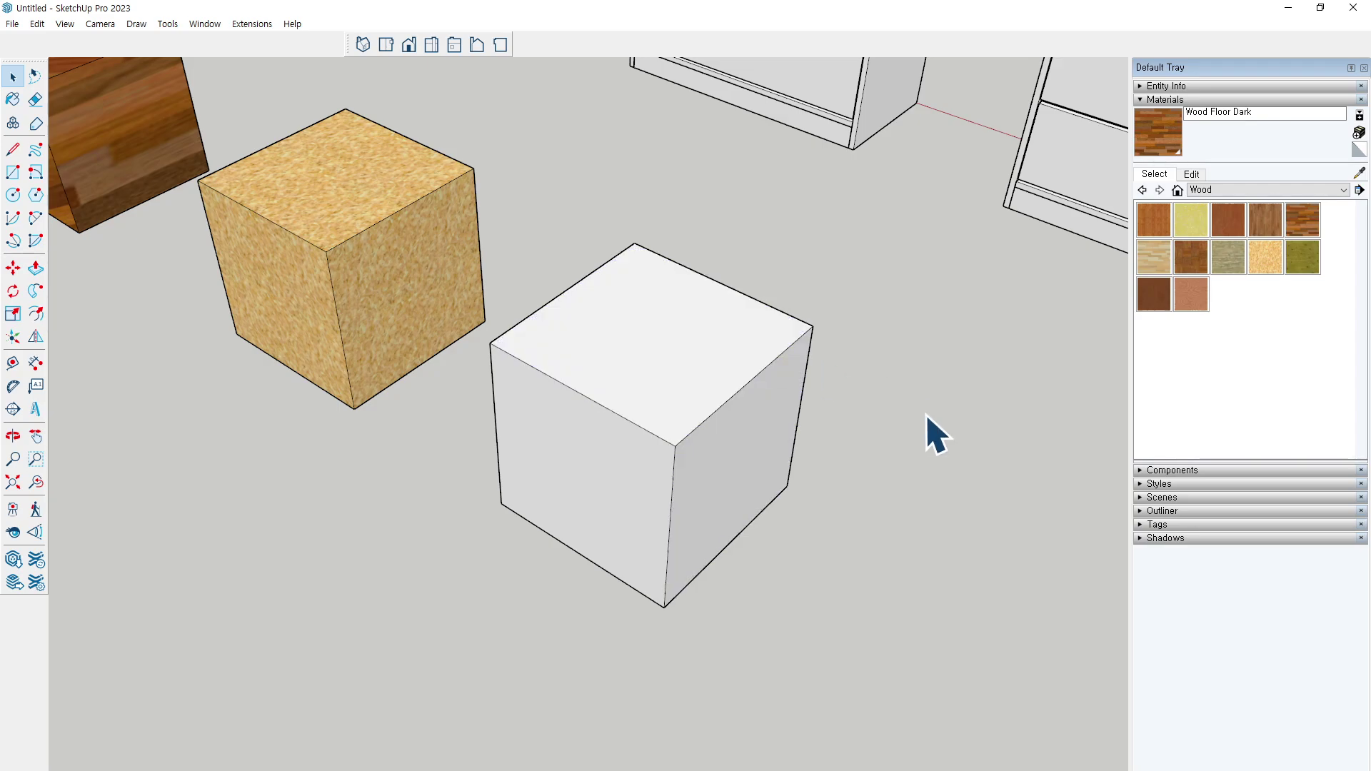
pyautogui.rightClick(674, 346)
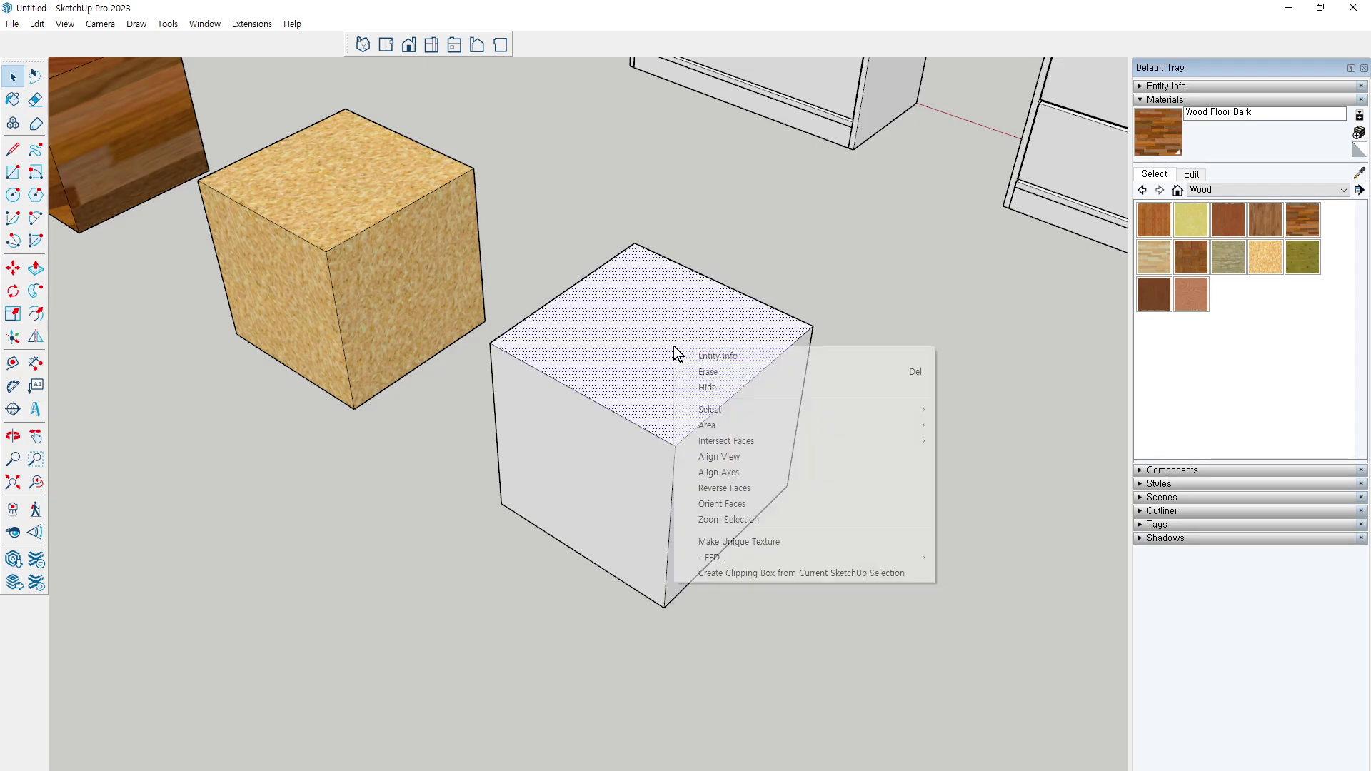
pyautogui.click(811, 486)
pyautogui.click(922, 482)
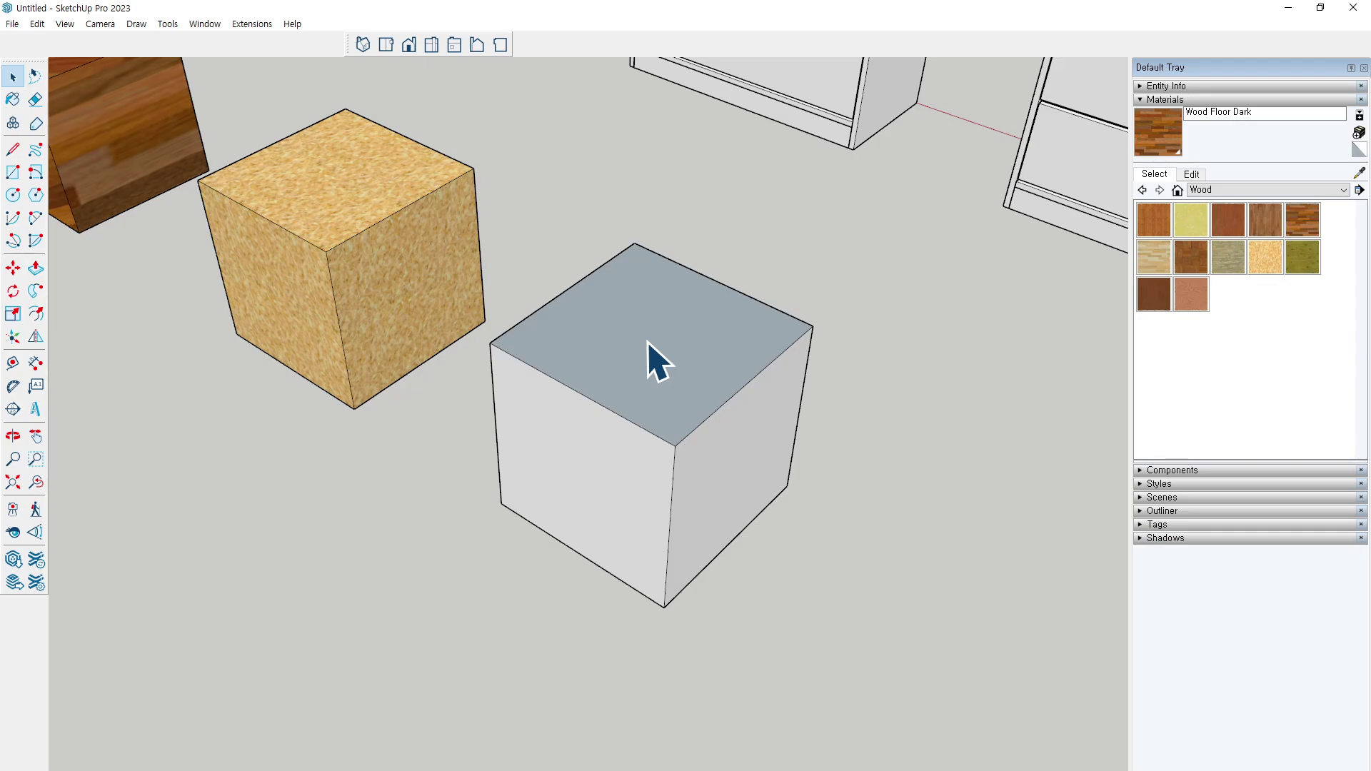
# Paint the cube's top and front faces with Wood Floor Dark
pyautogui.click(679, 362)
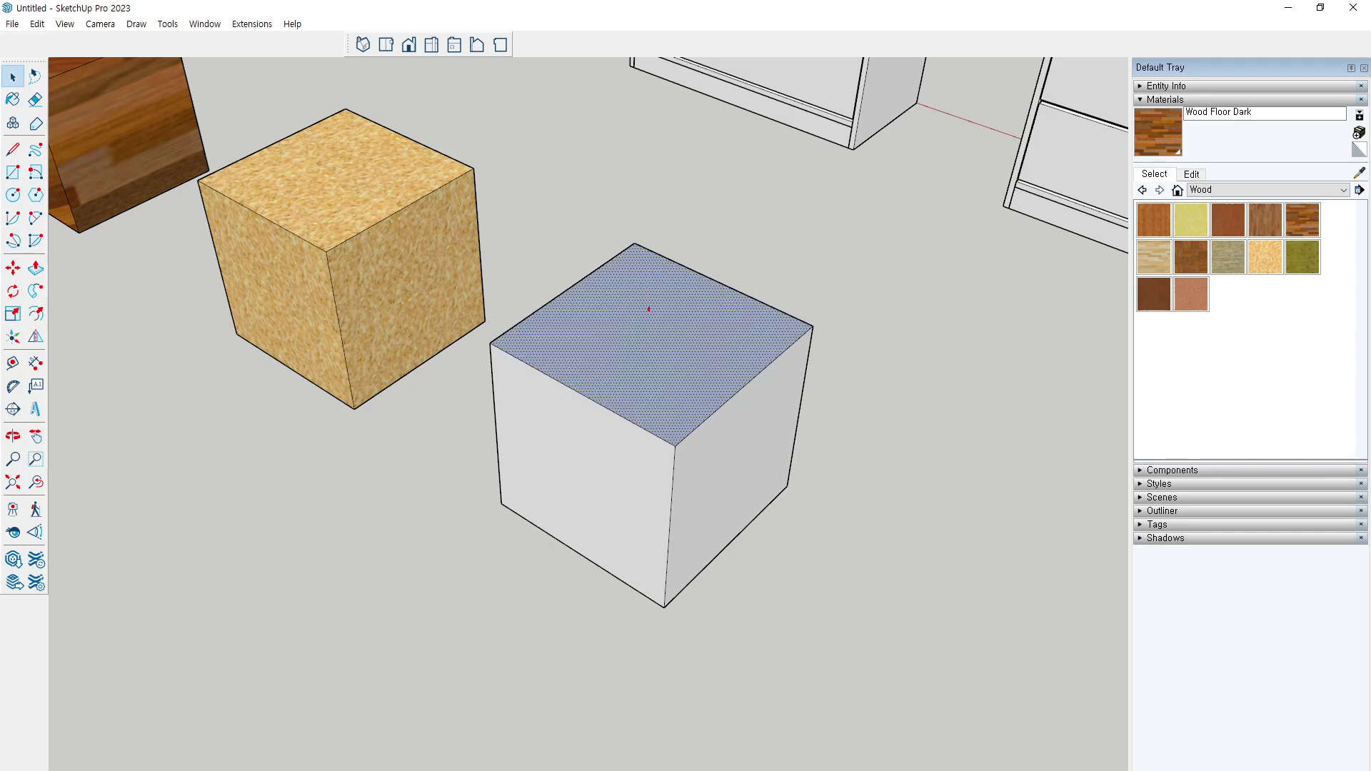
pyautogui.hotkey('ctrl', 't')
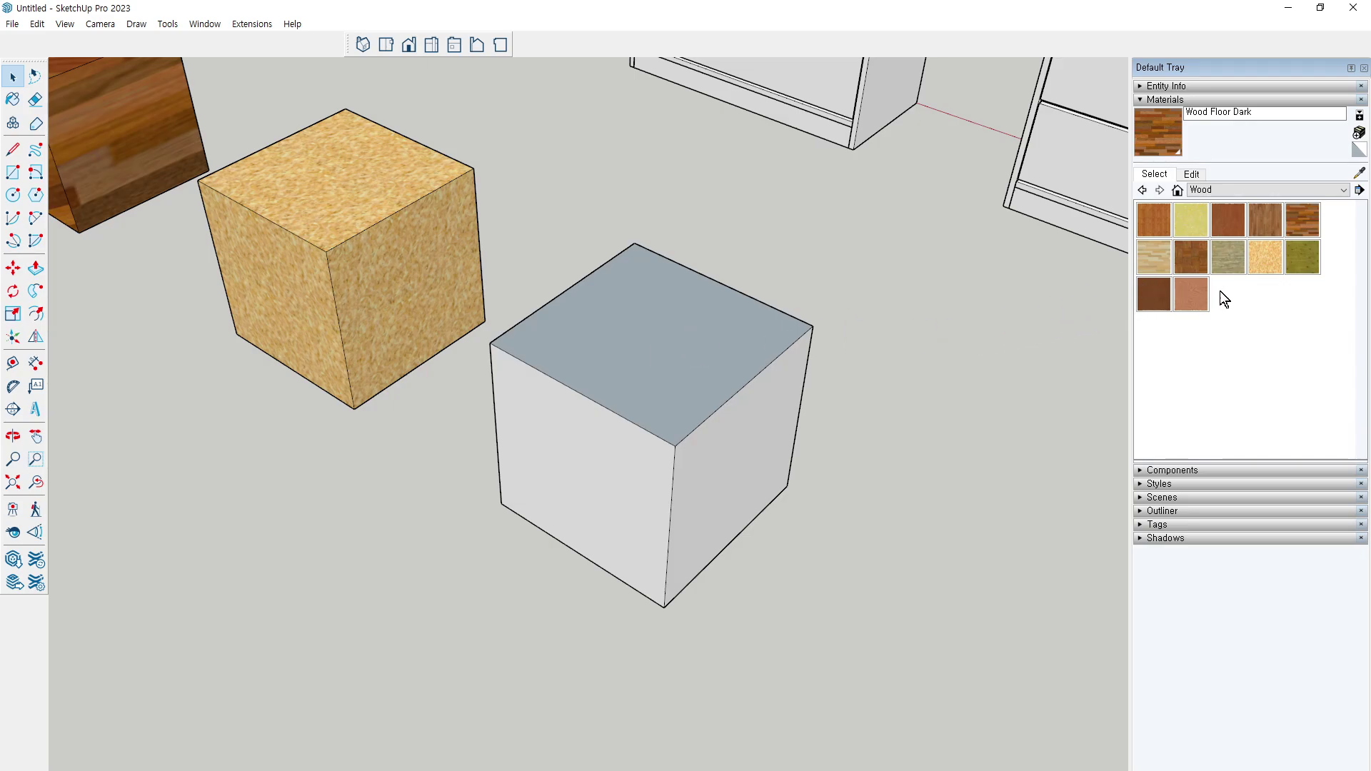
pyautogui.click(1301, 220)
pyautogui.click(609, 392)
pyautogui.click(606, 462)
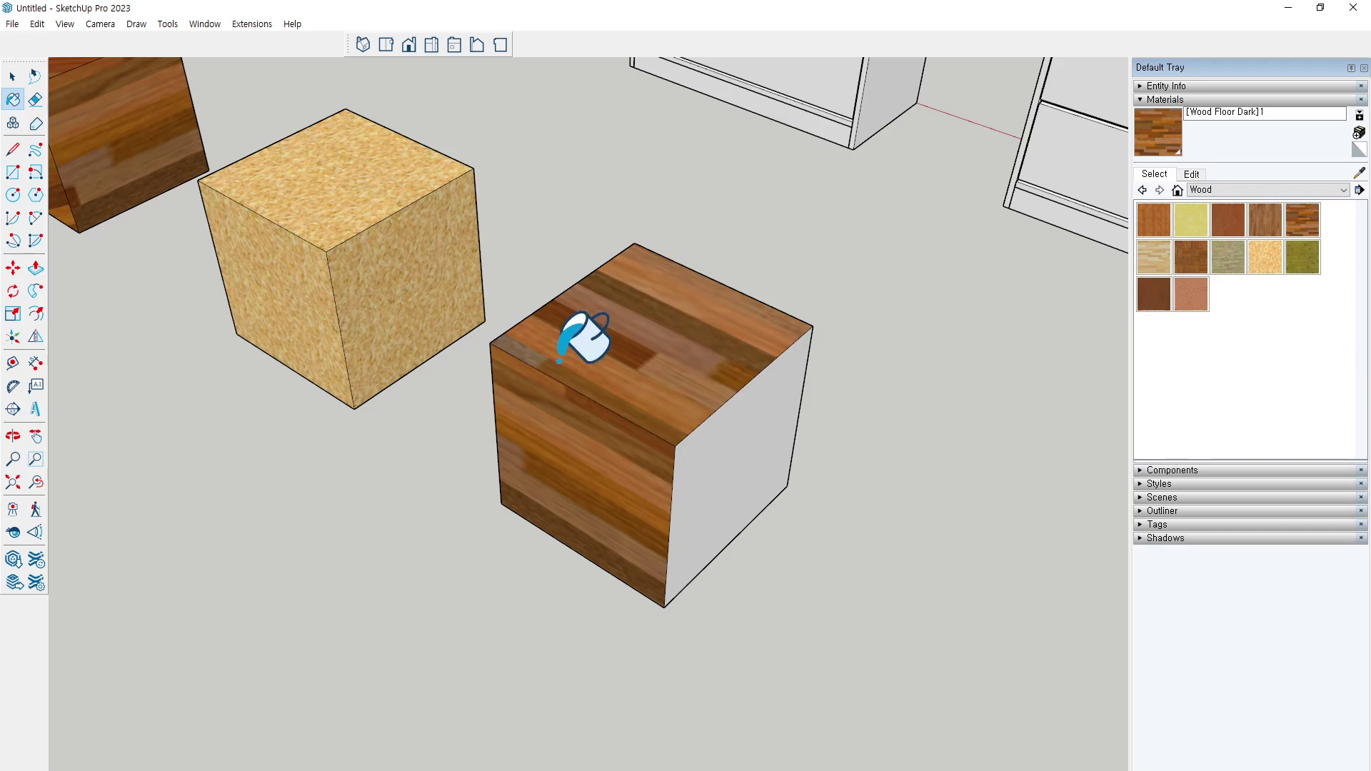
# Delete the top face to look inside, then undo back to the plain closed cube
pyautogui.press('space')
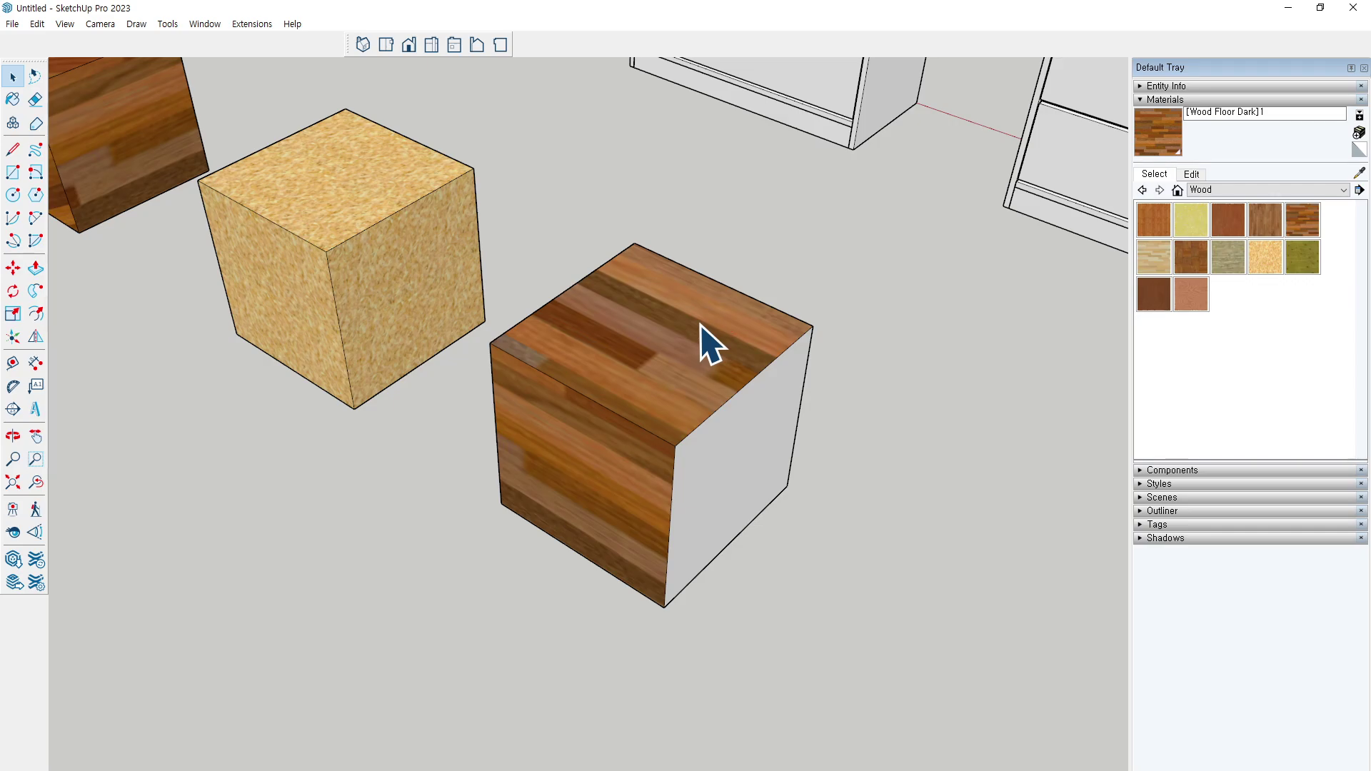
pyautogui.click(689, 352)
pyautogui.press('Delete')
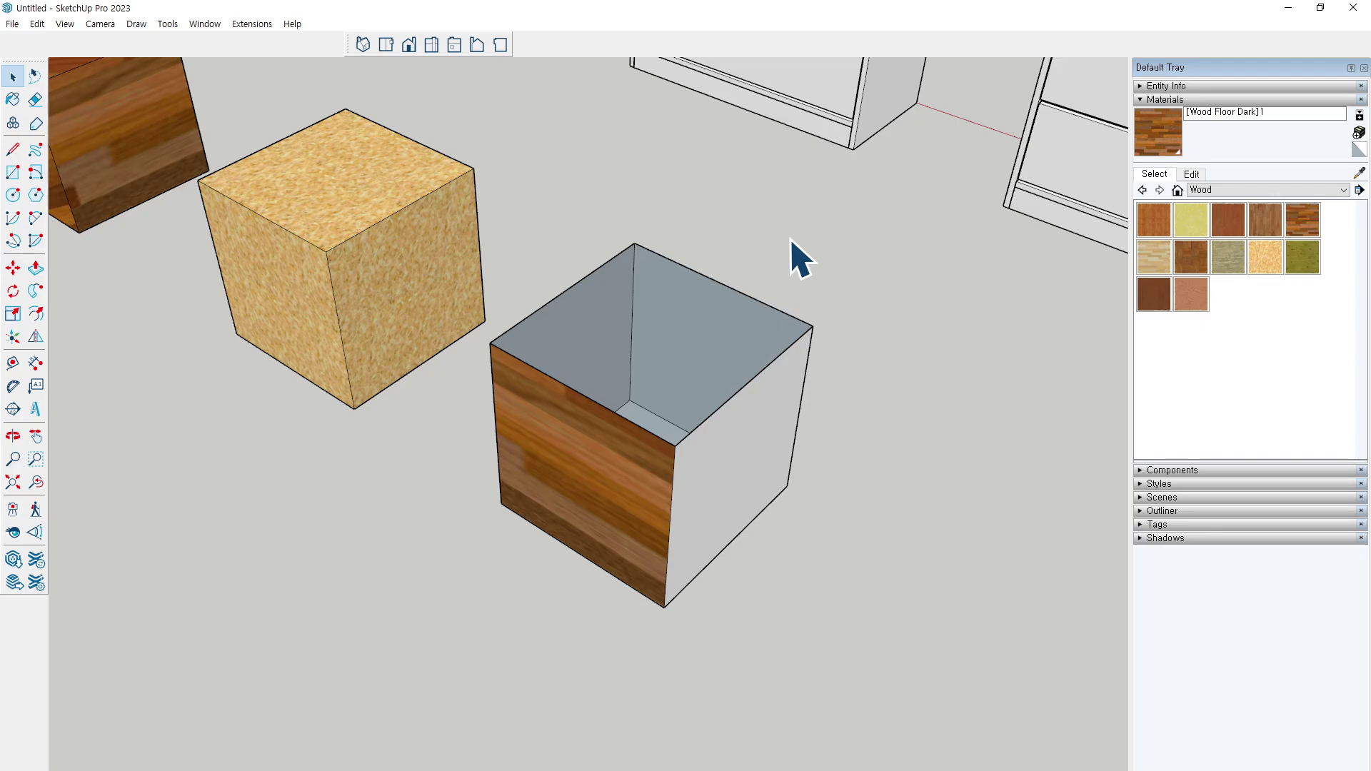
pyautogui.moveTo(722, 361); pyautogui.dragTo(653, 364, button='middle')
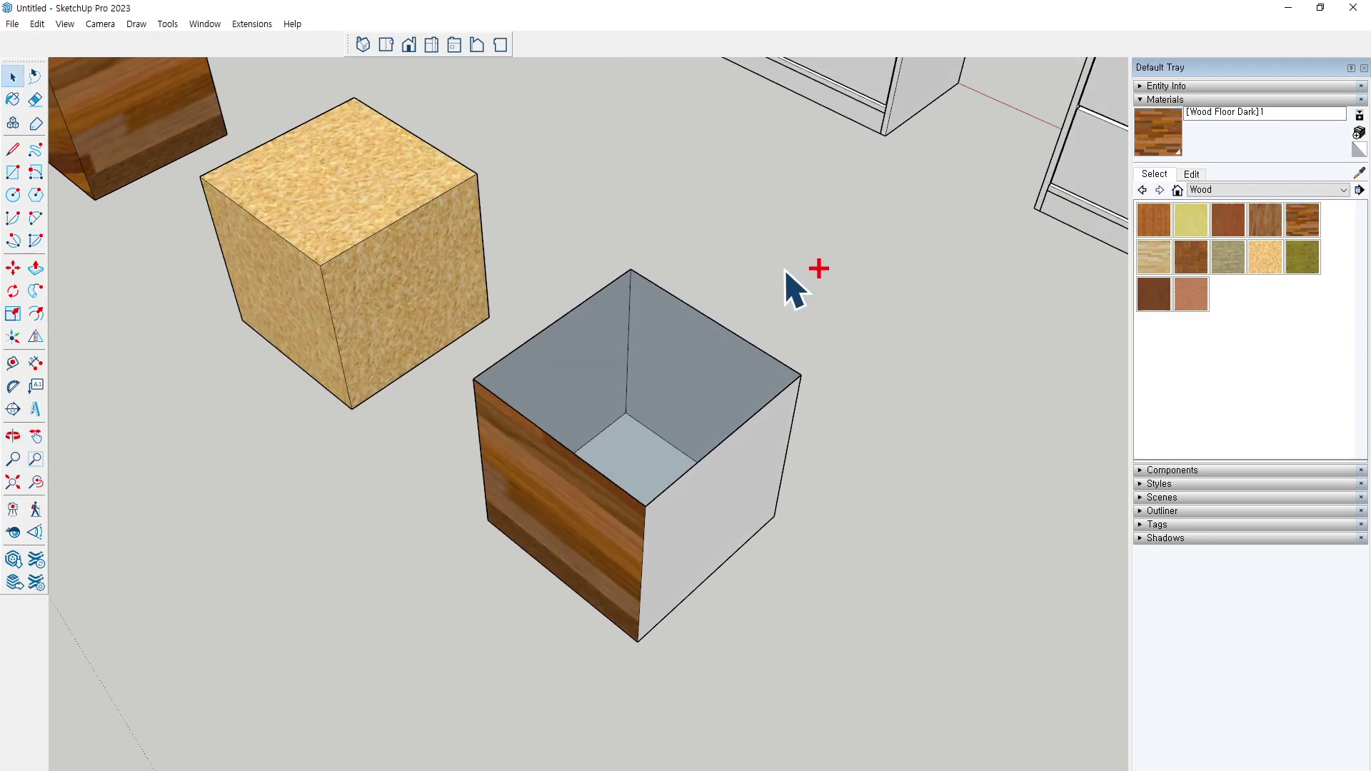
pyautogui.hotkey('ctrl', 'z')
pyautogui.hotkey('ctrl', 'z')
pyautogui.hotkey('ctrl', 'z')
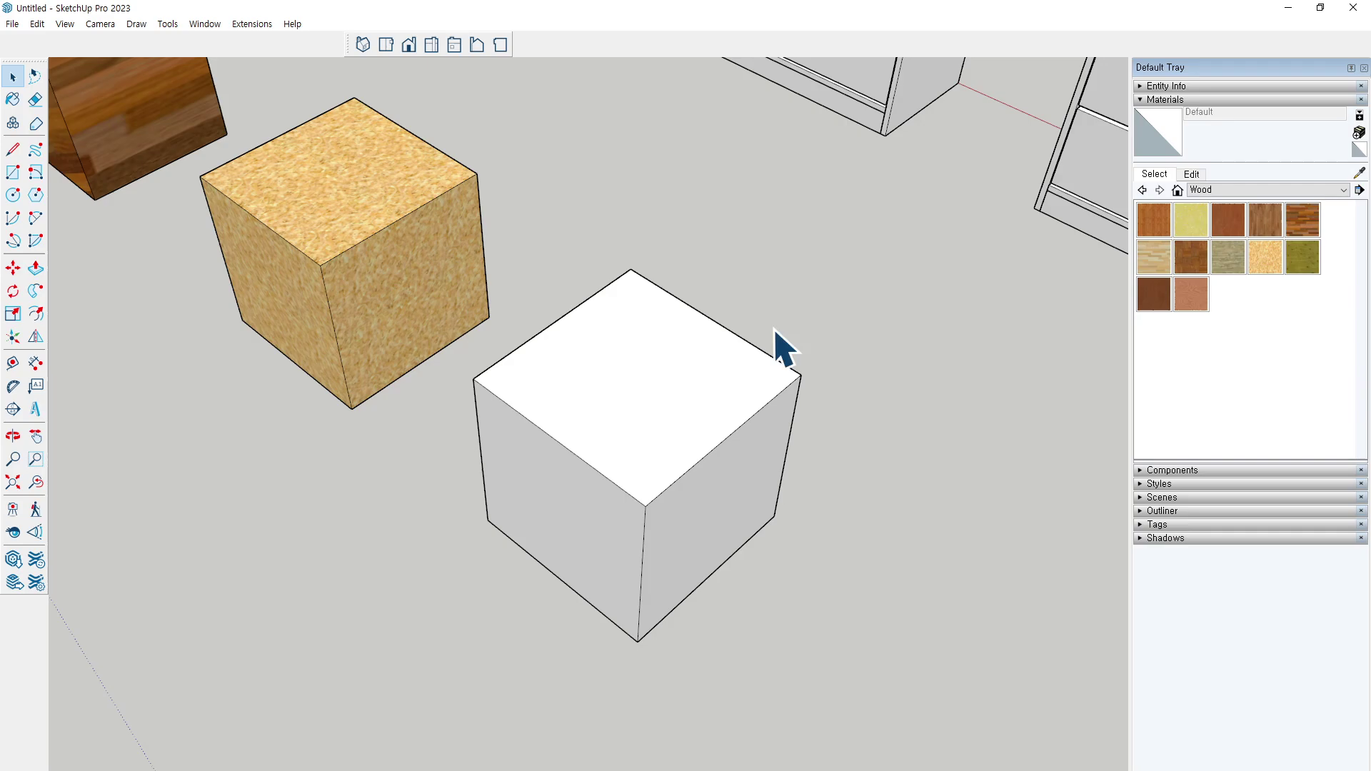
# Reverse the cube's top face, then reverse it again so the white side faces up
pyautogui.click(665, 379)
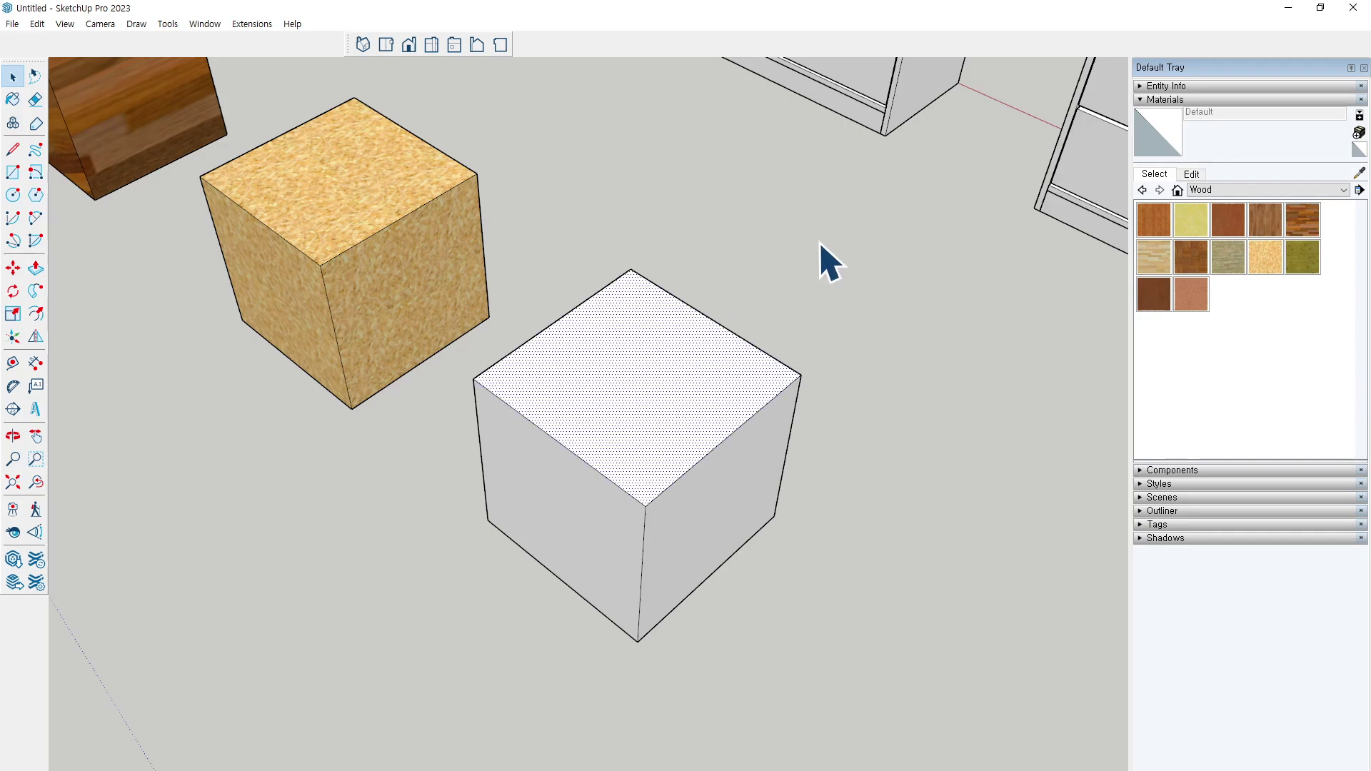
pyautogui.rightClick(617, 363)
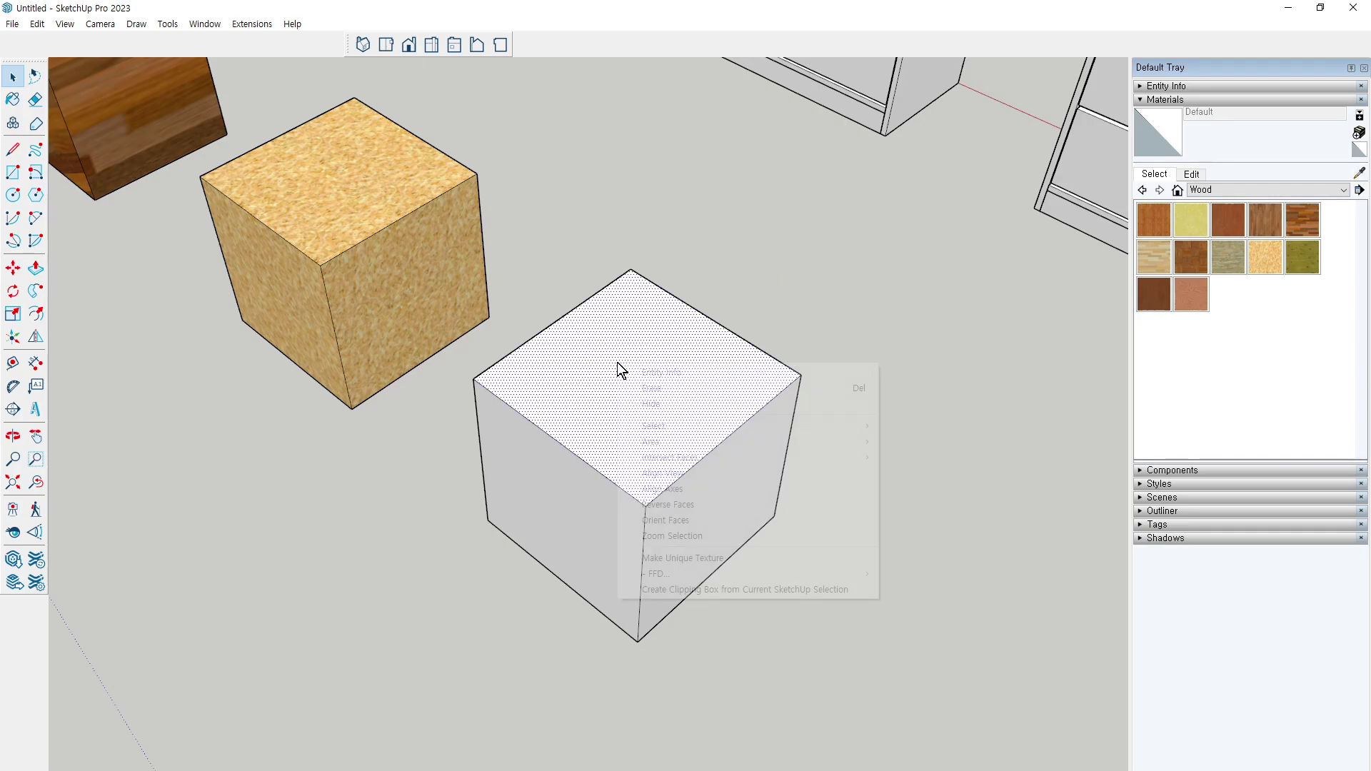
pyautogui.click(717, 508)
pyautogui.click(828, 314)
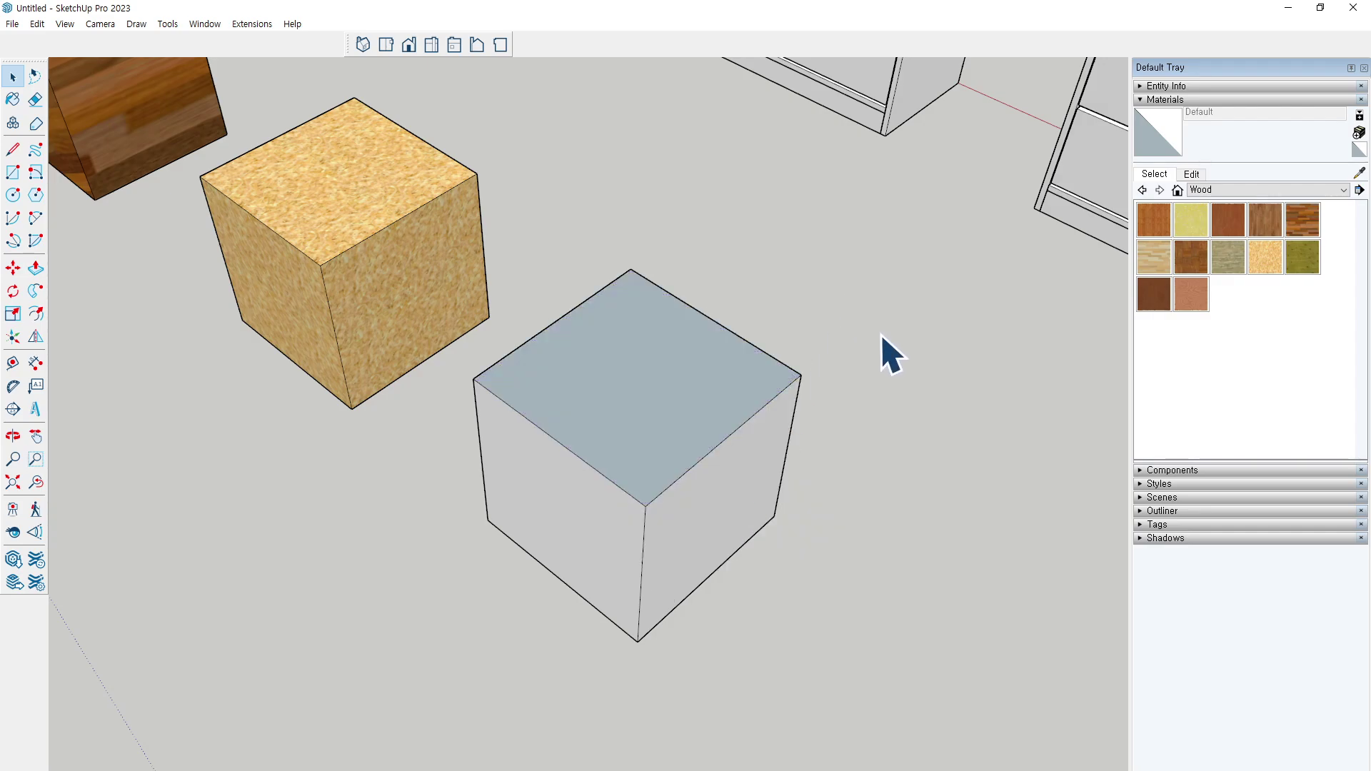
pyautogui.click(630, 354)
pyautogui.rightClick(630, 355)
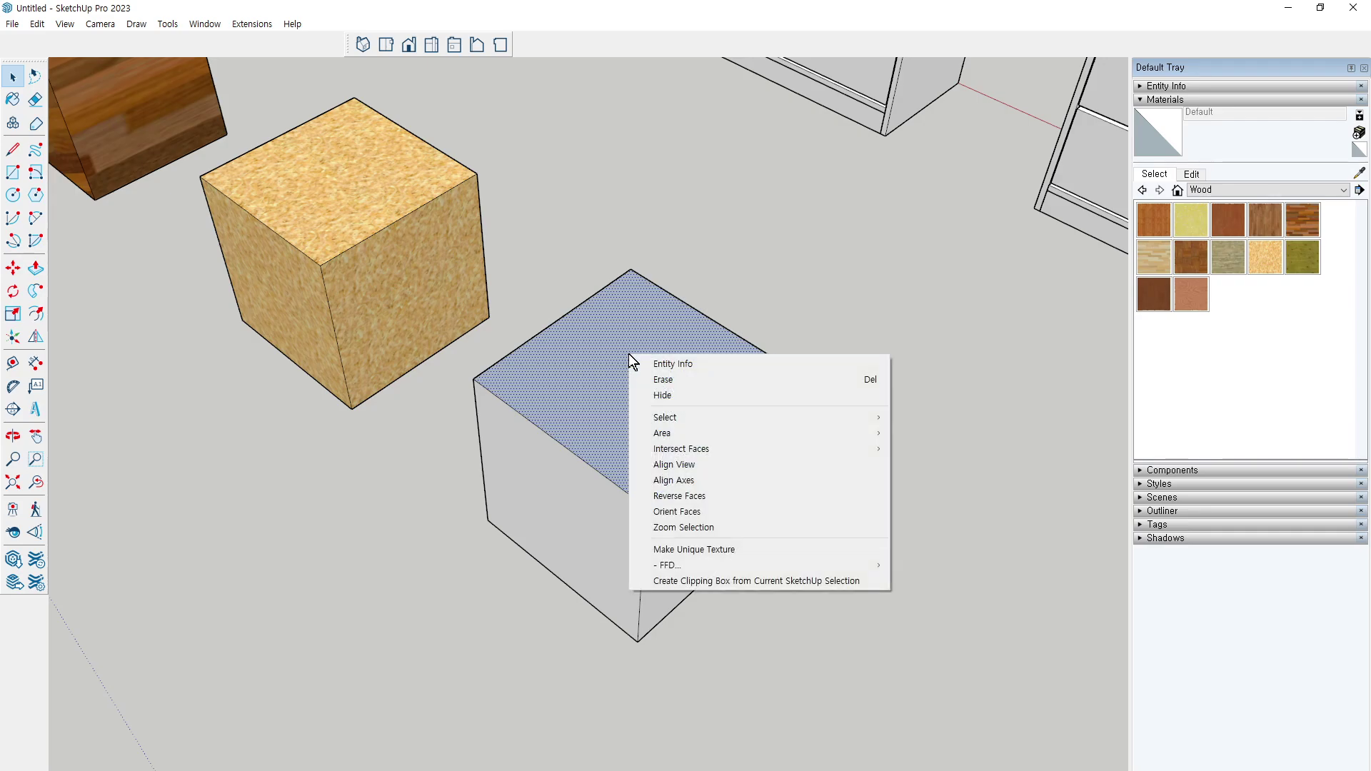
pyautogui.click(735, 500)
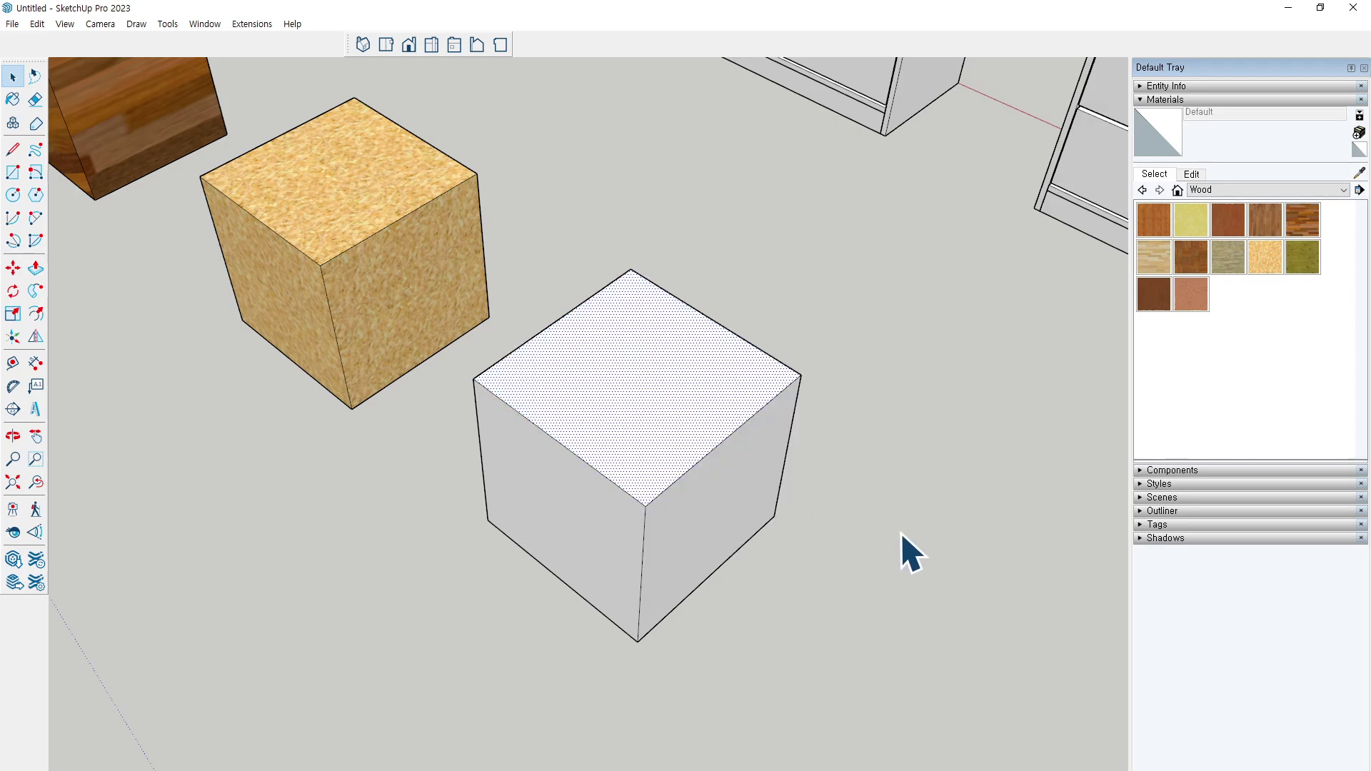
pyautogui.click(904, 547)
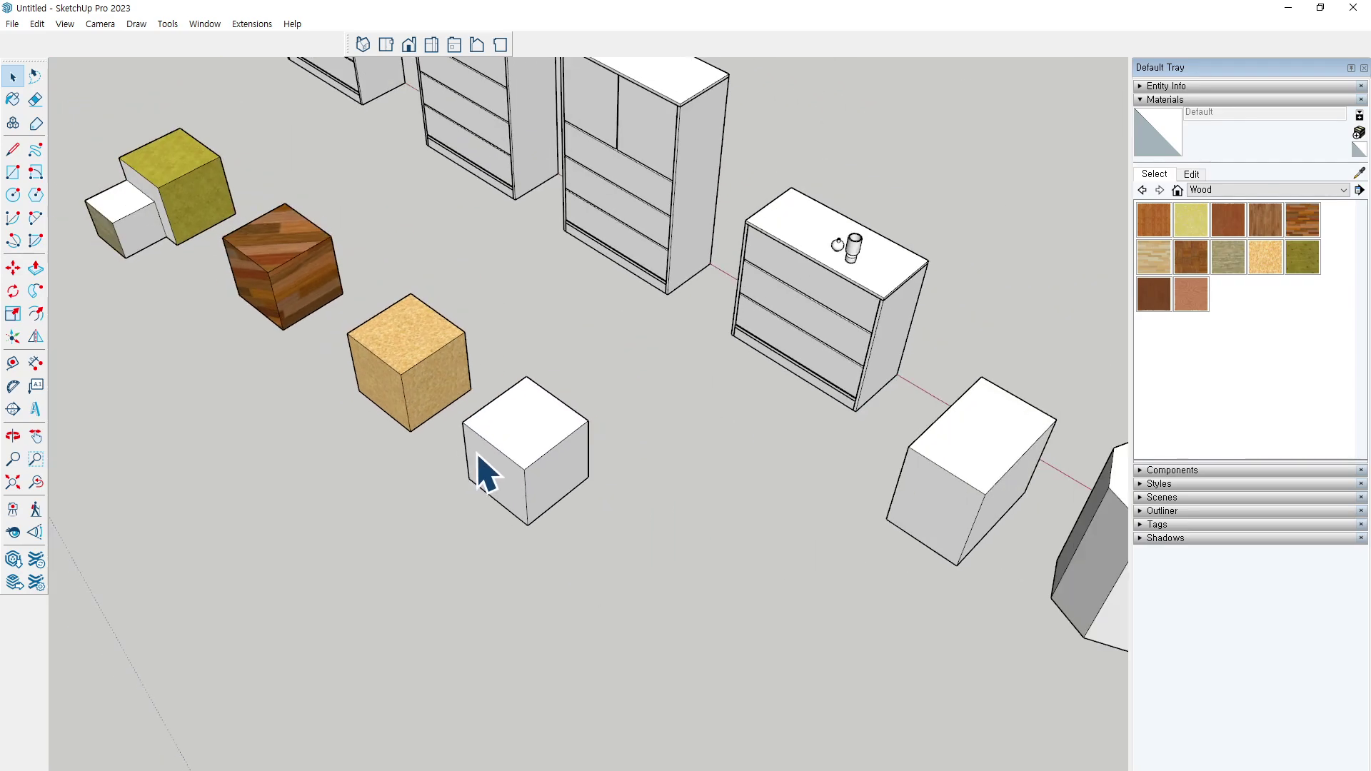
# Zoom and pan to the egg-shaped sphere and select its surface
pyautogui.scroll(-4, 481, 469)
pyautogui.scroll(-2, 520, 480)
pyautogui.scroll(1, 790, 521)
pyautogui.scroll(3, 774, 490)
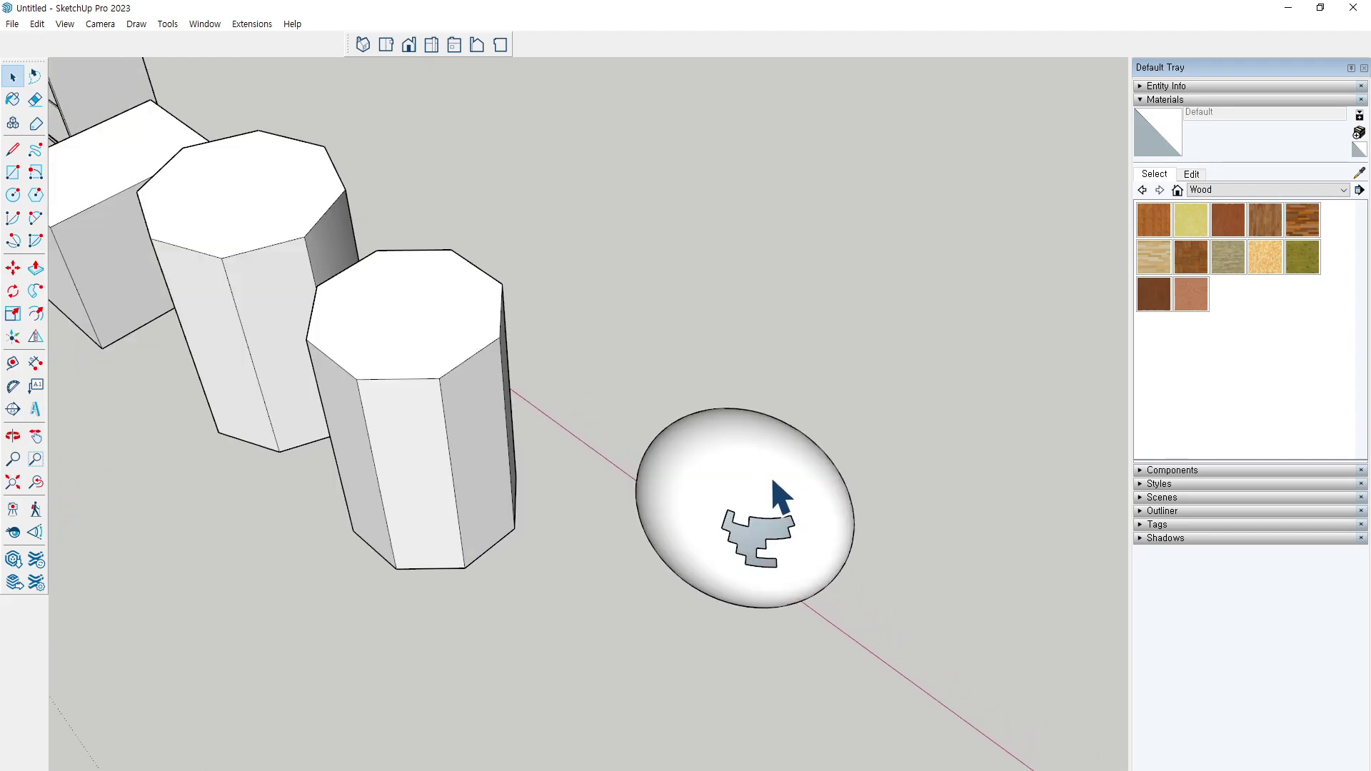
pyautogui.scroll(2, 765, 490)
pyautogui.keyDown('shift'); pyautogui.moveTo(841, 563); pyautogui.dragTo(826, 465, button='middle'); pyautogui.keyUp('shift')
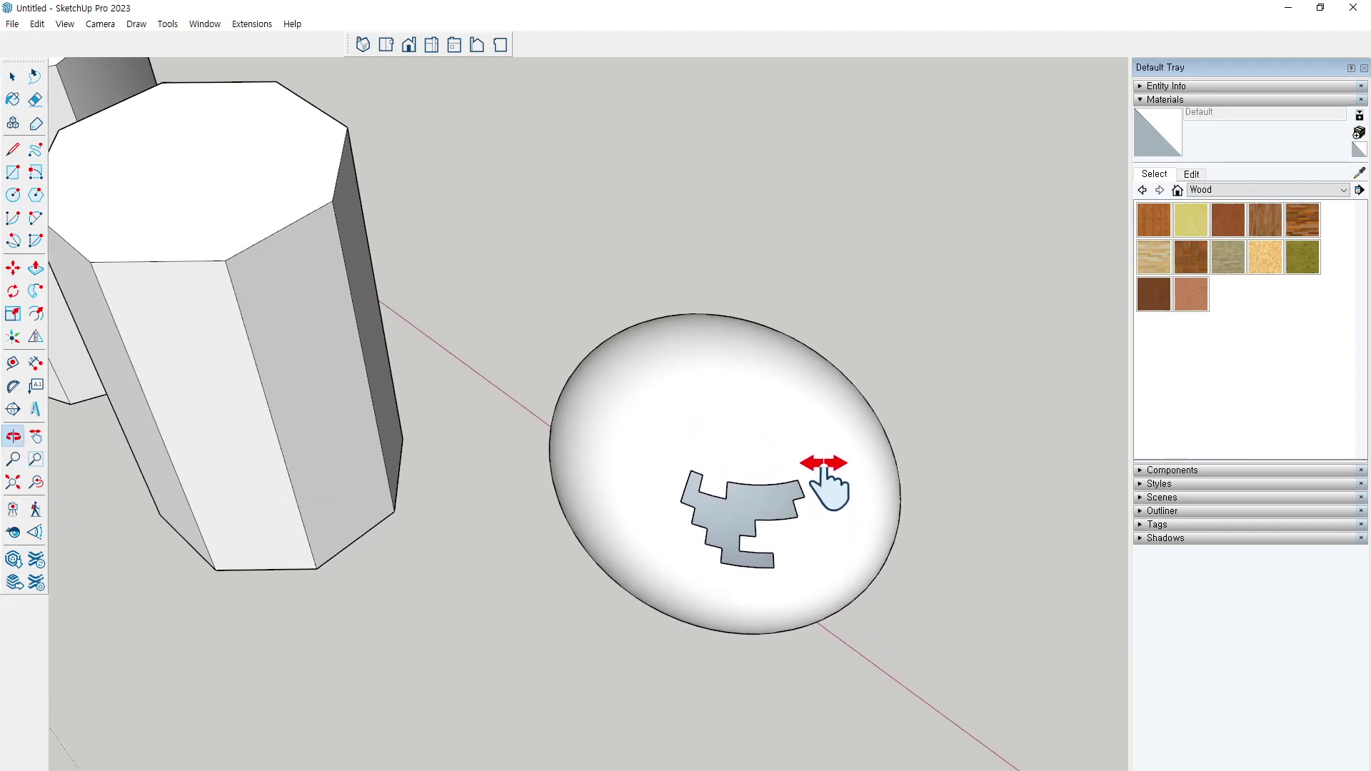
pyautogui.scroll(2, 713, 373)
pyautogui.click(714, 374)
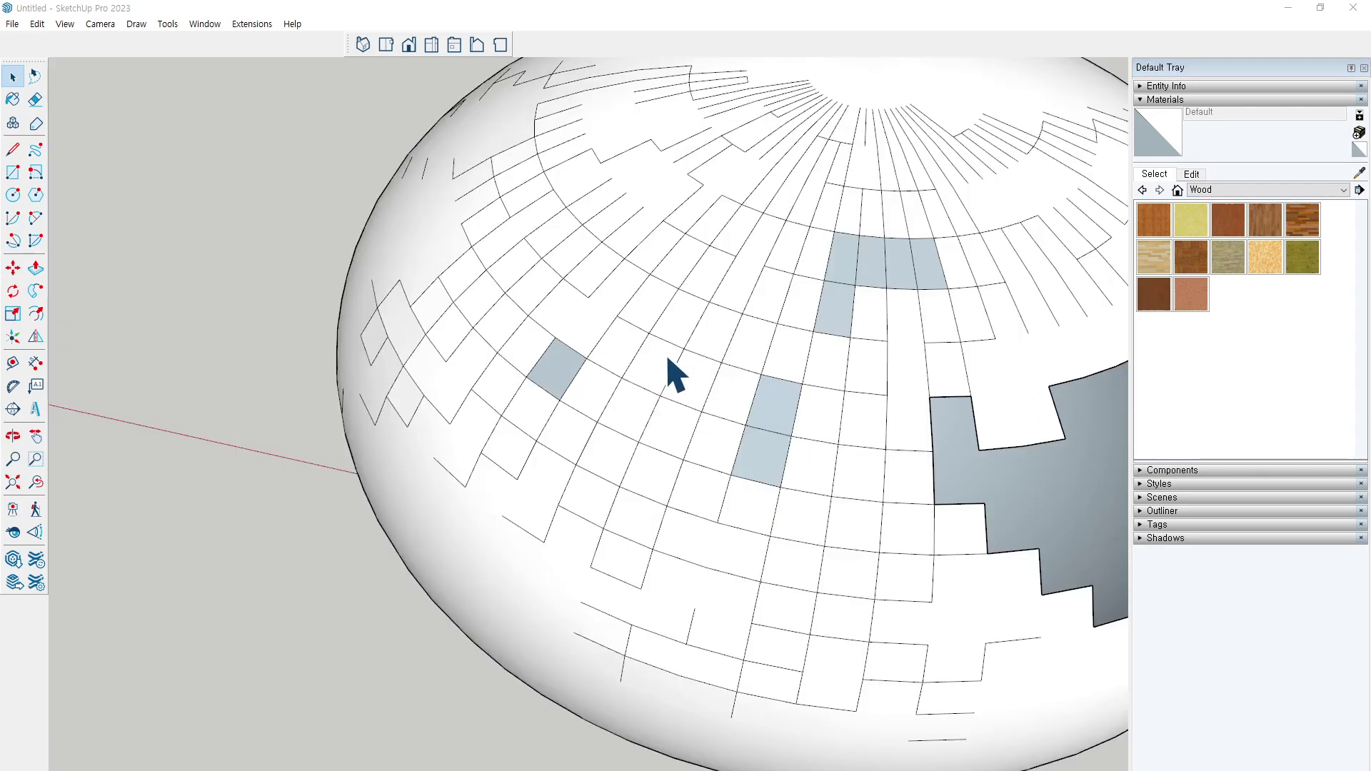
# Apply Orient Faces from a white sphere tile so all grey-blue faces turn white
pyautogui.moveTo(667, 373)
pyautogui.mouseDown(button='middle')
pyautogui.moveTo(1057, 352)
pyautogui.moveTo(964, 346)
pyautogui.mouseUp(button='middle')
pyautogui.scroll(2, 444, 245)
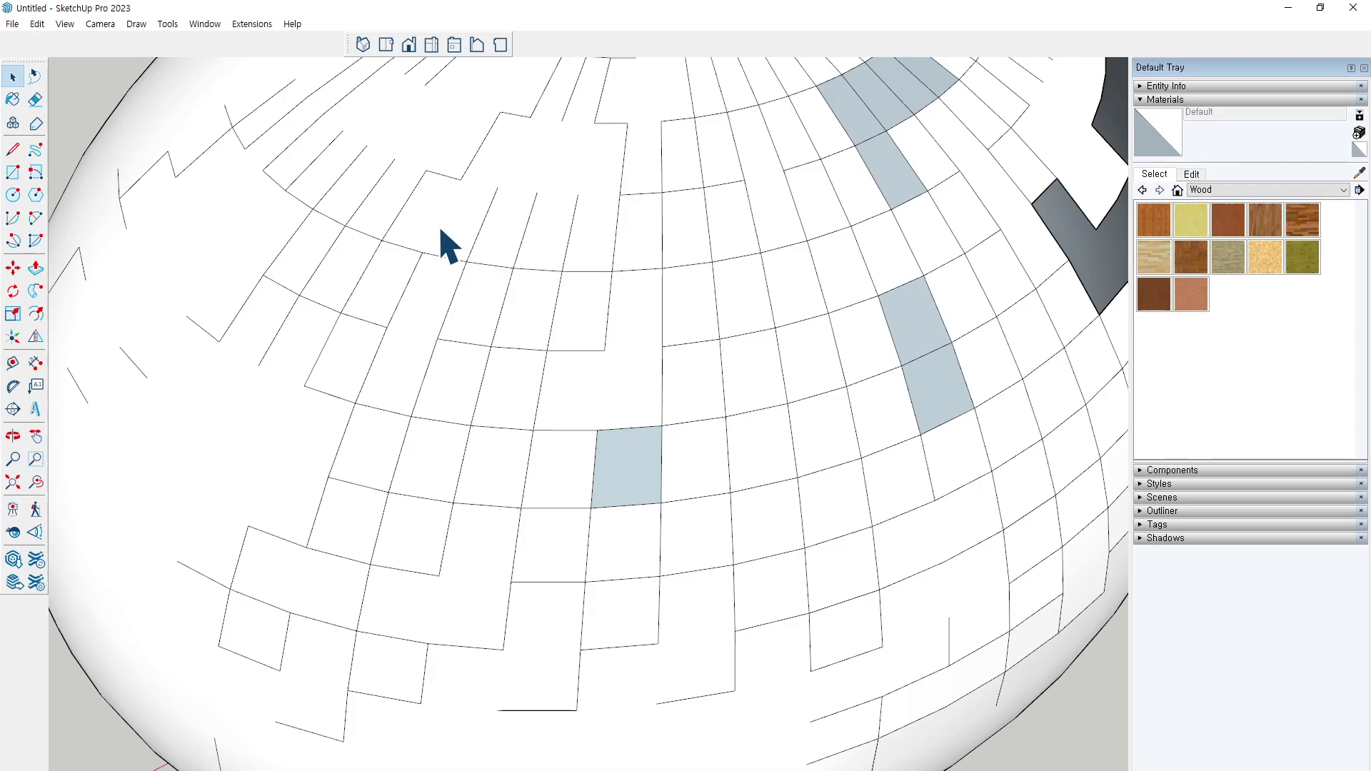
pyautogui.keyDown('shift'); pyautogui.moveTo(857, 322); pyautogui.dragTo(795, 239, button='middle'); pyautogui.keyUp('shift')
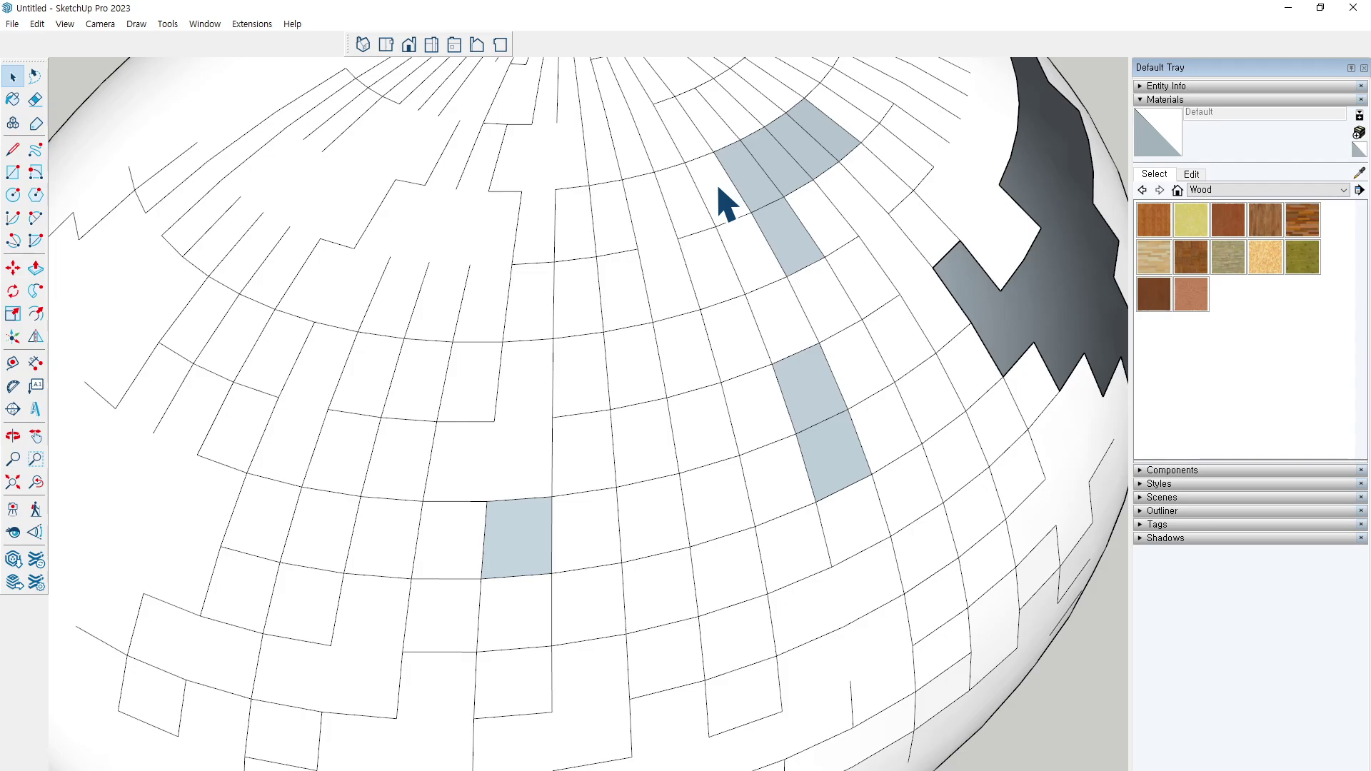
pyautogui.click(593, 460)
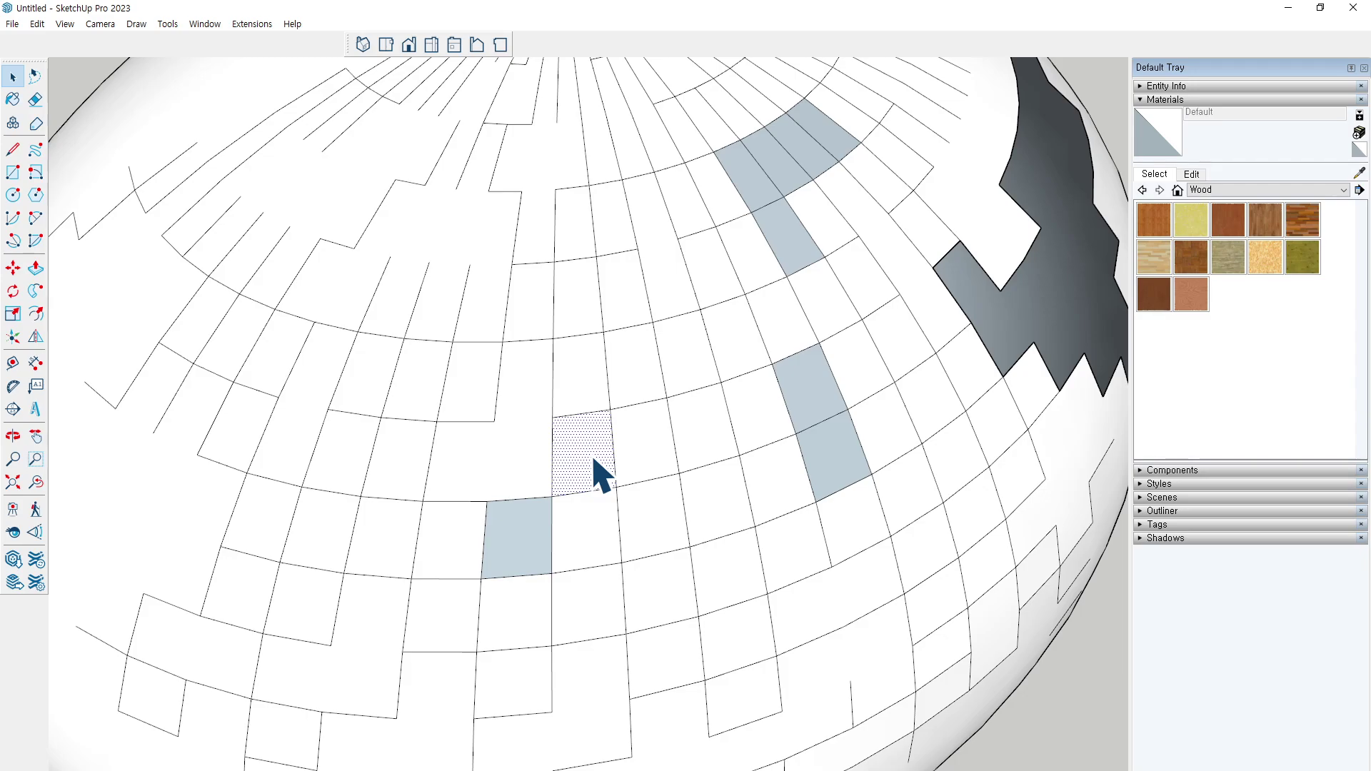
pyautogui.rightClick(591, 457)
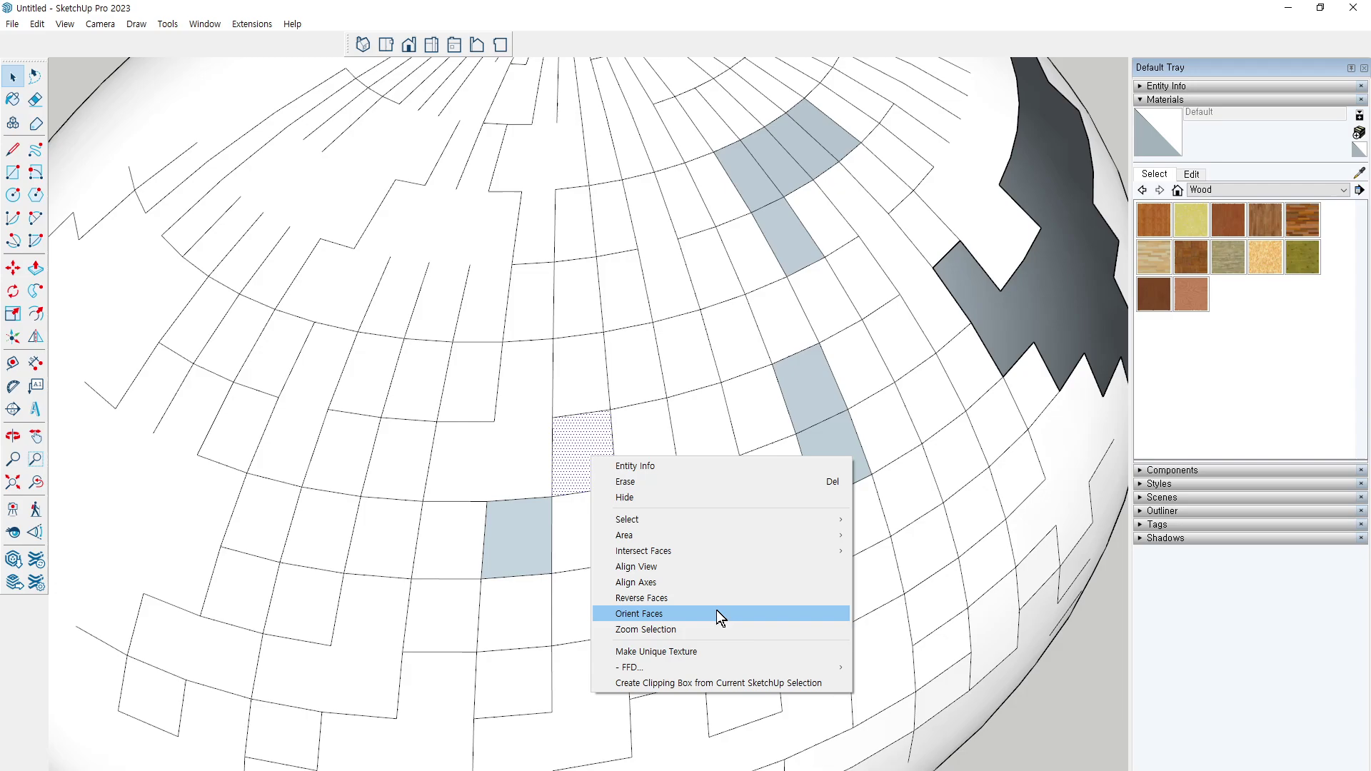
pyautogui.moveTo(560, 450)
pyautogui.mouseDown()
pyautogui.moveTo(562, 434)
pyautogui.moveTo(686, 408)
pyautogui.moveTo(798, 395)
pyautogui.moveTo(825, 405)
pyautogui.mouseUp()
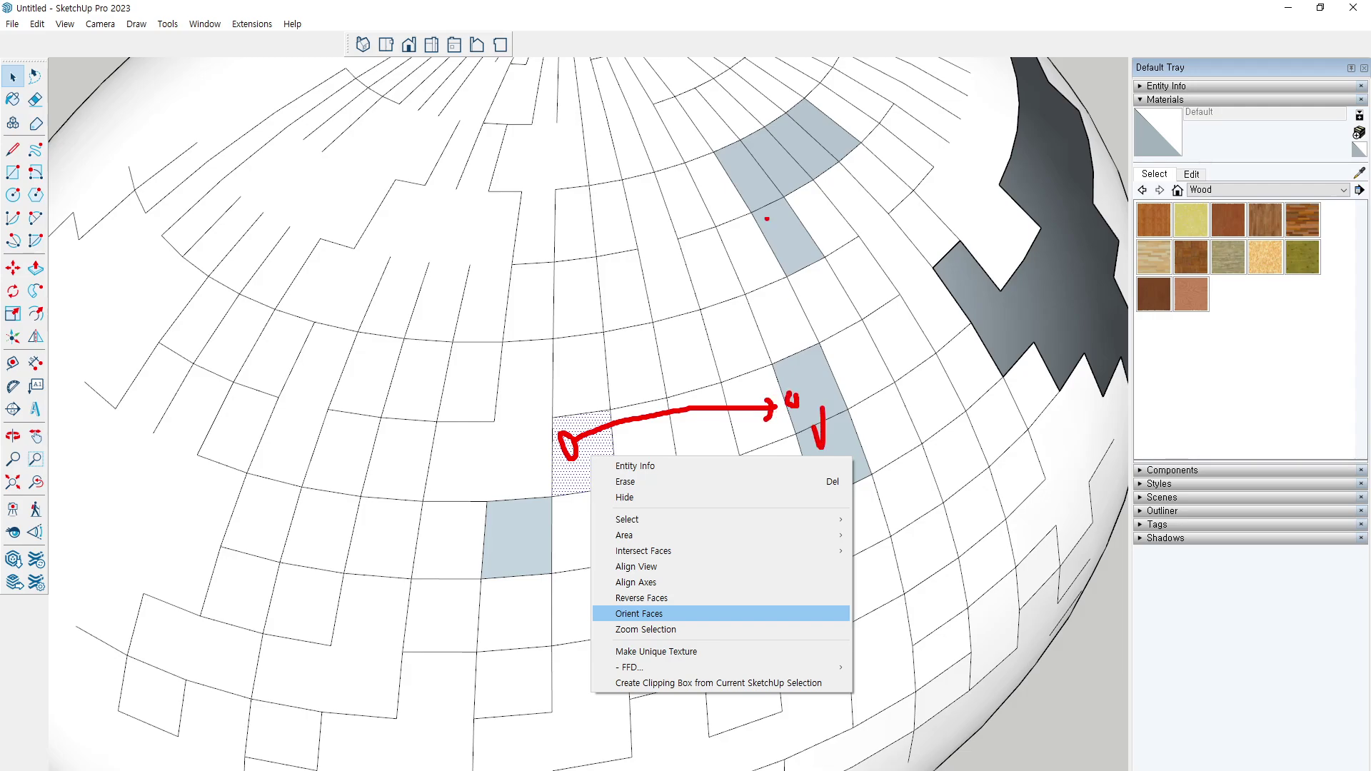
pyautogui.moveTo(765, 208)
pyautogui.mouseDown()
pyautogui.moveTo(785, 212)
pyautogui.moveTo(813, 158)
pyautogui.mouseUp()
pyautogui.moveTo(848, 133); pyautogui.dragTo(868, 146)
pyautogui.press('Escape')
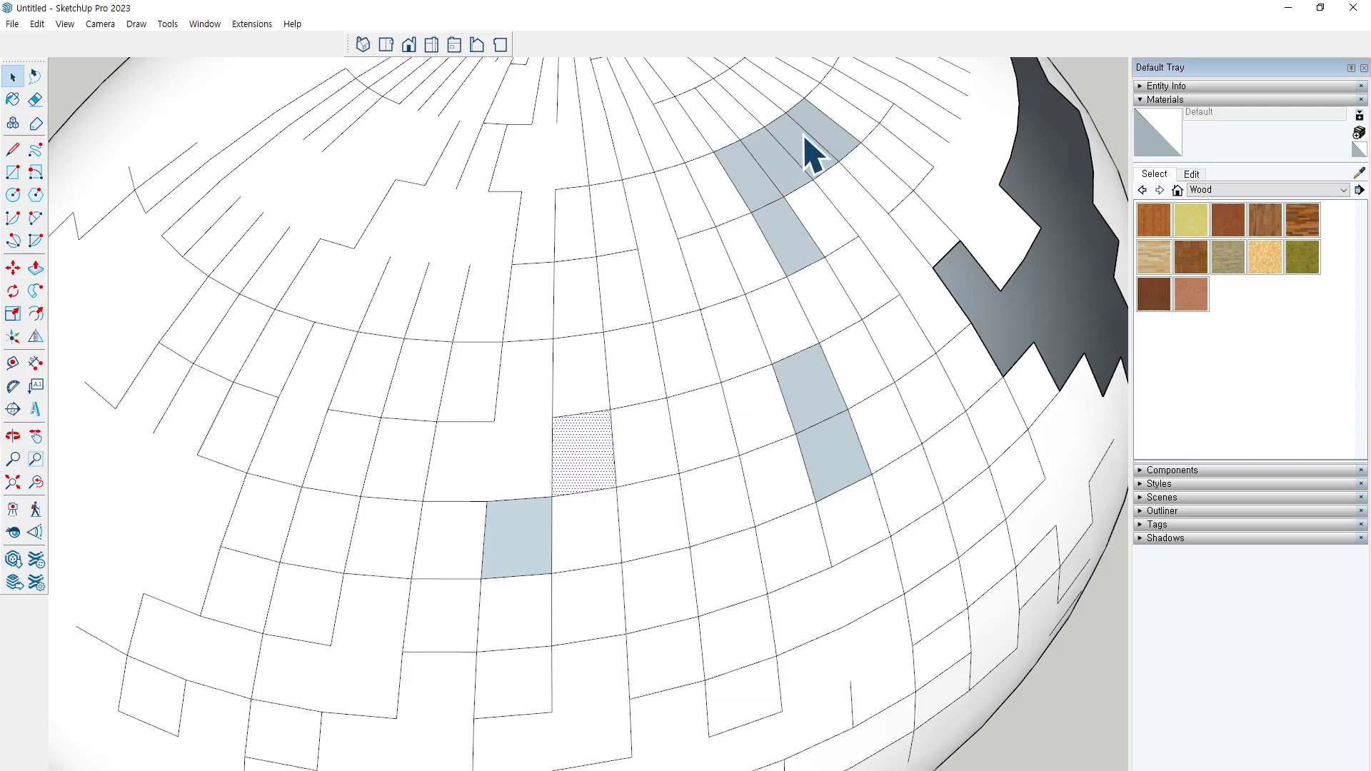
pyautogui.rightClick(577, 448)
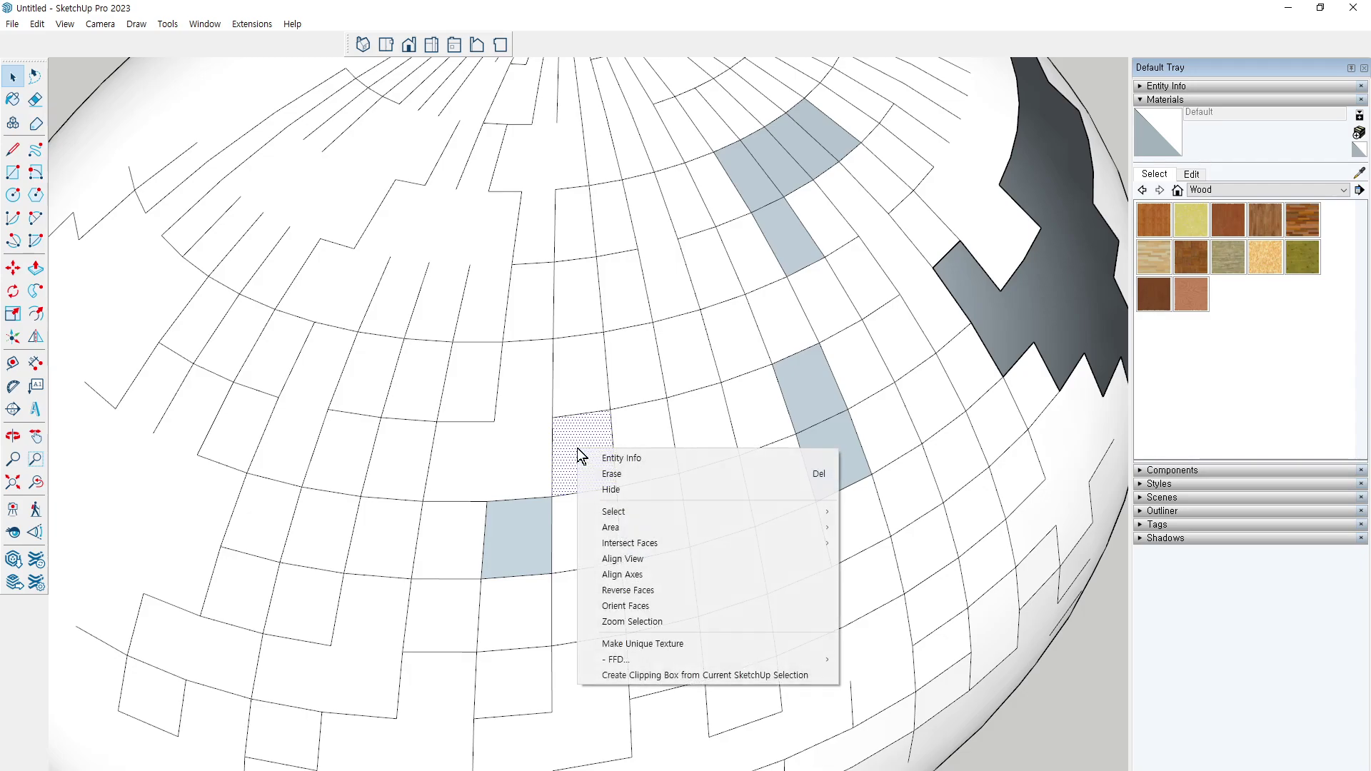
pyautogui.click(721, 606)
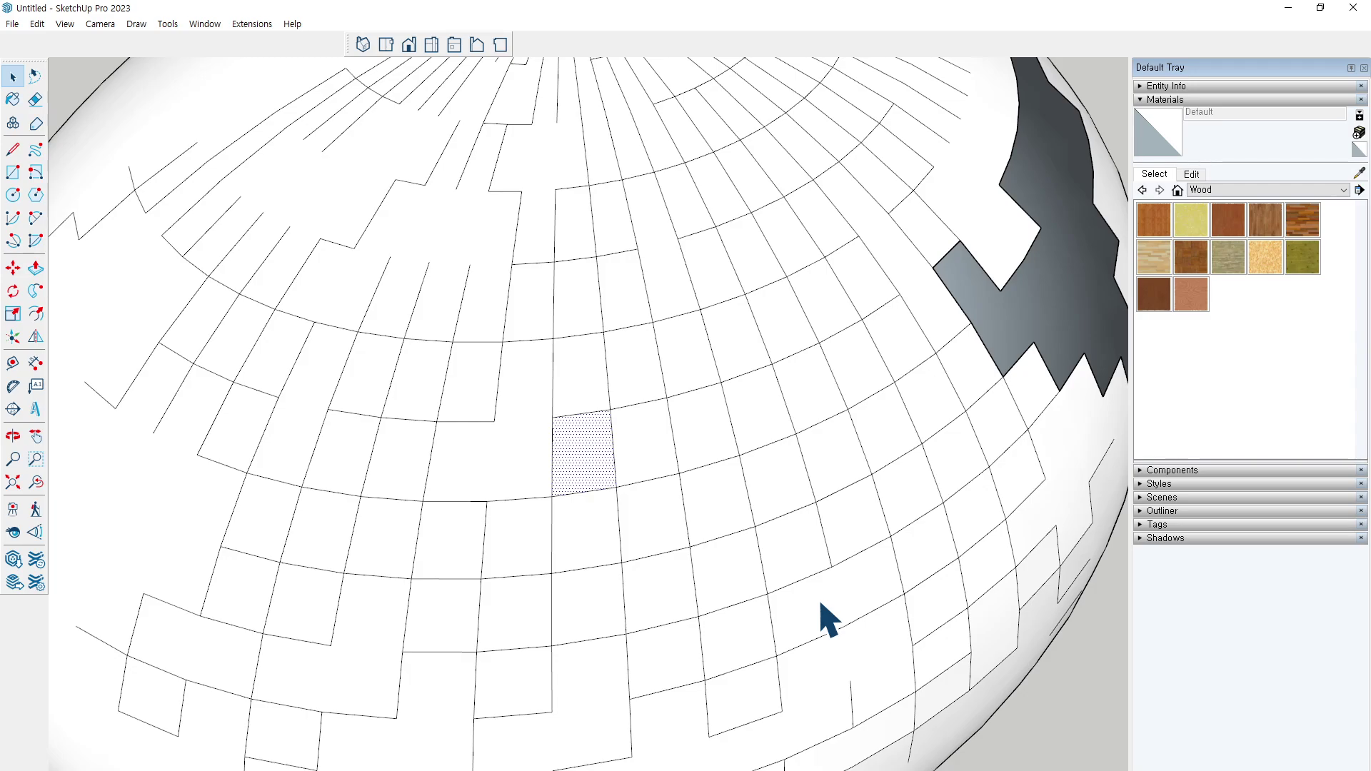
# Zoom out and orbit around the white cube
pyautogui.scroll(-3, 918, 527)
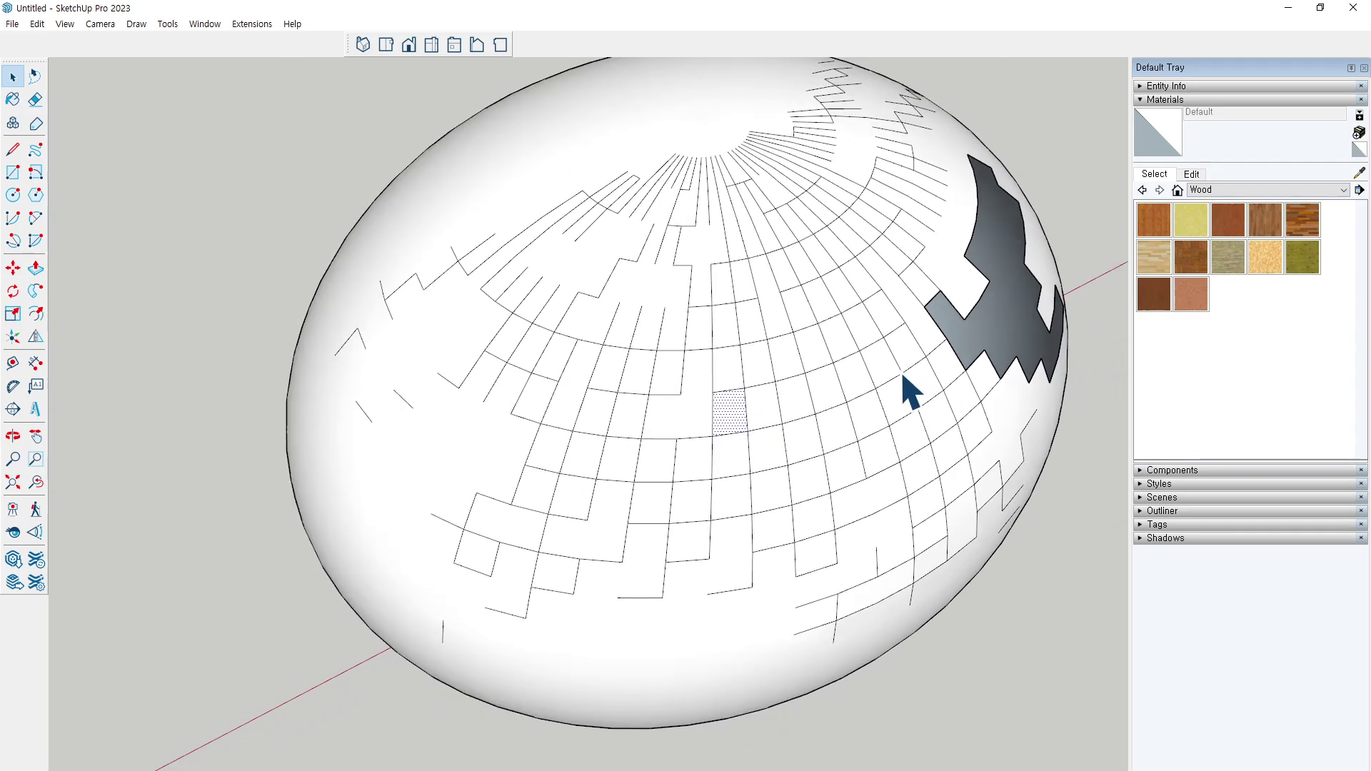
pyautogui.scroll(-3, 906, 389)
pyautogui.scroll(-2, 1004, 591)
pyautogui.scroll(-3, 919, 602)
pyautogui.scroll(-3, 741, 438)
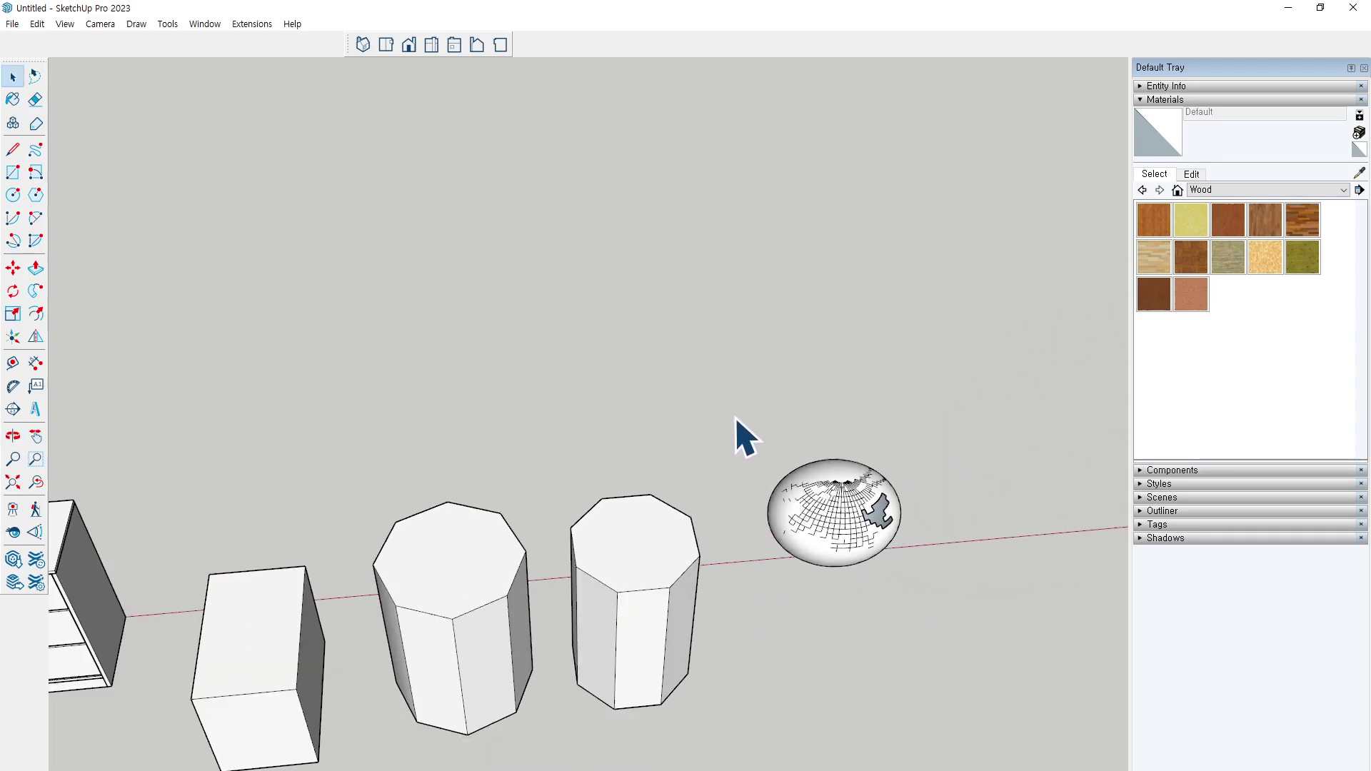
pyautogui.scroll(-3, 554, 624)
pyautogui.scroll(-2, 789, 495)
pyautogui.scroll(4, 789, 495)
pyautogui.scroll(3, 685, 505)
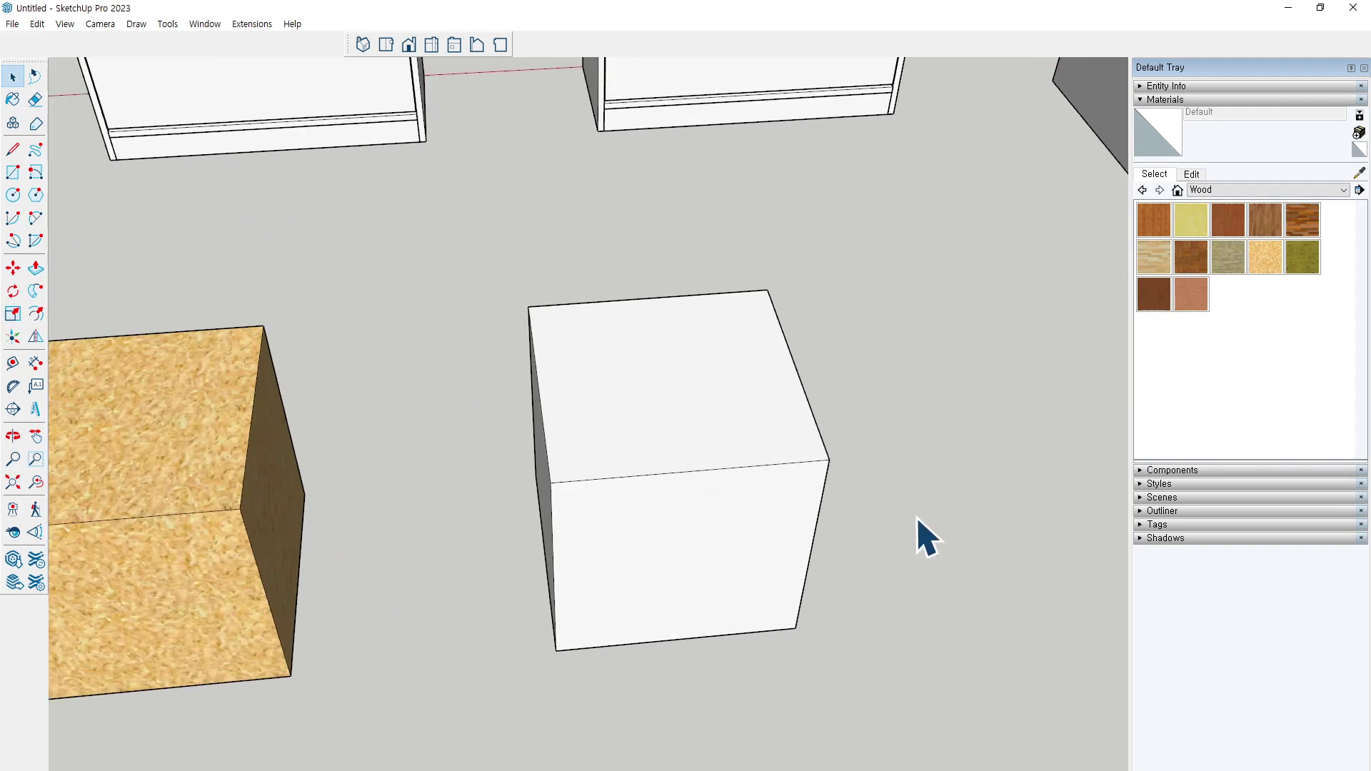
pyautogui.moveTo(925, 539)
pyautogui.mouseDown(button='middle')
pyautogui.moveTo(521, 450)
pyautogui.moveTo(743, 443)
pyautogui.moveTo(710, 319)
pyautogui.moveTo(680, 343)
pyautogui.mouseUp(button='middle')
# Push/Pull the cube's side face inward into a thin upright slab
pyautogui.press('p')
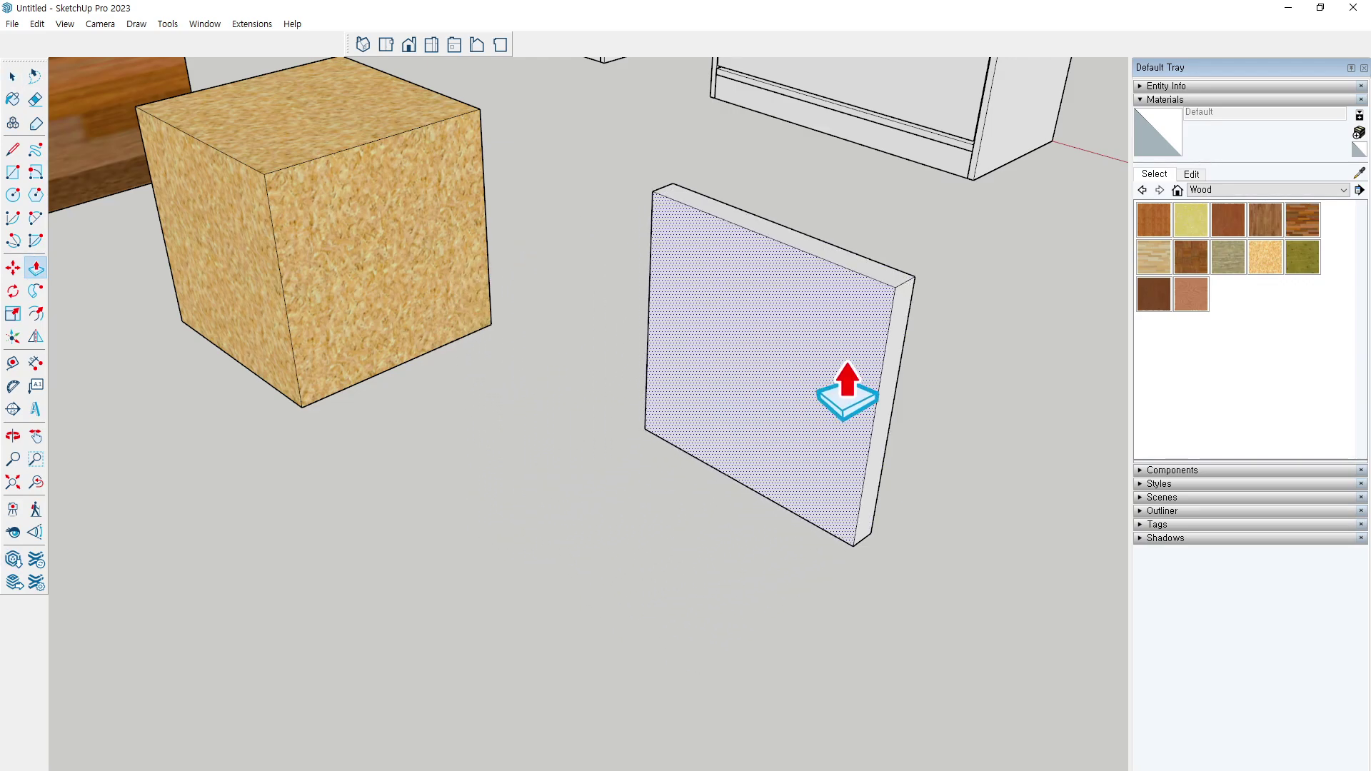
pyautogui.moveTo(638, 471); pyautogui.dragTo(845, 392)
pyautogui.scroll(3, 886, 253)
pyautogui.press('space')
pyautogui.scroll(-3, 779, 250)
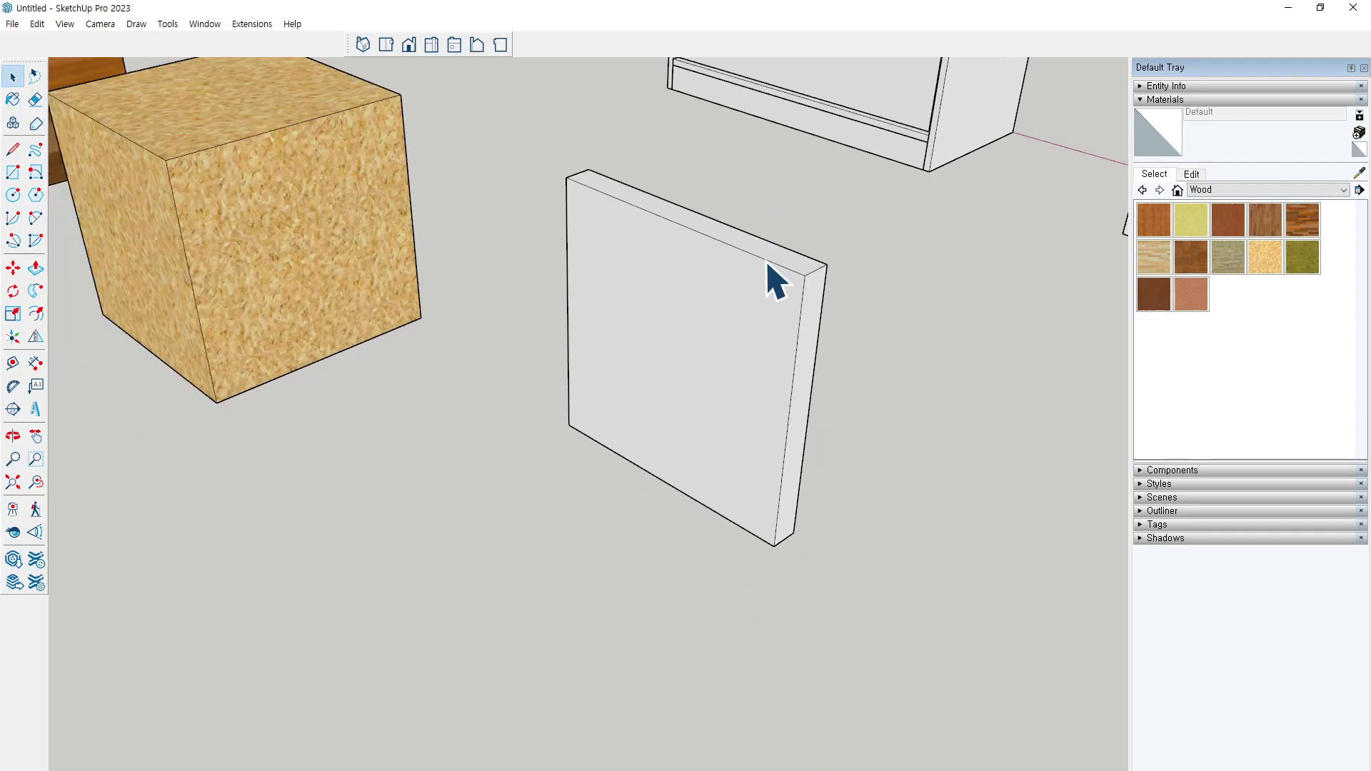
pyautogui.keyDown('shift'); pyautogui.moveTo(864, 303); pyautogui.dragTo(790, 322, button='middle'); pyautogui.keyUp('shift')
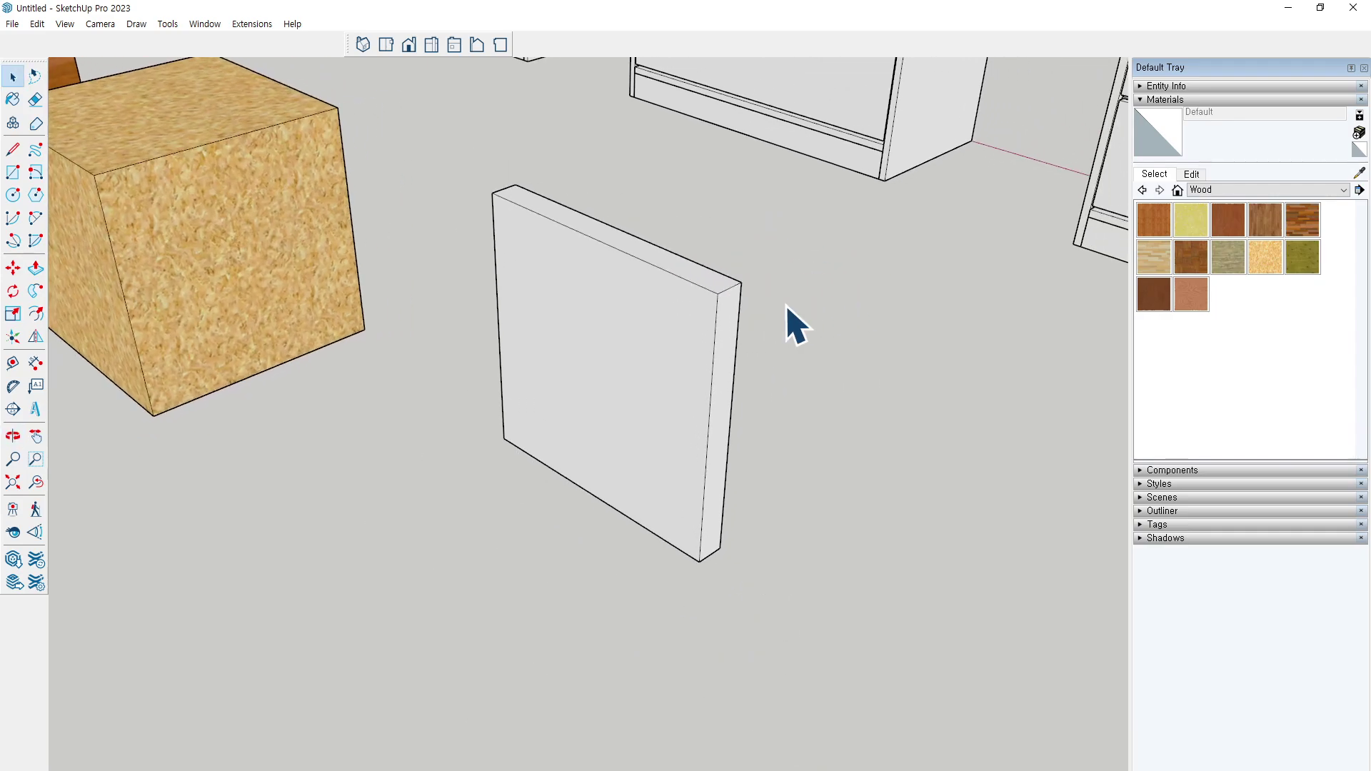
# Switch the Materials collection to Water and select the whole white slab
pyautogui.click(1267, 188)
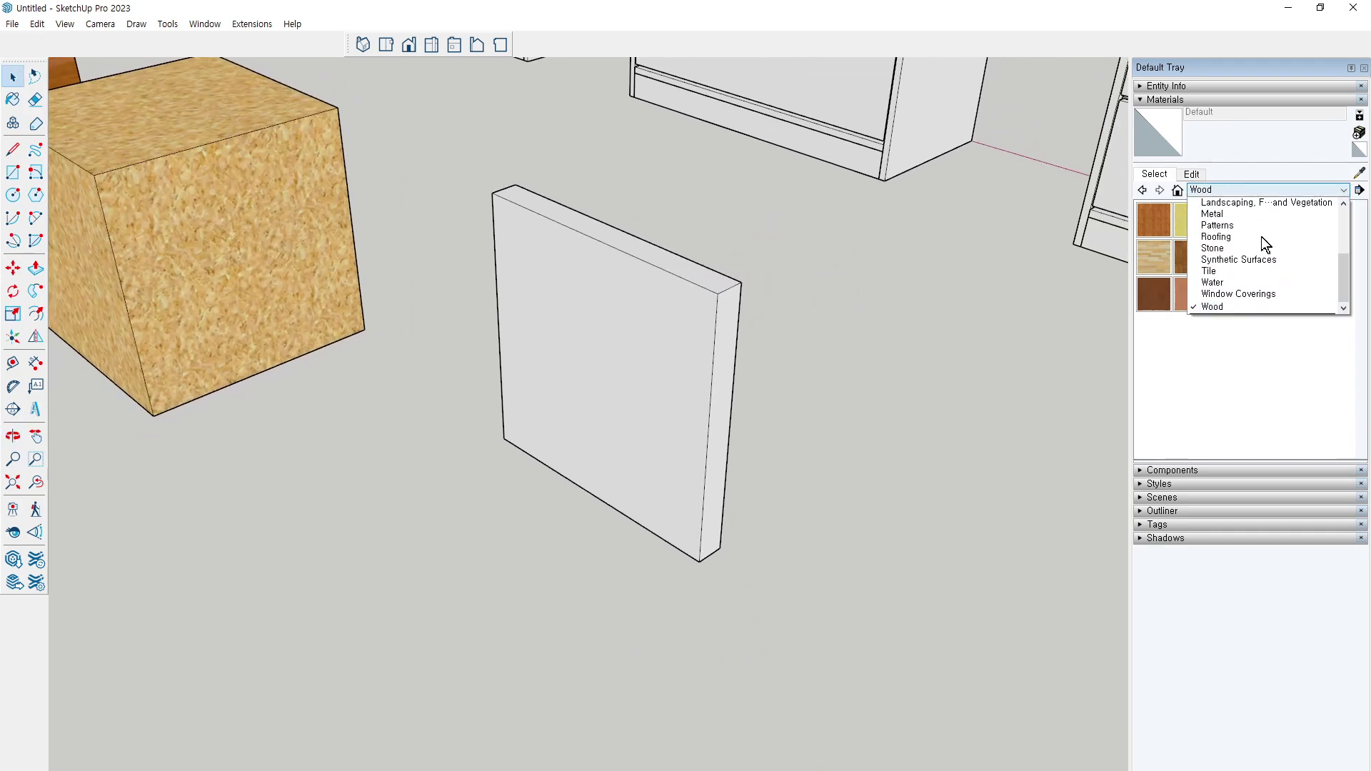
pyautogui.click(1250, 283)
pyautogui.click(1232, 190)
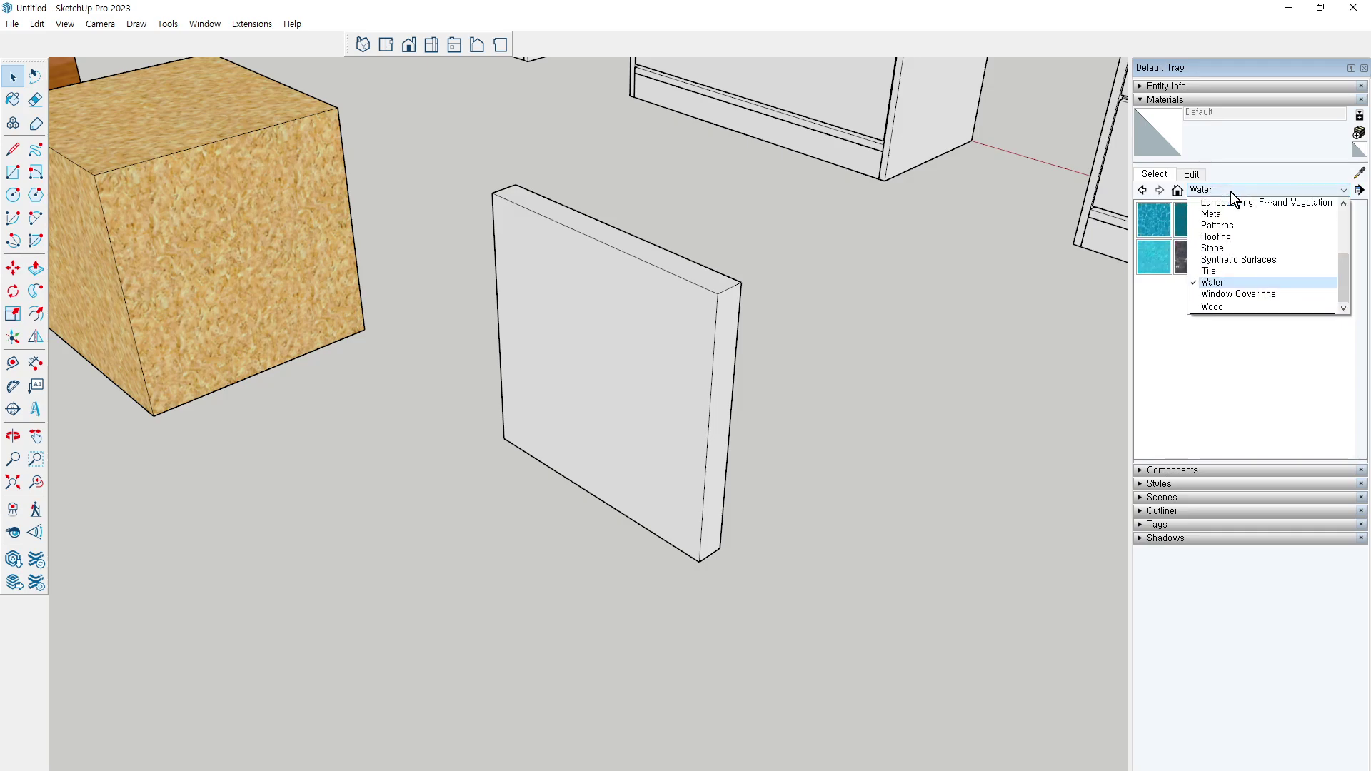
pyautogui.click(1233, 284)
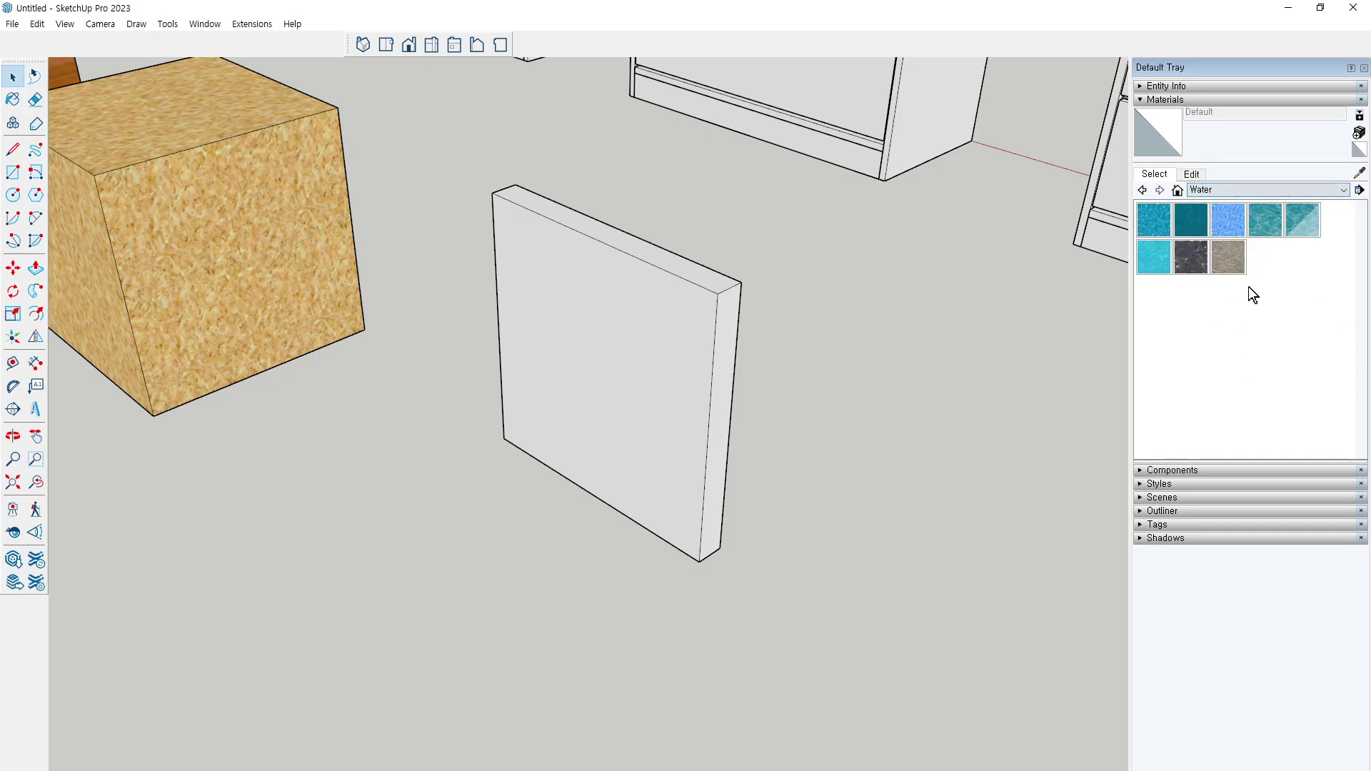
pyautogui.click(1277, 215)
pyautogui.press('space')
pyautogui.tripleClick(608, 325)
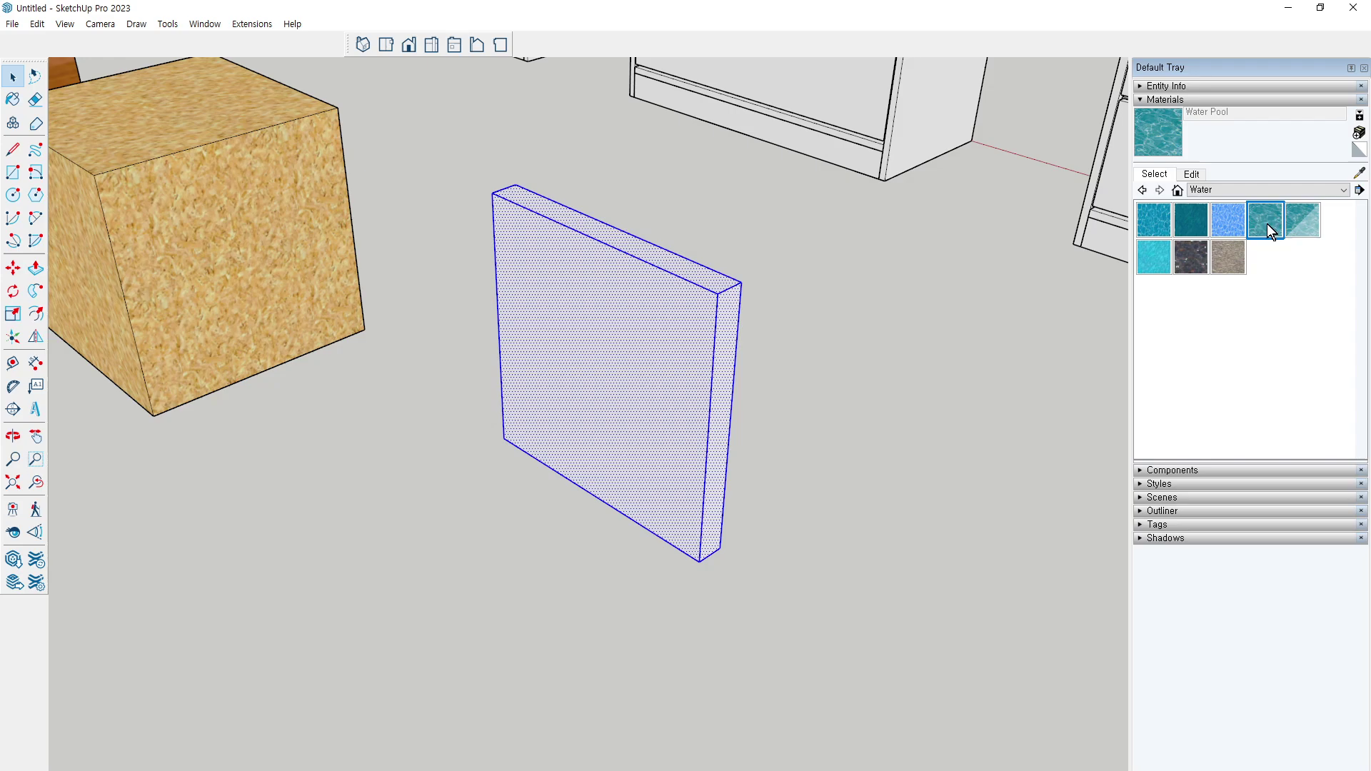
# Paint the slab with Water Pool Light and reselect the entire slab
pyautogui.click(1294, 227)
pyautogui.click(652, 339)
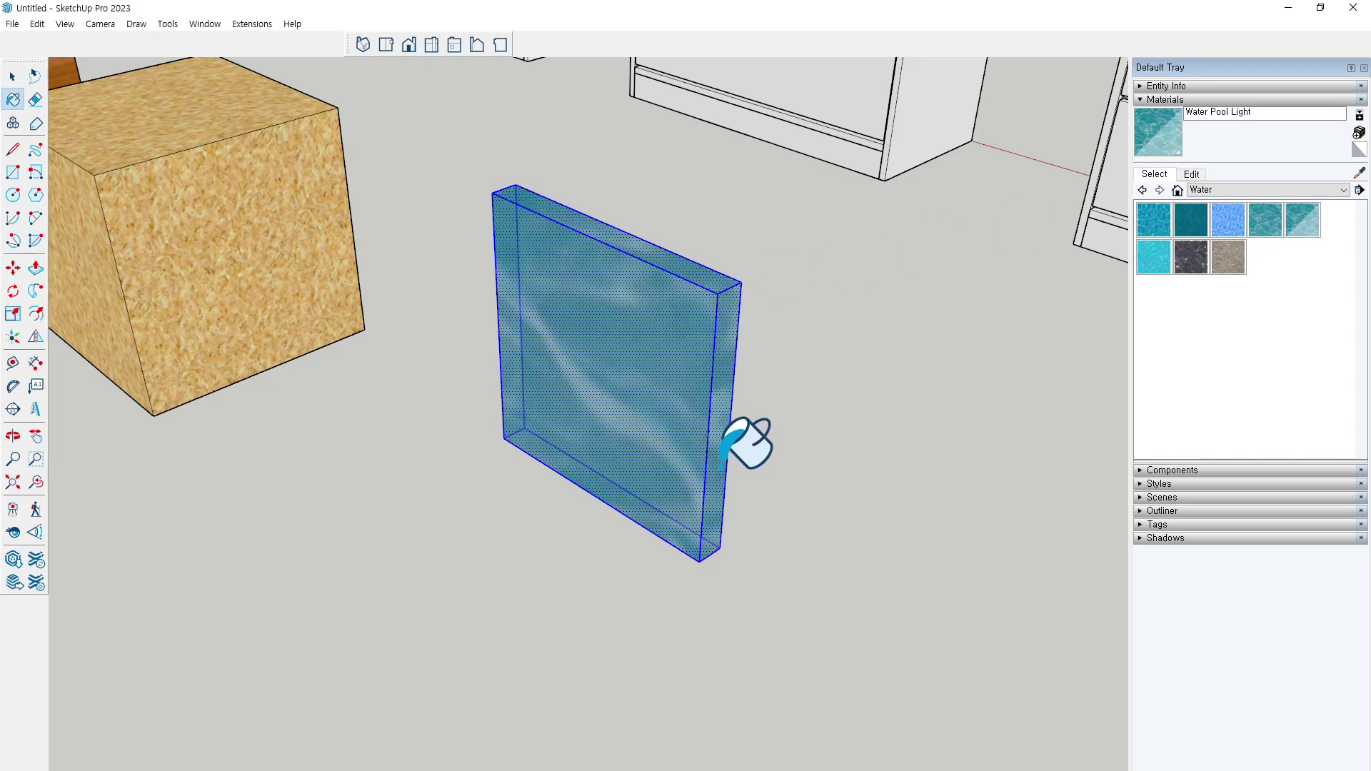
pyautogui.moveTo(723, 457)
pyautogui.mouseDown(button='middle')
pyautogui.moveTo(878, 432)
pyautogui.moveTo(854, 490)
pyautogui.mouseUp(button='middle')
pyautogui.press('space')
pyautogui.click(919, 451)
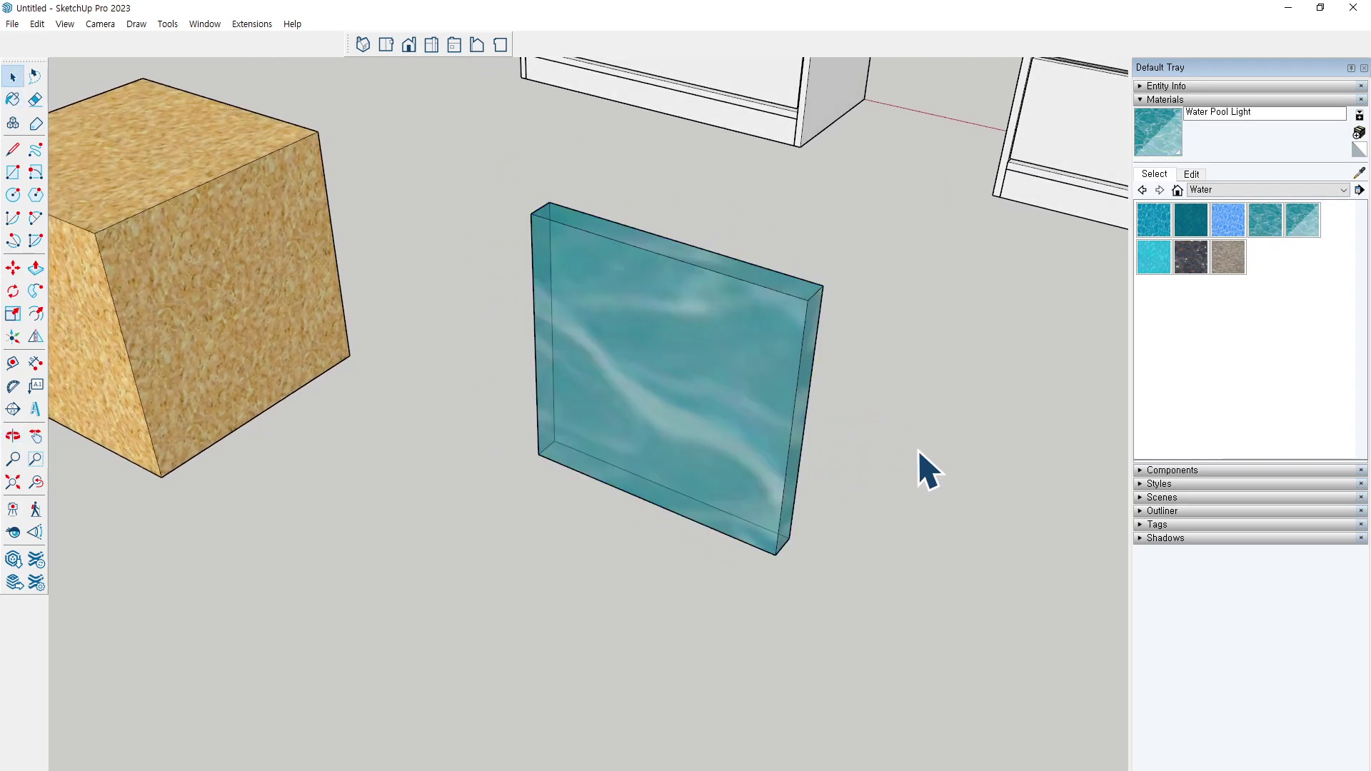
pyautogui.tripleClick(698, 362)
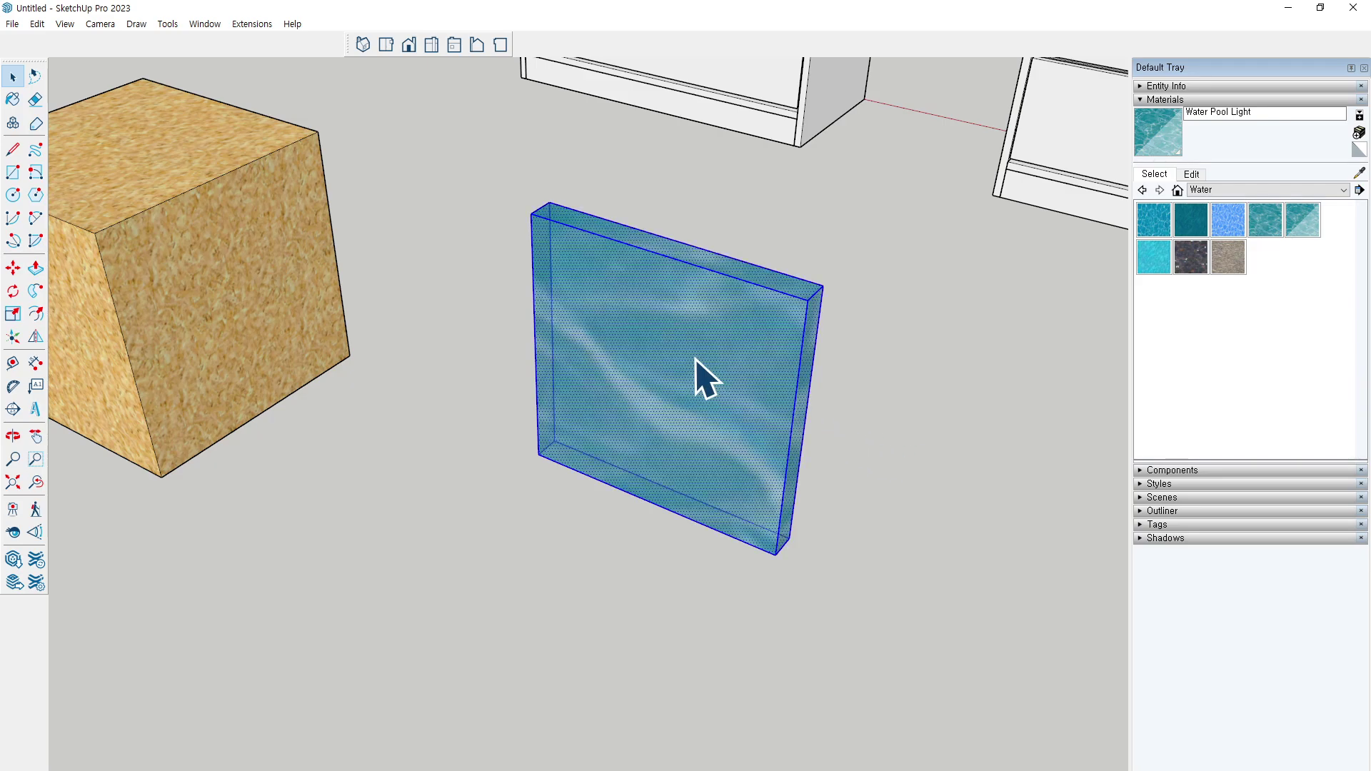
# Reverse the water slab's faces twice, then deselect it and orbit in closer
pyautogui.rightClick(696, 360)
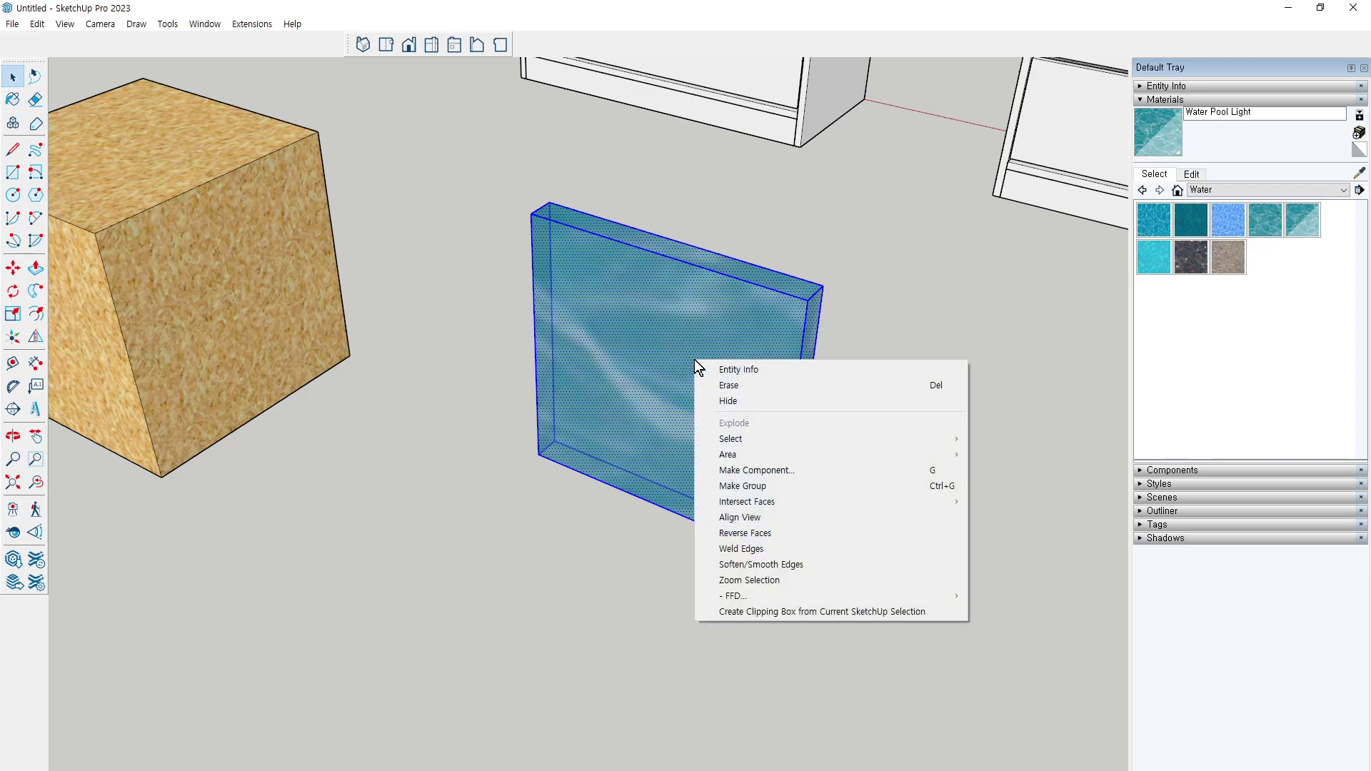
pyautogui.click(812, 534)
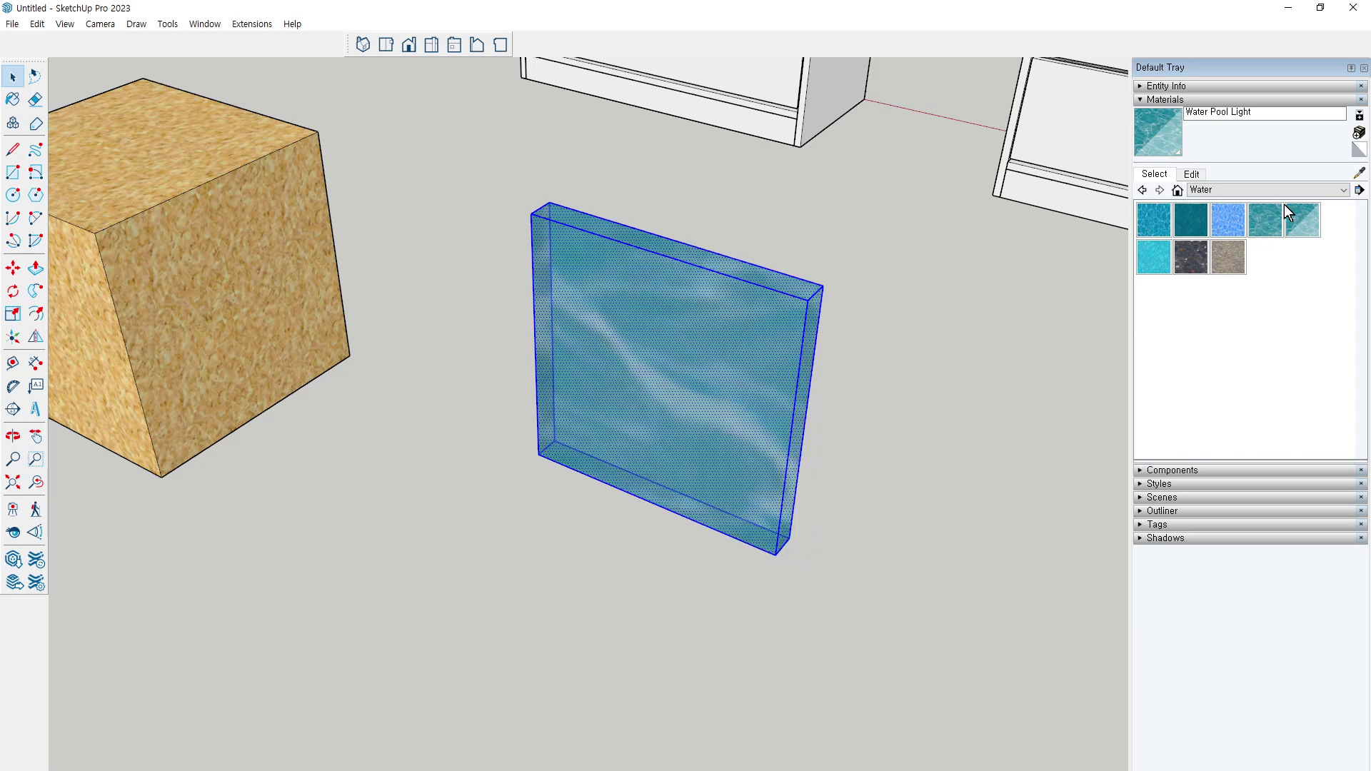
pyautogui.click(1308, 221)
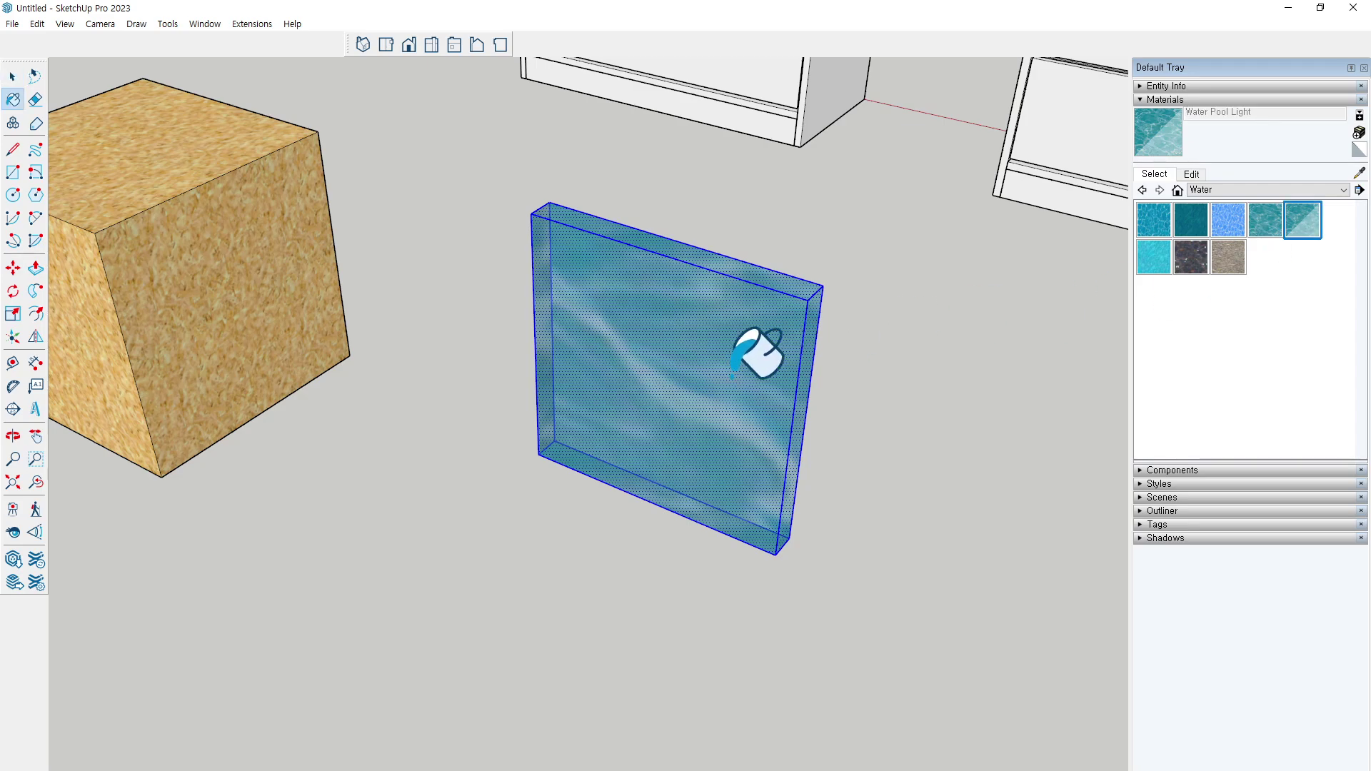
pyautogui.rightClick(671, 375)
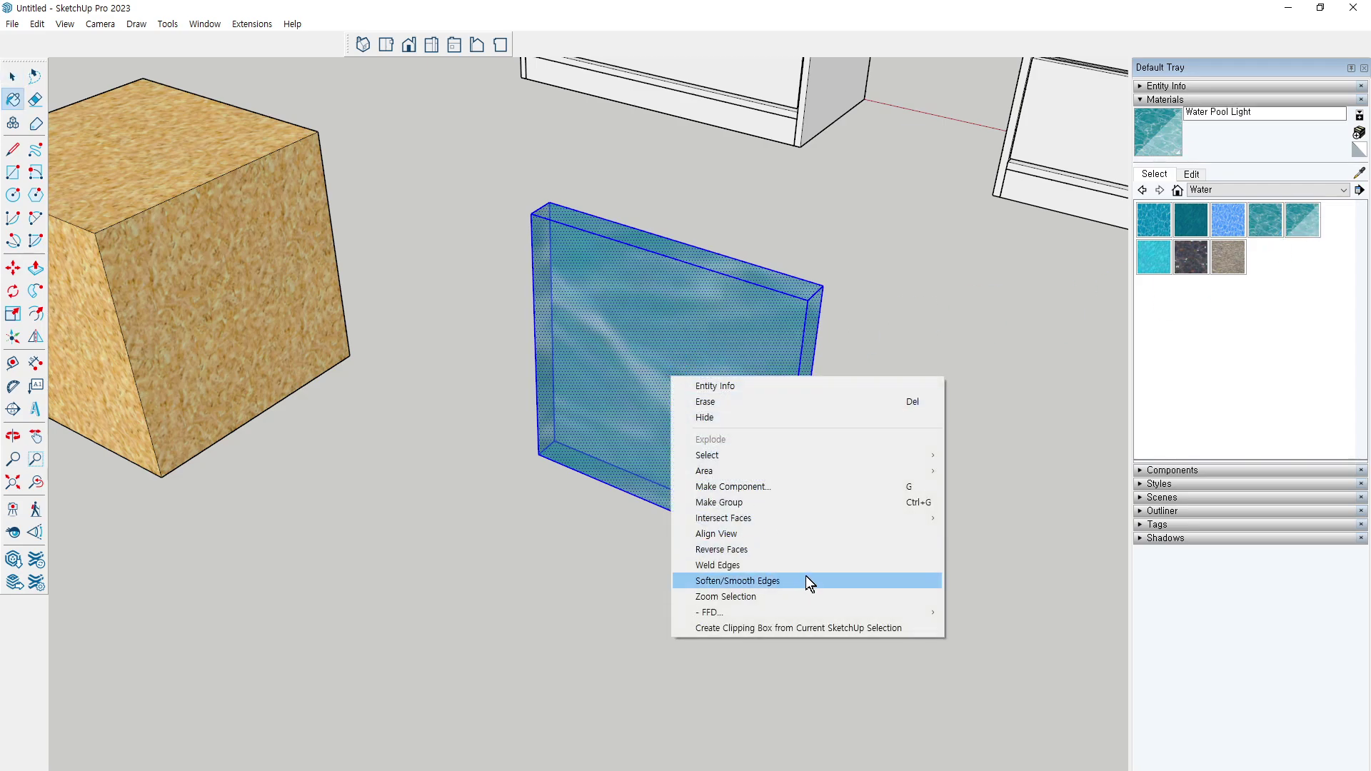
pyautogui.click(805, 554)
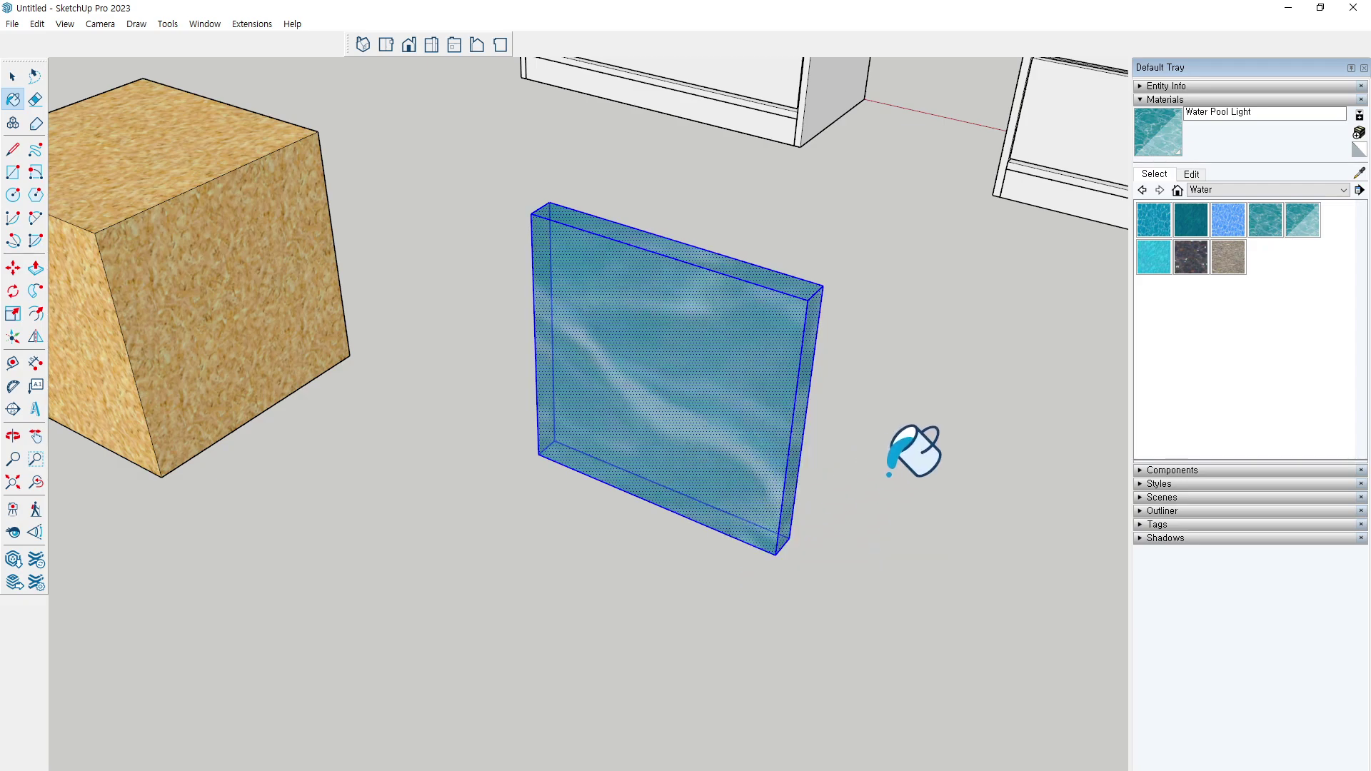
pyautogui.press('space')
pyautogui.click(905, 480)
pyautogui.moveTo(912, 465); pyautogui.dragTo(857, 444, button='middle')
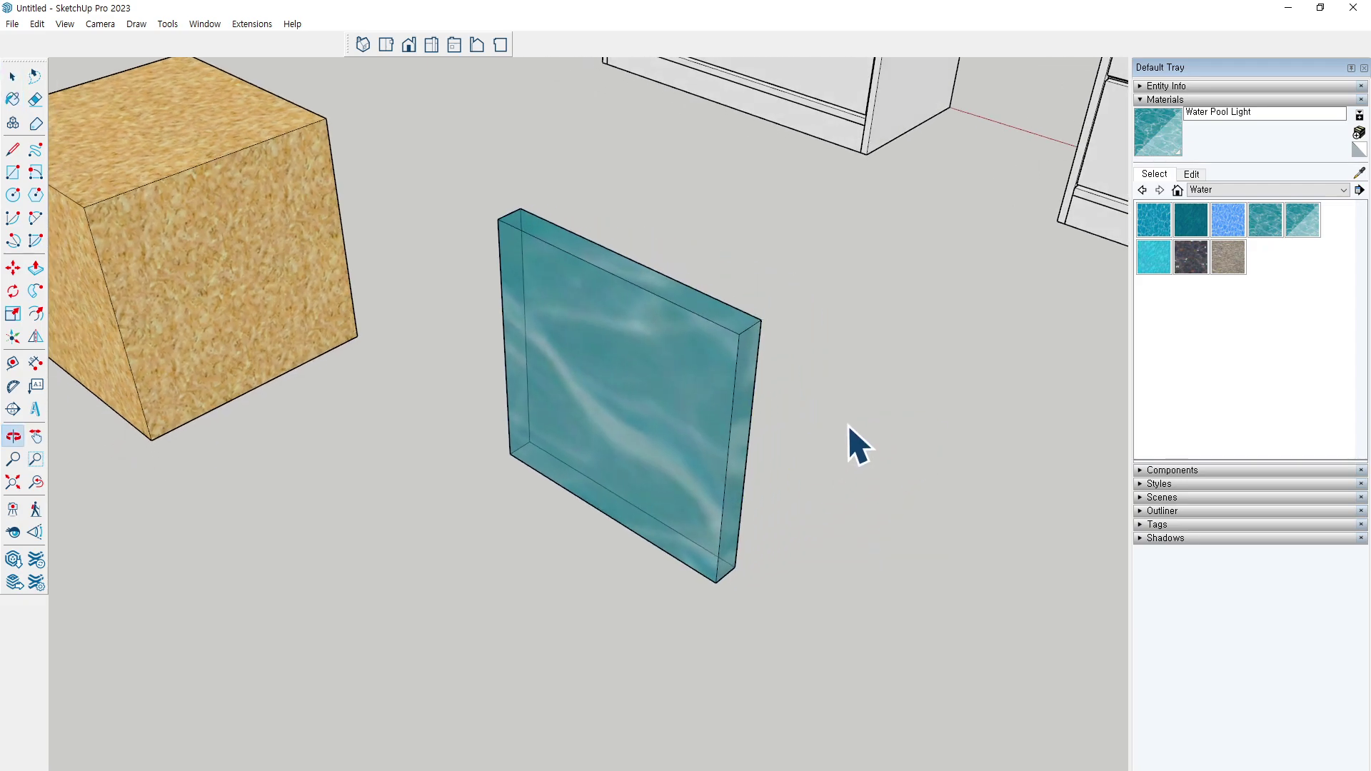
pyautogui.scroll(3, 629, 371)
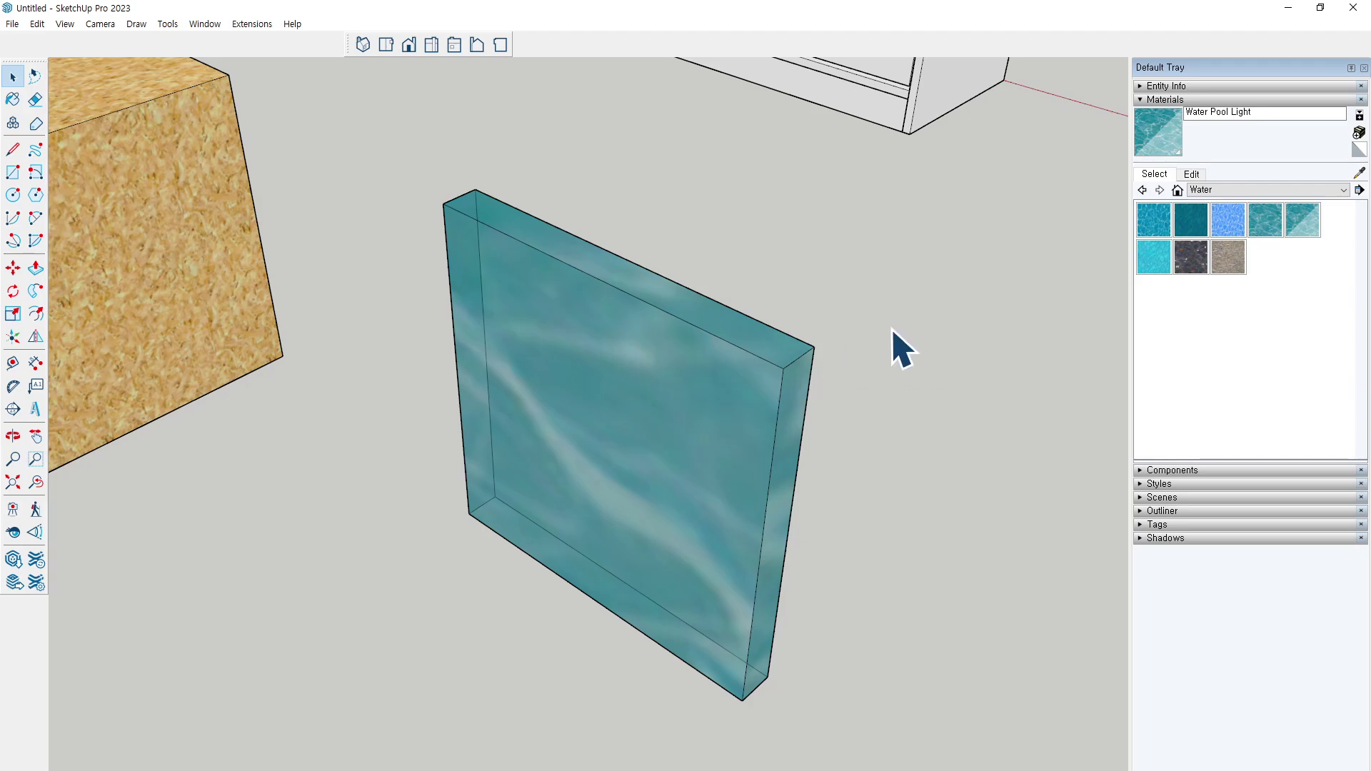
pyautogui.scroll(-3, 896, 349)
pyautogui.scroll(-2, 897, 333)
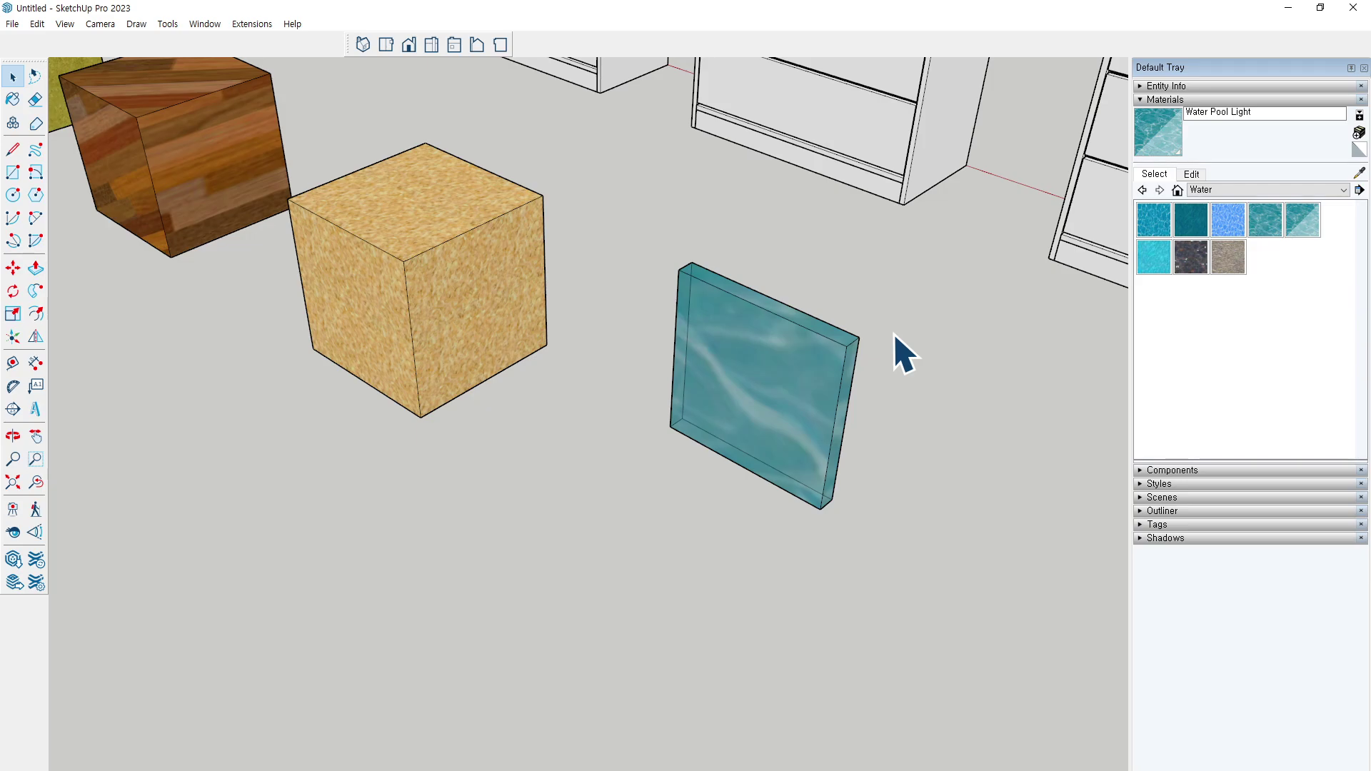
pyautogui.scroll(1, 842, 407)
pyautogui.scroll(2, 634, 481)
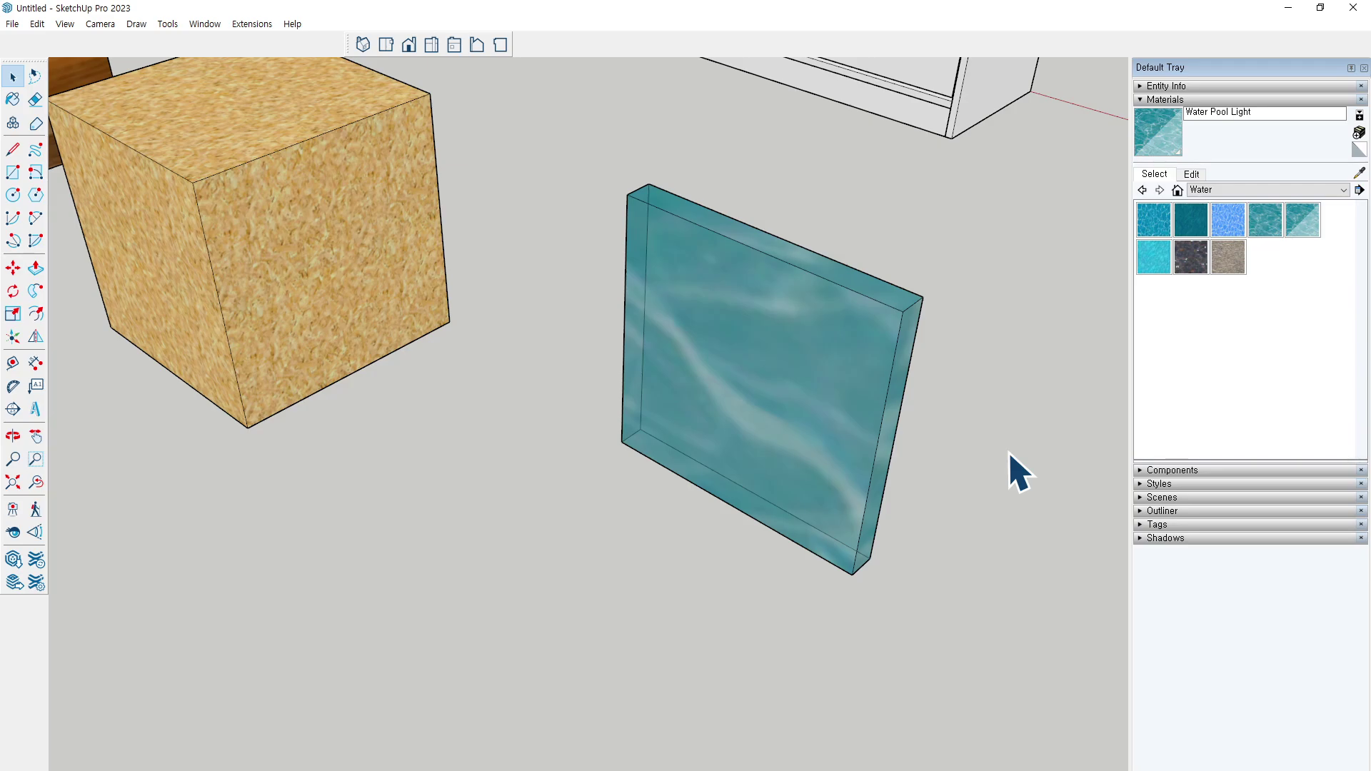
pyautogui.moveTo(1009, 454)
pyautogui.mouseDown(button='middle')
pyautogui.moveTo(1019, 459)
pyautogui.moveTo(814, 459)
pyautogui.moveTo(853, 418)
pyautogui.moveTo(851, 459)
pyautogui.mouseUp(button='middle')
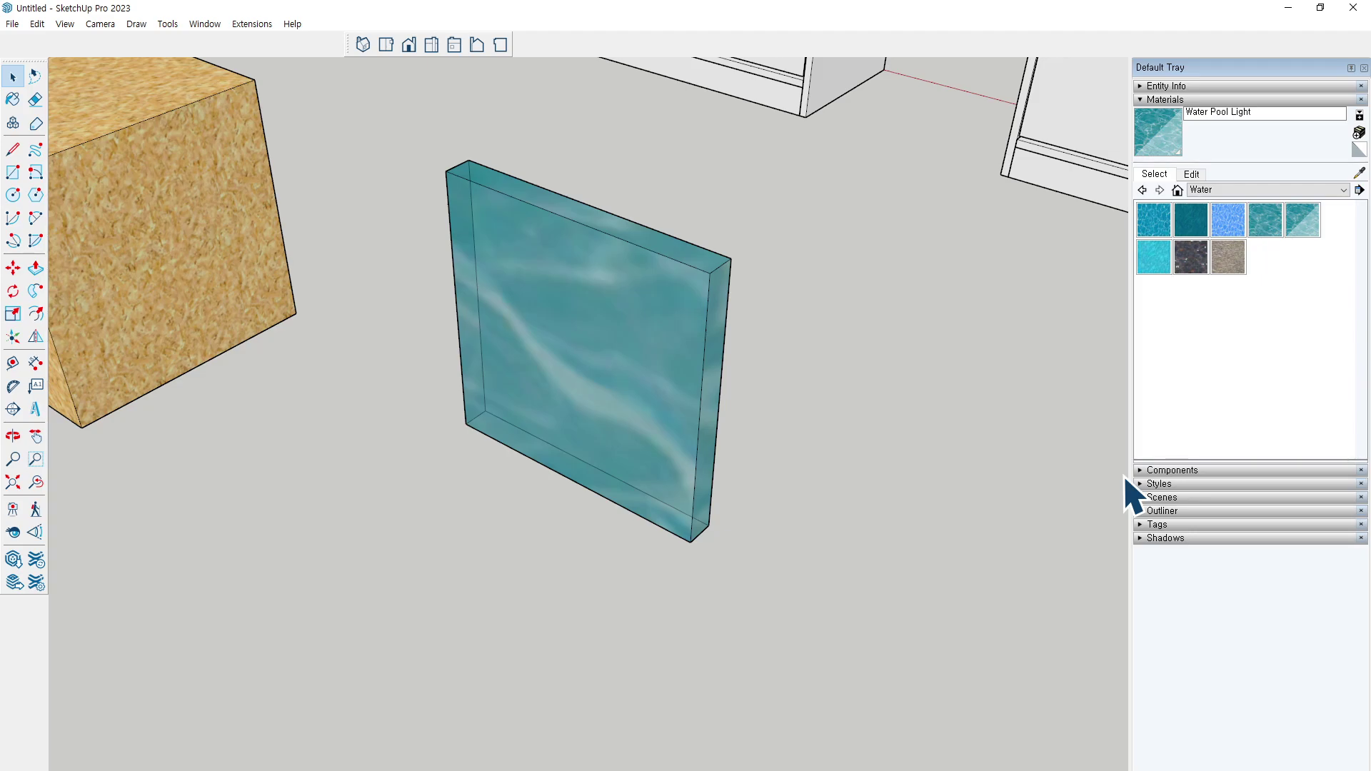
# Orbit past the sand cube and select the wood cube
pyautogui.moveTo(637, 465); pyautogui.dragTo(682, 334, button='middle')
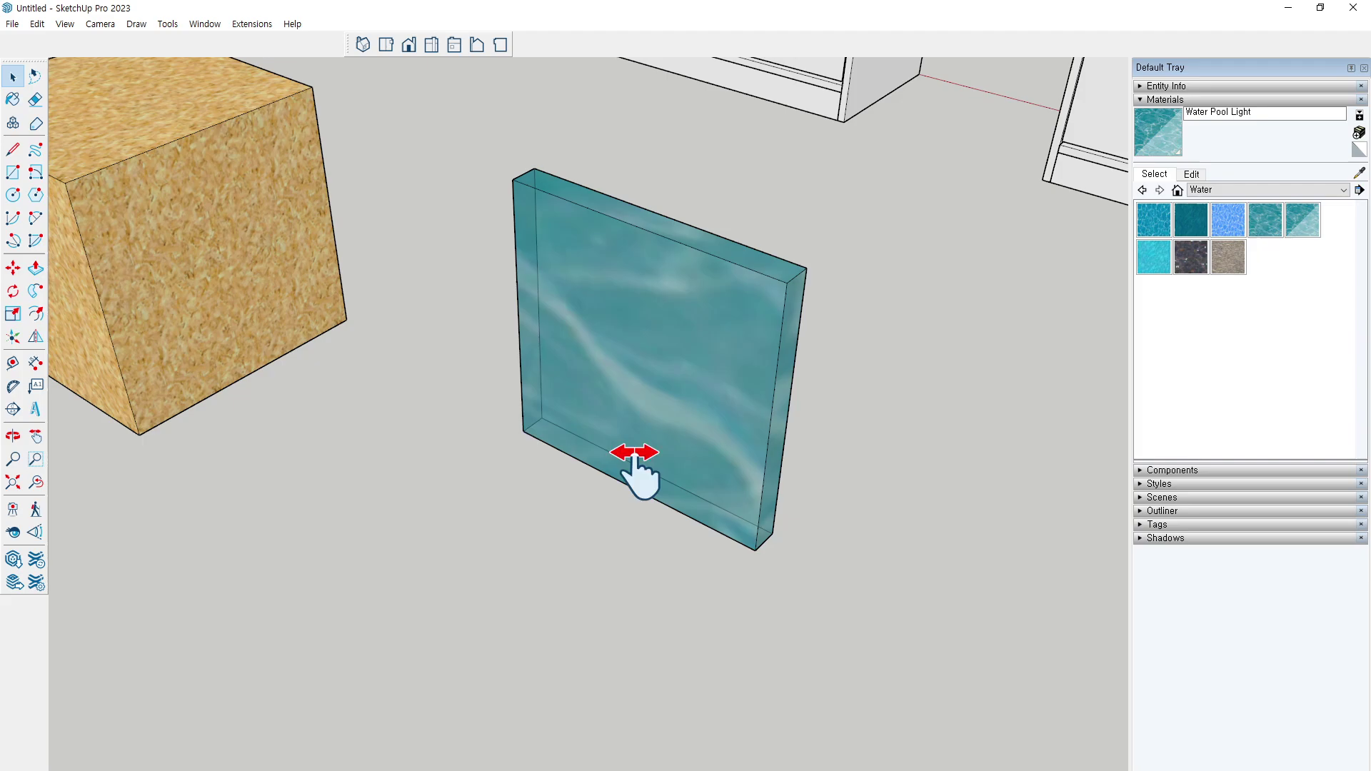
pyautogui.click(611, 356)
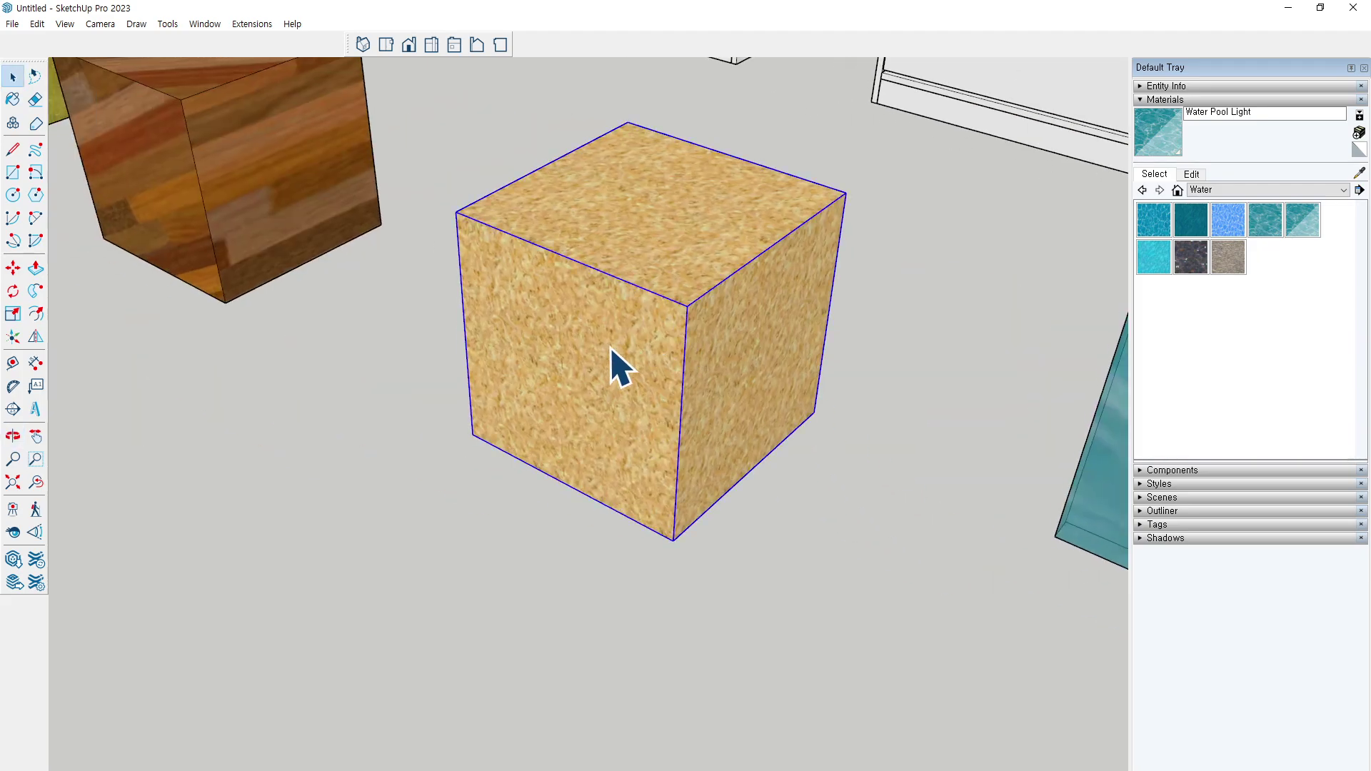
pyautogui.scroll(-3, 611, 356)
pyautogui.moveTo(380, 383)
pyautogui.mouseDown(button='middle')
pyautogui.moveTo(591, 447)
pyautogui.moveTo(904, 398)
pyautogui.moveTo(578, 375)
pyautogui.mouseUp(button='middle')
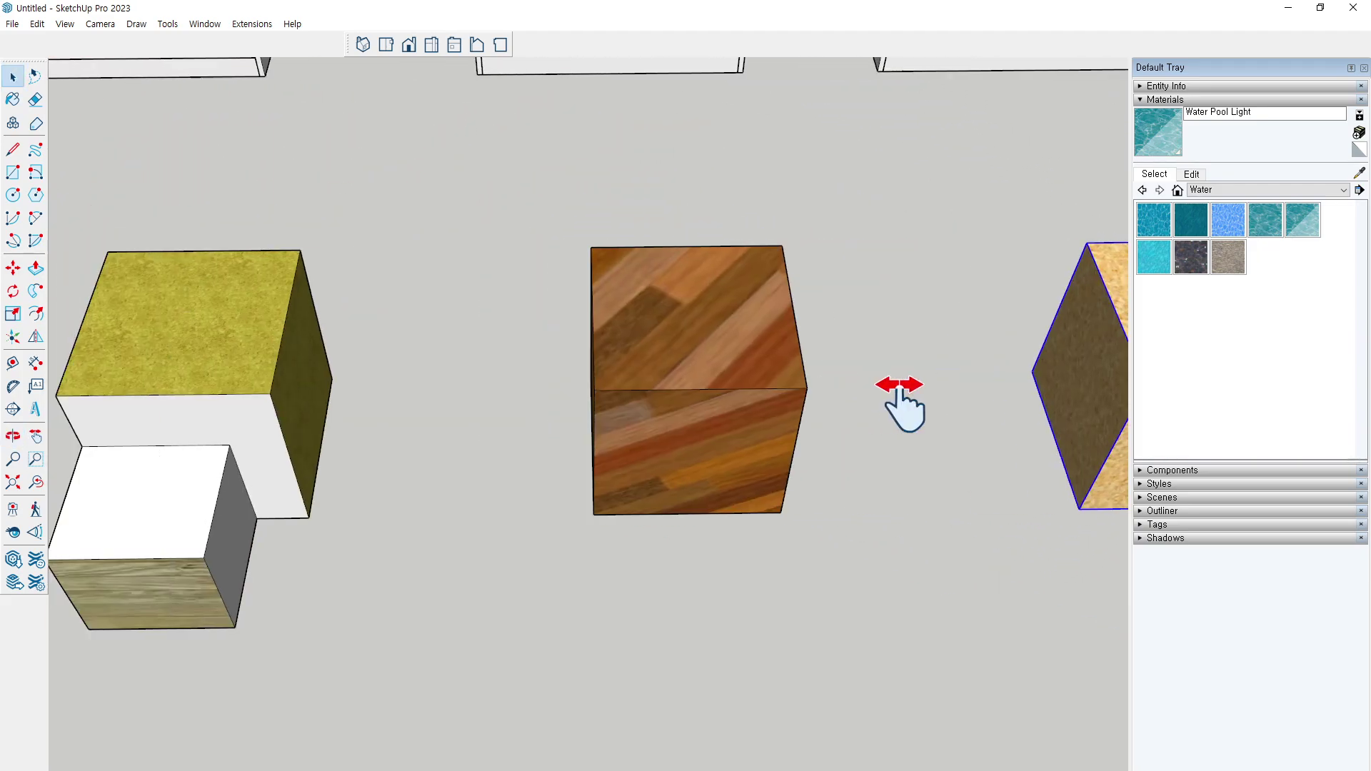
pyautogui.scroll(2, 579, 375)
pyautogui.click(703, 341)
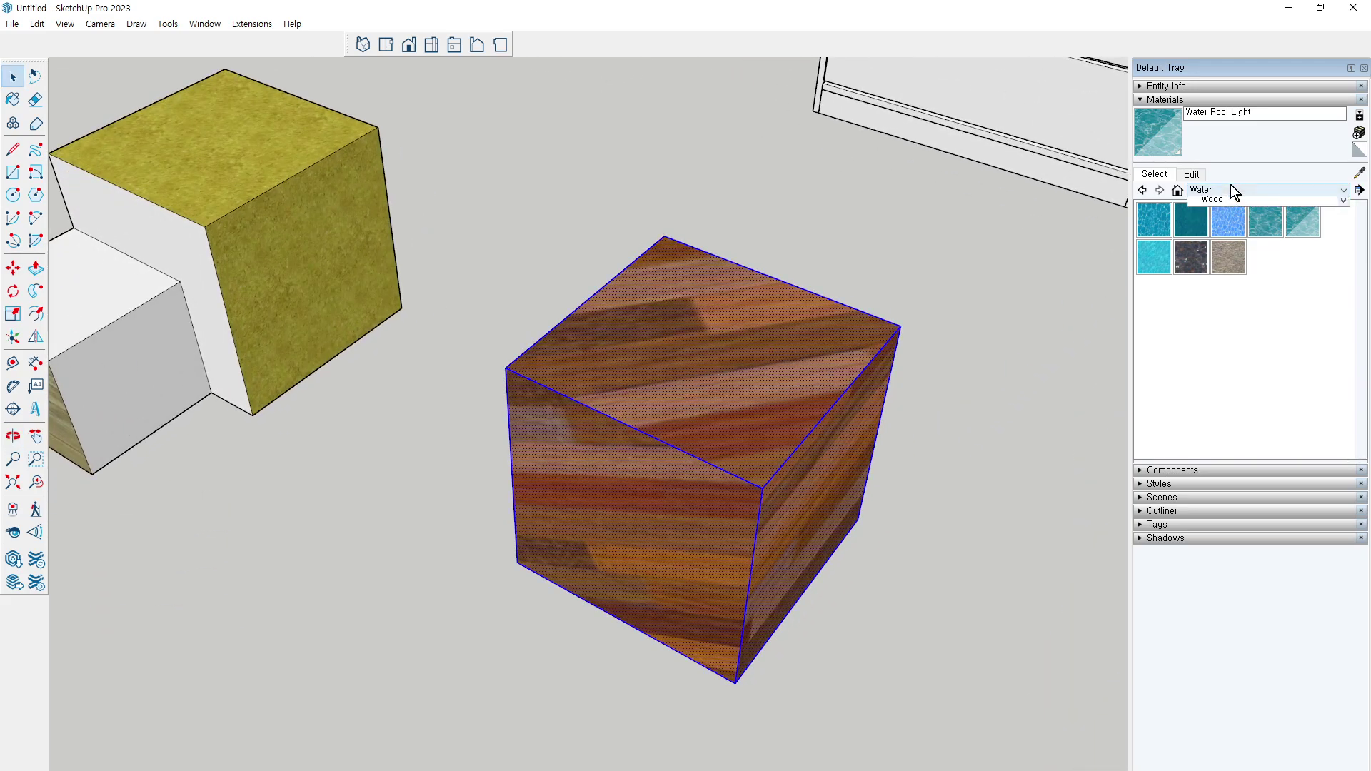
# Paint the wood cube with Metal Corrugated Shiny from the Metal collection
pyautogui.click(1231, 188)
pyautogui.click(1237, 248)
pyautogui.click(1228, 220)
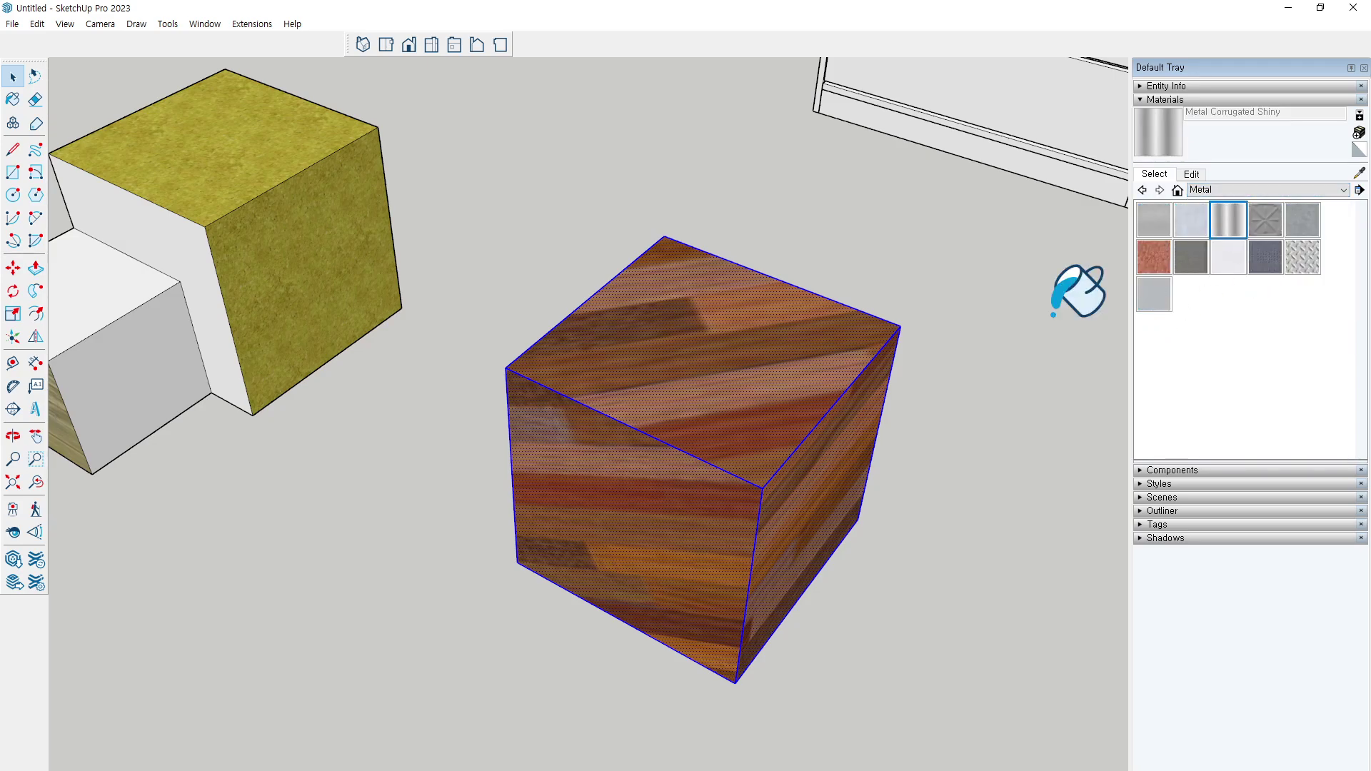
pyautogui.click(714, 361)
# Return to the Select tool and select the metal cube's right face
pyautogui.moveTo(864, 474); pyautogui.dragTo(729, 480, button='middle')
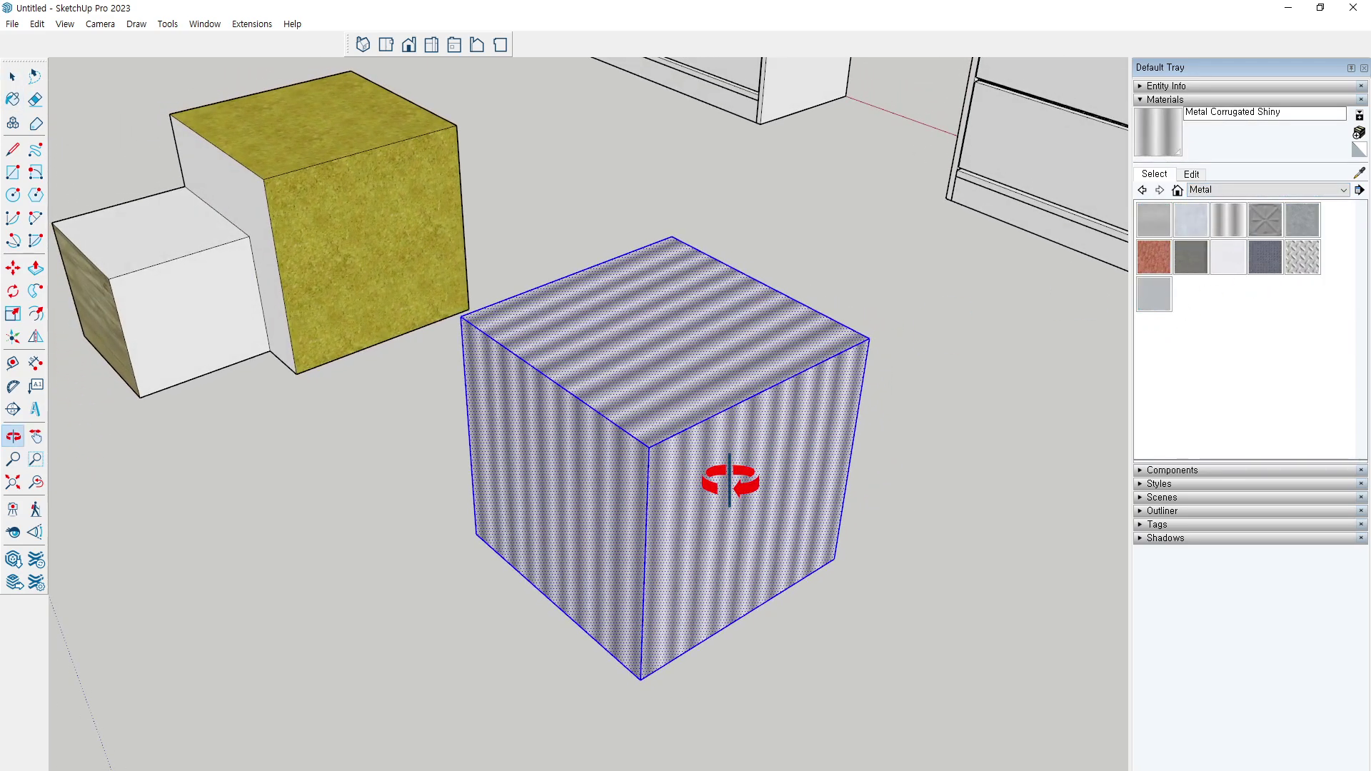
pyautogui.press('space')
pyautogui.click(933, 496)
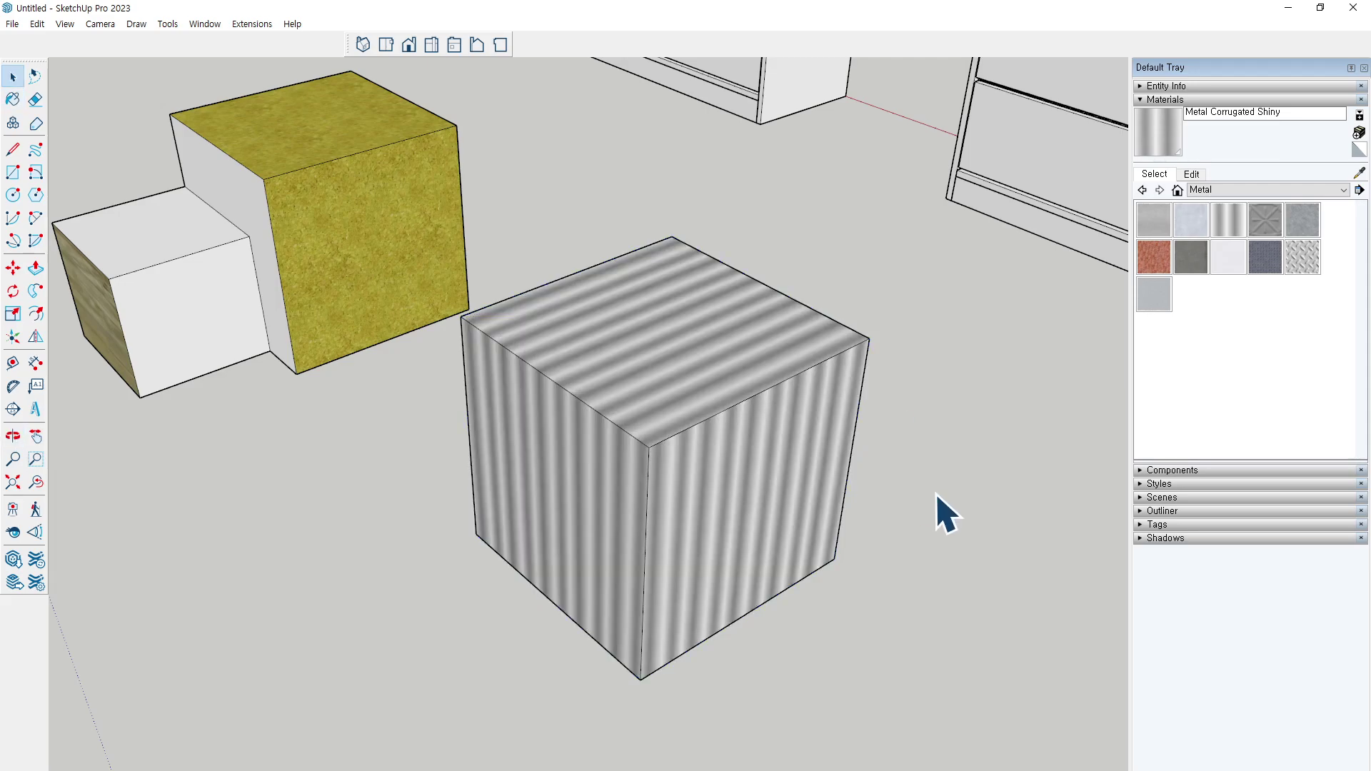
pyautogui.click(707, 449)
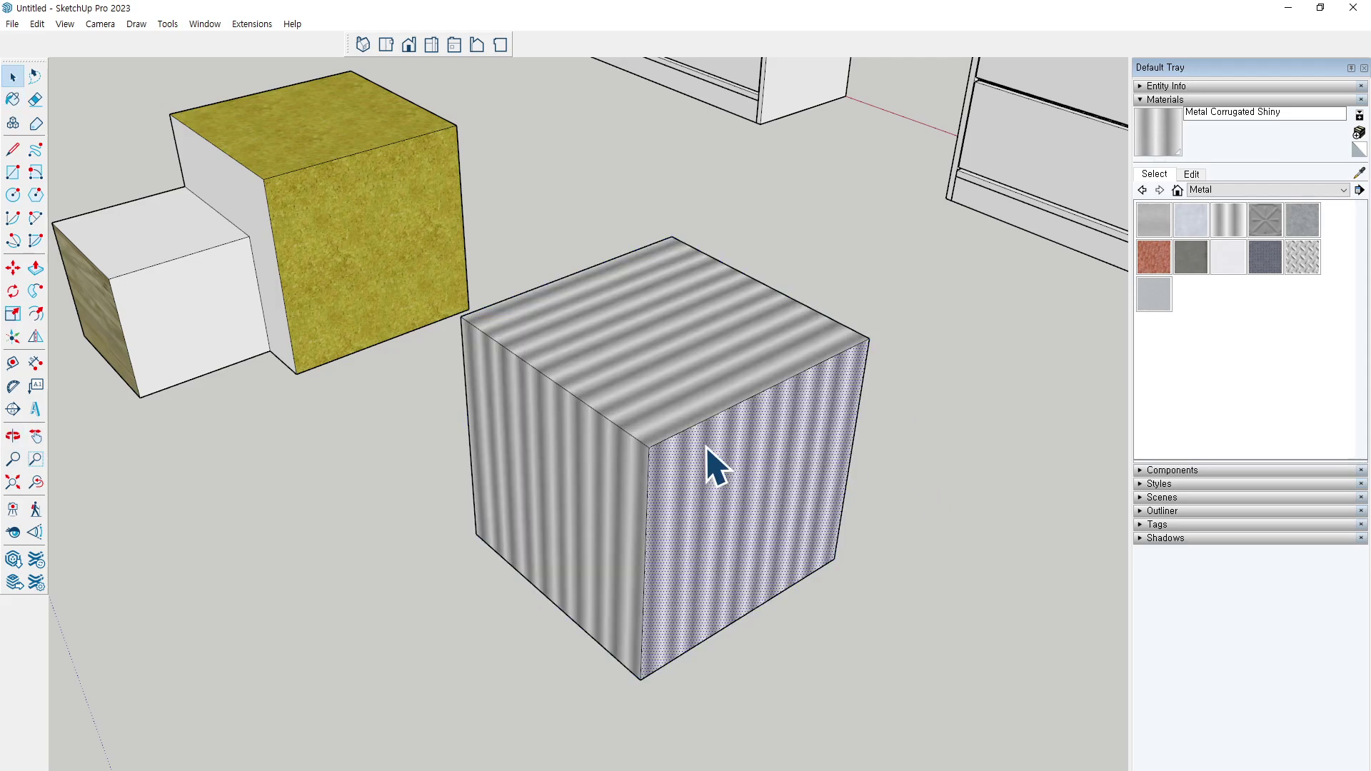